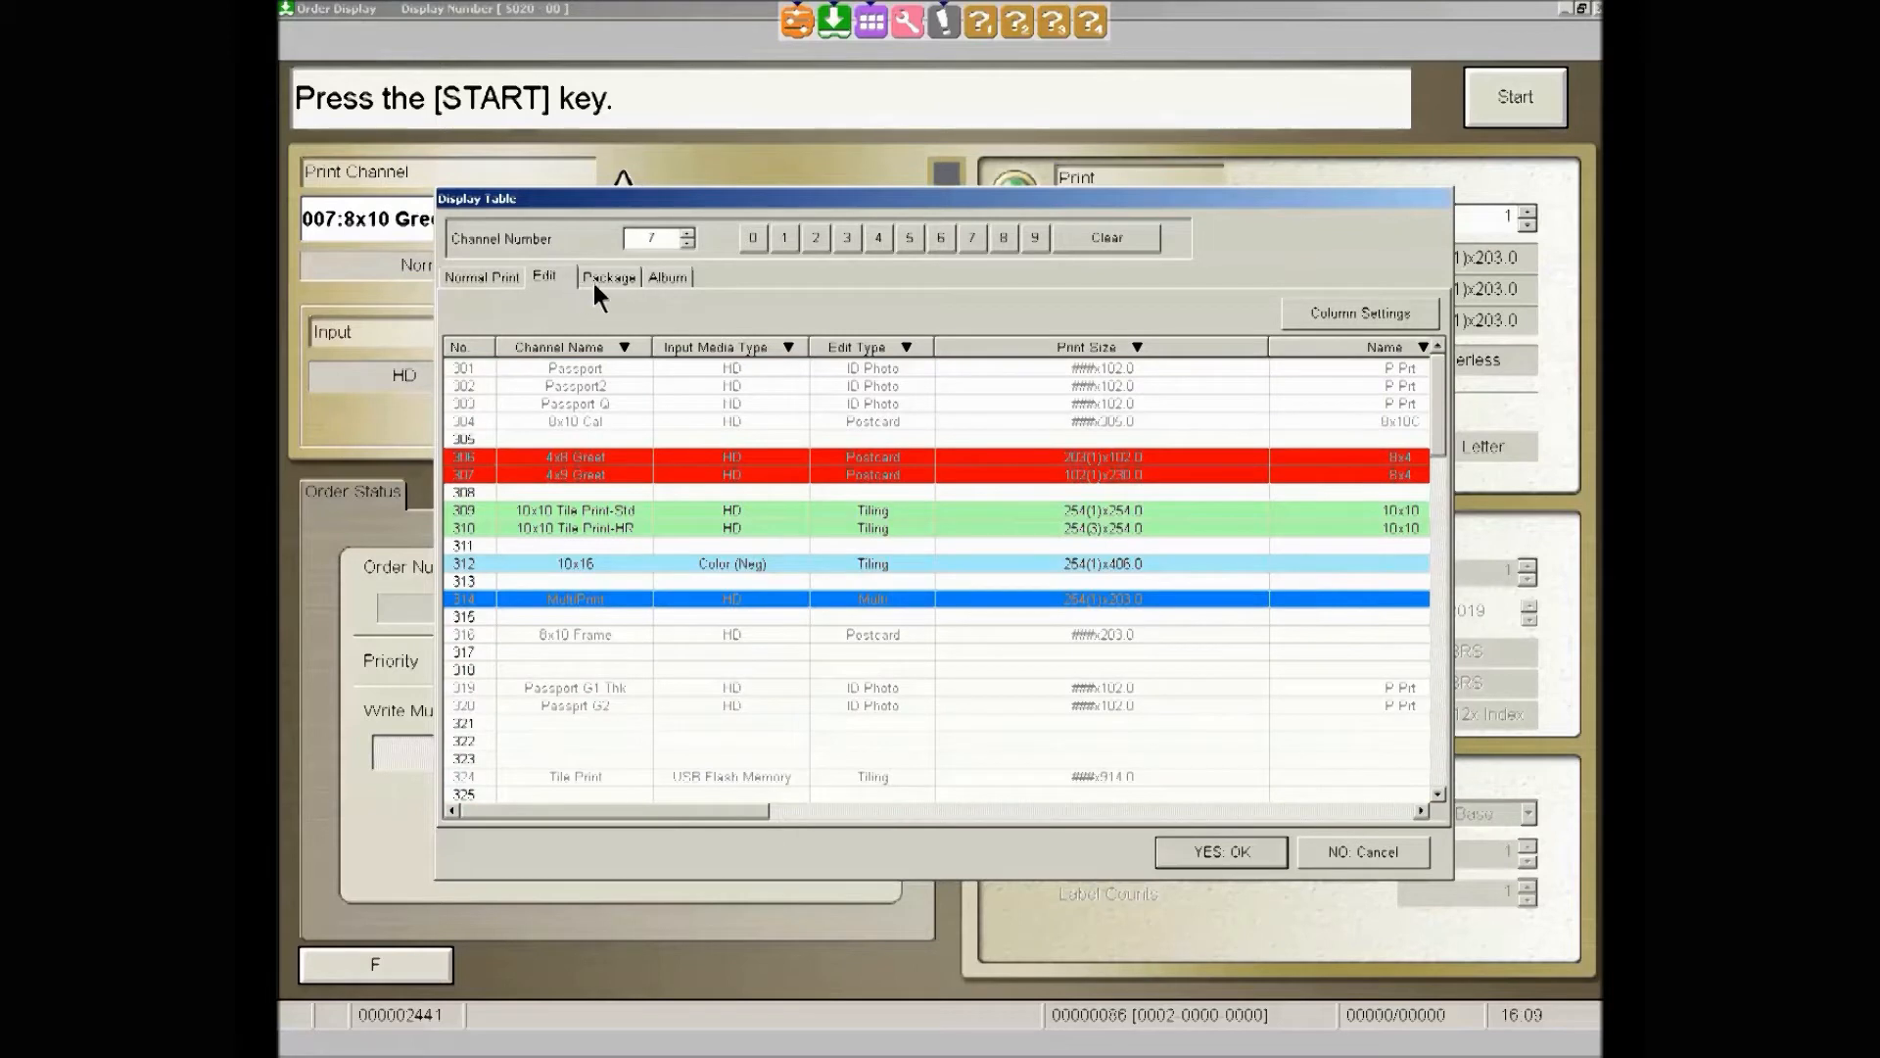
Look through the Package, Album and Normal Print channel lists in the display table
click(619, 279)
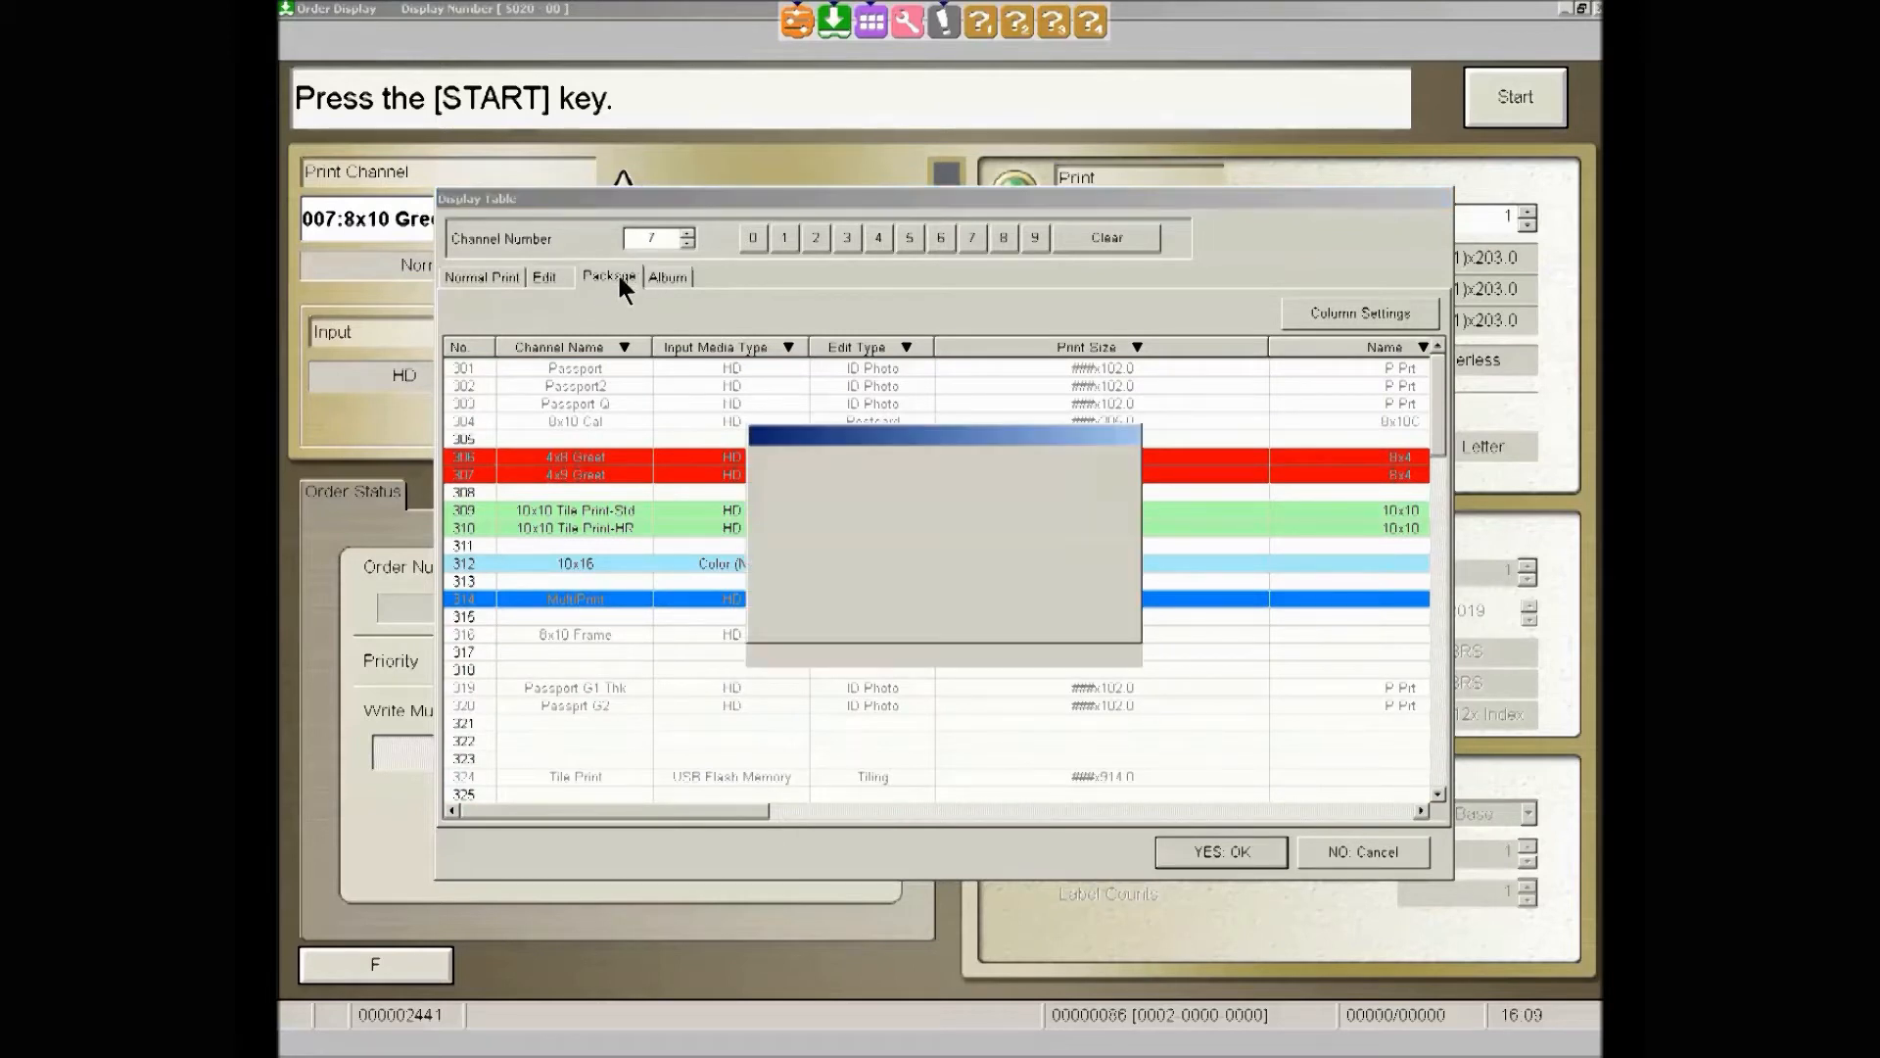
click(672, 276)
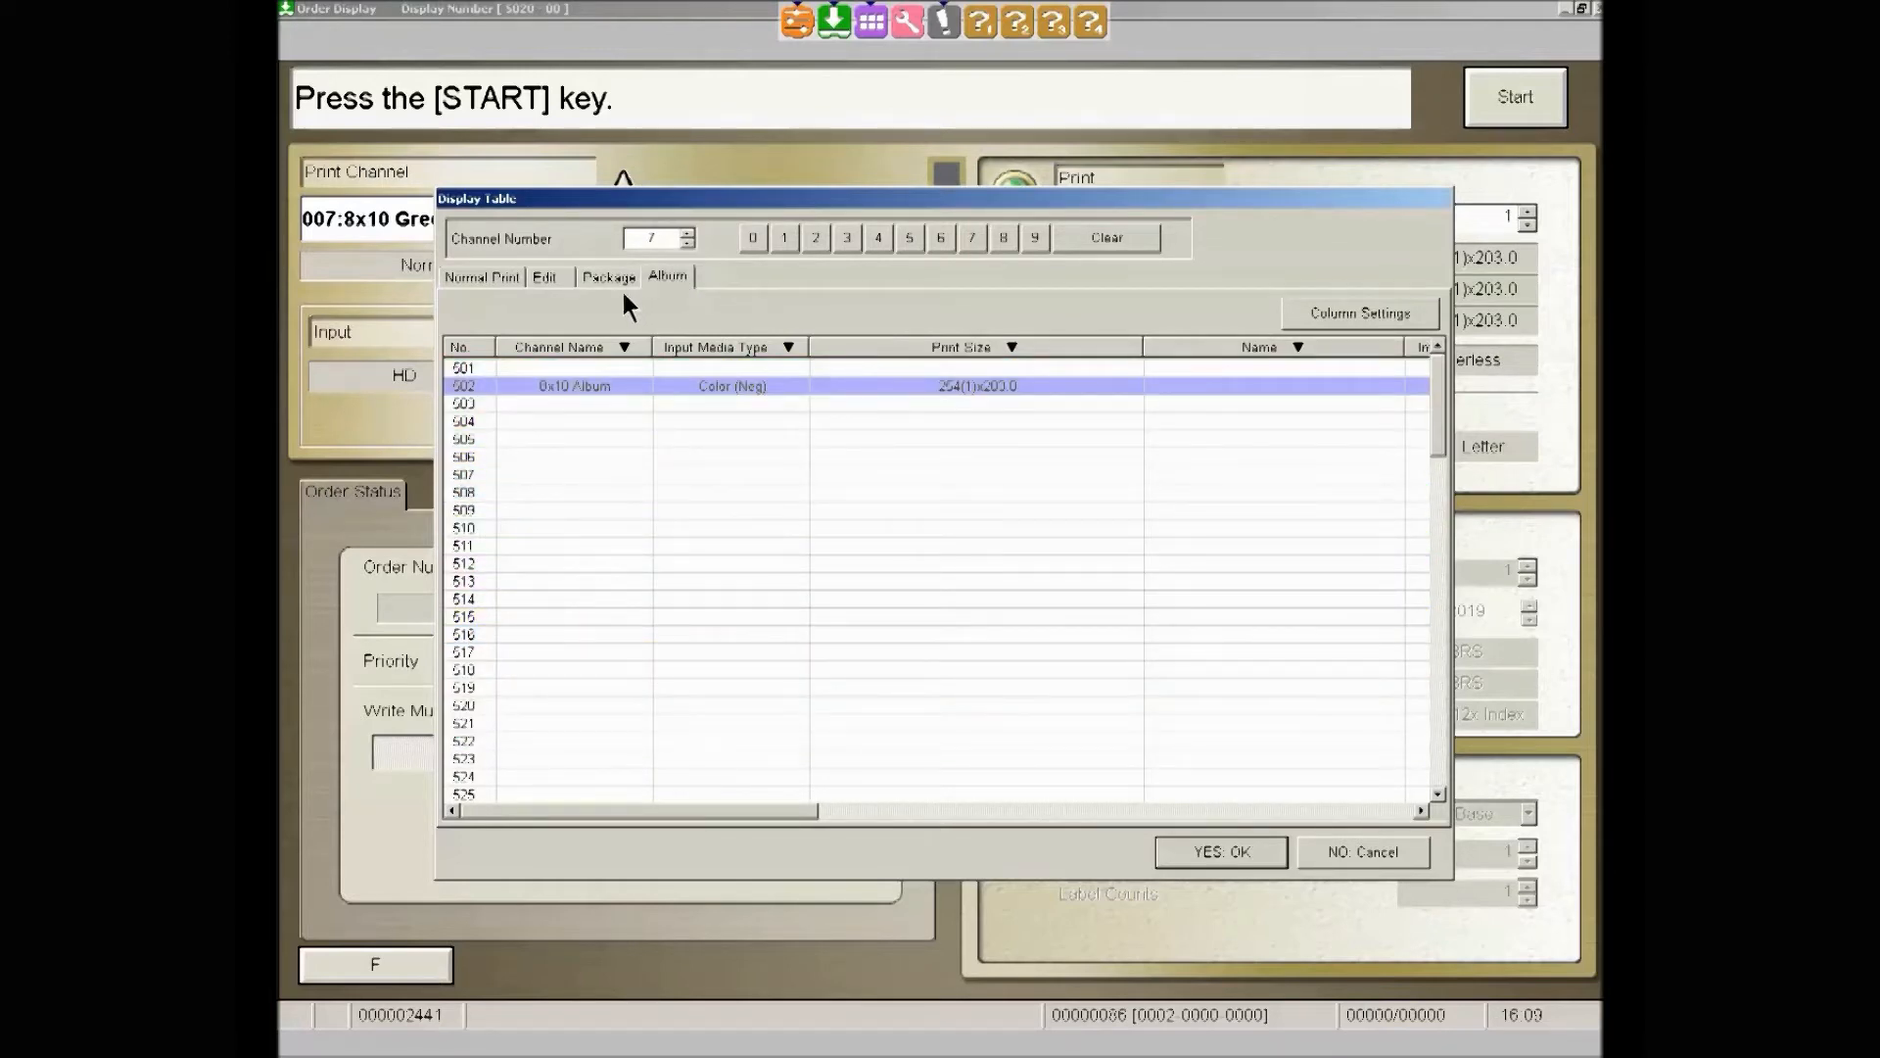
click(491, 281)
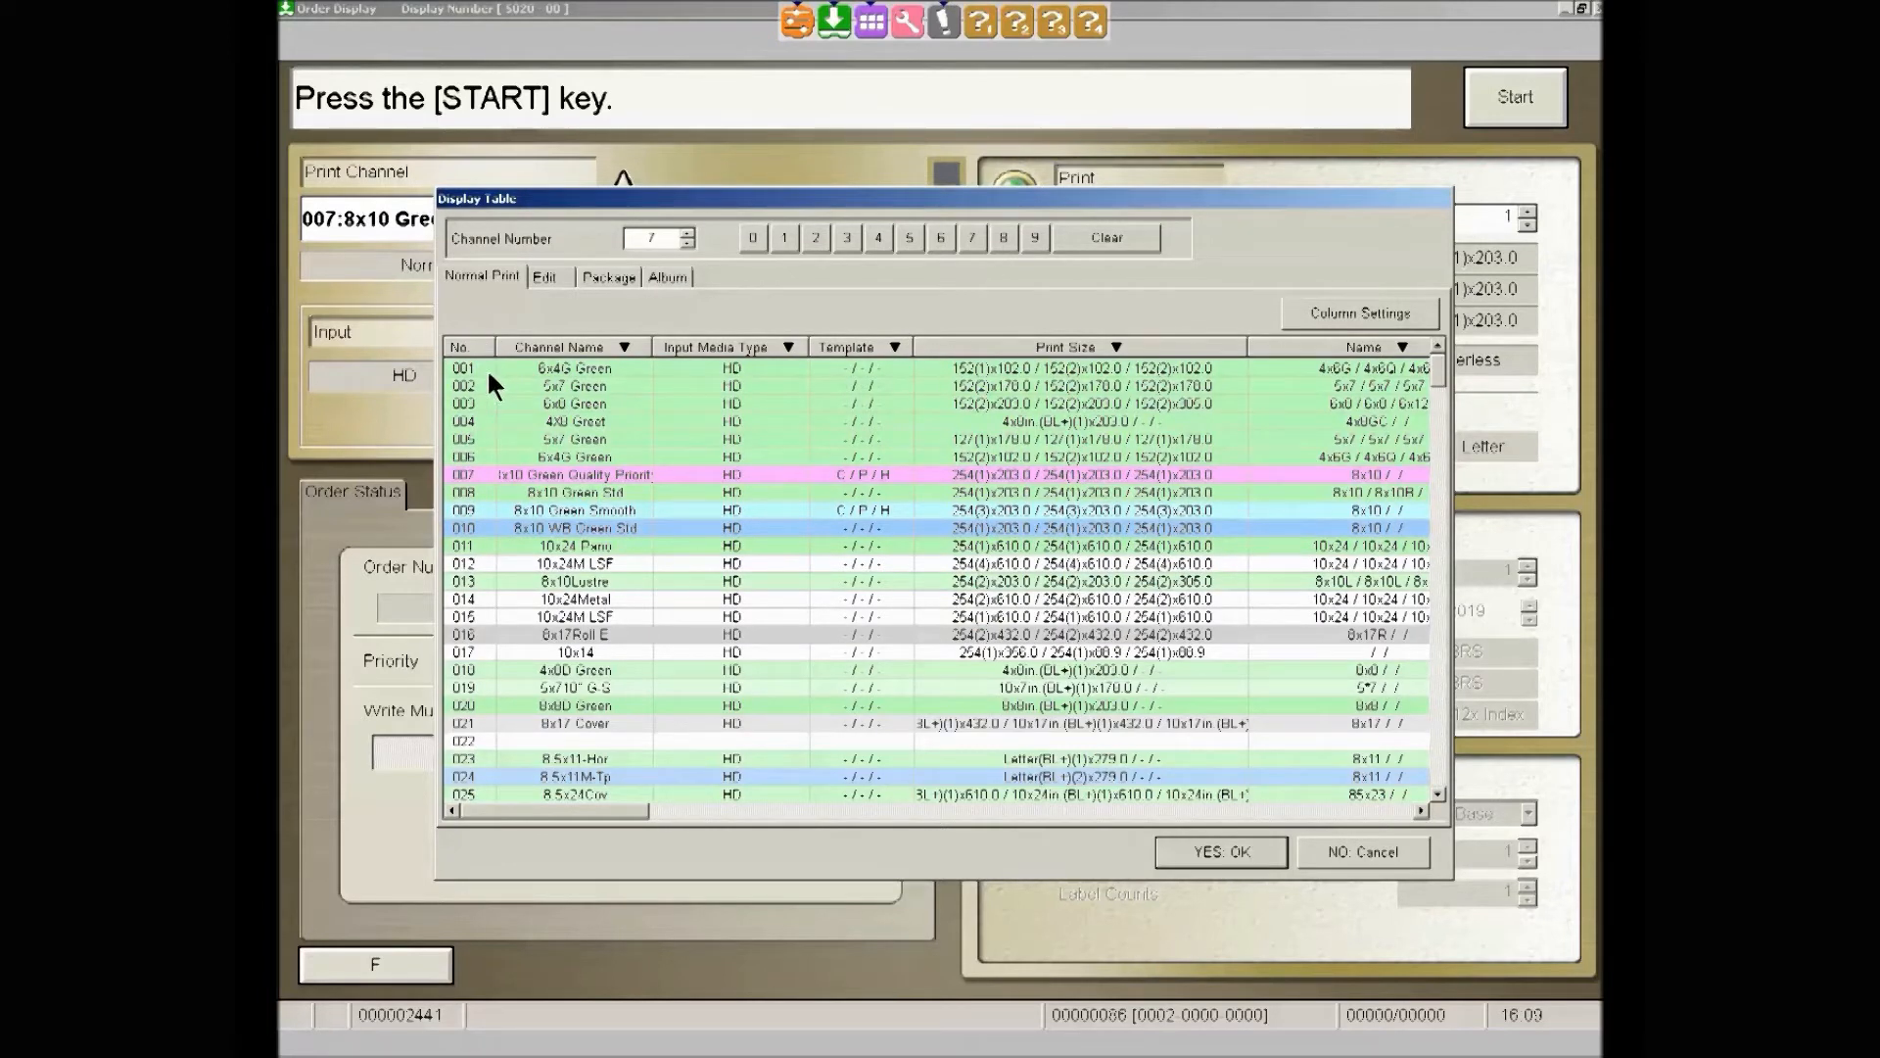
Load print channel 008, 8x10 Green Std, into the order from the display table
click(498, 370)
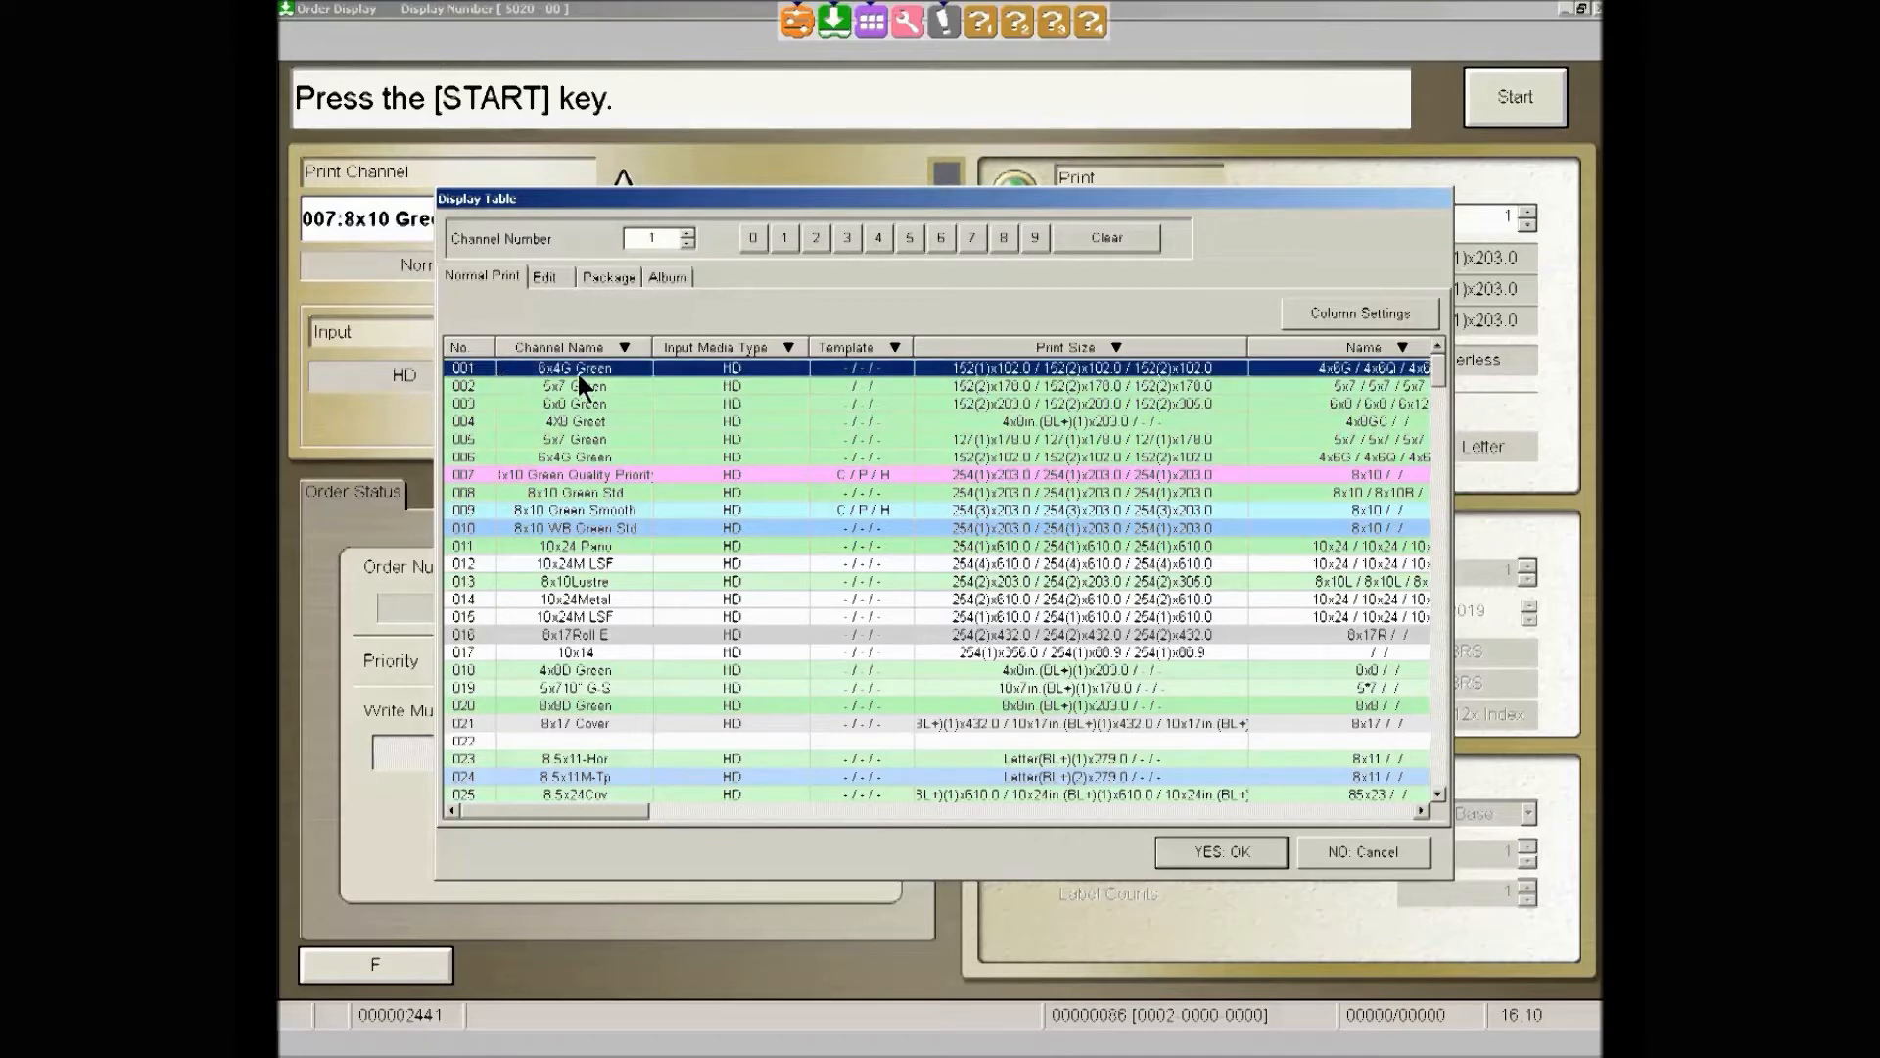
click(561, 494)
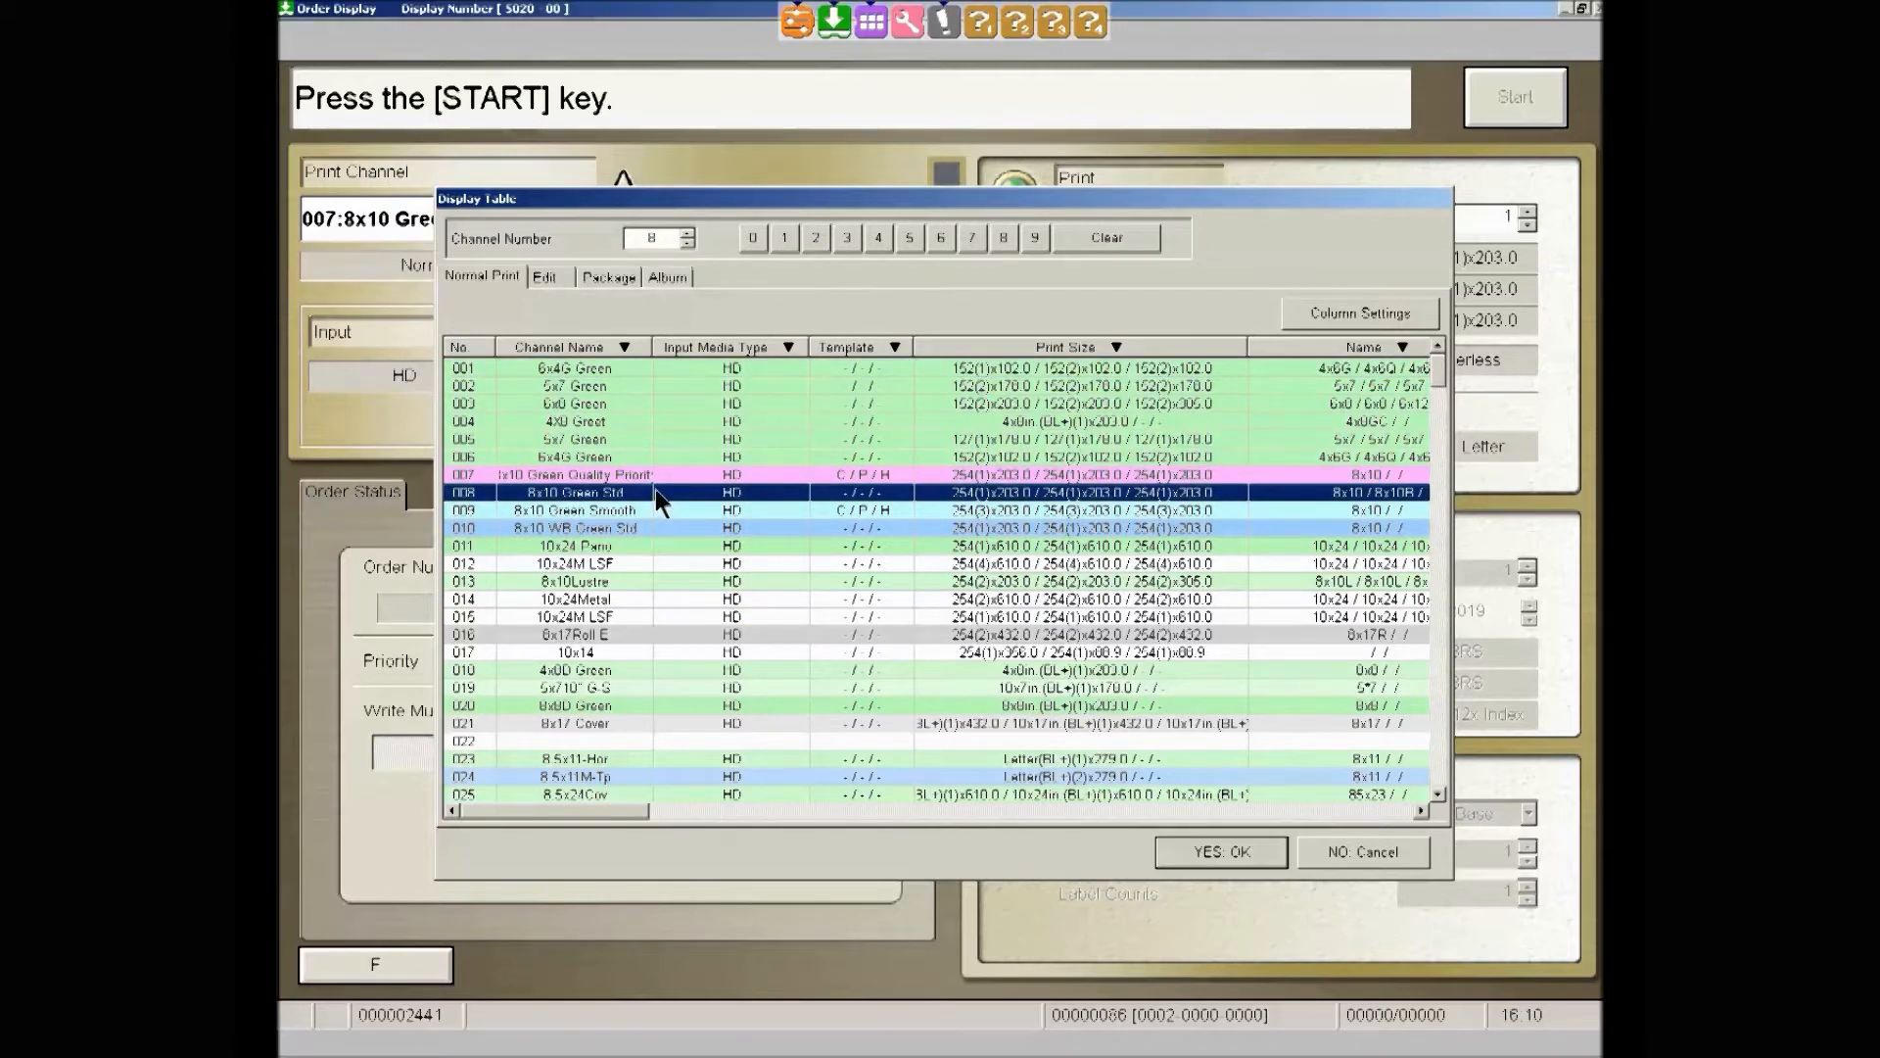
double_click(655, 490)
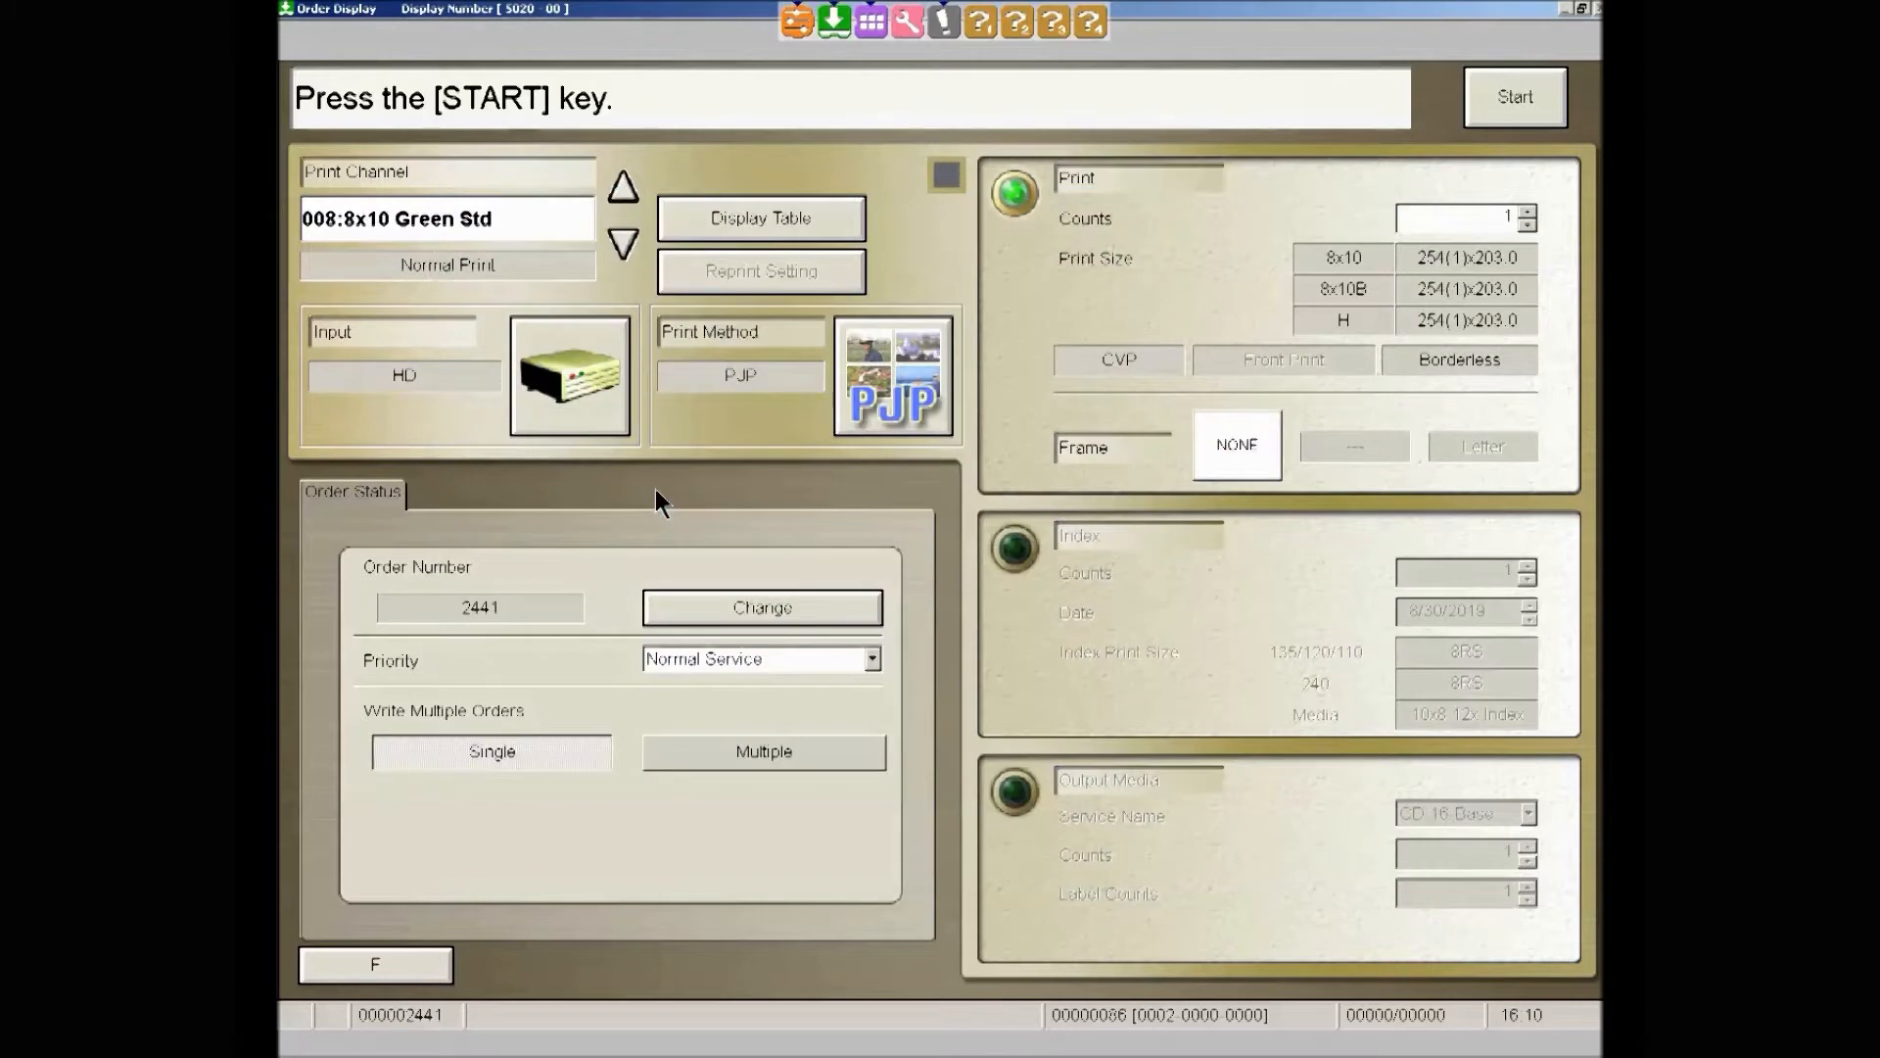
Enable index printing and output media with the Scan Only 16Base service, and reset these order options
click(1019, 551)
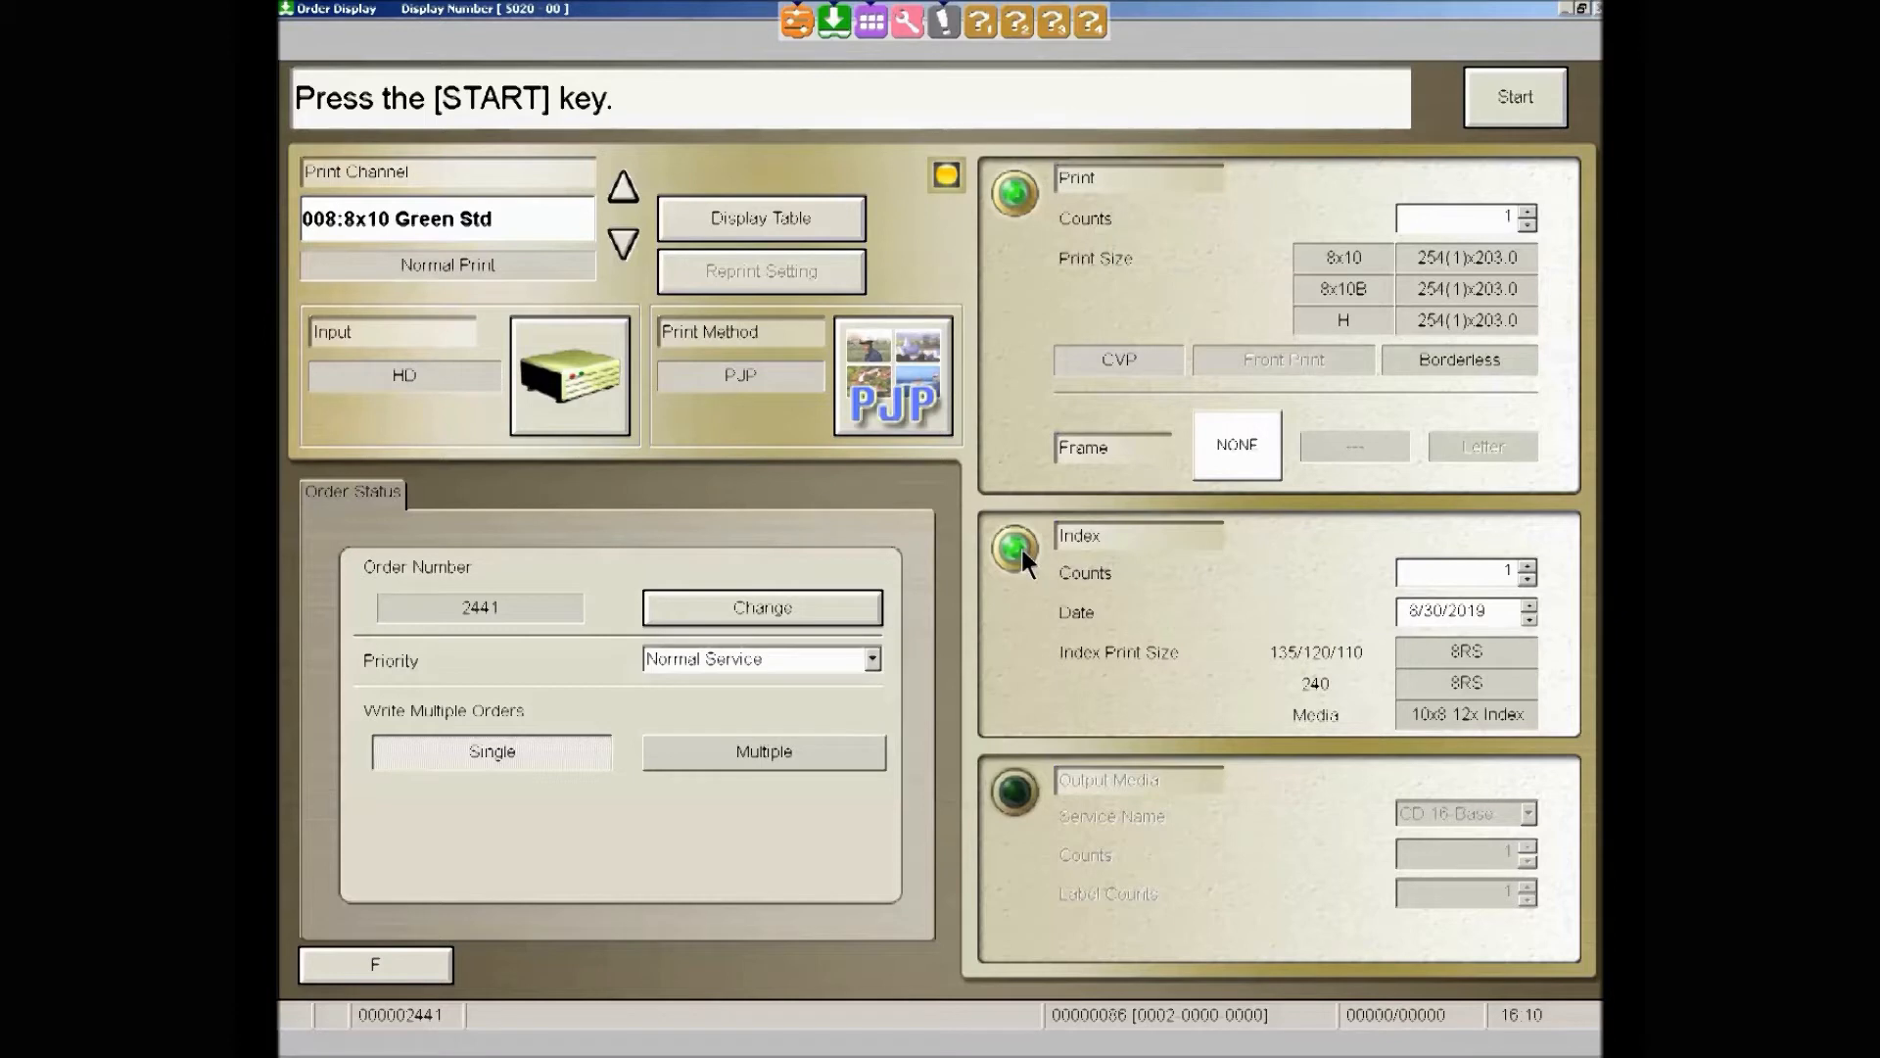
click(1015, 793)
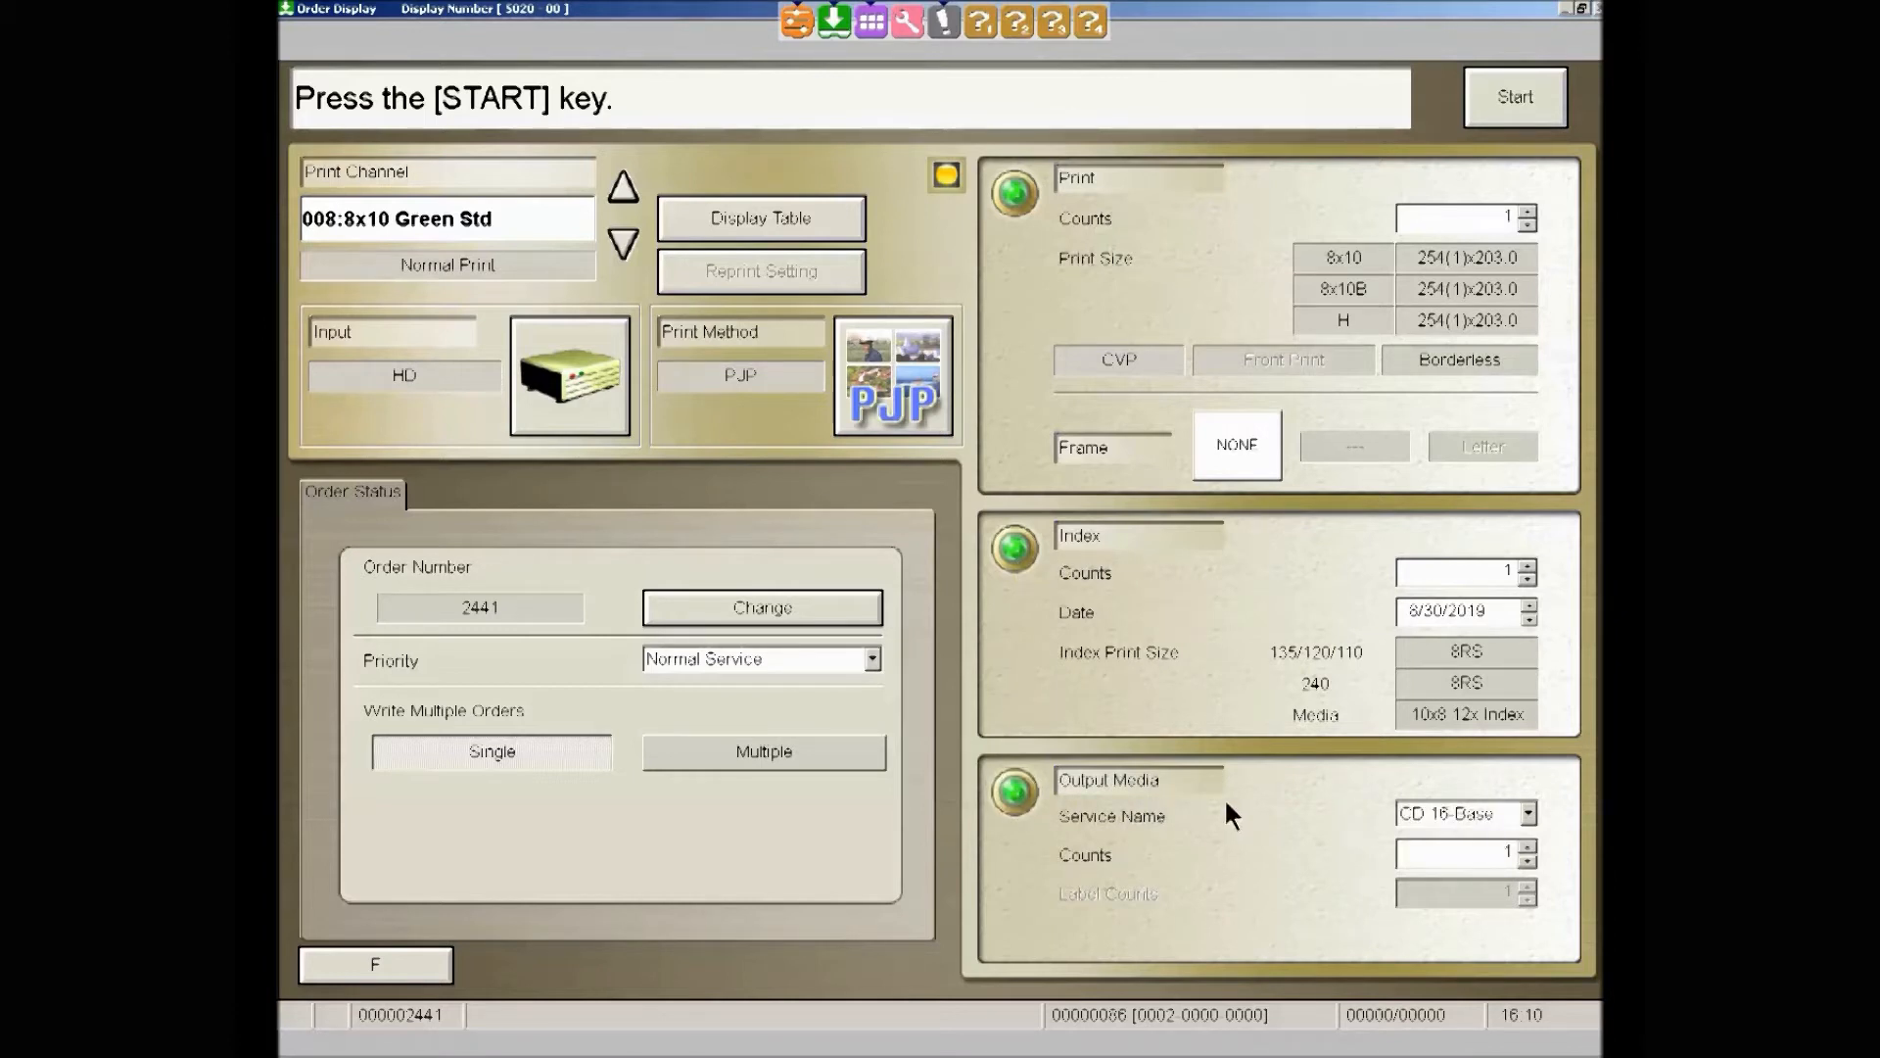
click(1527, 815)
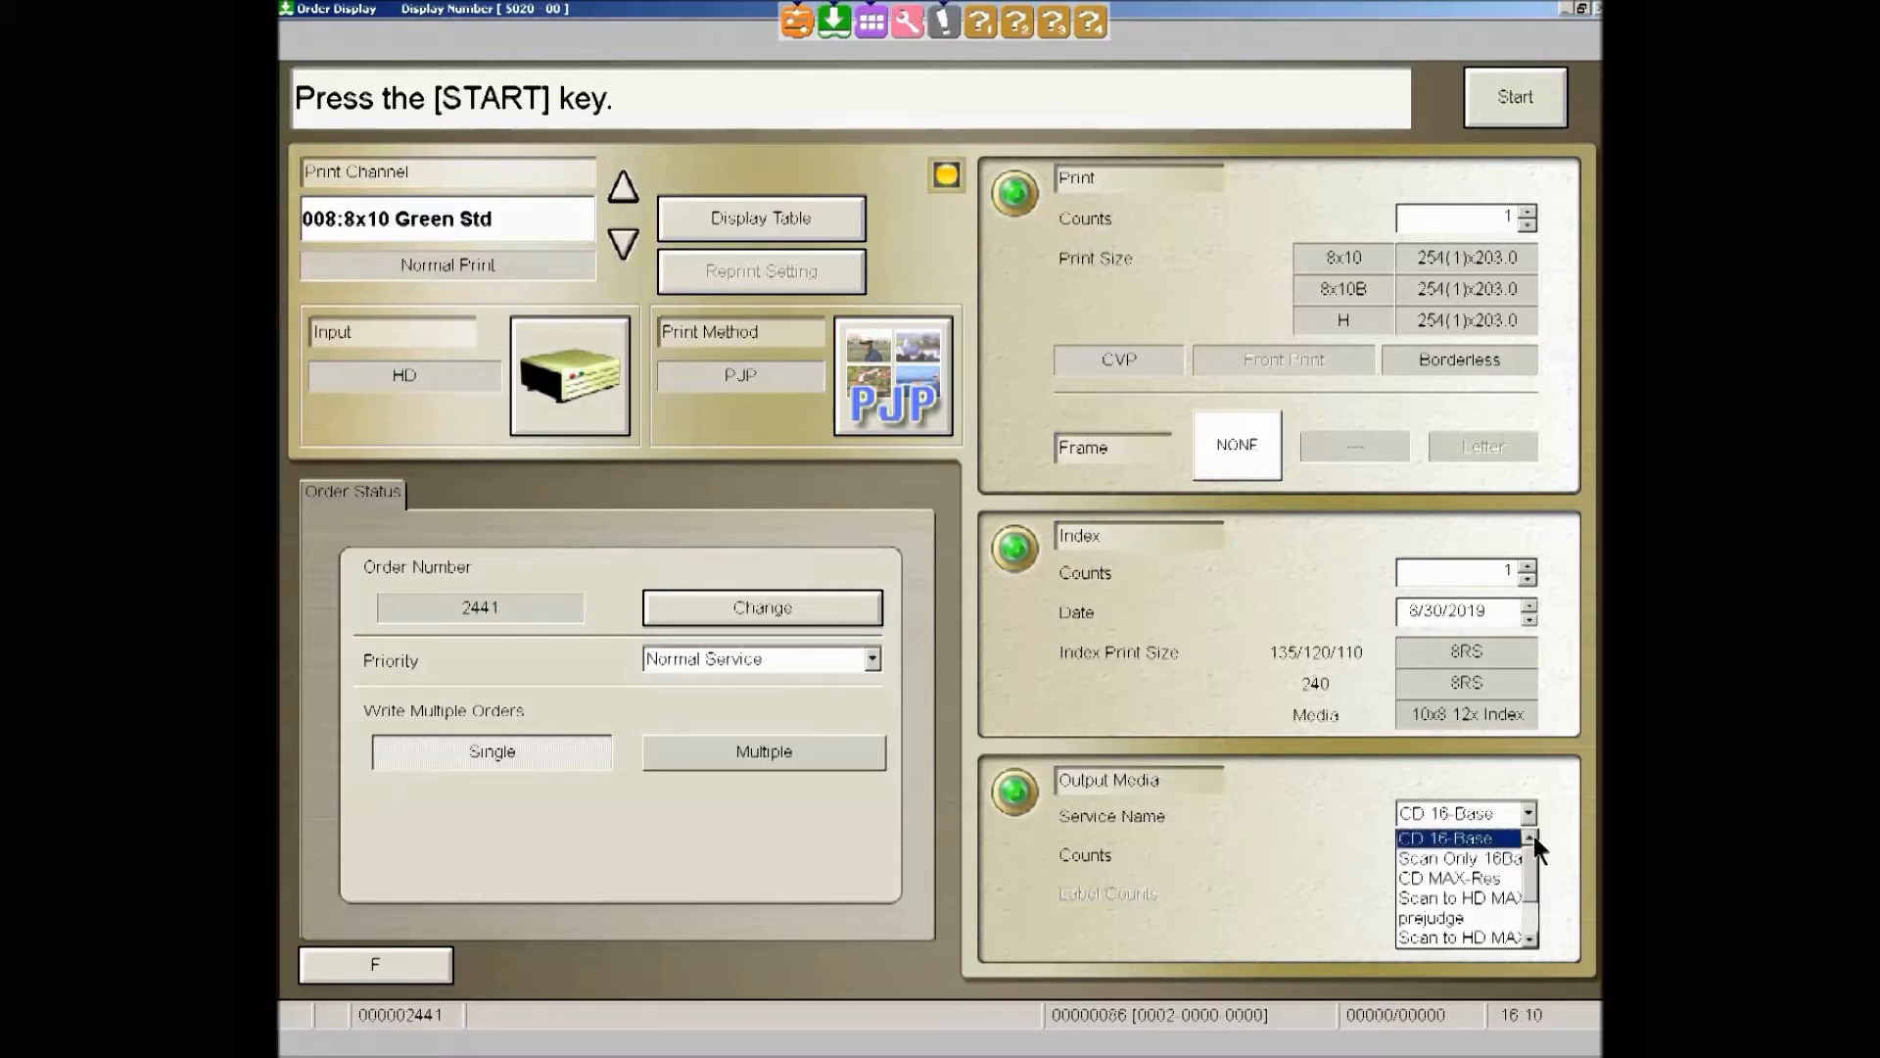
mouse_move(1531, 854)
mouse_down()
mouse_move(1527, 881)
mouse_move(1527, 854)
mouse_up()
click(1501, 859)
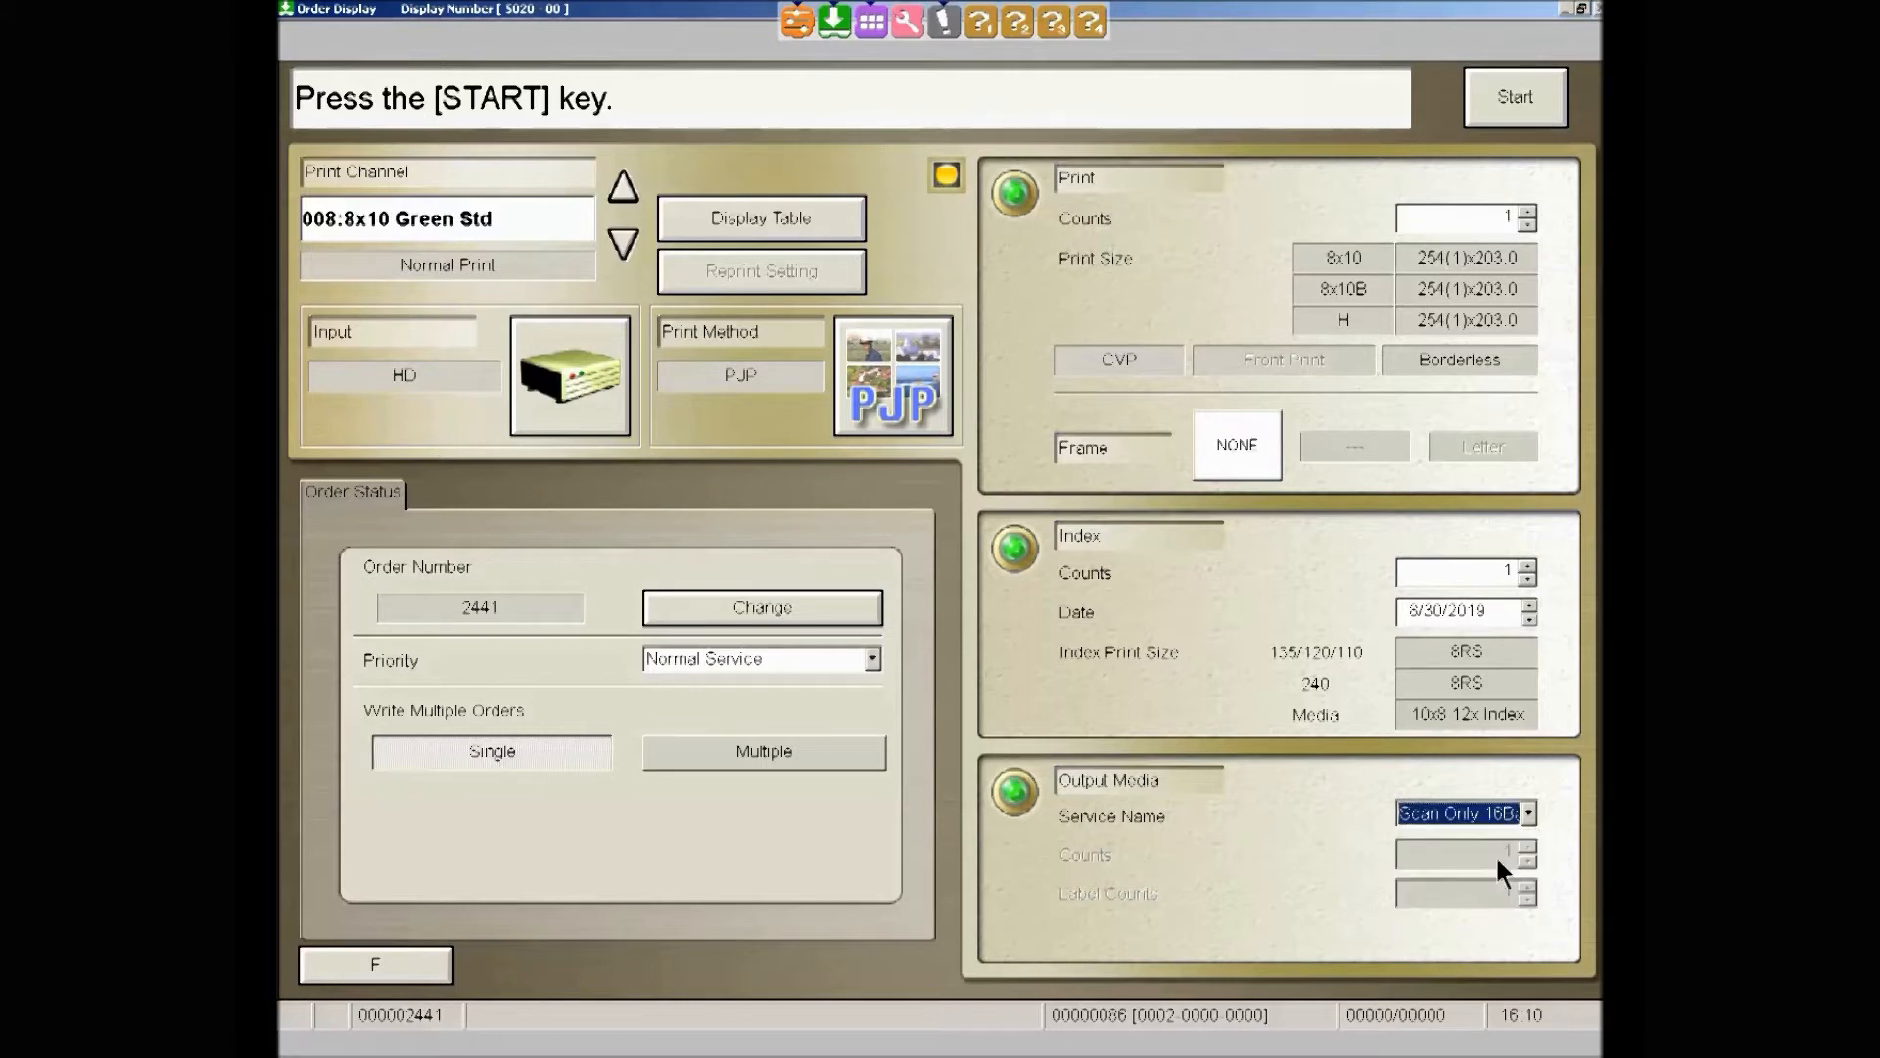
click(945, 179)
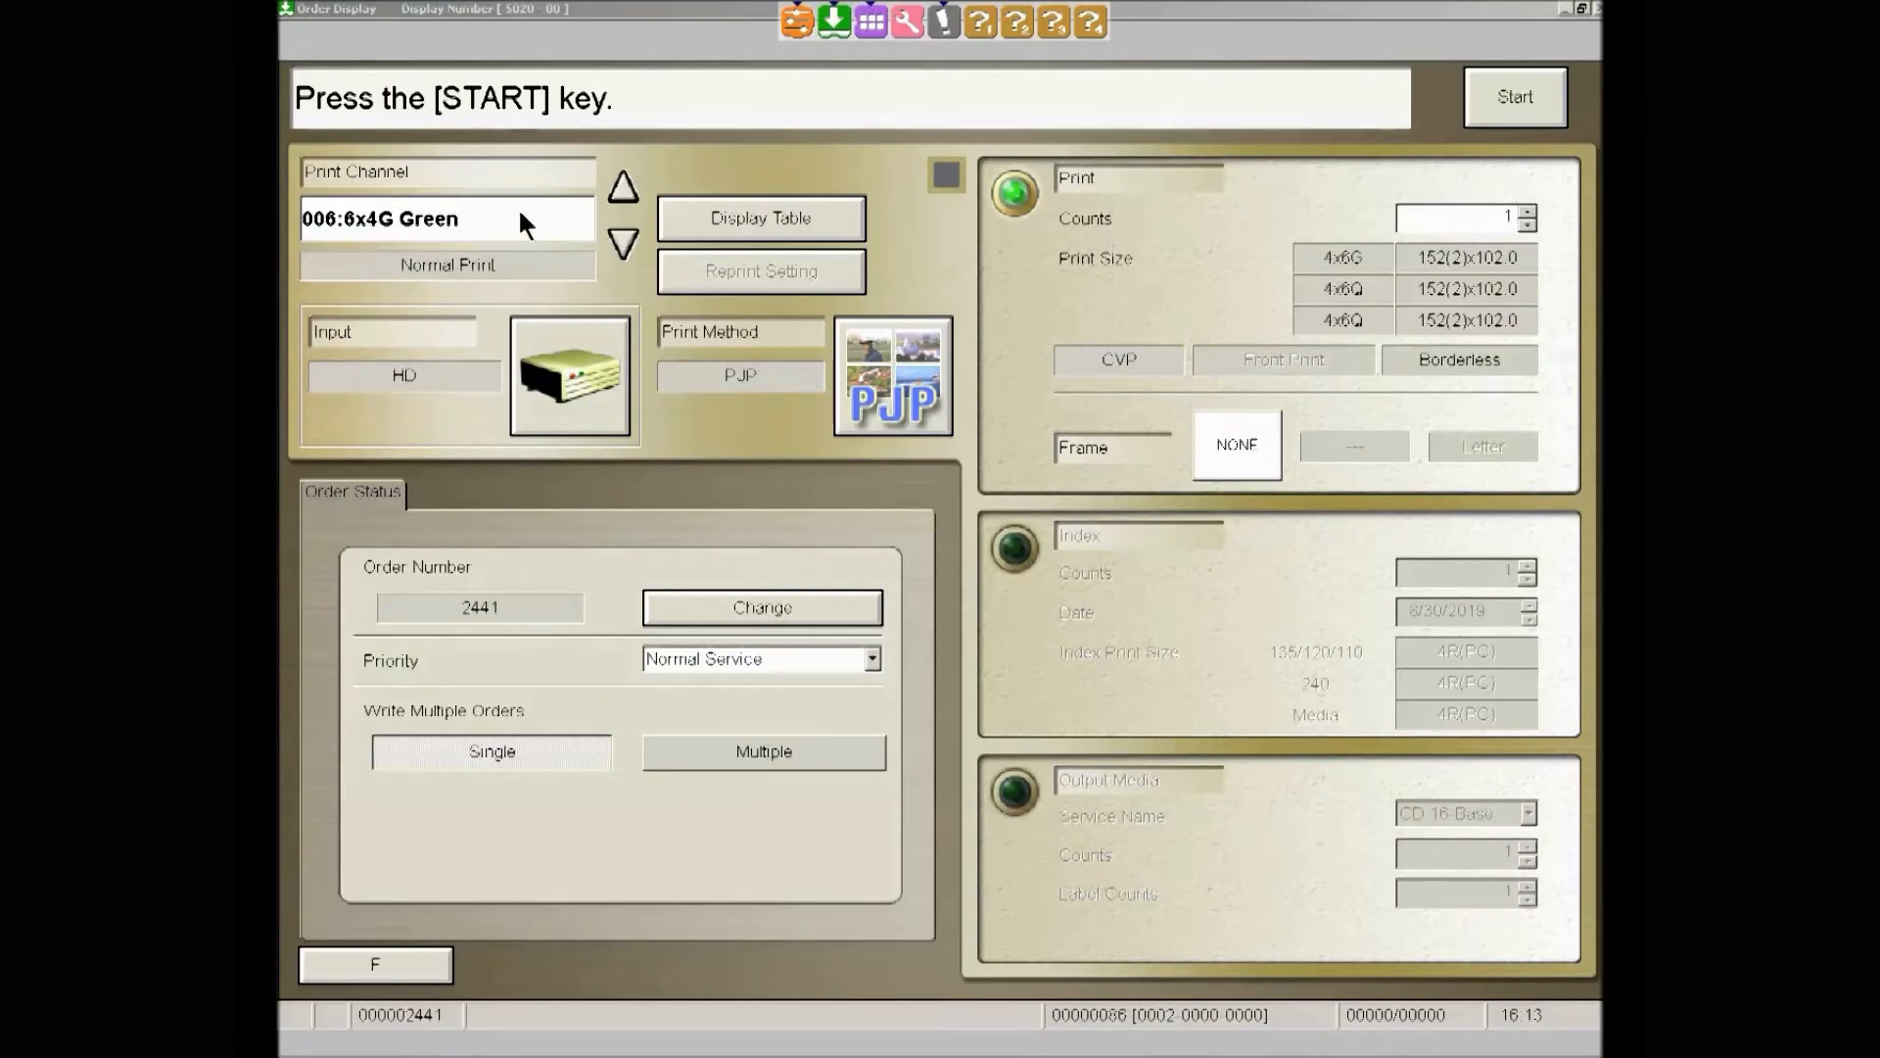
Step the order's print channel down to 003, 6x8 Green
click(625, 247)
click(625, 247)
click(624, 247)
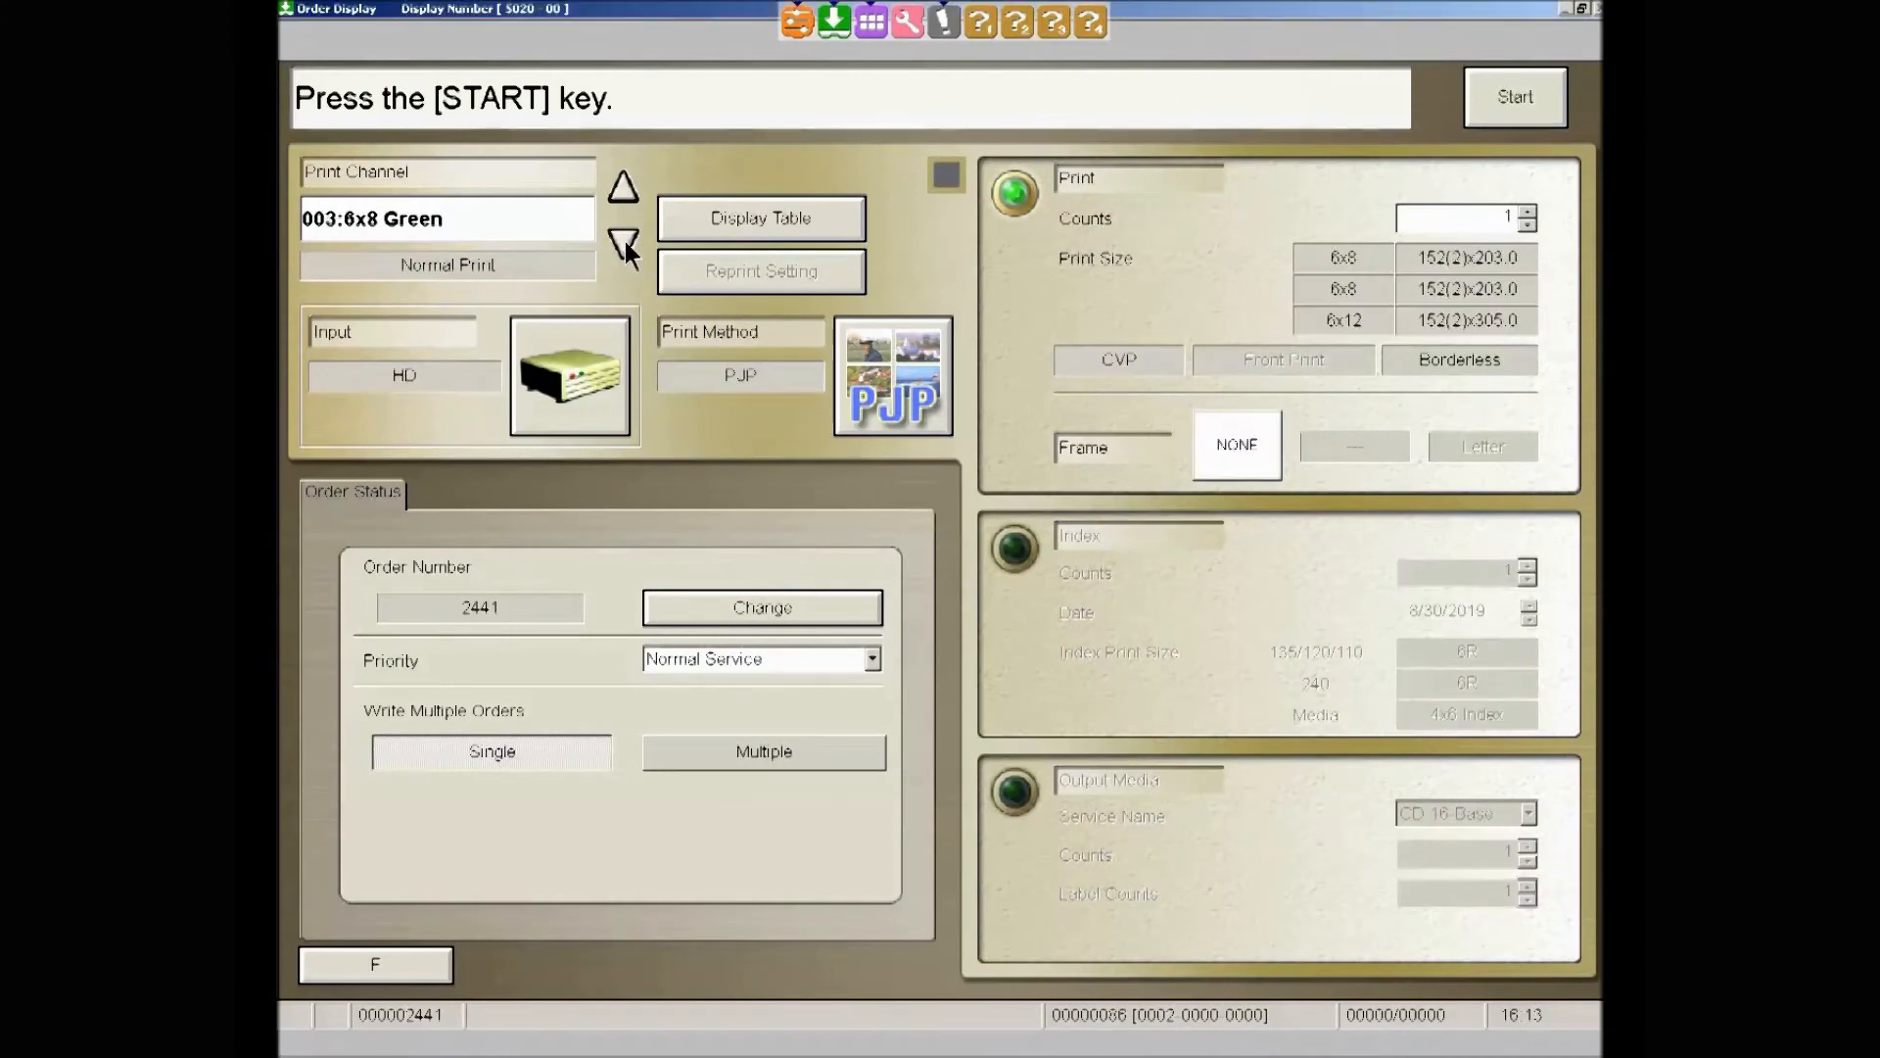
Switch to the controller's main display and open the print channel selection for management
click(795, 29)
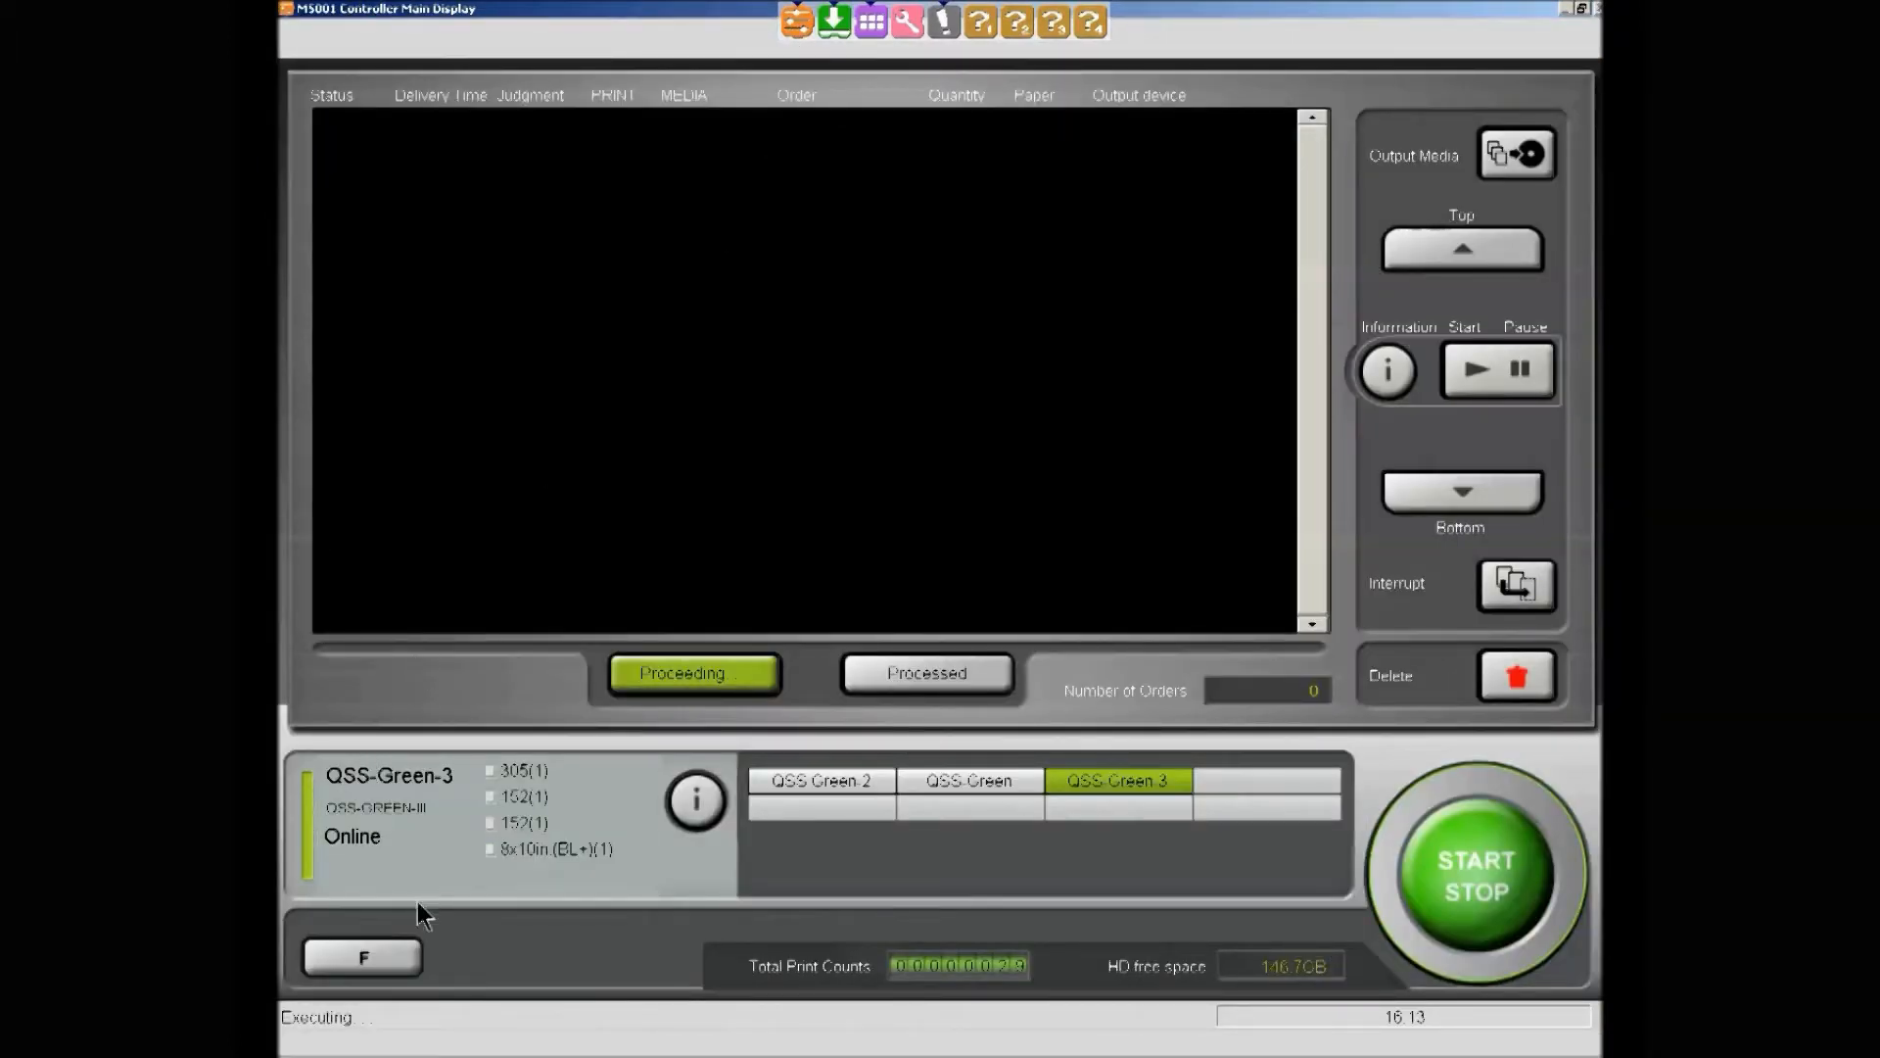
click(404, 957)
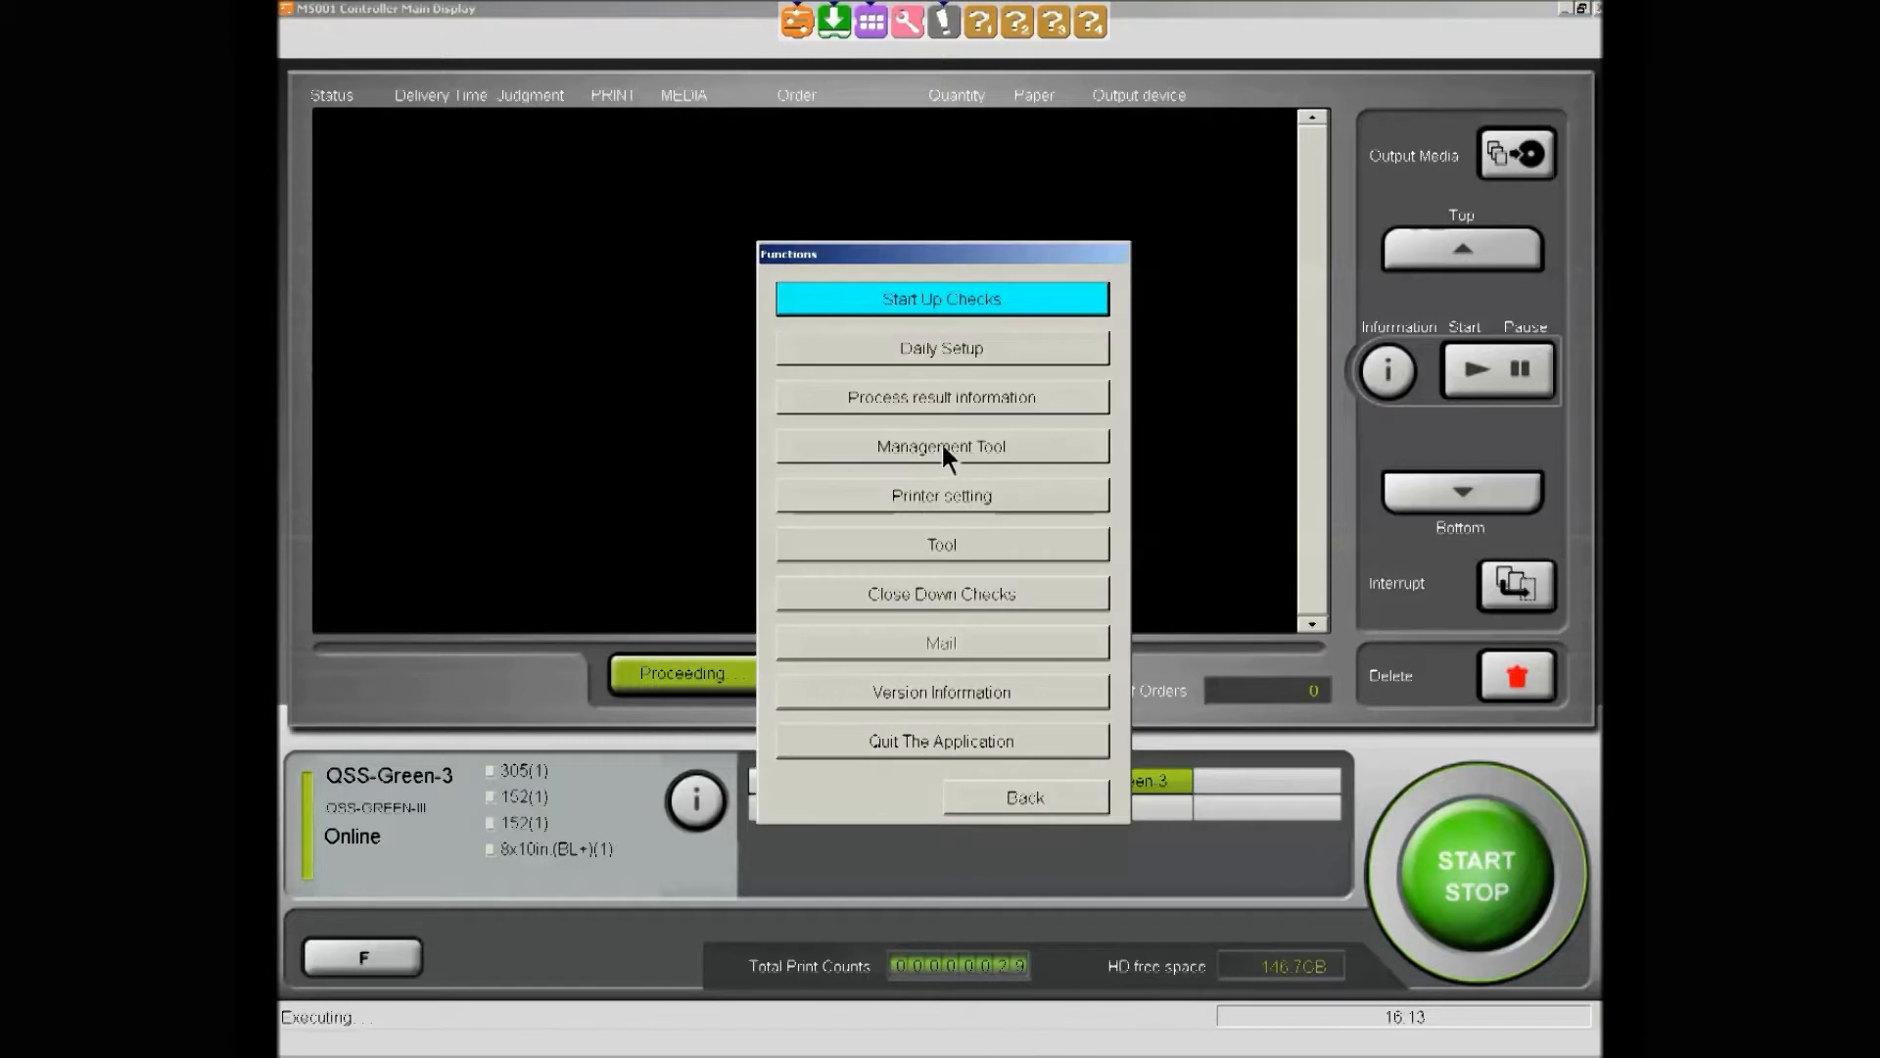
click(1062, 457)
click(918, 305)
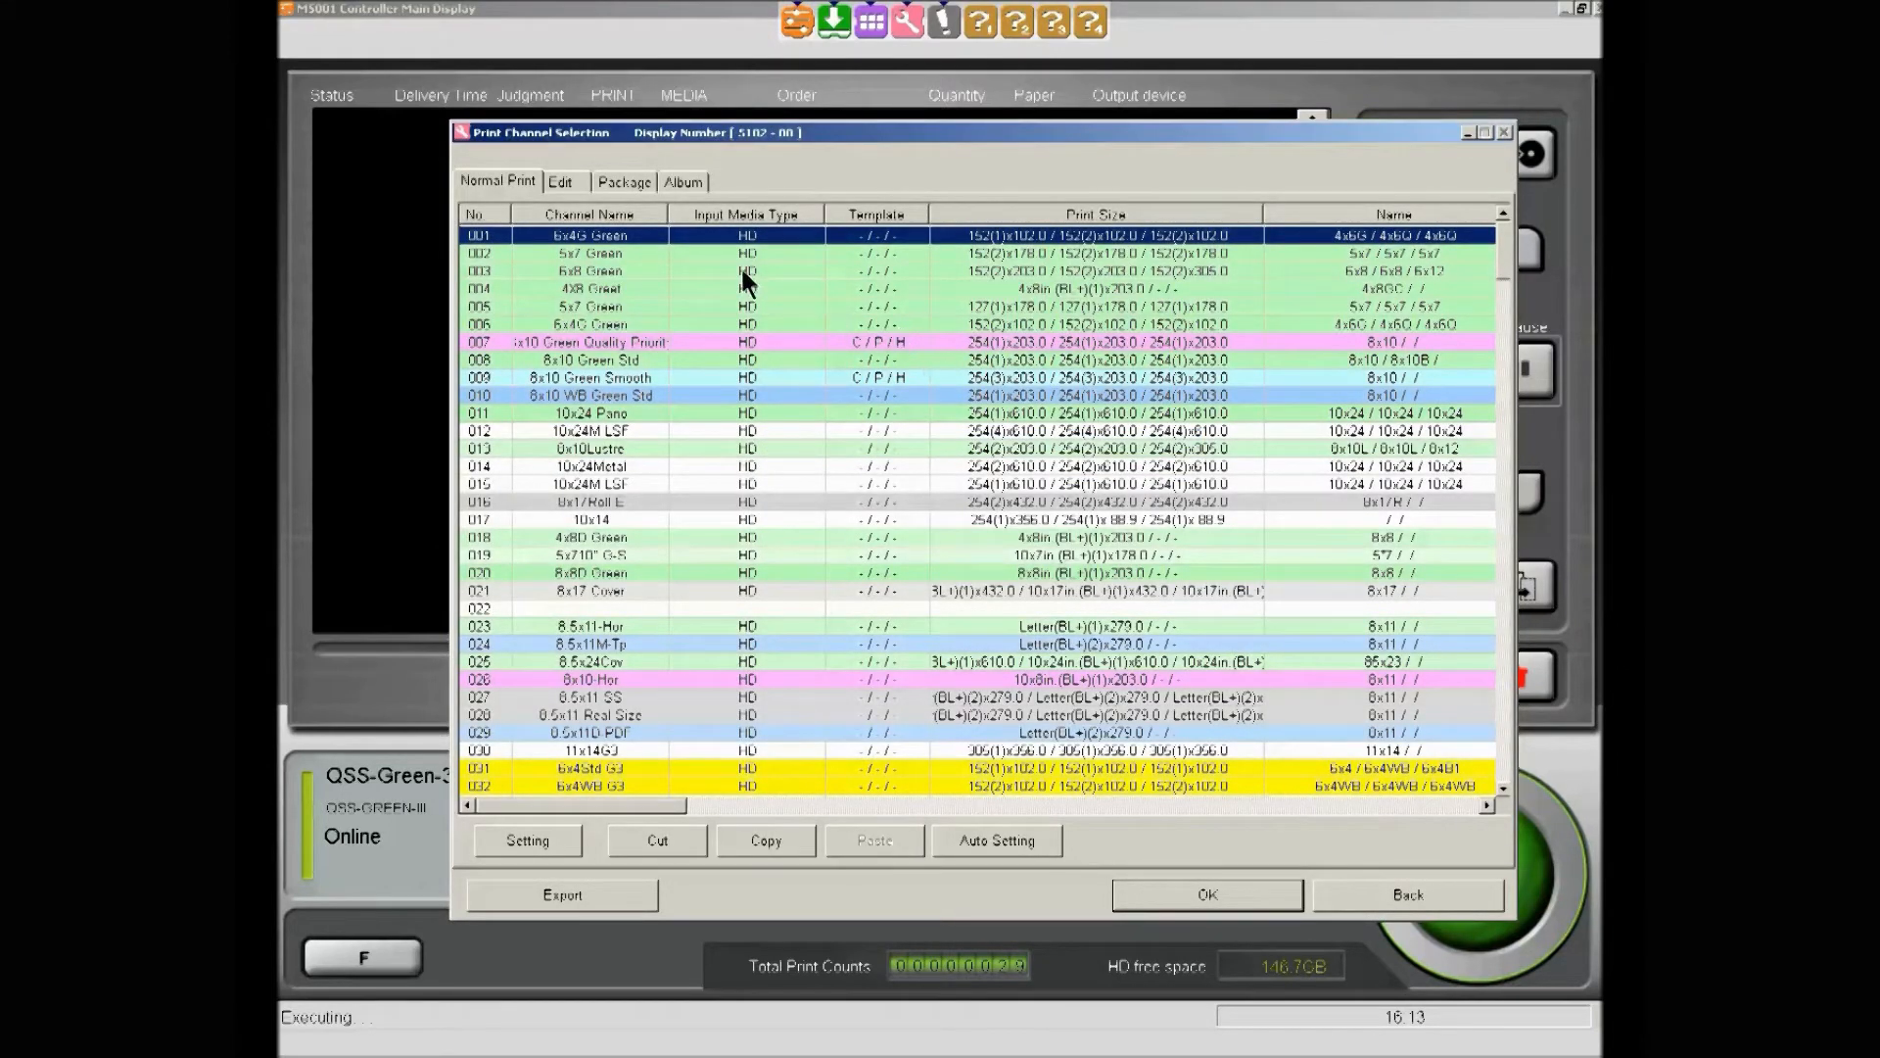
Find the empty normal-print channel 118 and open its settings
drag(1498, 257, 1506, 441)
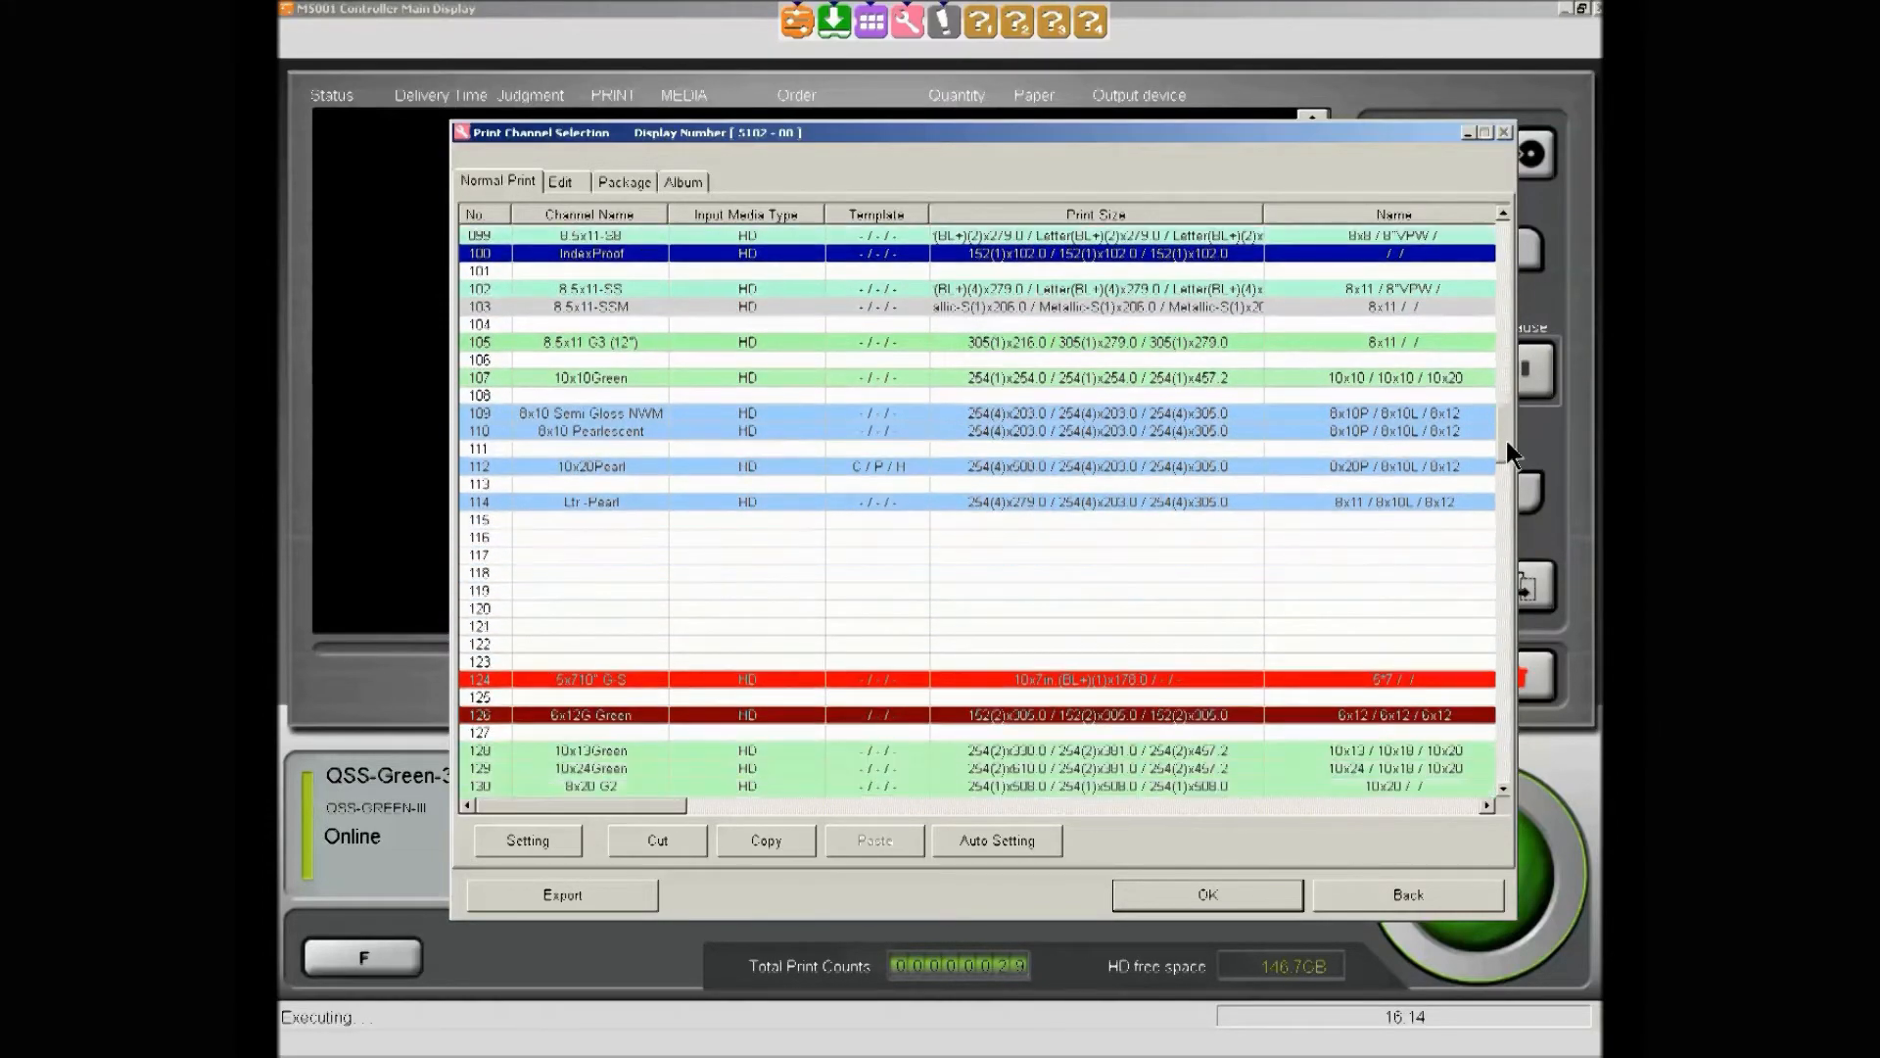
click(515, 576)
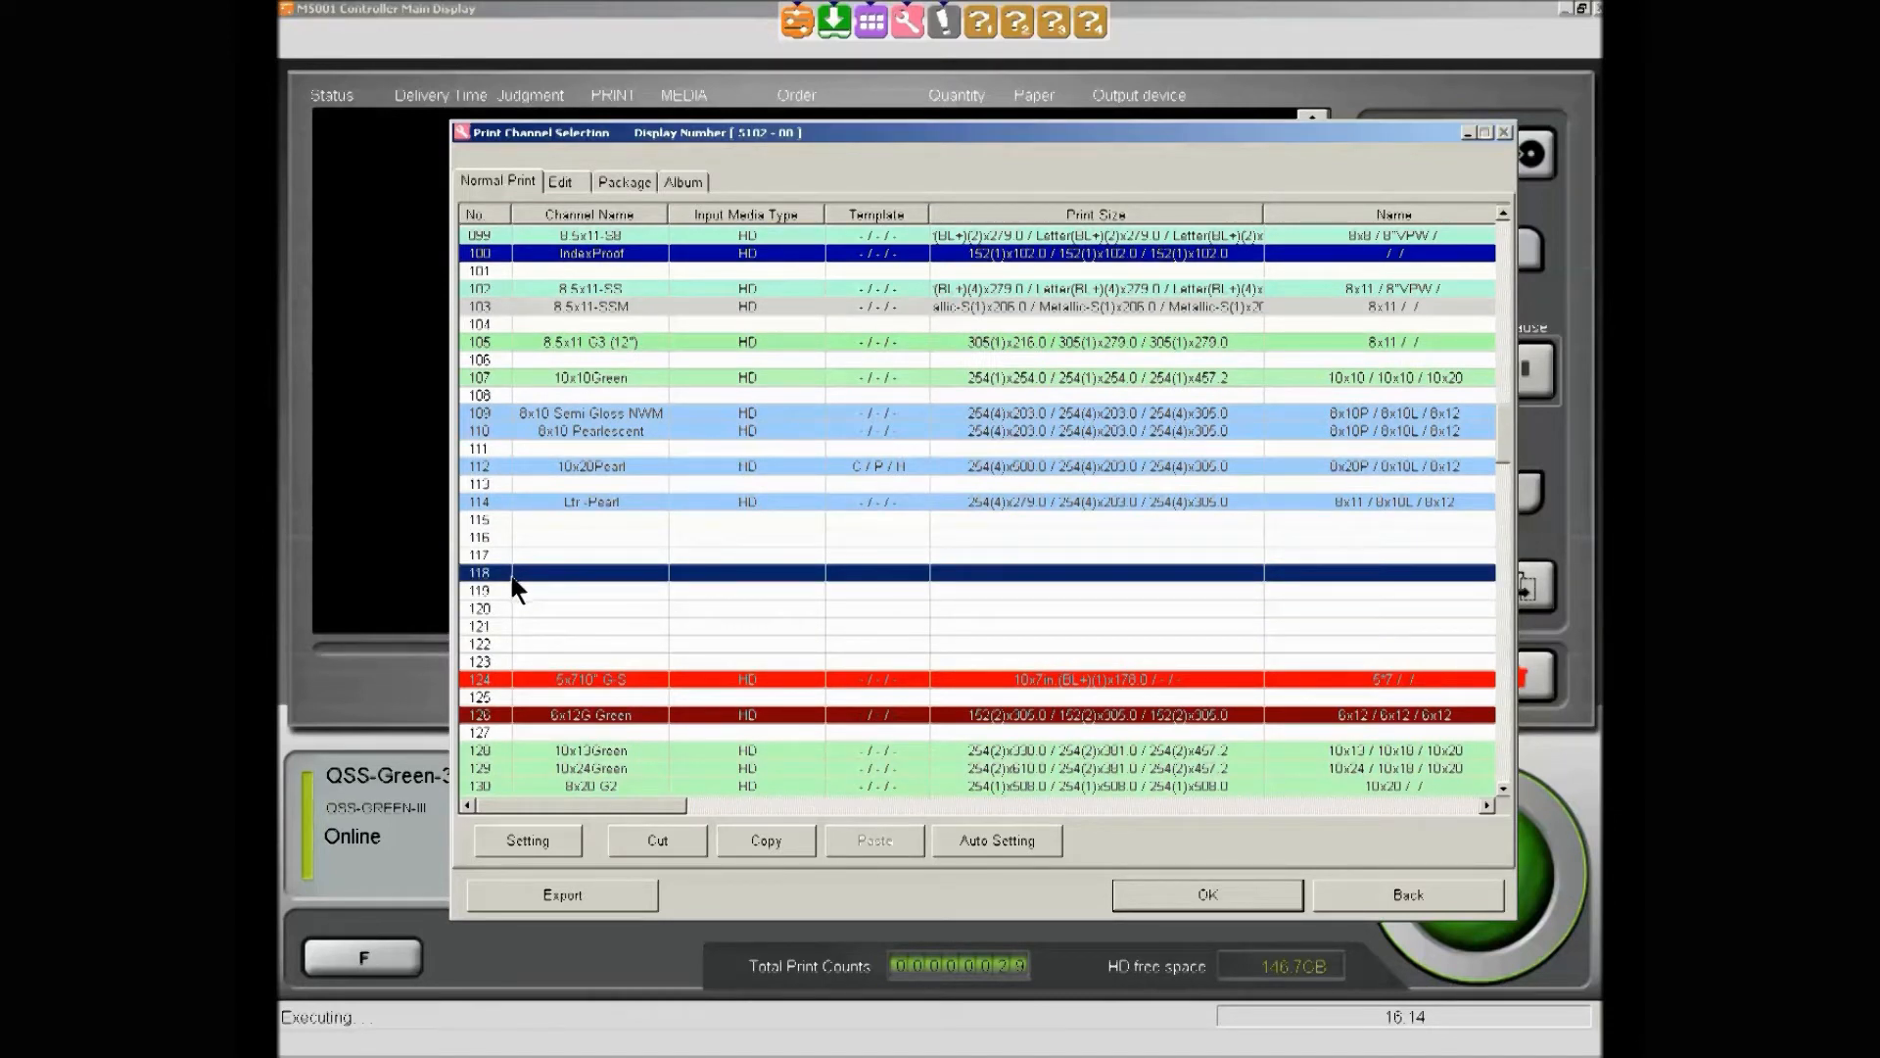
click(503, 592)
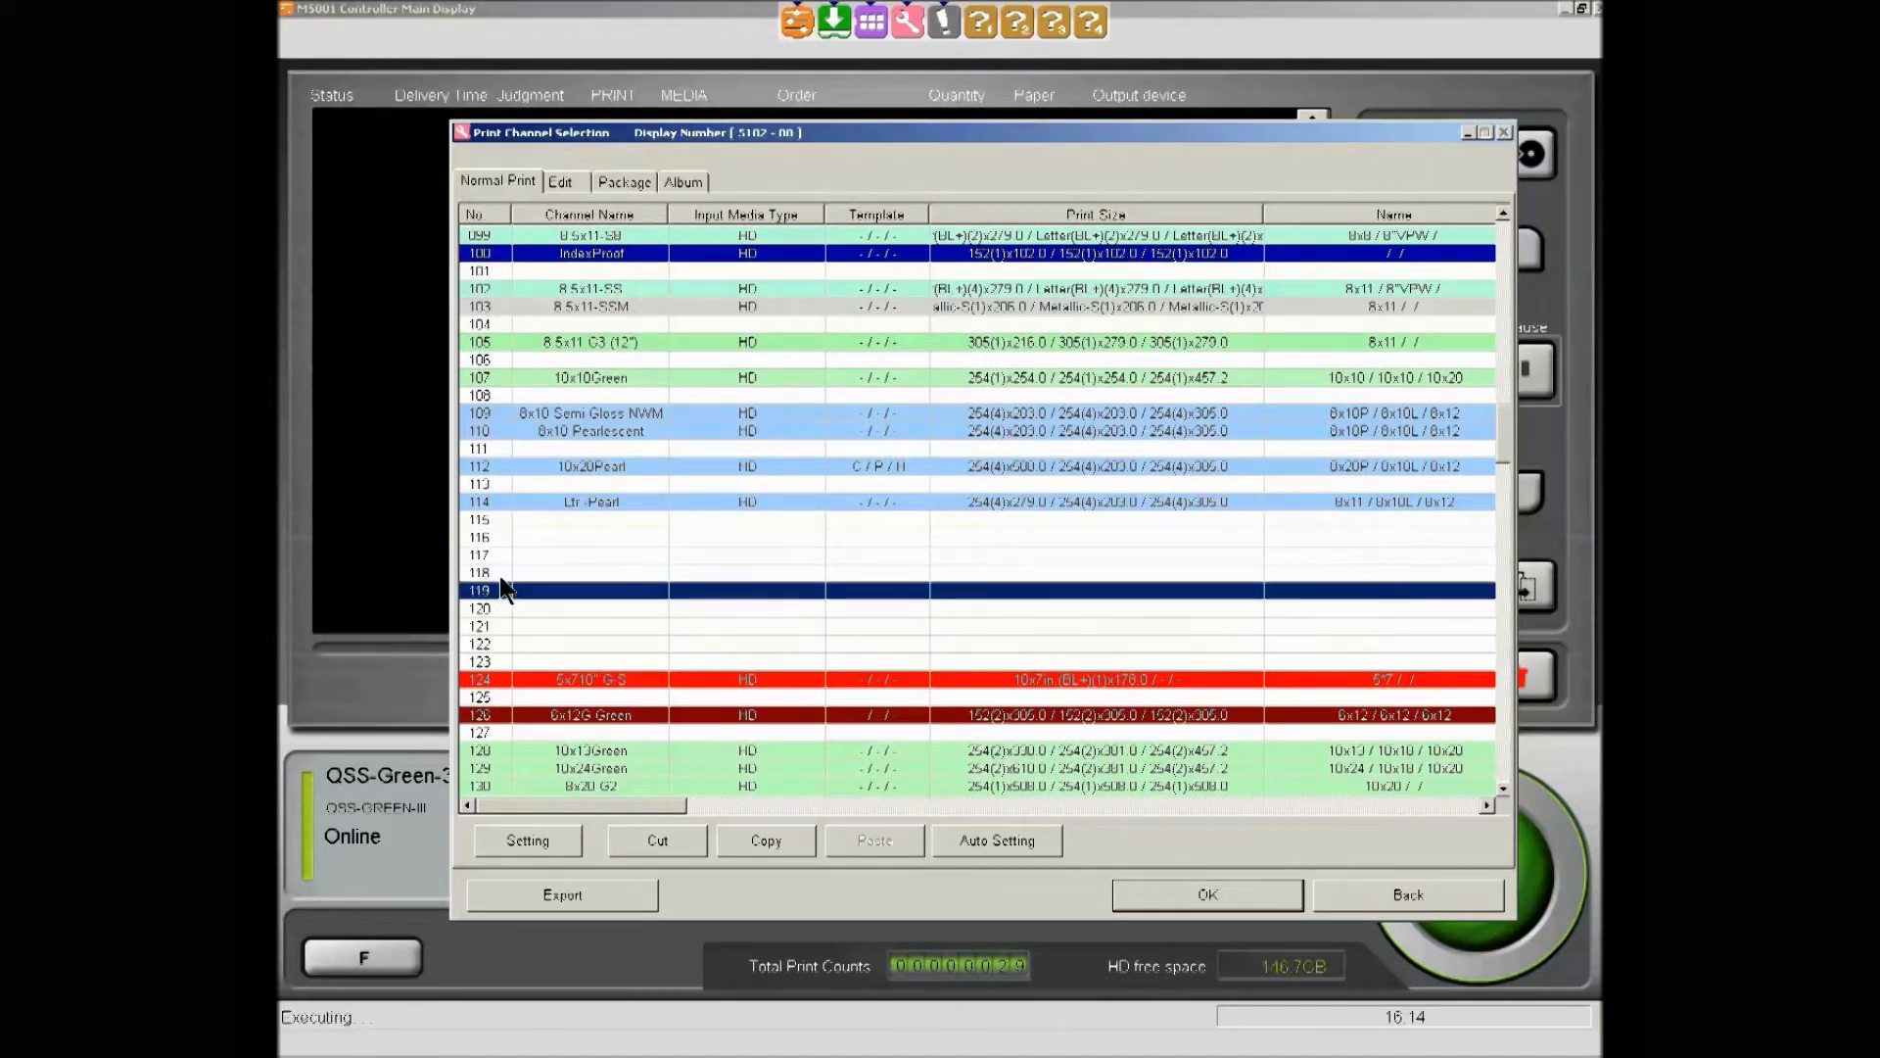
click(499, 573)
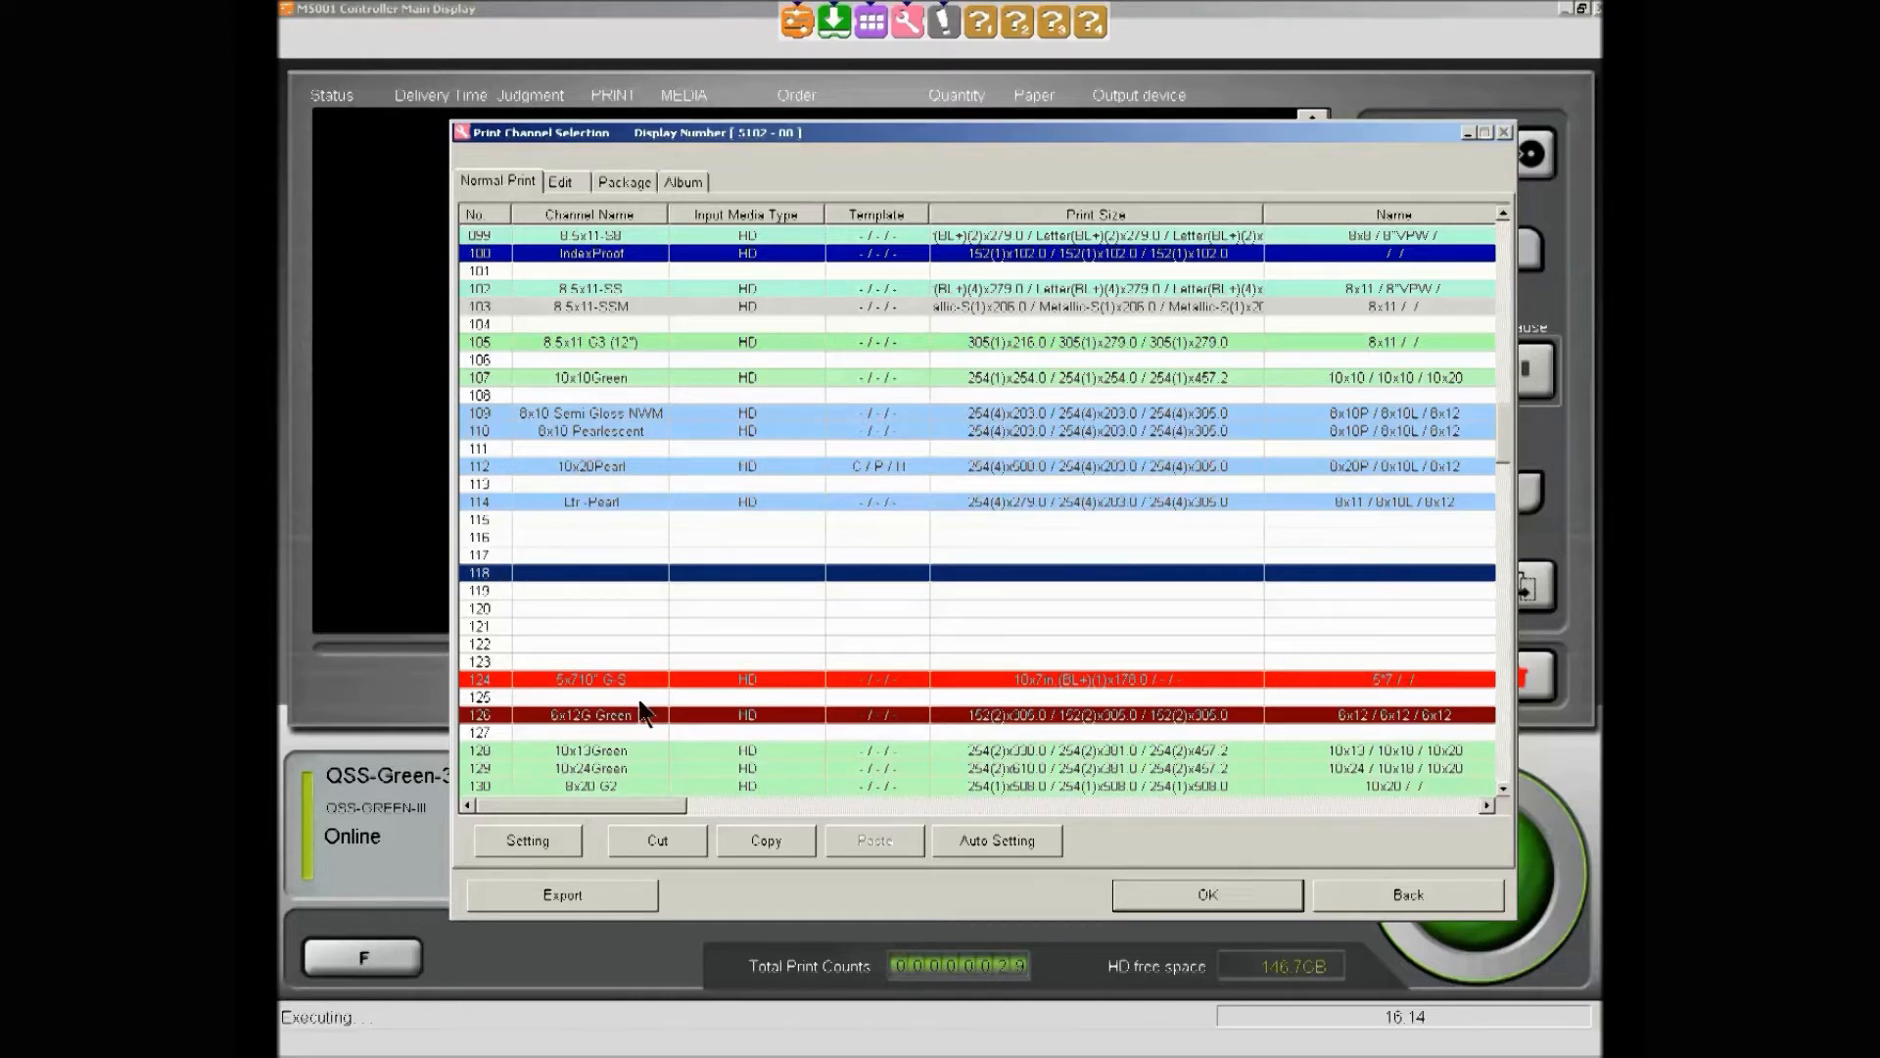
double_click(577, 573)
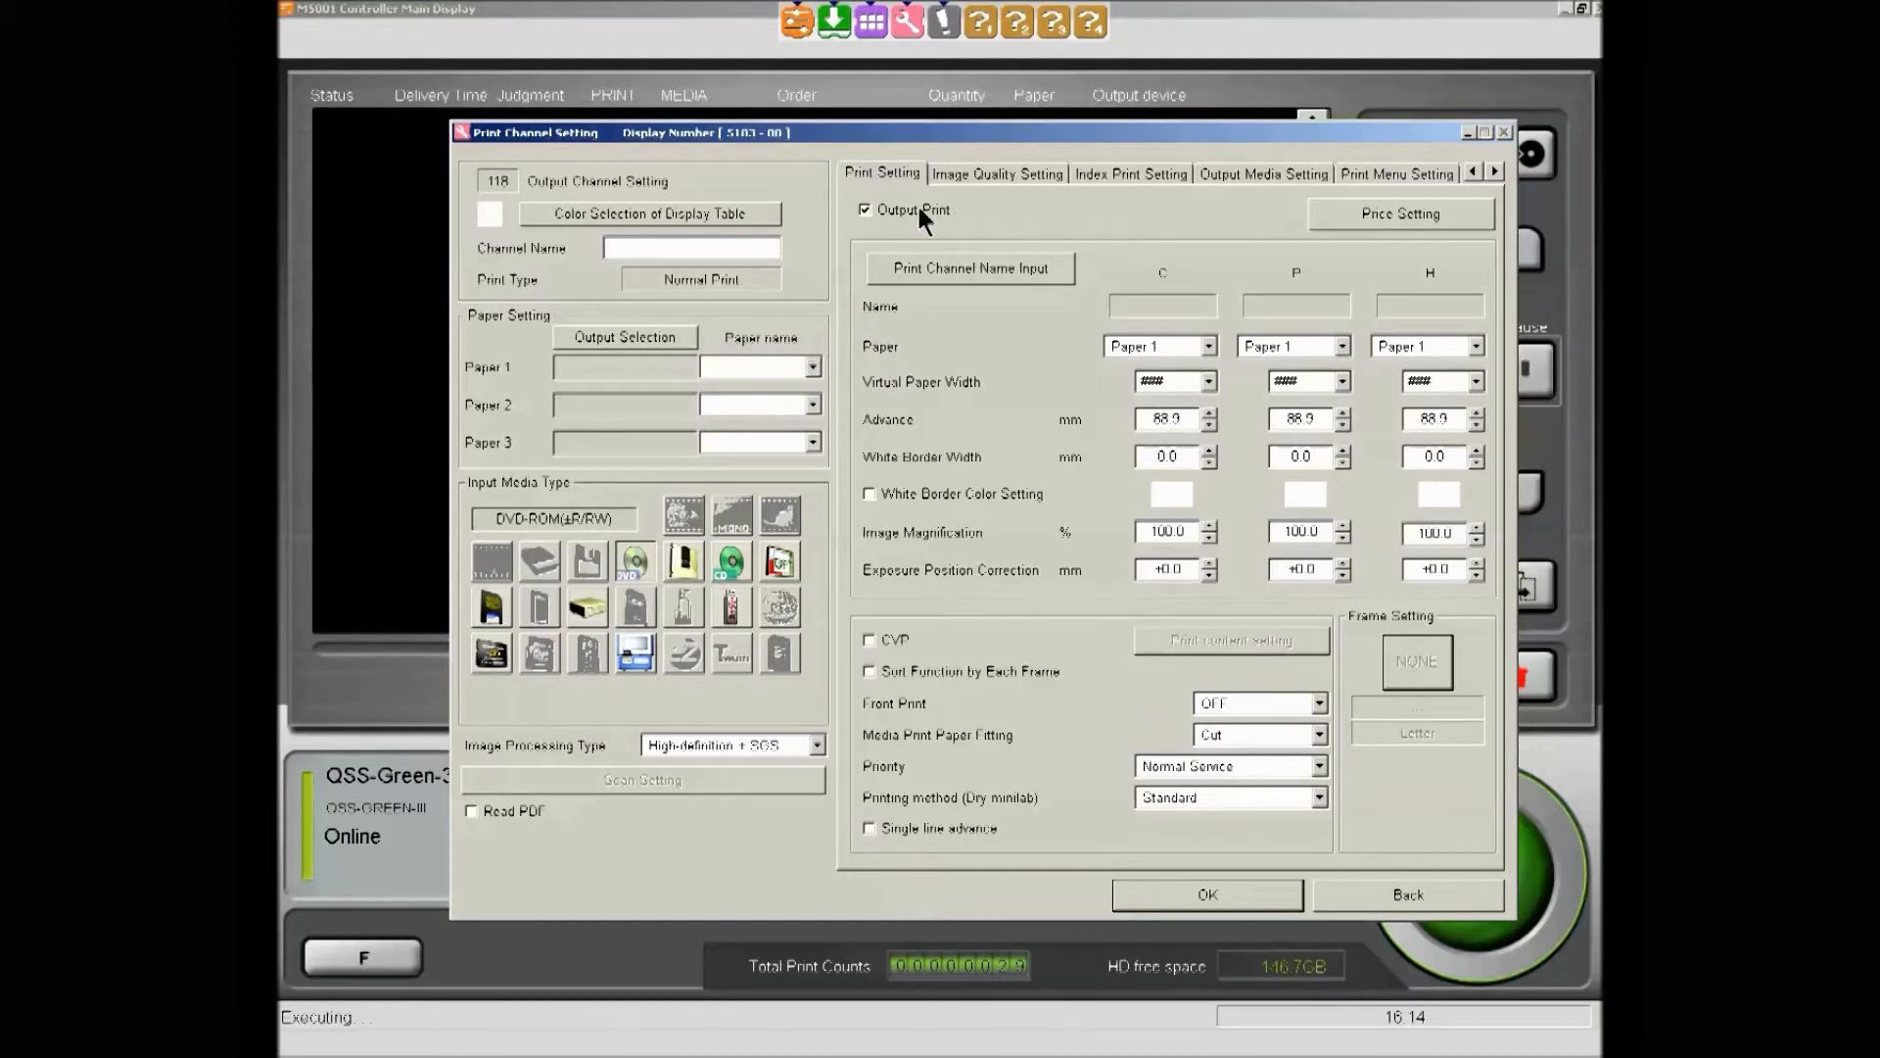
Give channel 118 a light yellow display table colour and name it 6x8w-Borders
click(721, 217)
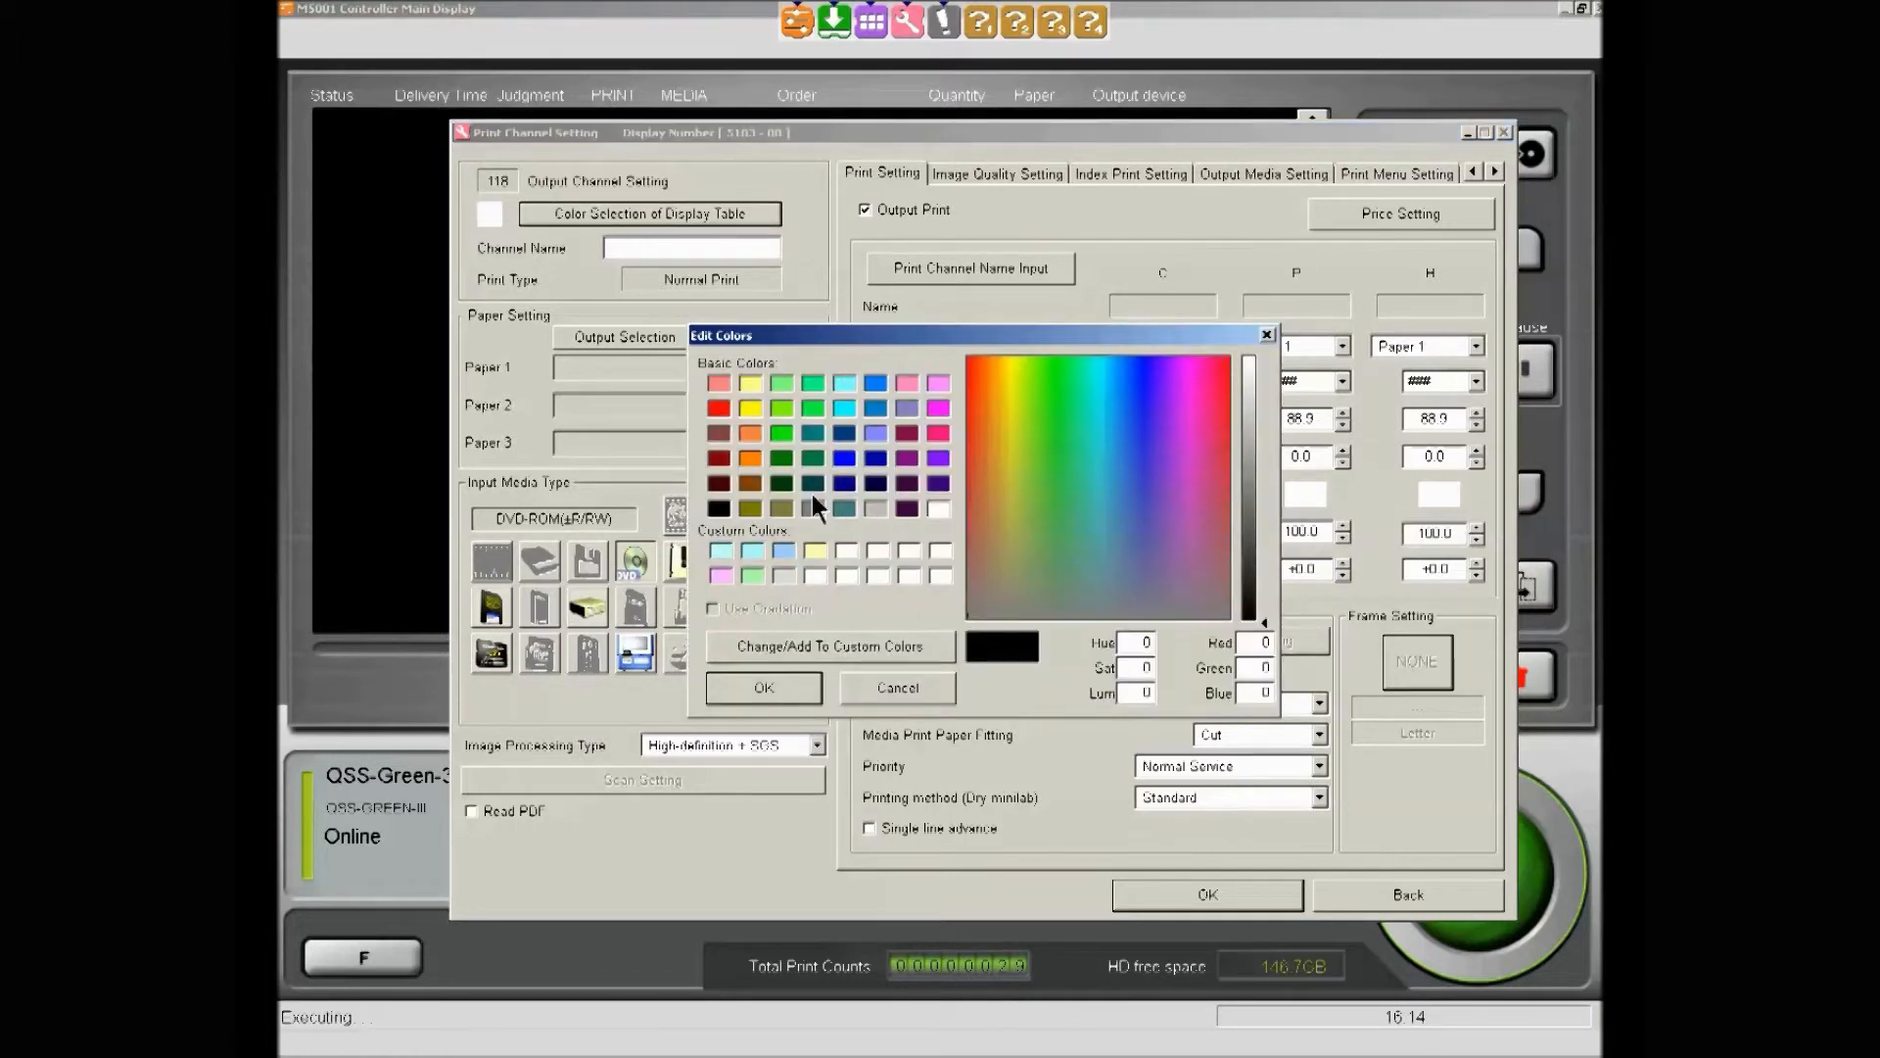
click(748, 382)
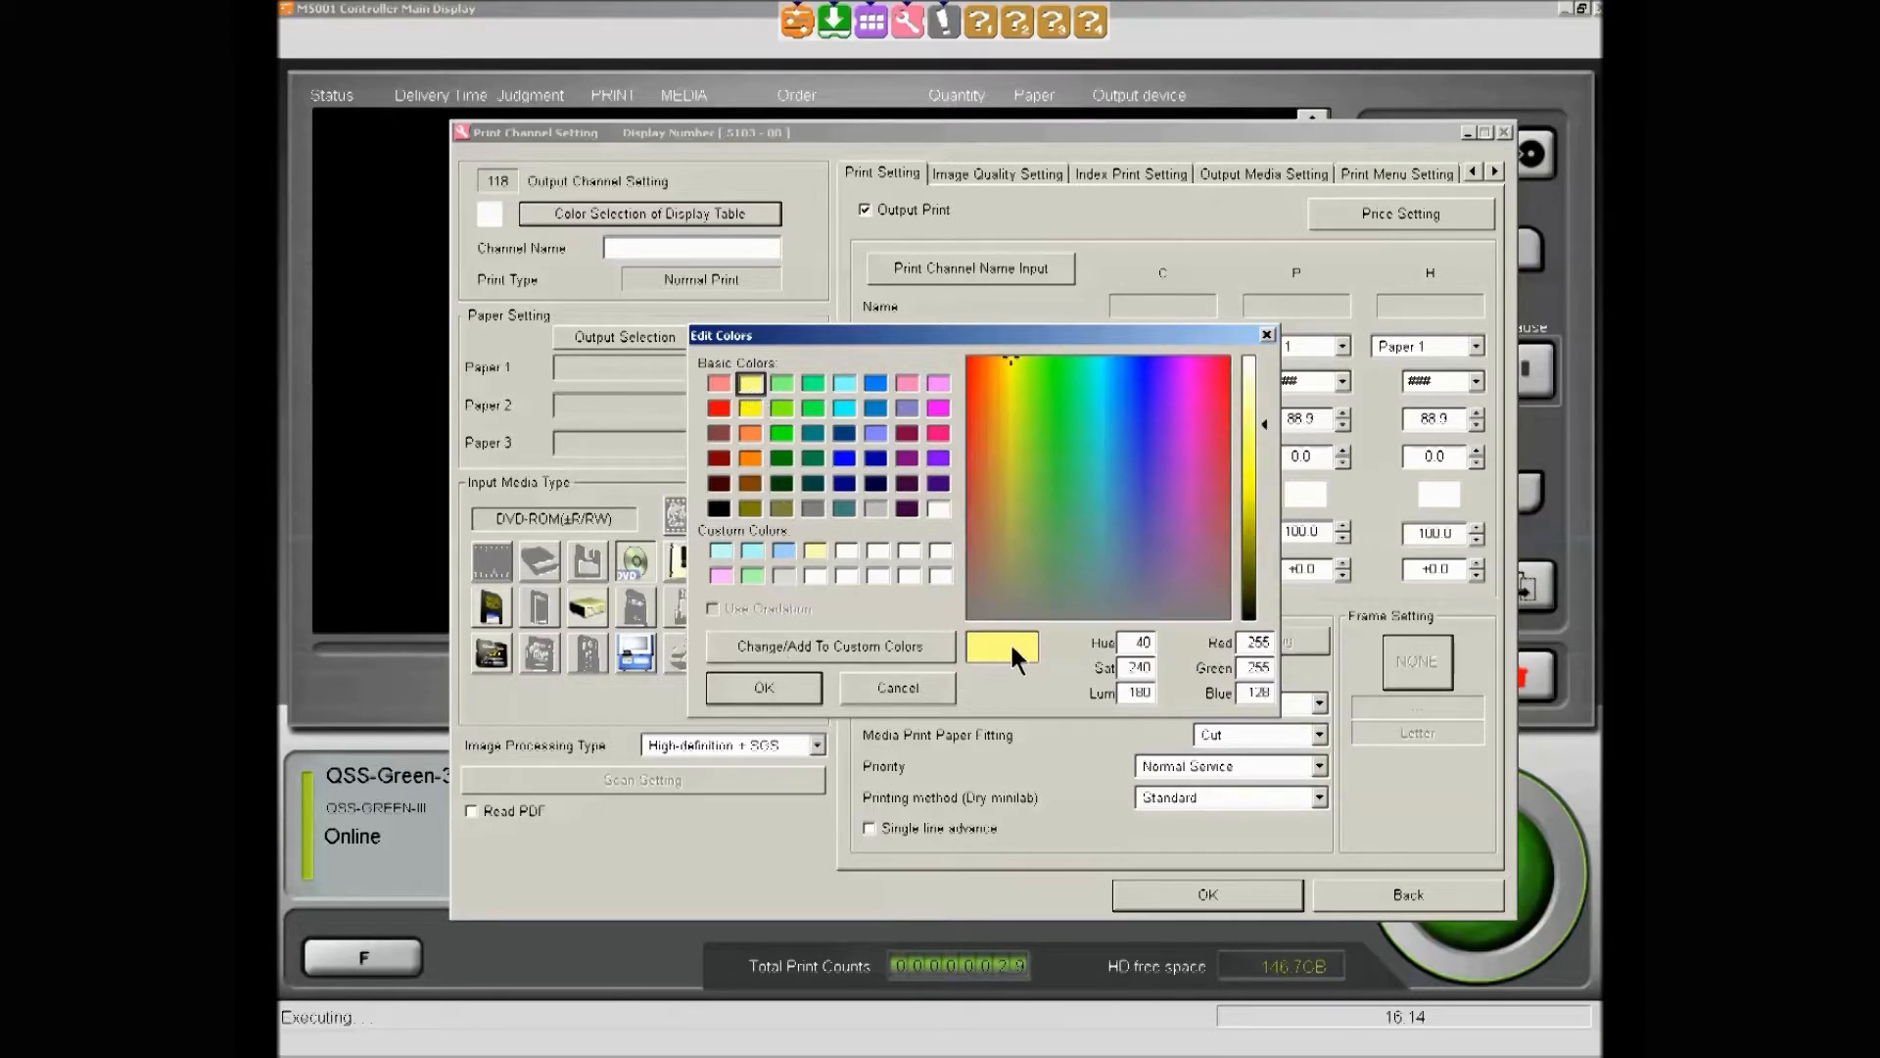
click(769, 690)
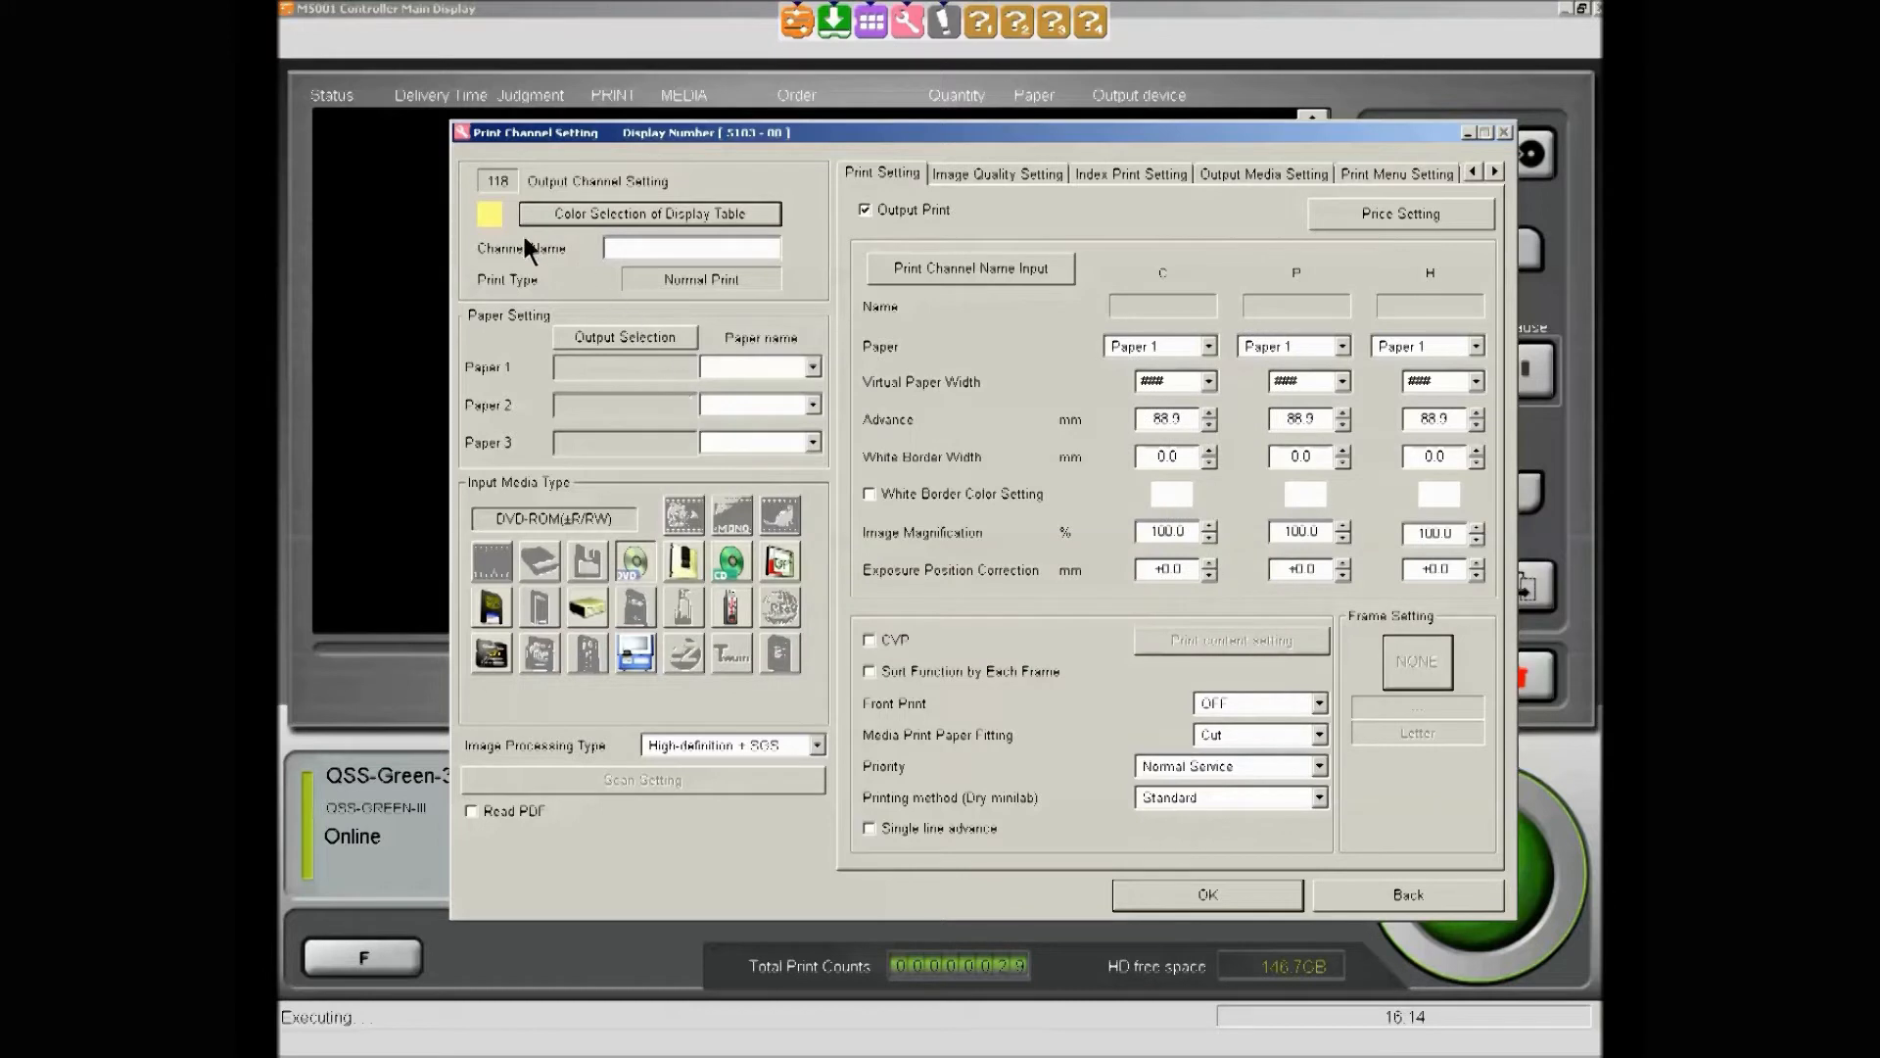
click(614, 247)
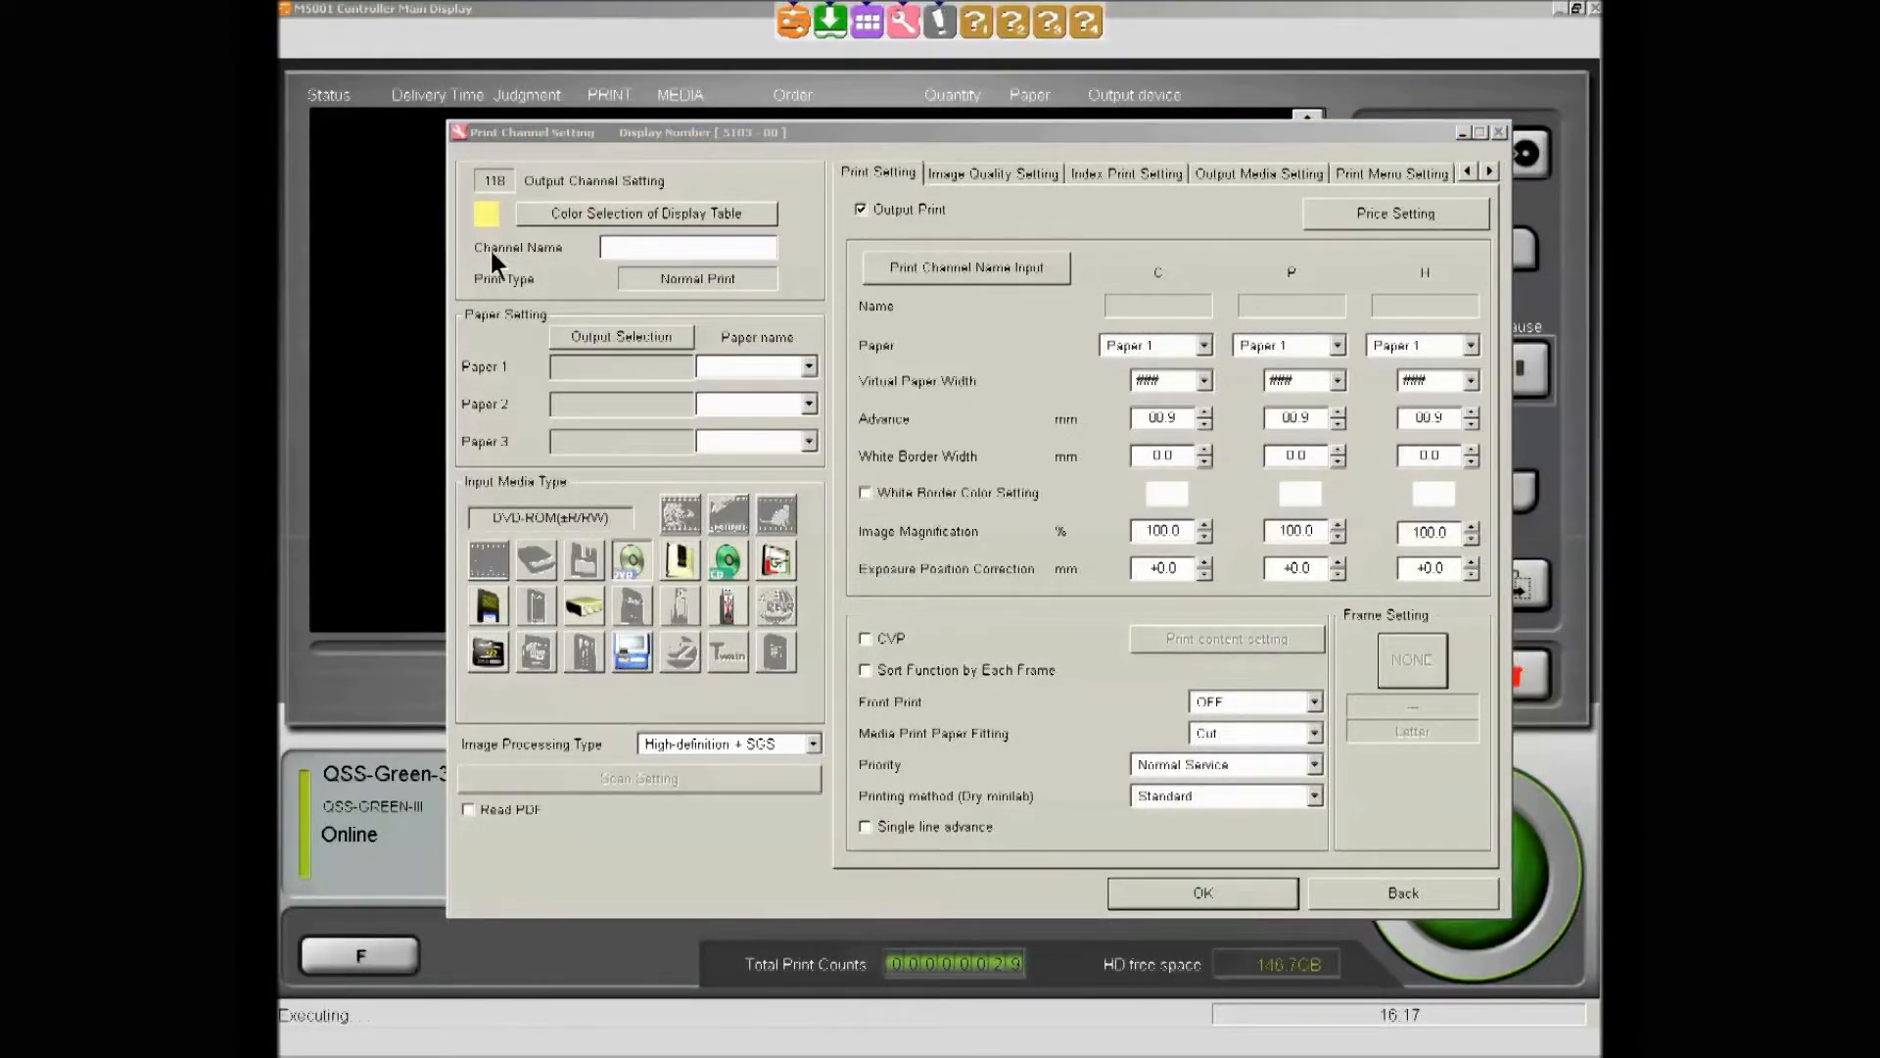
click(608, 247)
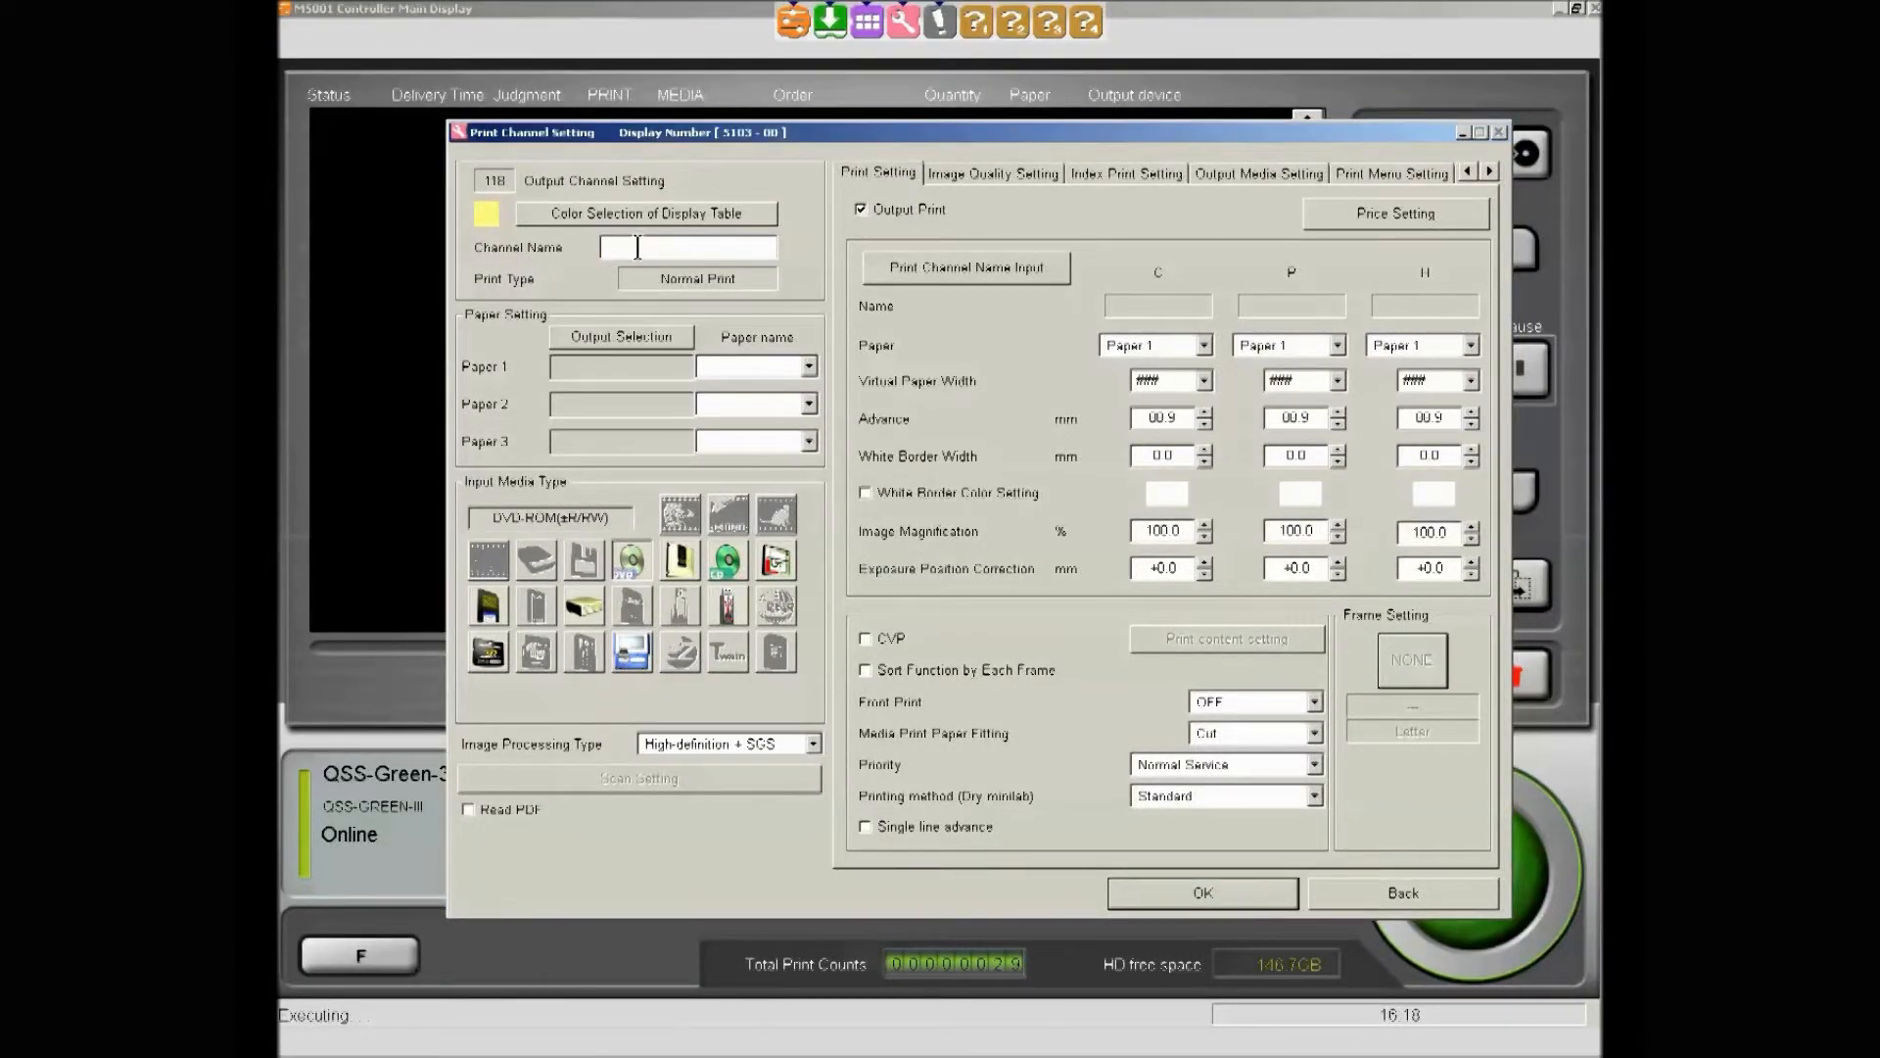
text(6x8w-Borders)
Assign the Green output to Papers 1, 2 and 3, choosing printer QSS-Green for Papers 1 and 2
click(672, 339)
click(664, 333)
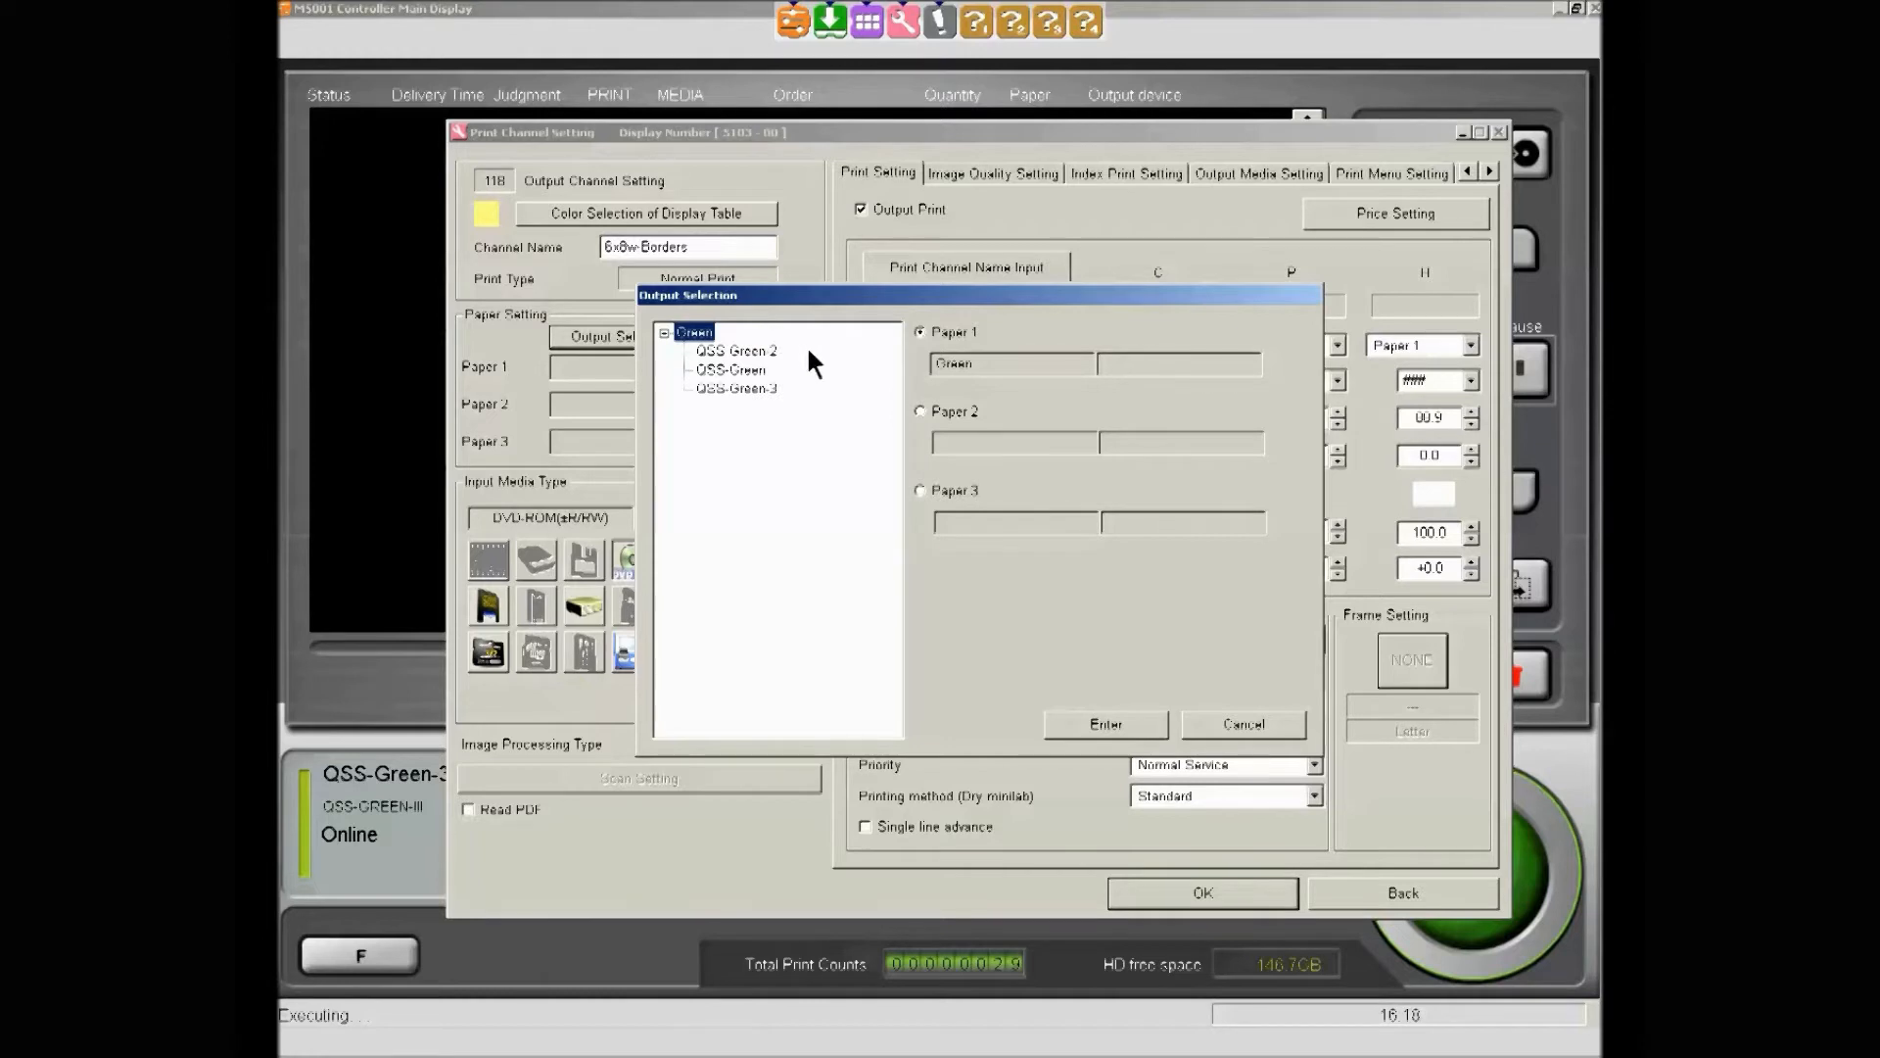
click(922, 412)
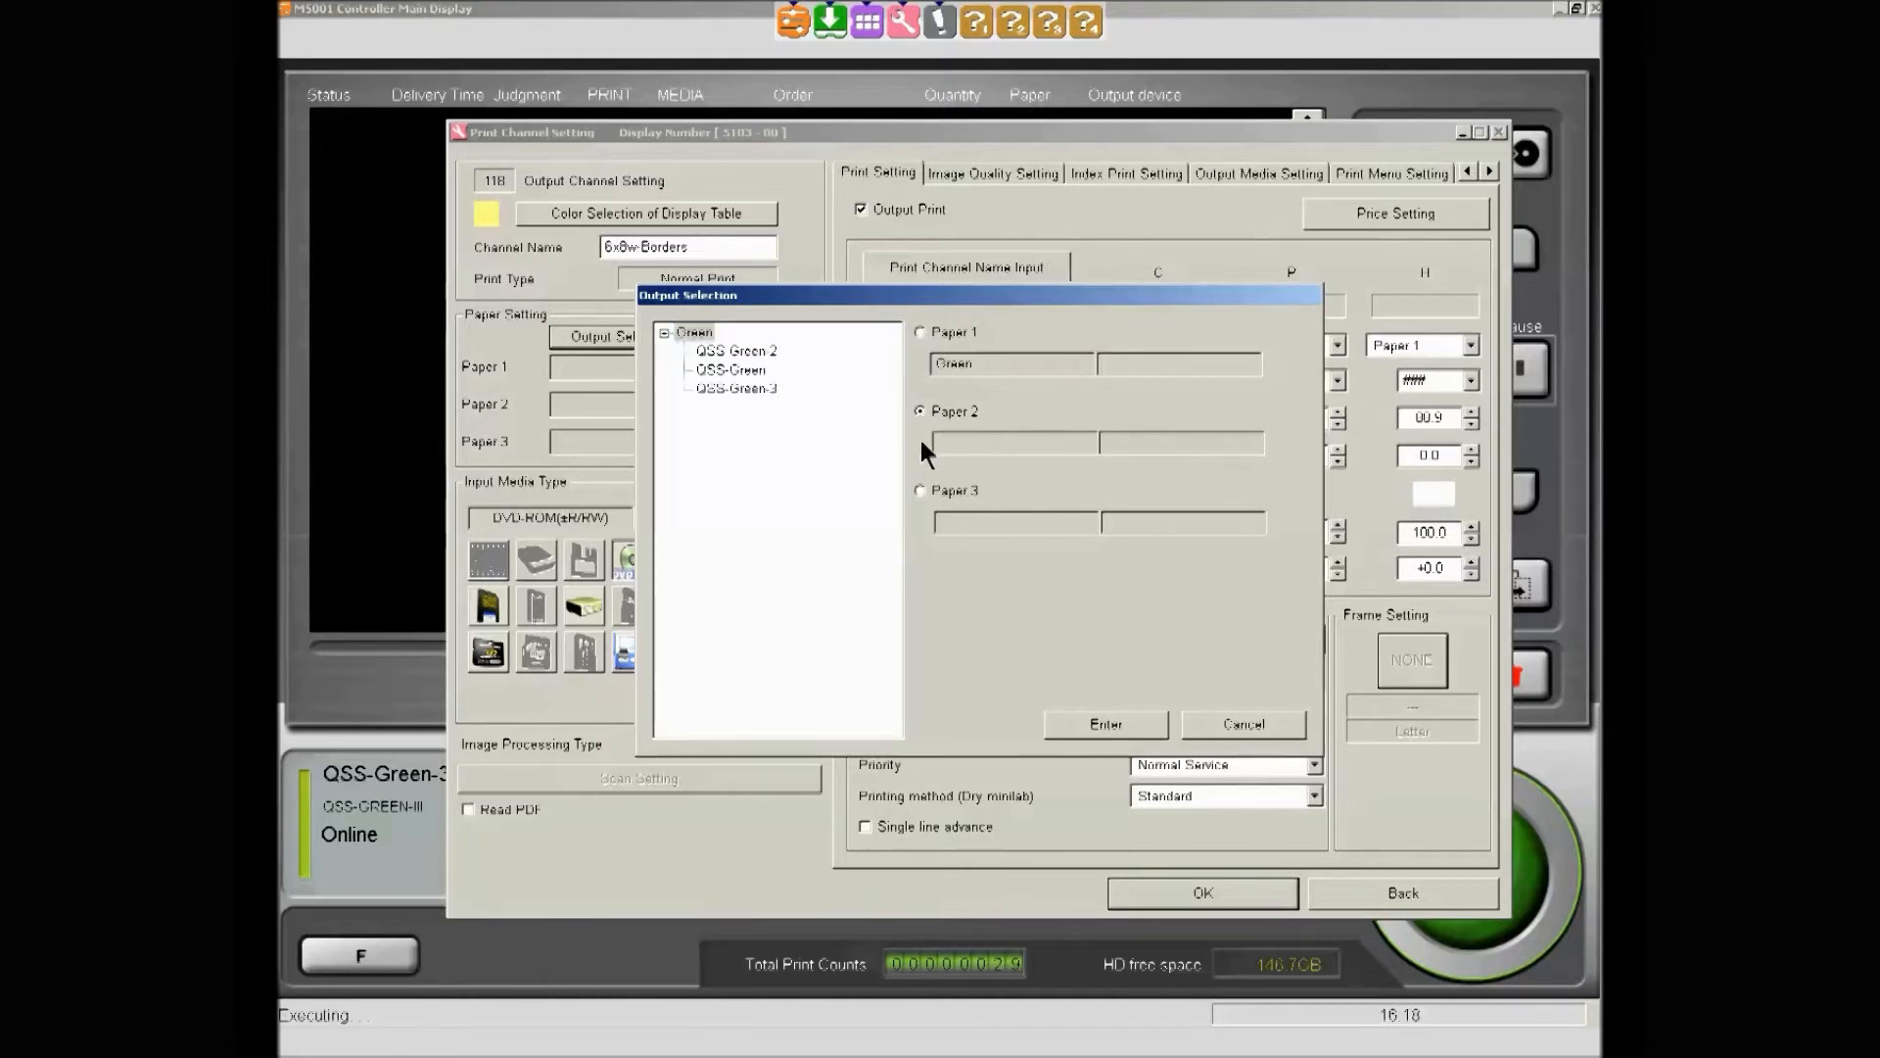
click(686, 332)
click(919, 490)
click(690, 332)
click(919, 330)
click(732, 369)
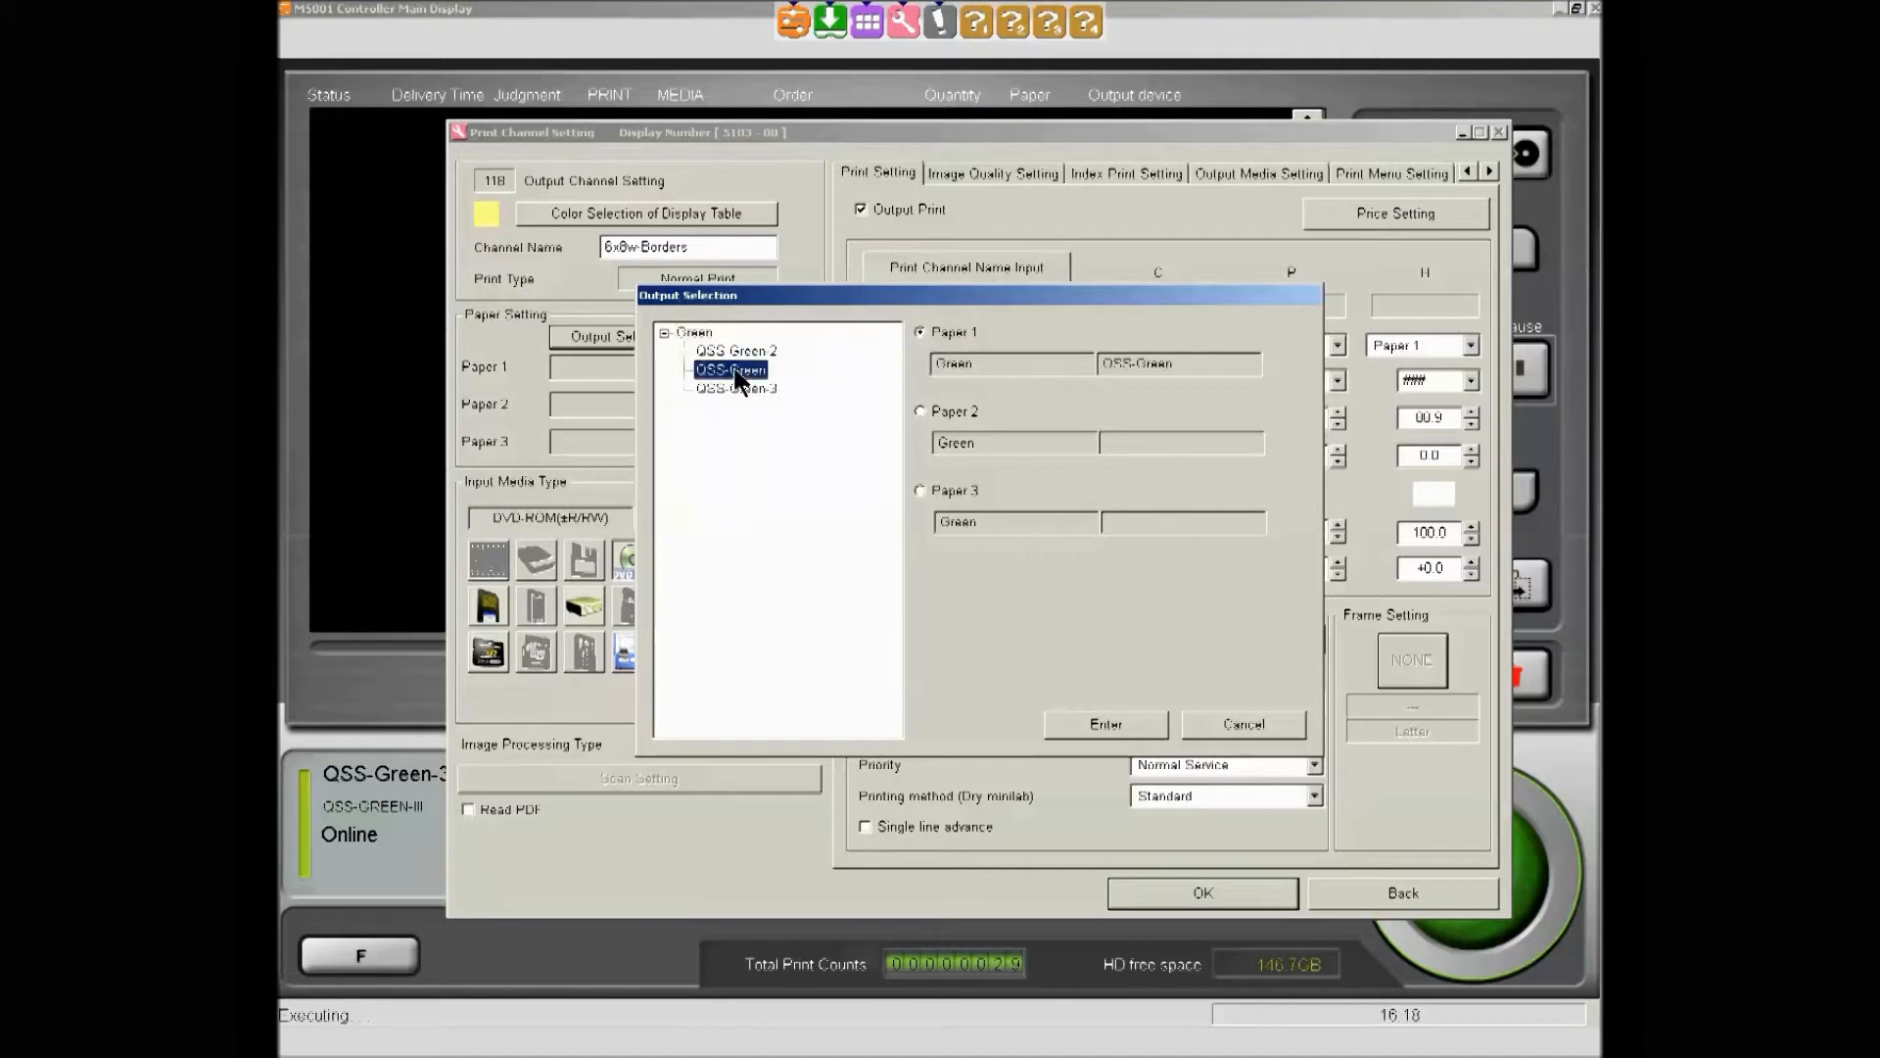
click(920, 411)
click(760, 375)
click(1136, 725)
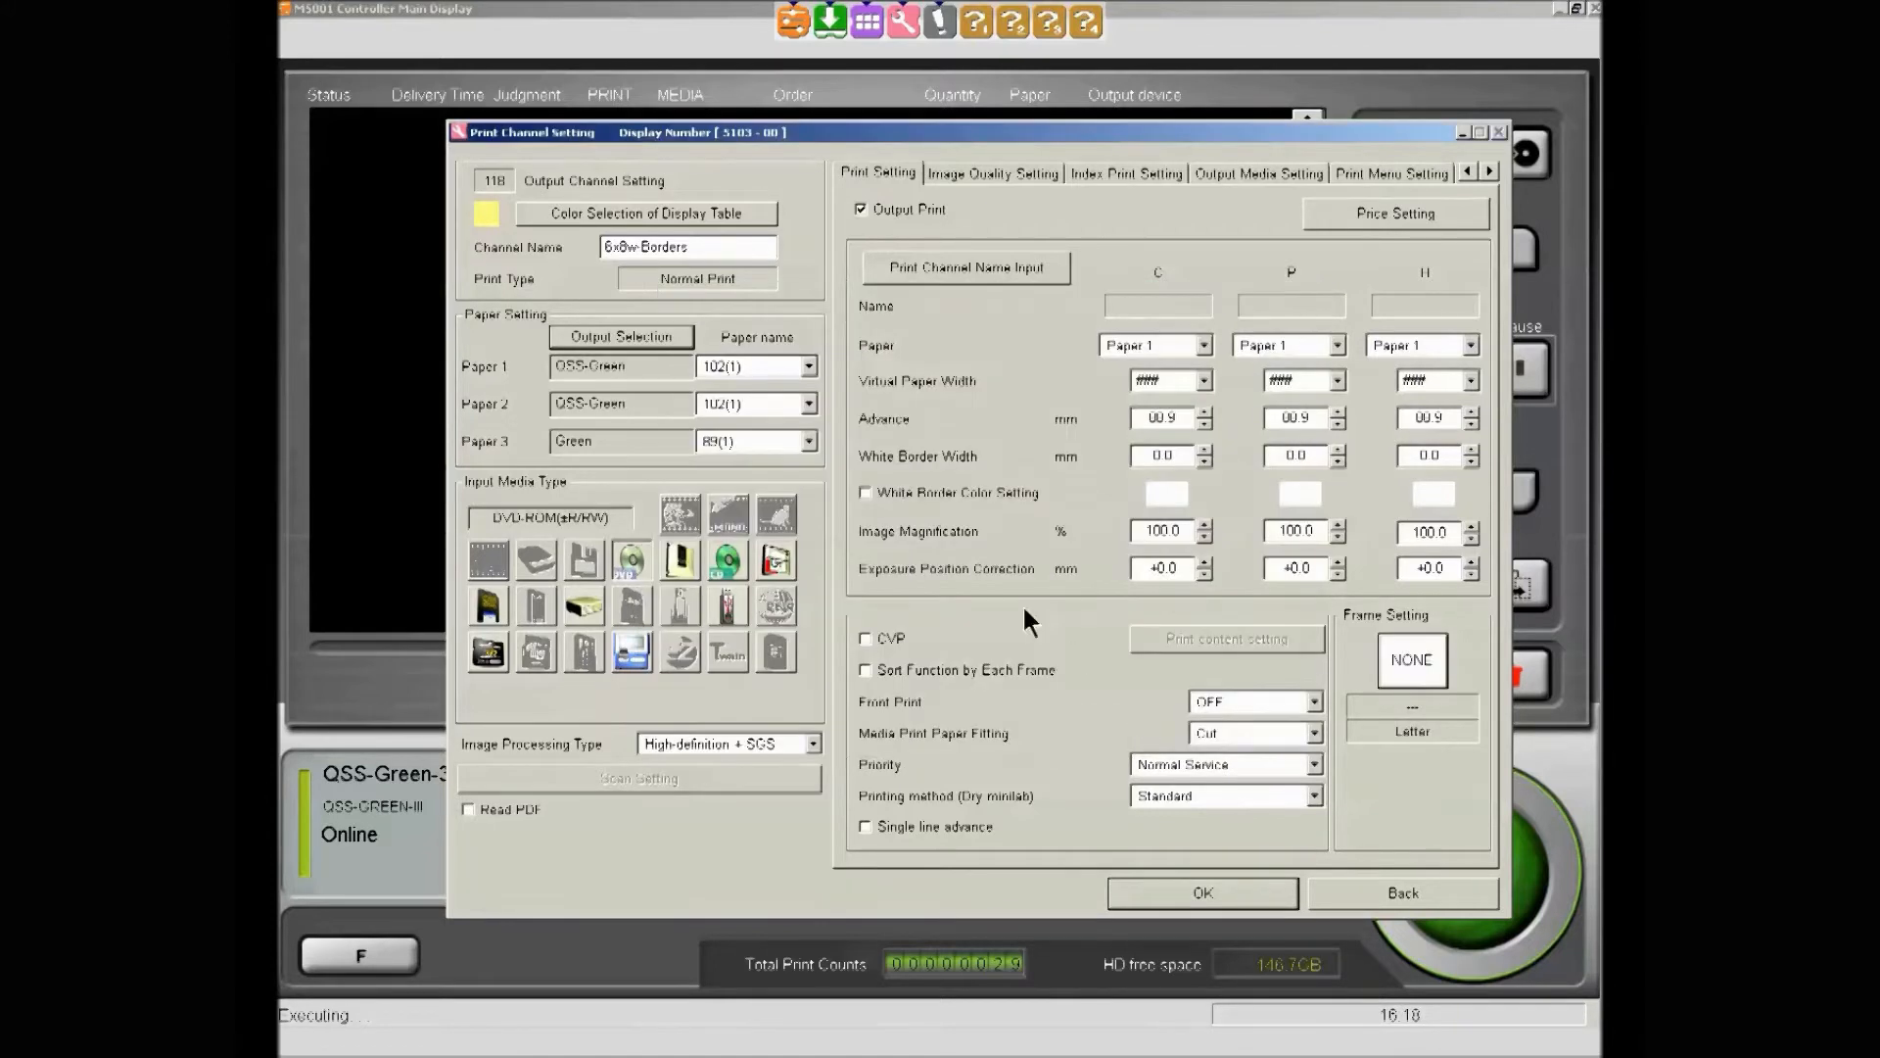
Set the paper name of Papers 1, 2 and 3 to 152(1) and the input media type to HD
click(808, 362)
click(807, 362)
click(807, 366)
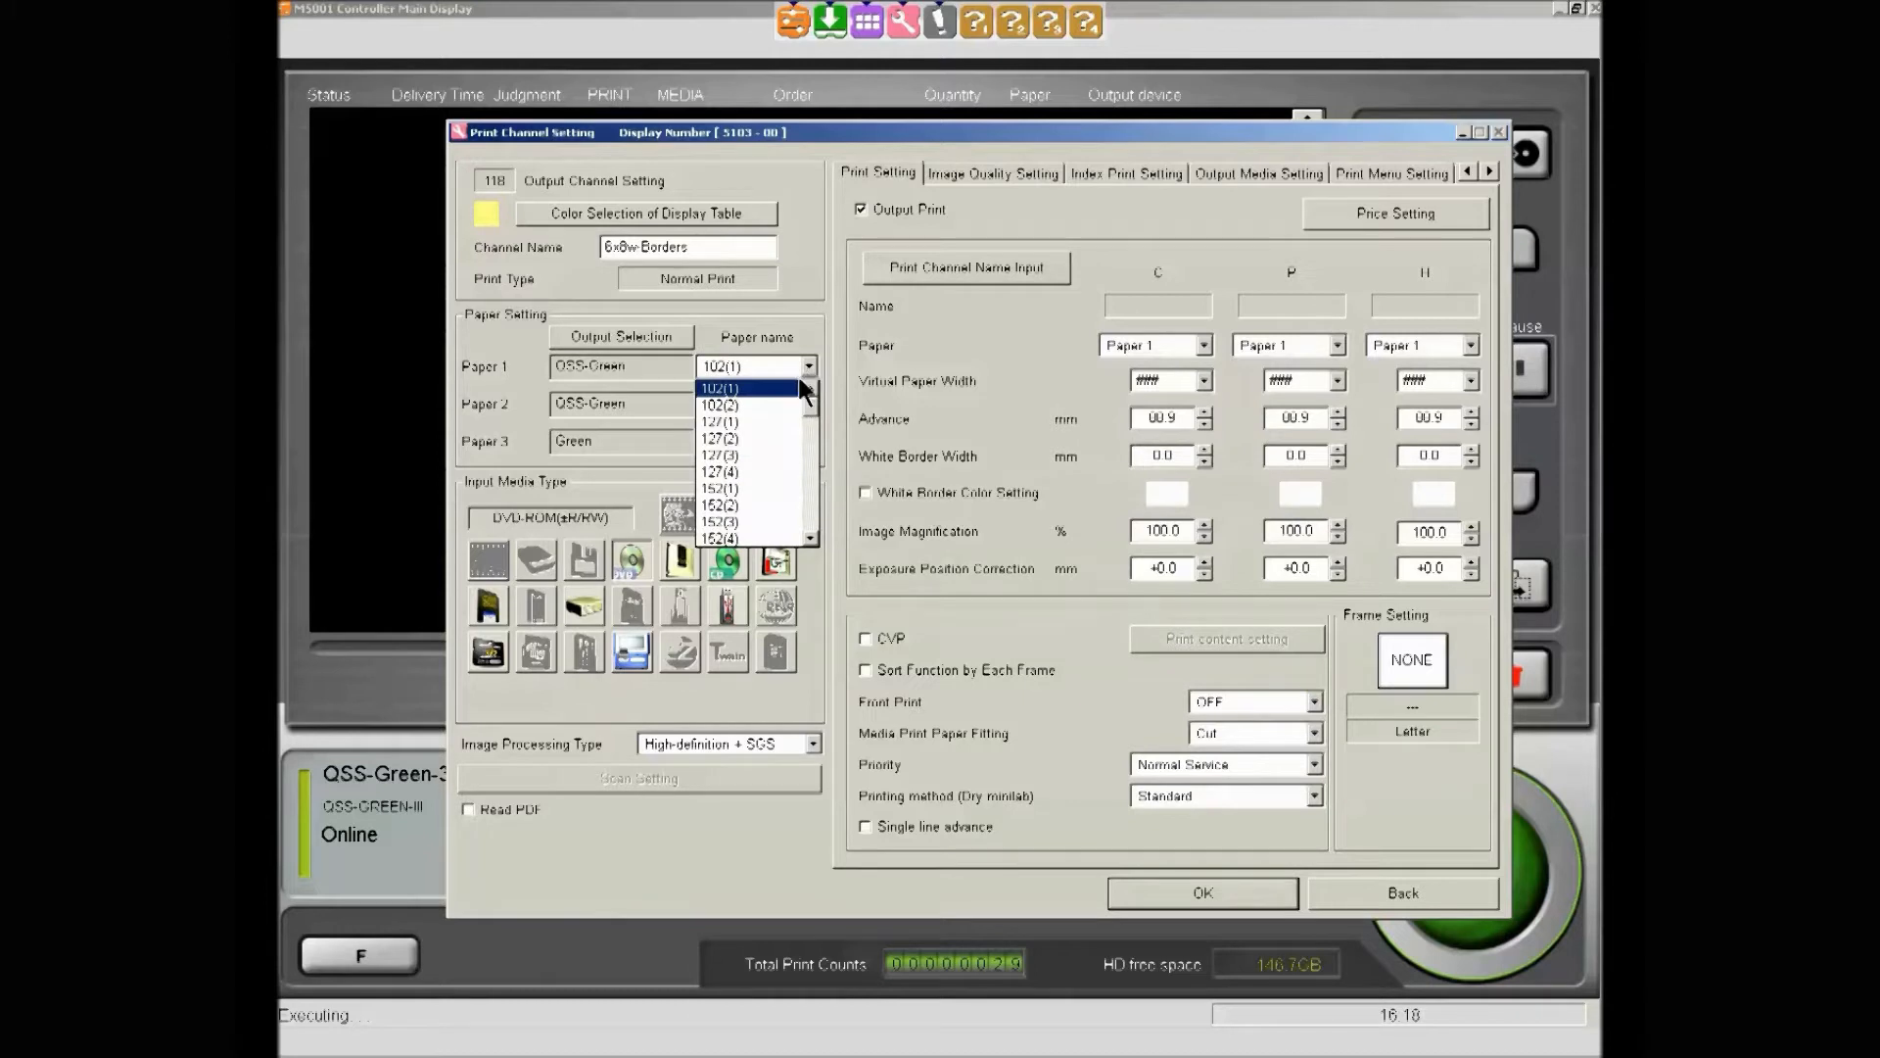
click(756, 484)
click(808, 405)
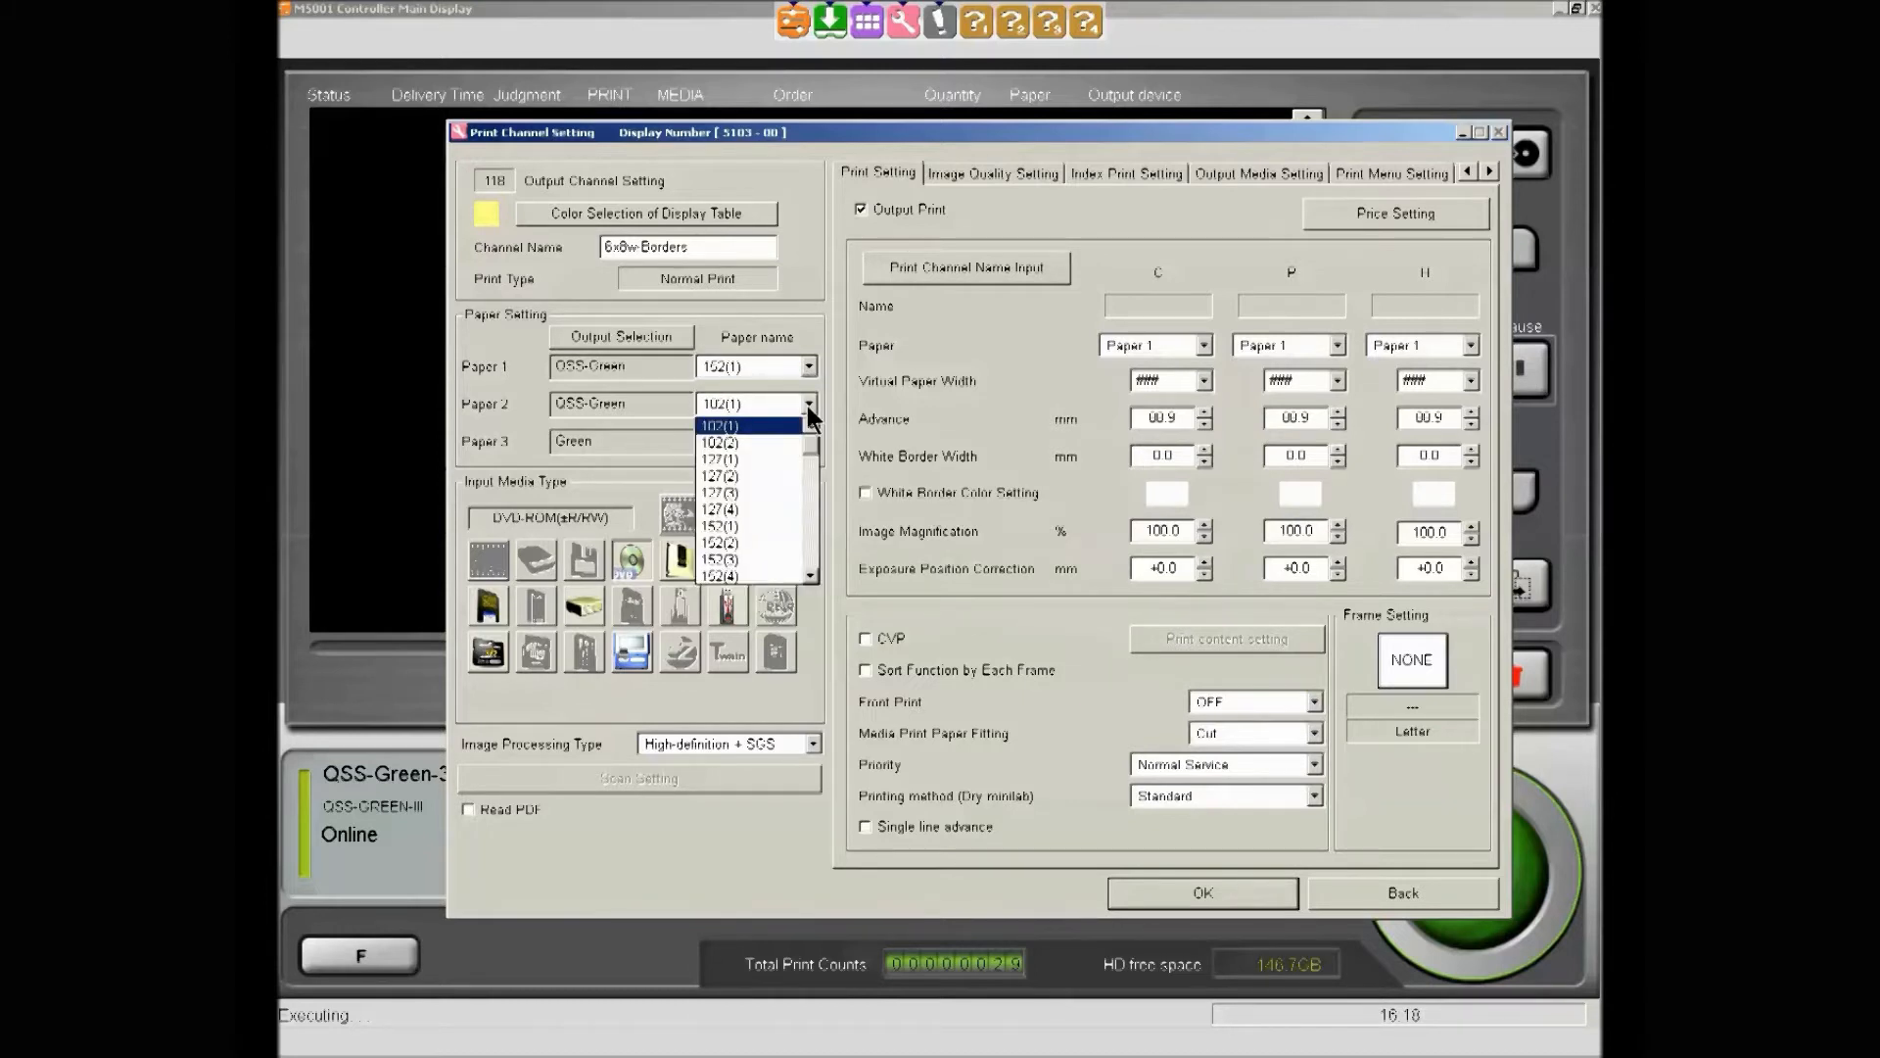
click(759, 522)
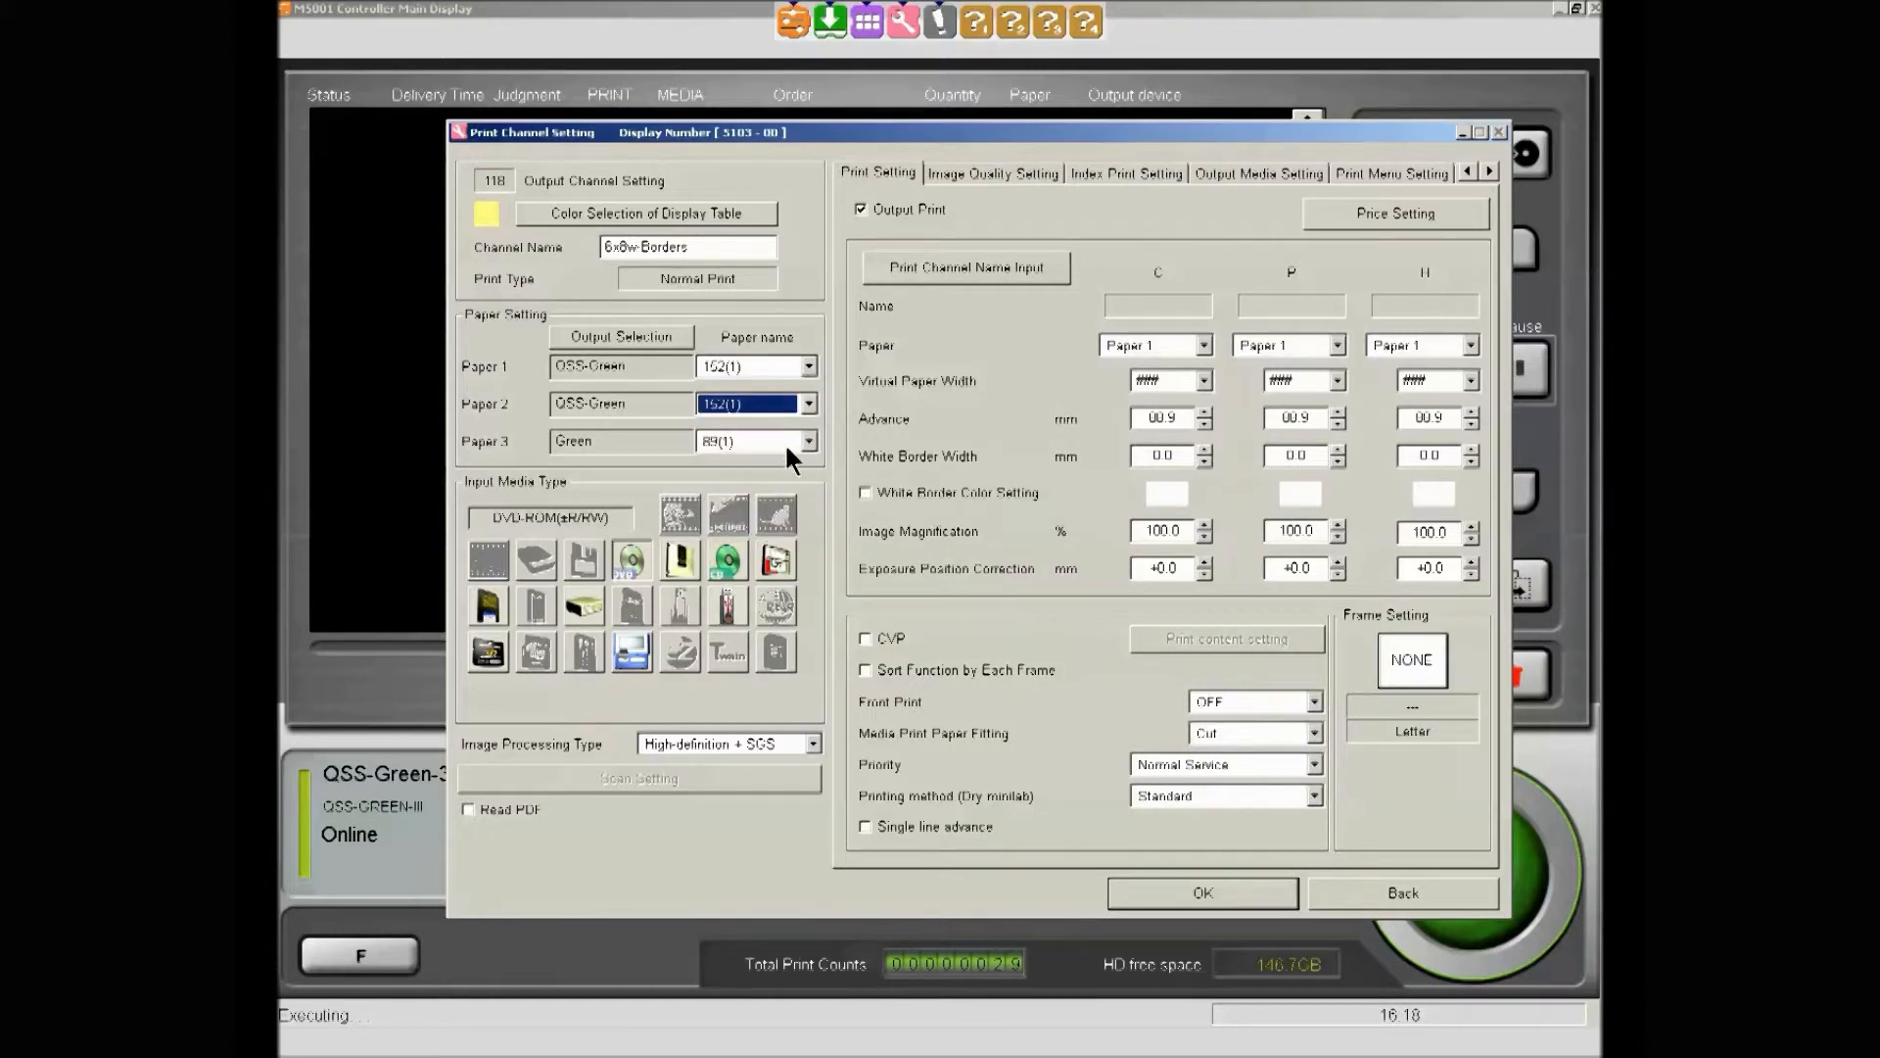
click(808, 440)
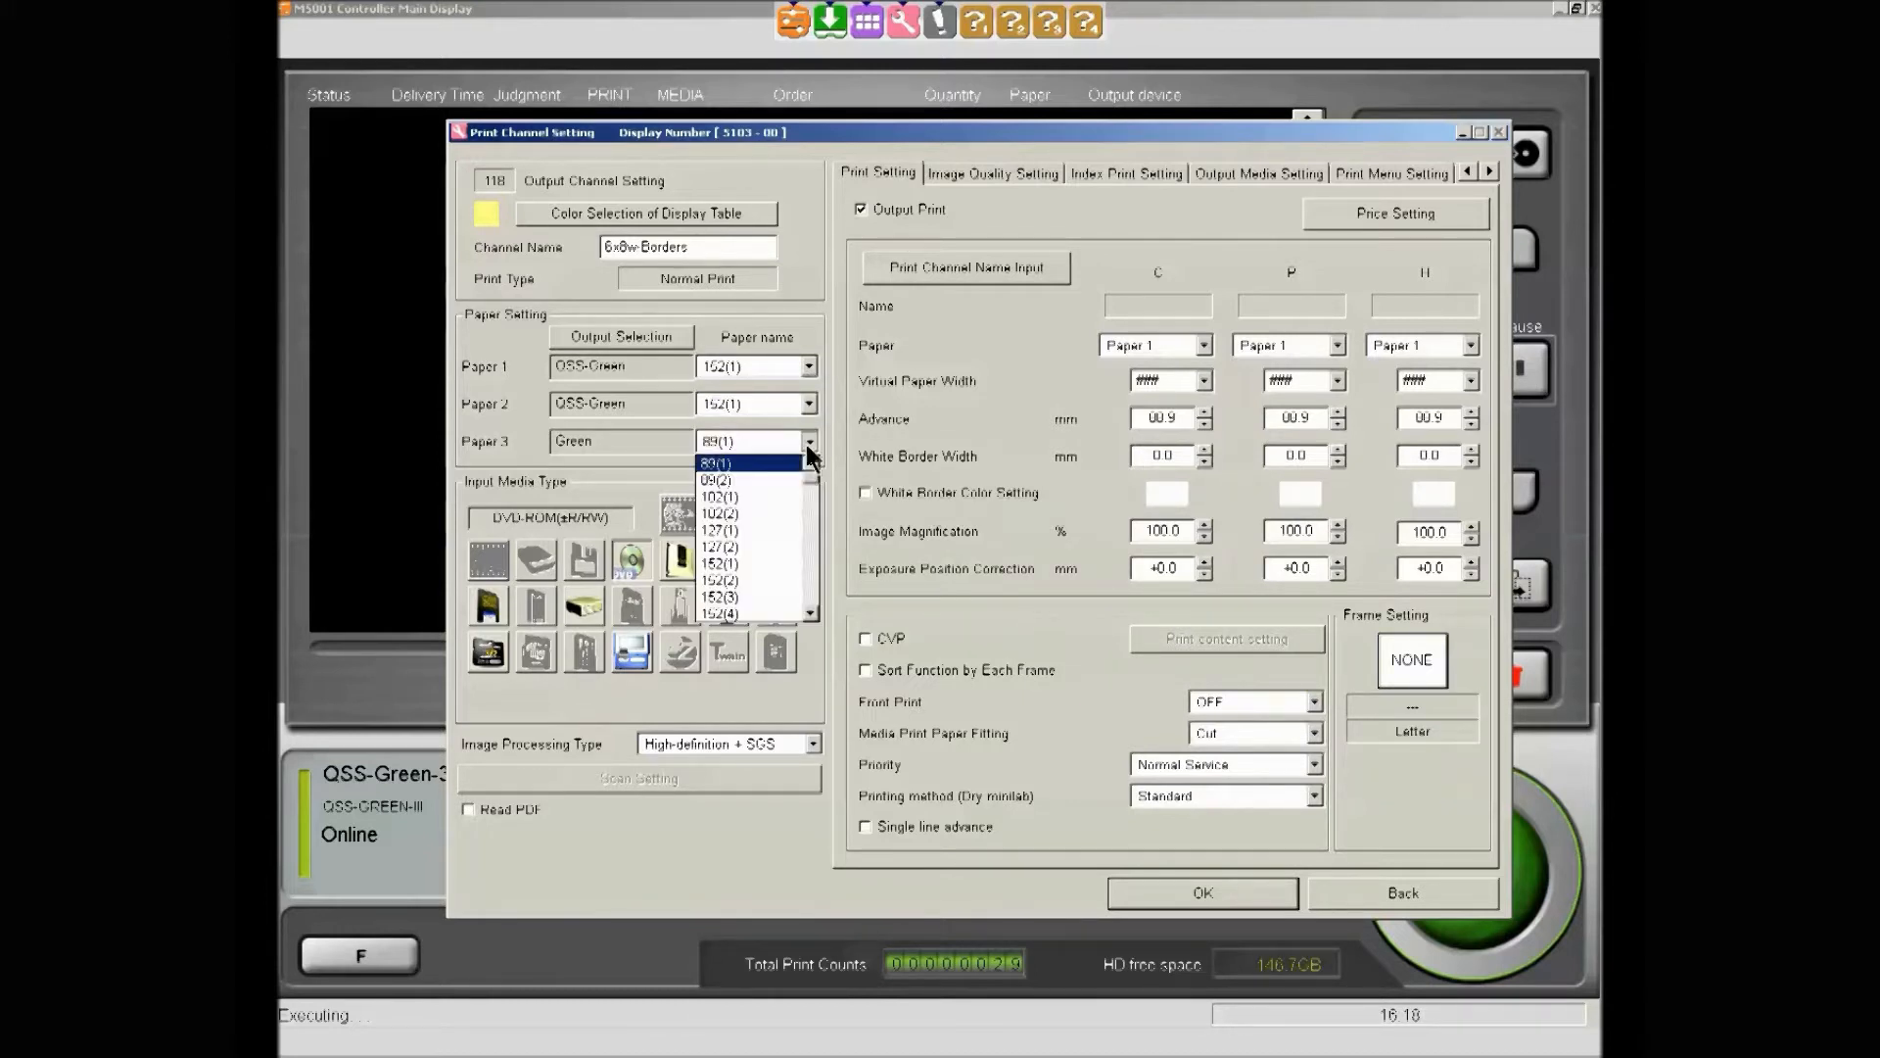
click(760, 563)
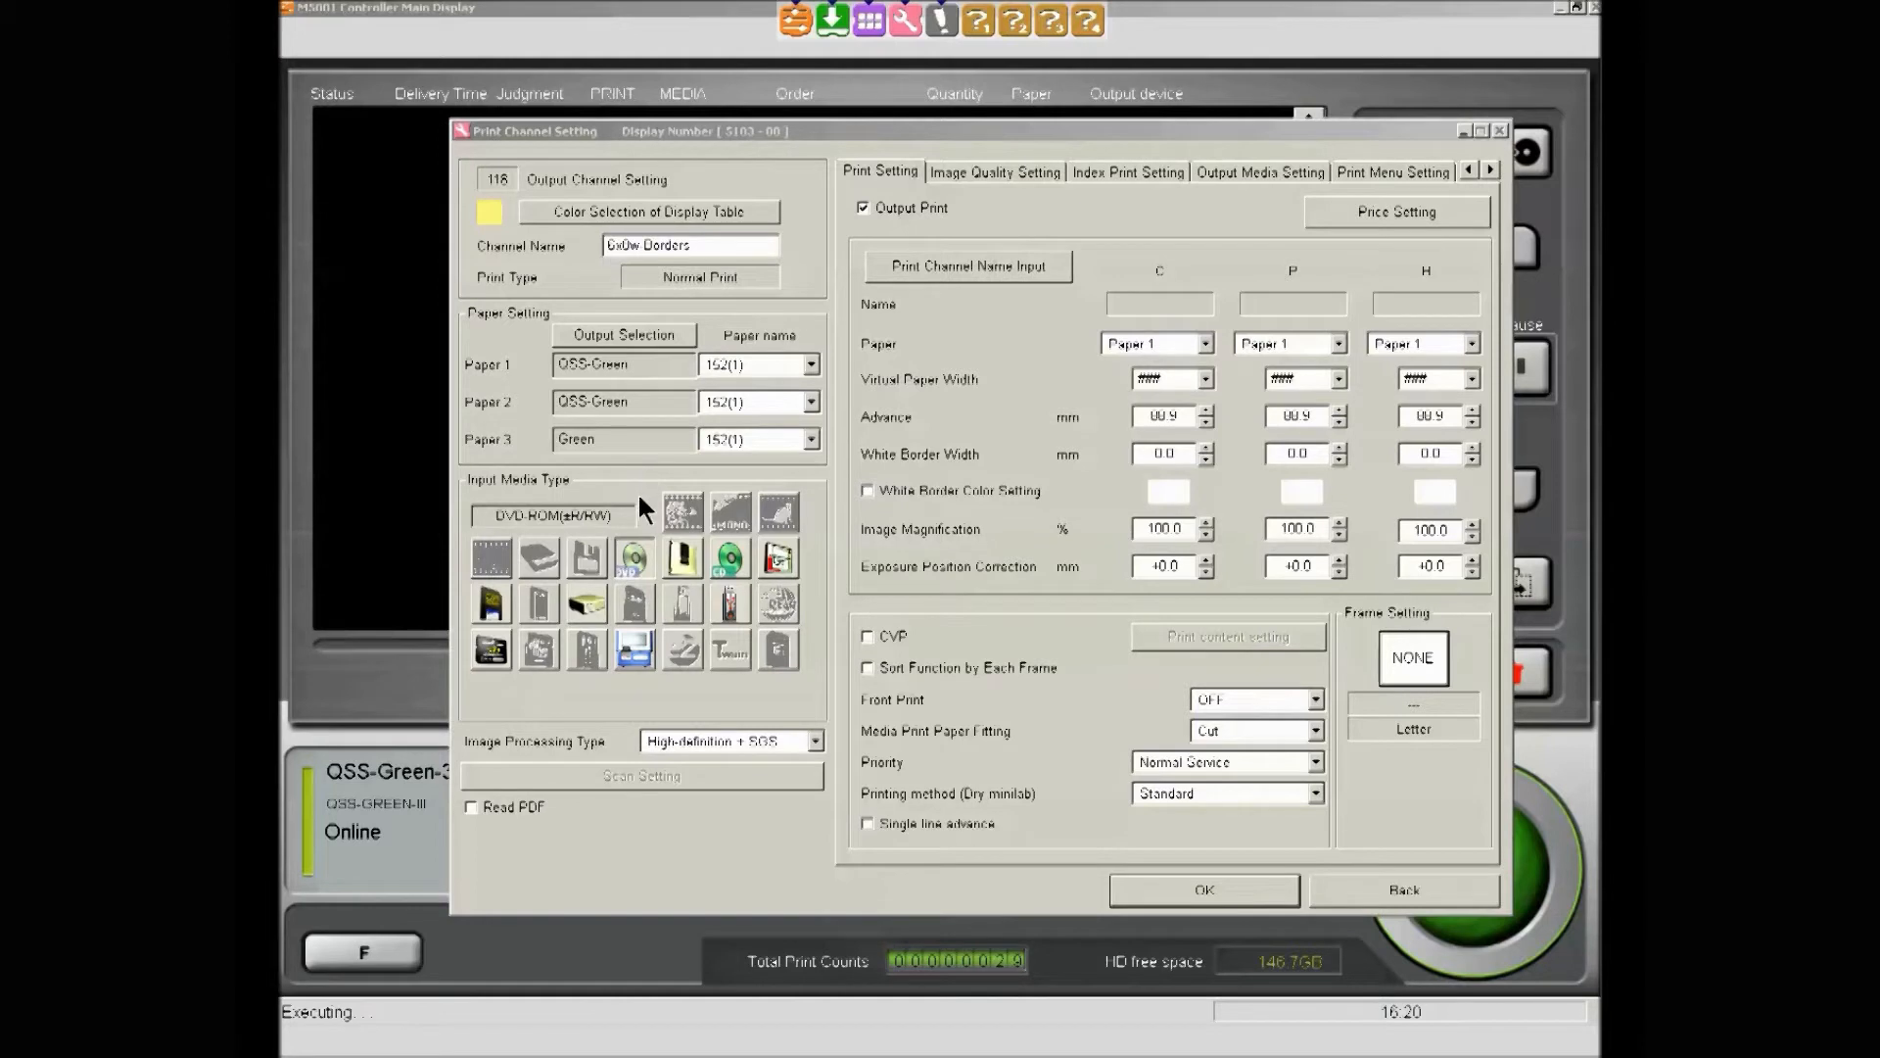
click(590, 616)
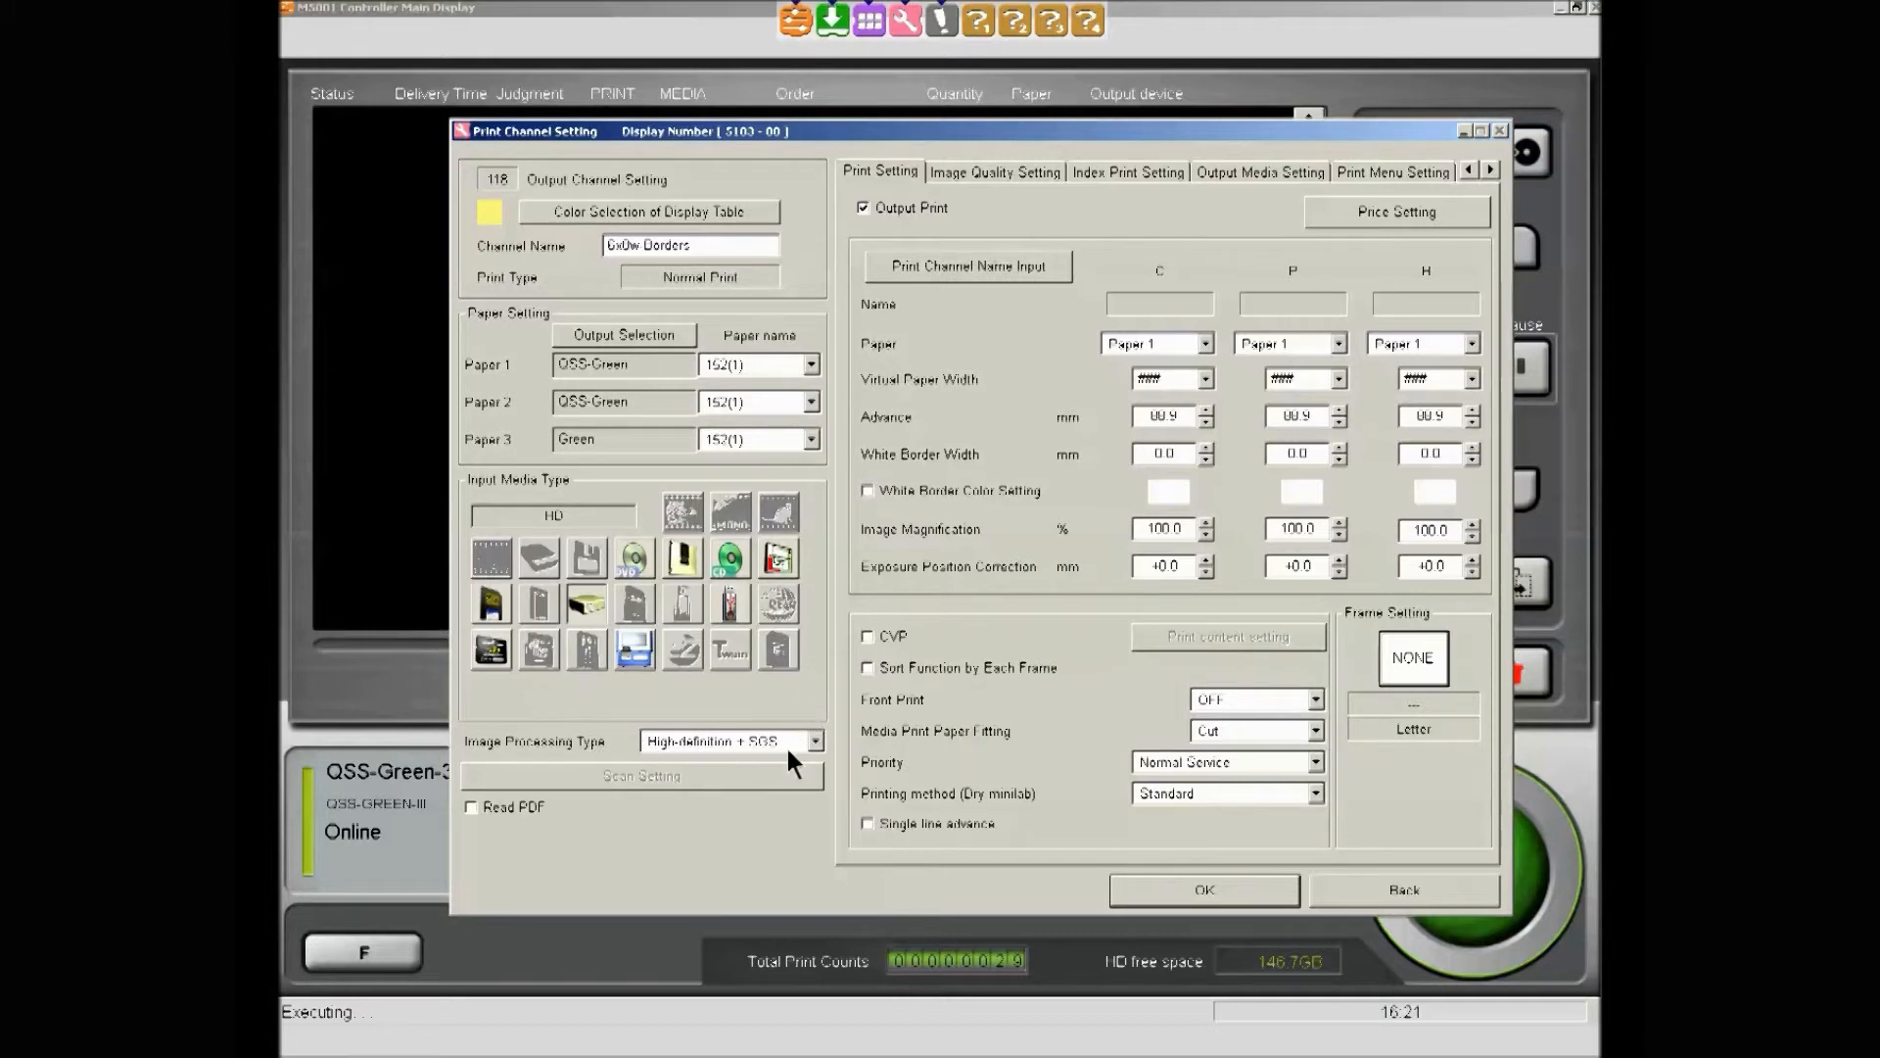
Set the image processing type to High-definition, with Read PDF off and Output Print on
click(816, 746)
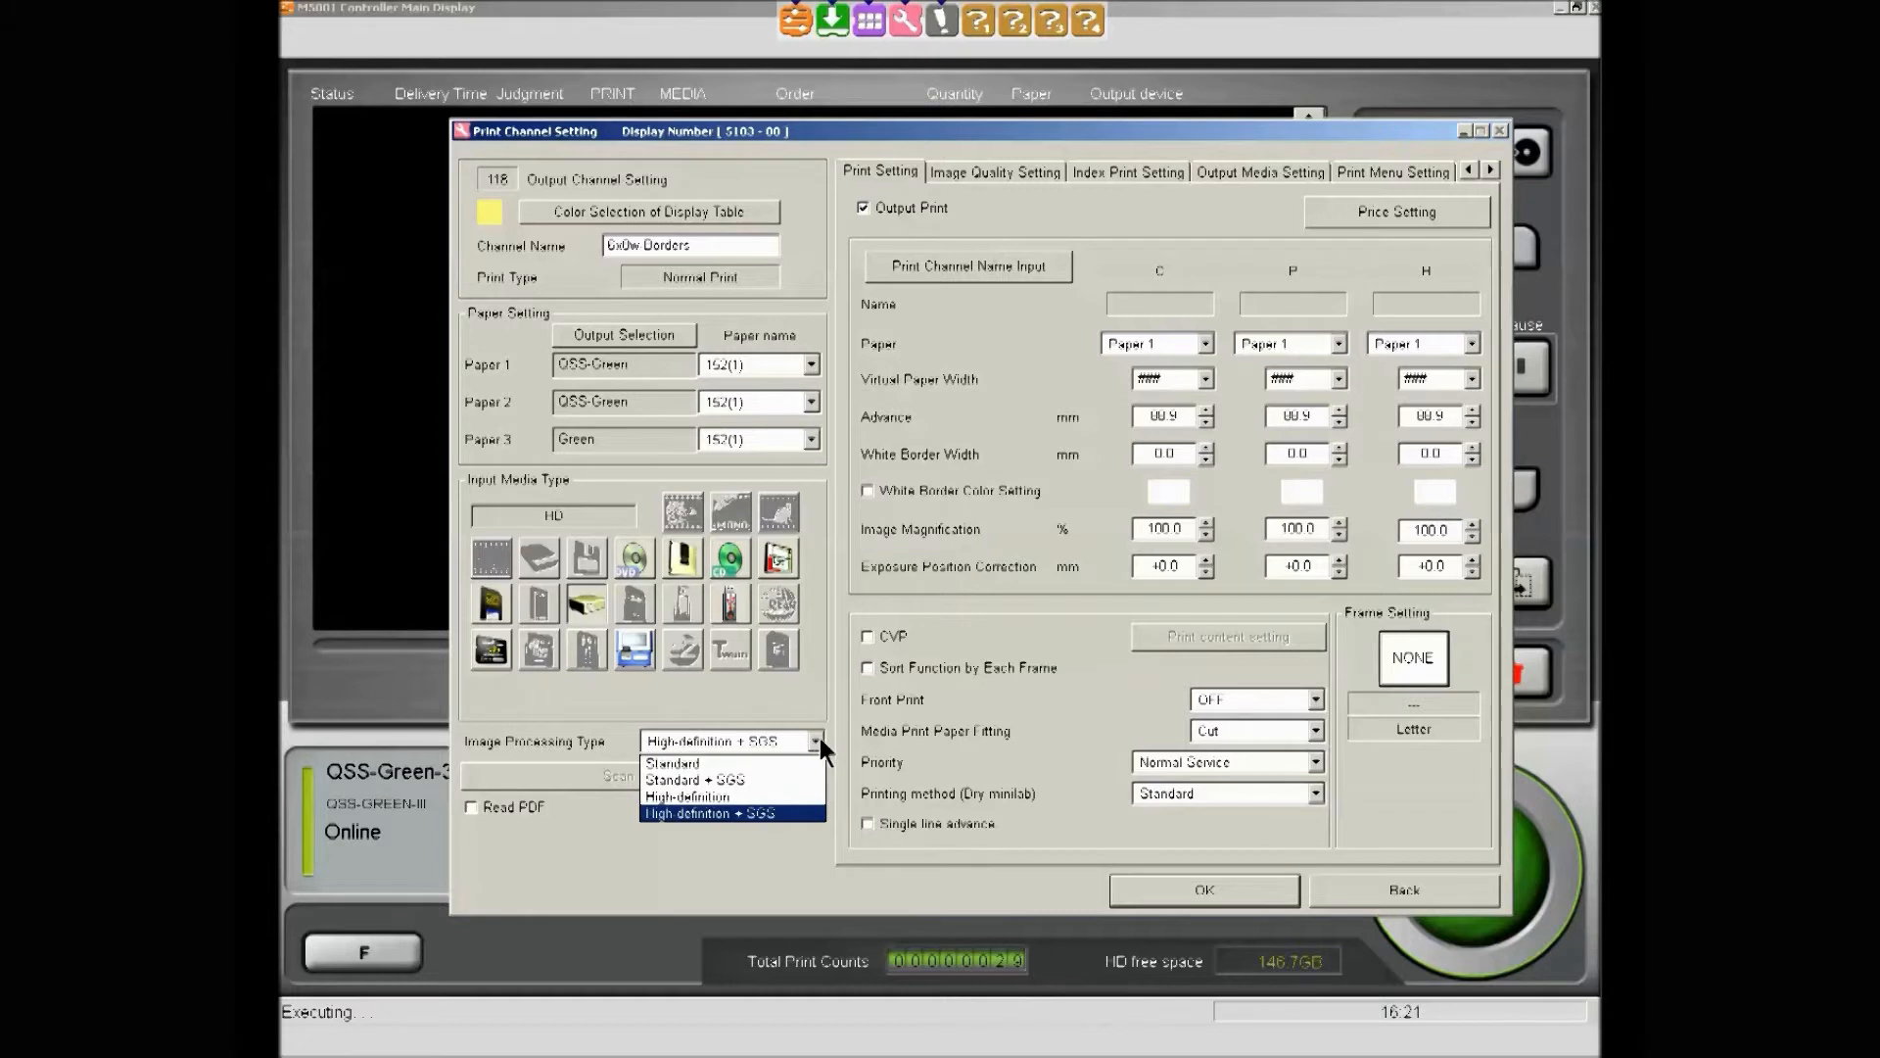
click(760, 799)
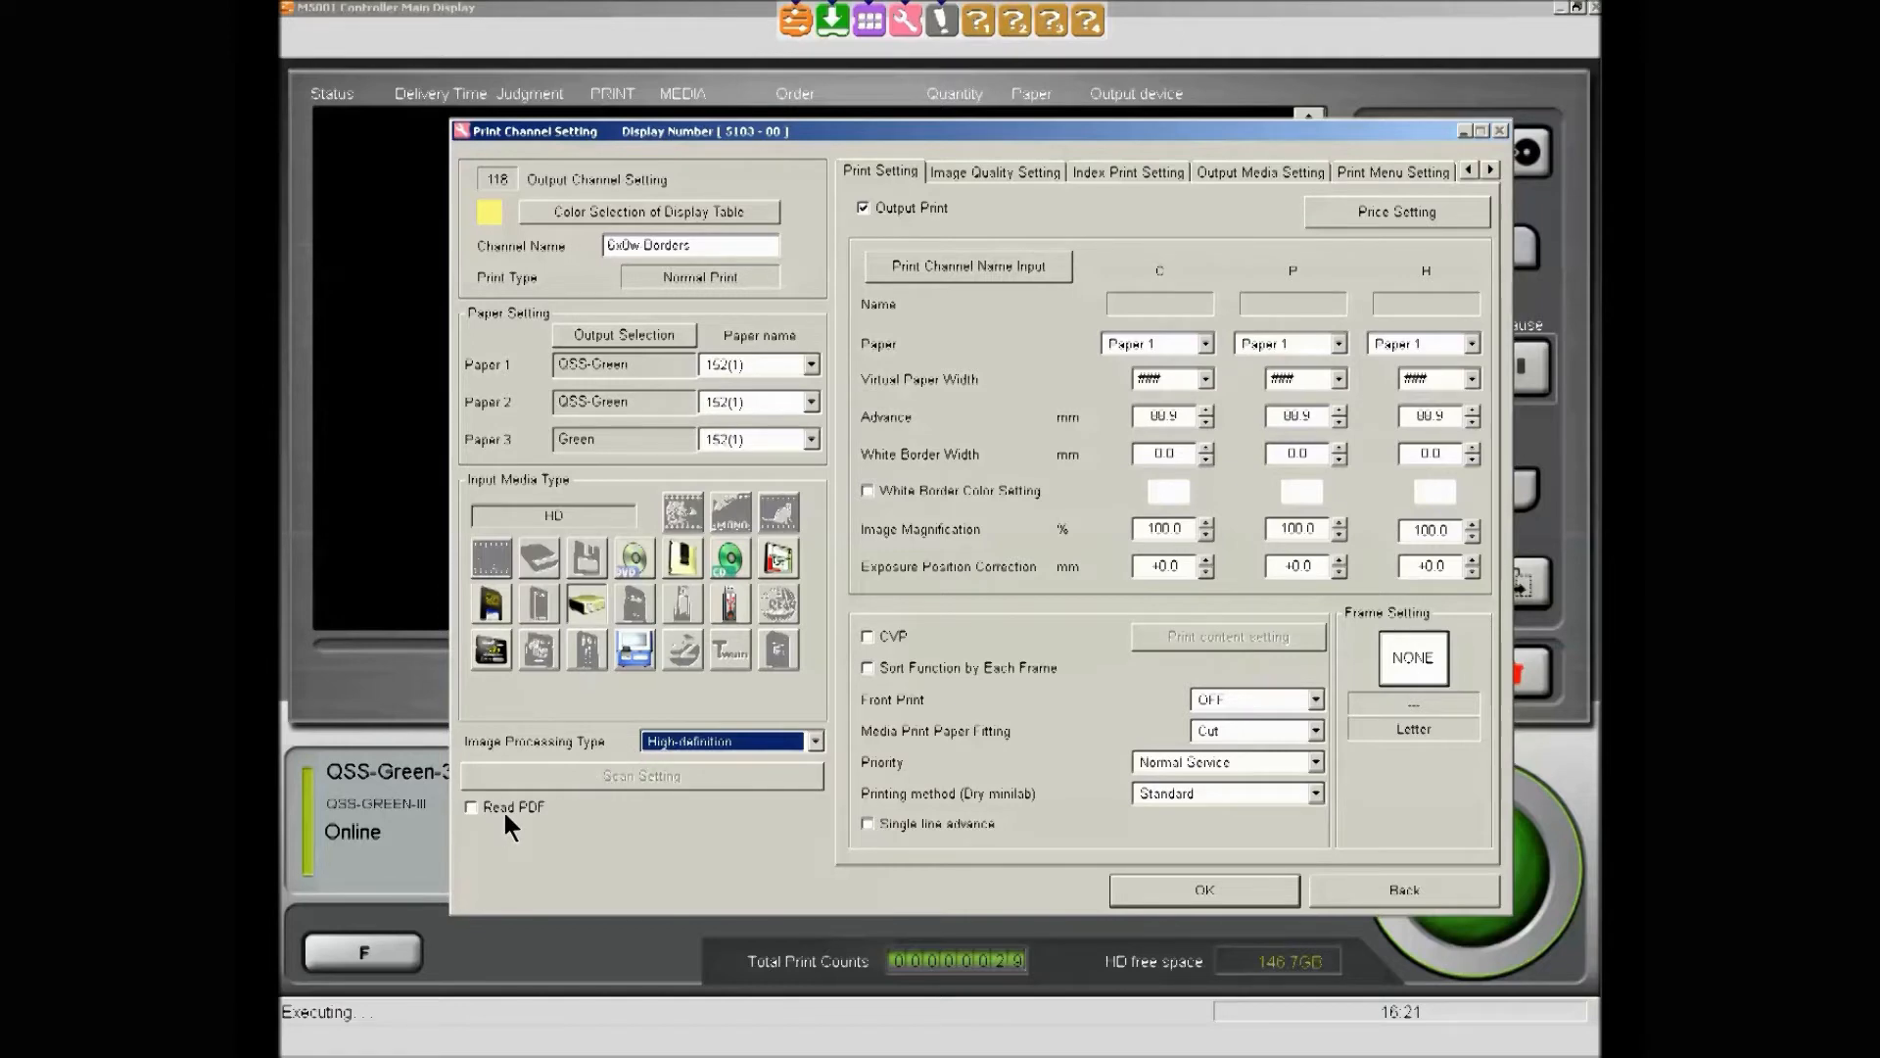
click(471, 806)
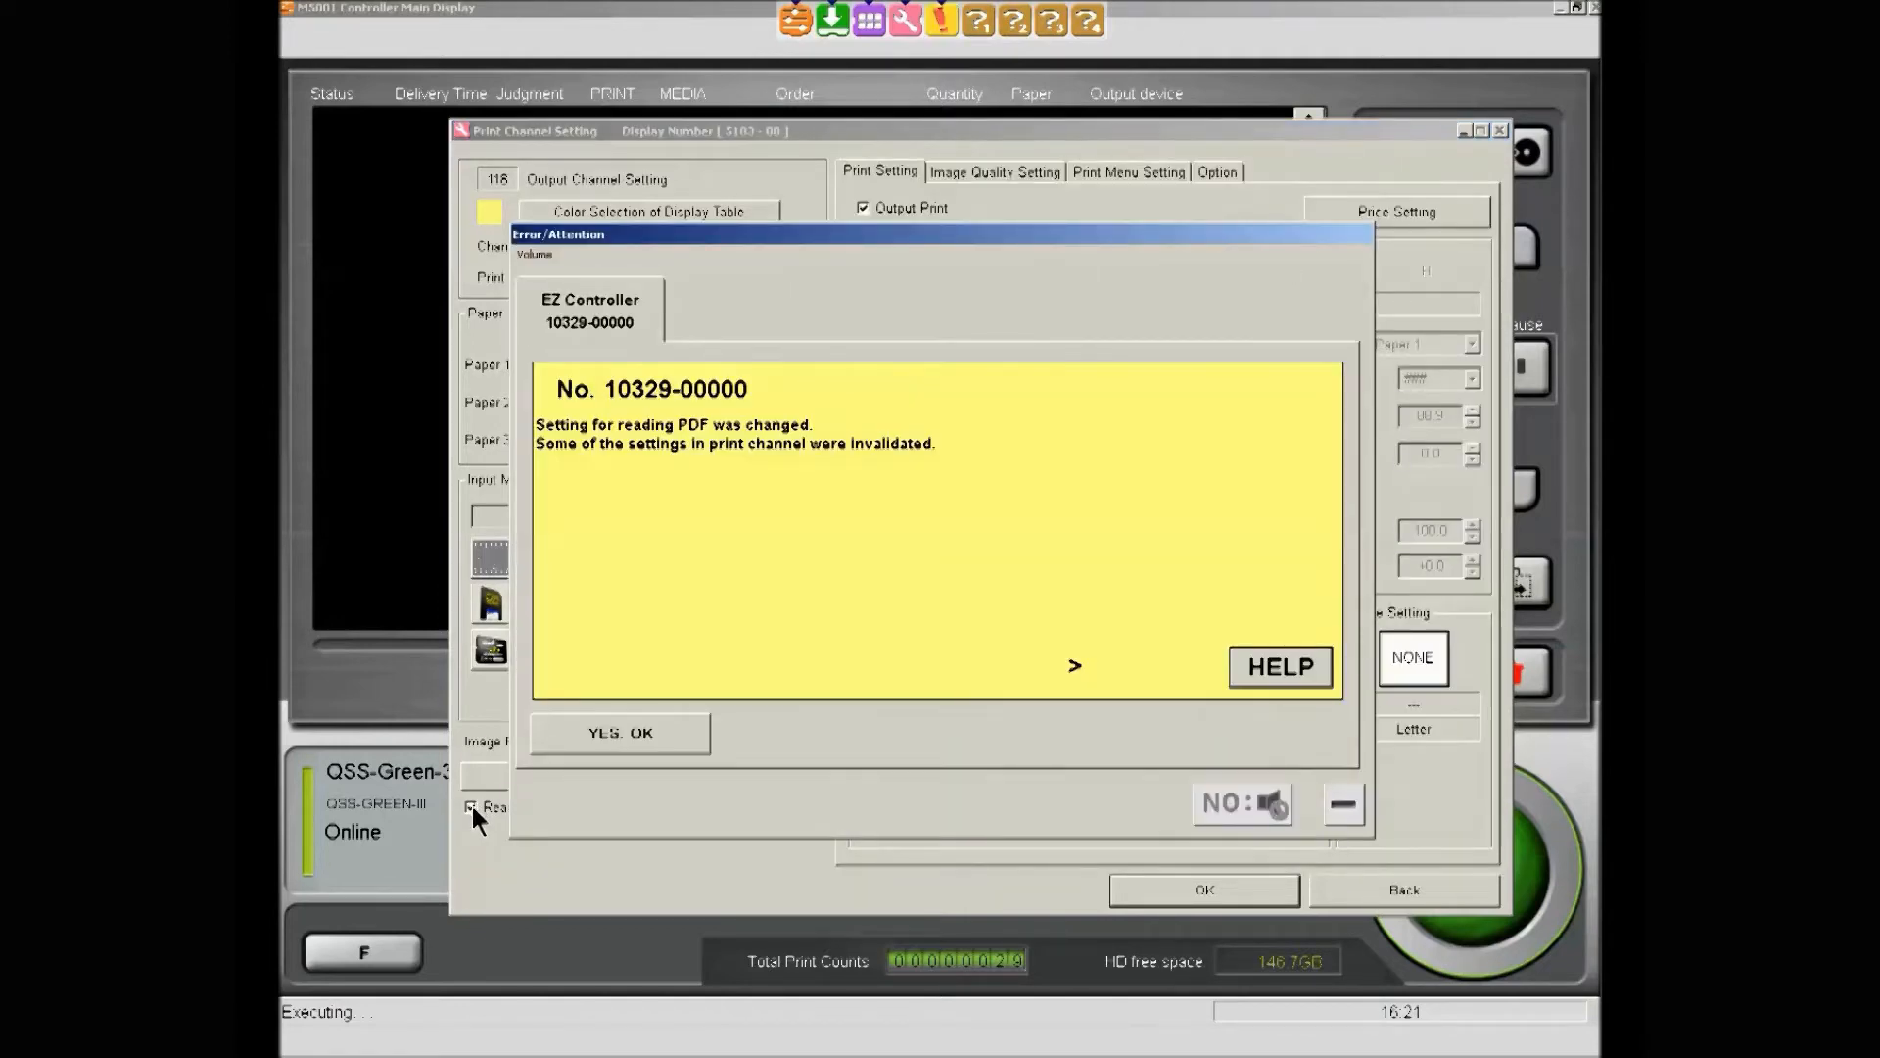
click(471, 806)
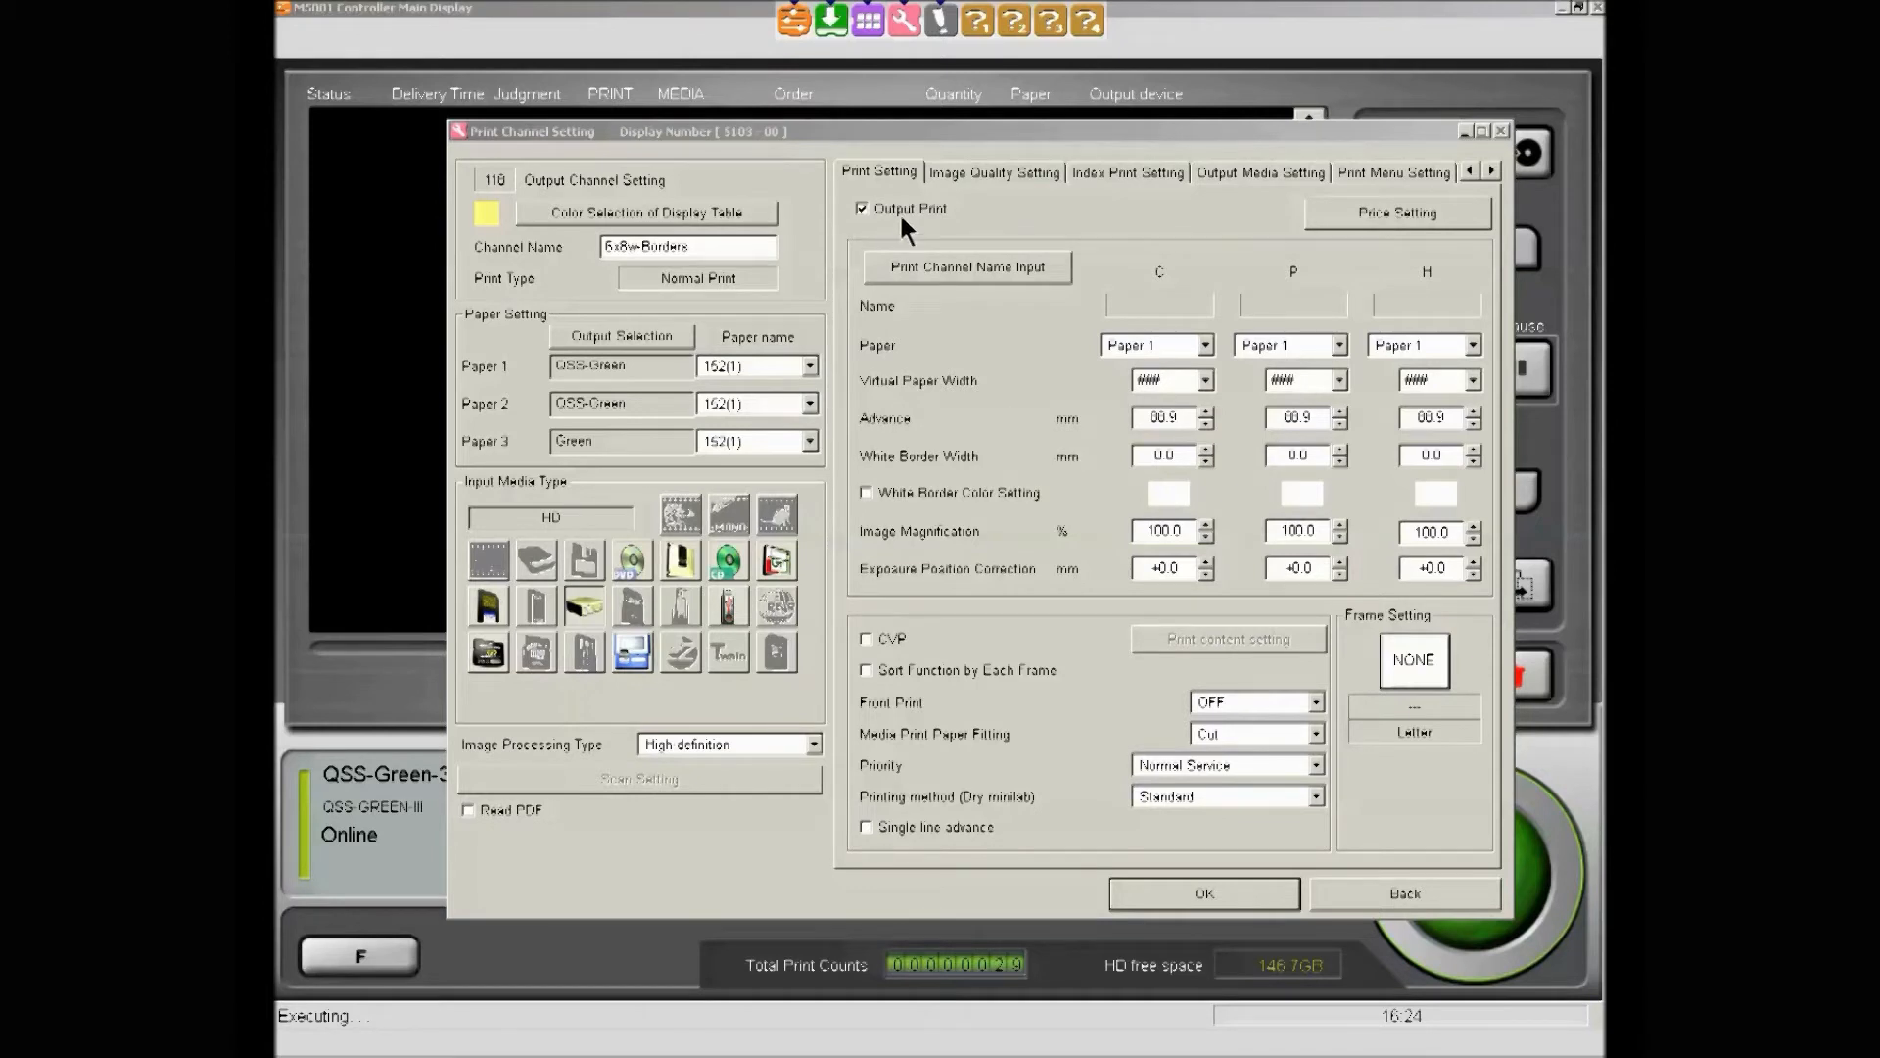
click(861, 207)
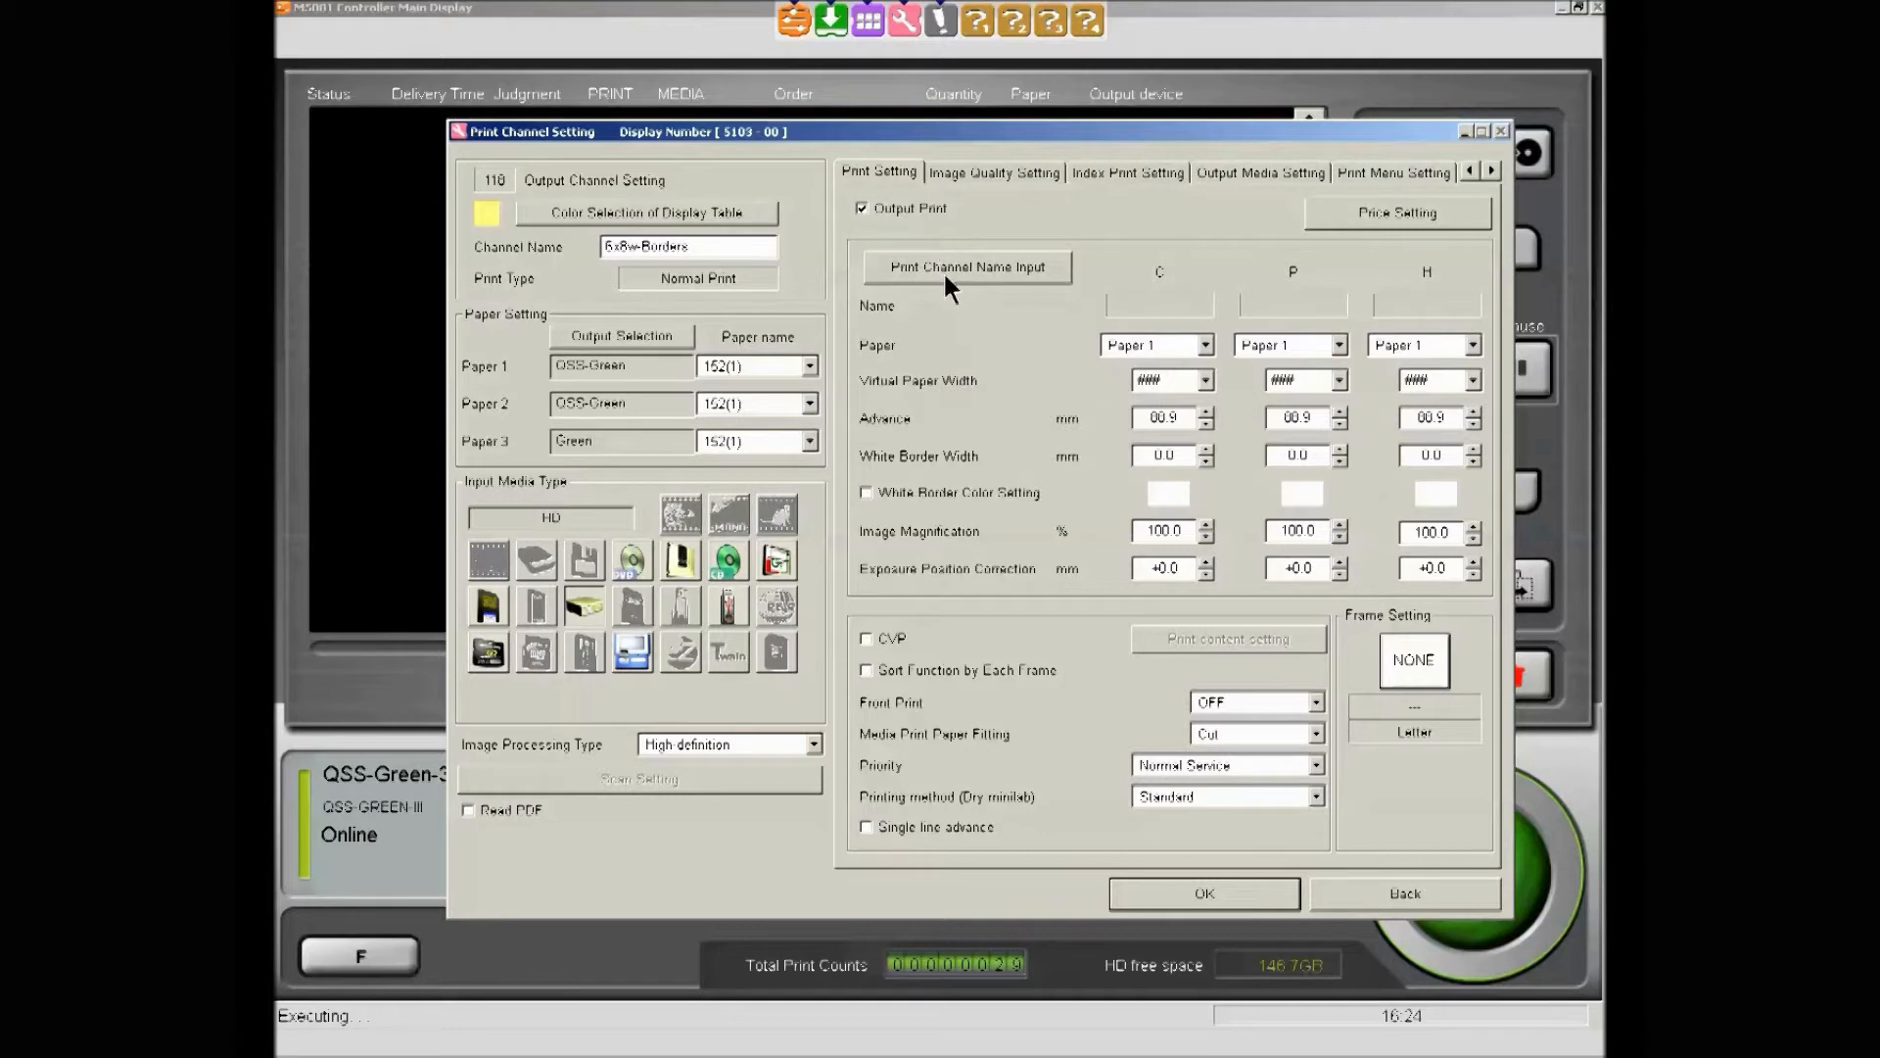
Enter the print channel names 6x6WB for C, 6x8WB for P and 6x8WB for H
click(1043, 268)
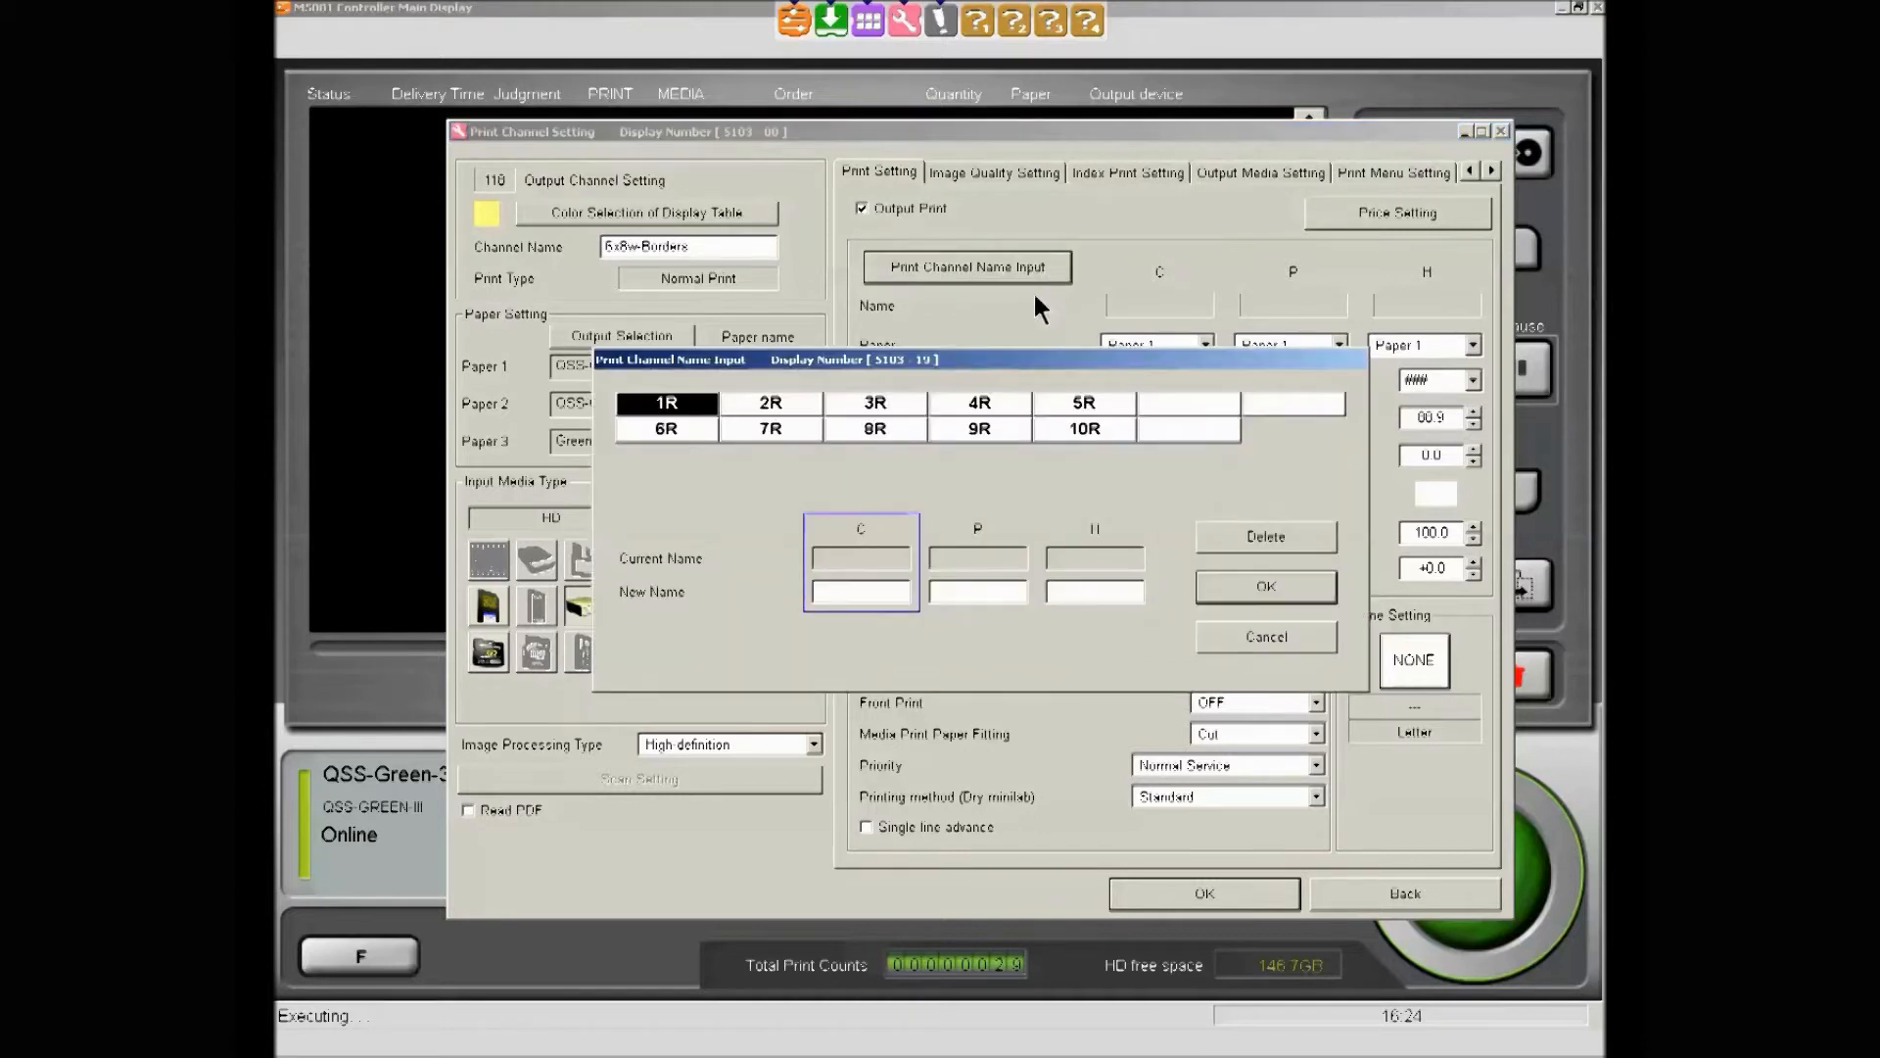
click(860, 595)
text(6x6WB)
click(945, 592)
text(6x8)
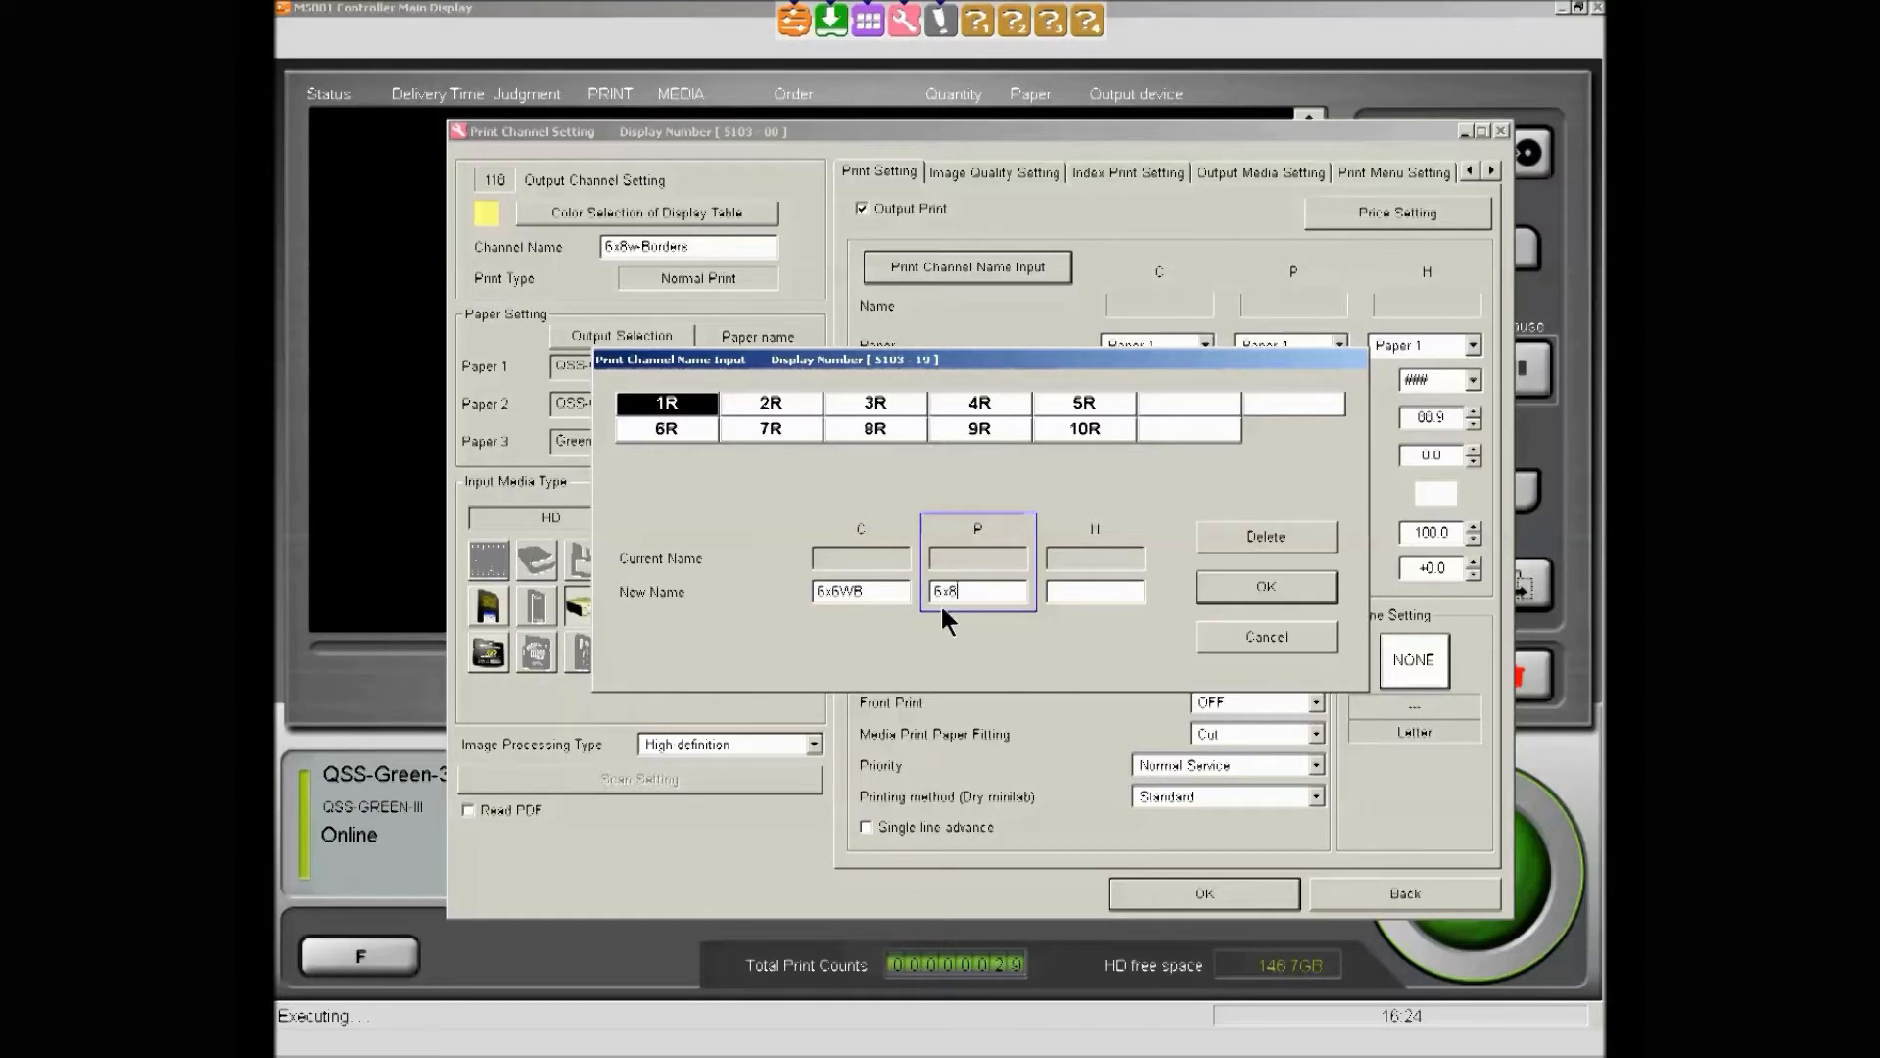
text(WB)
click(1085, 592)
text(6x)
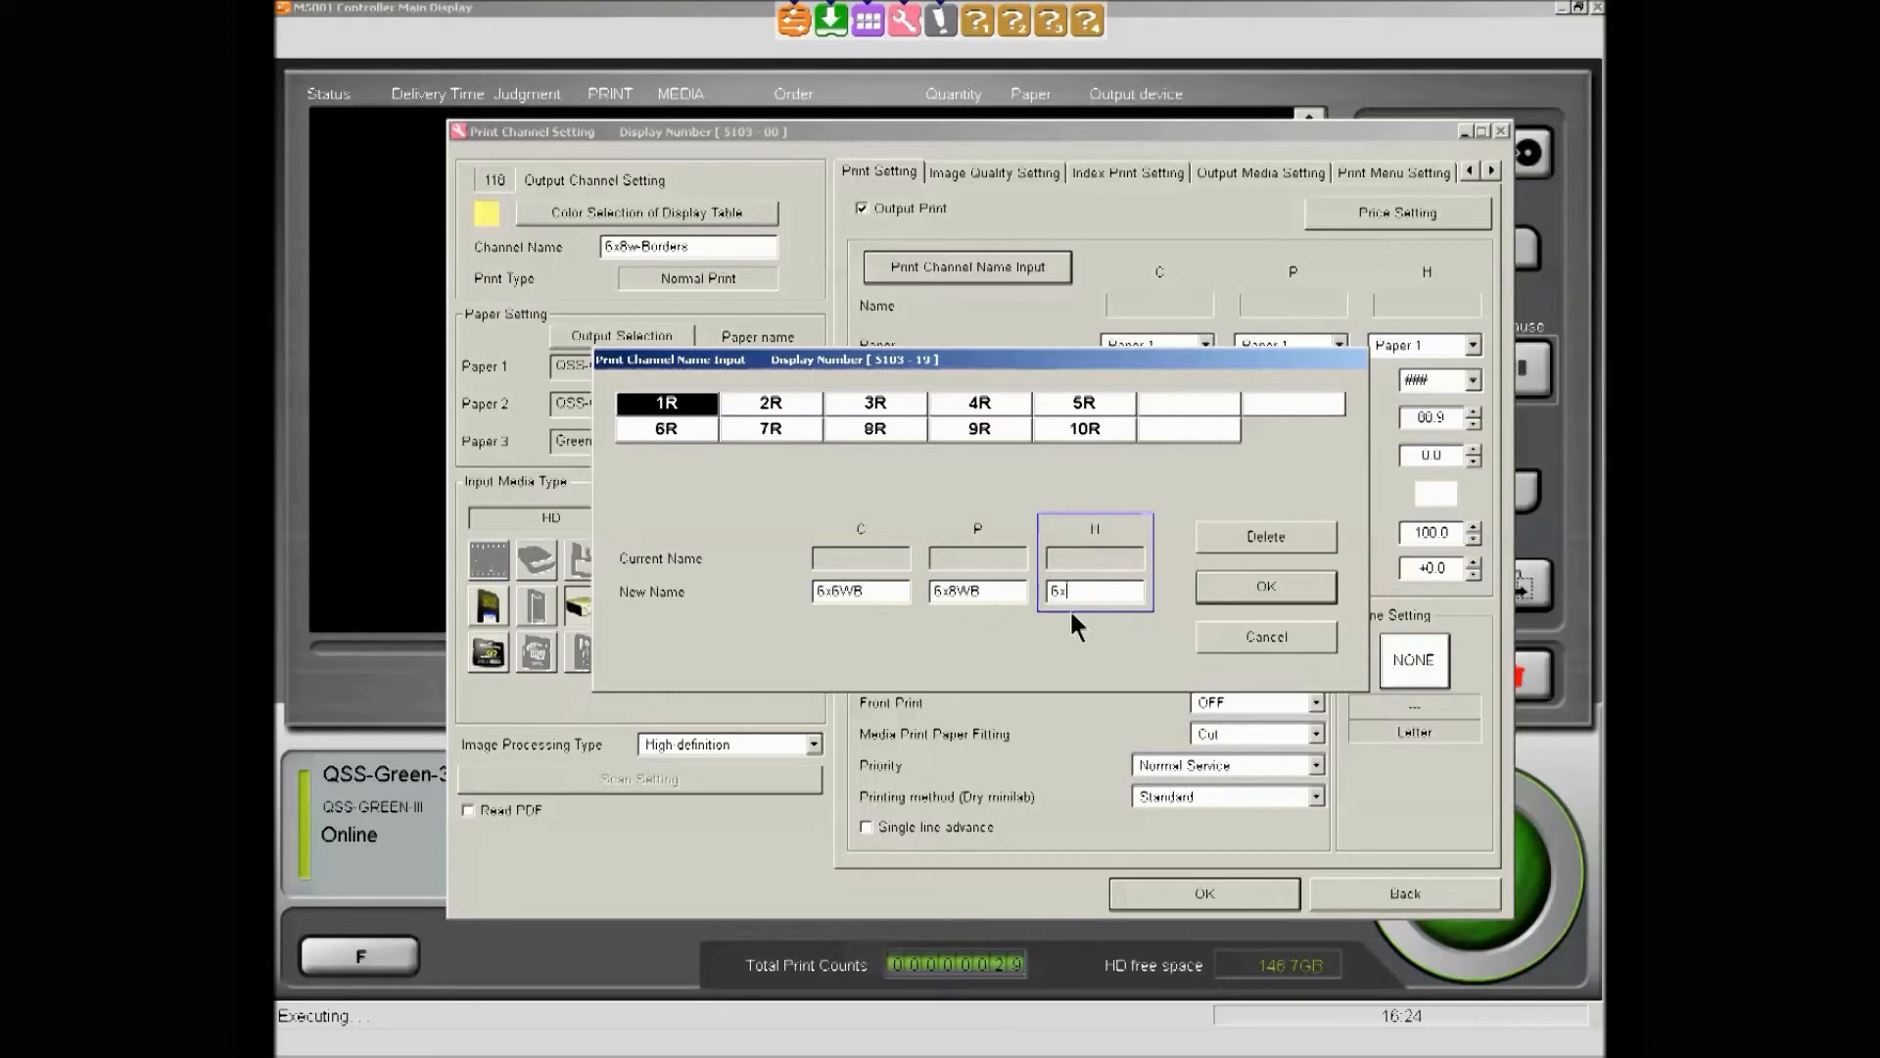
text(8WB)
click(1222, 592)
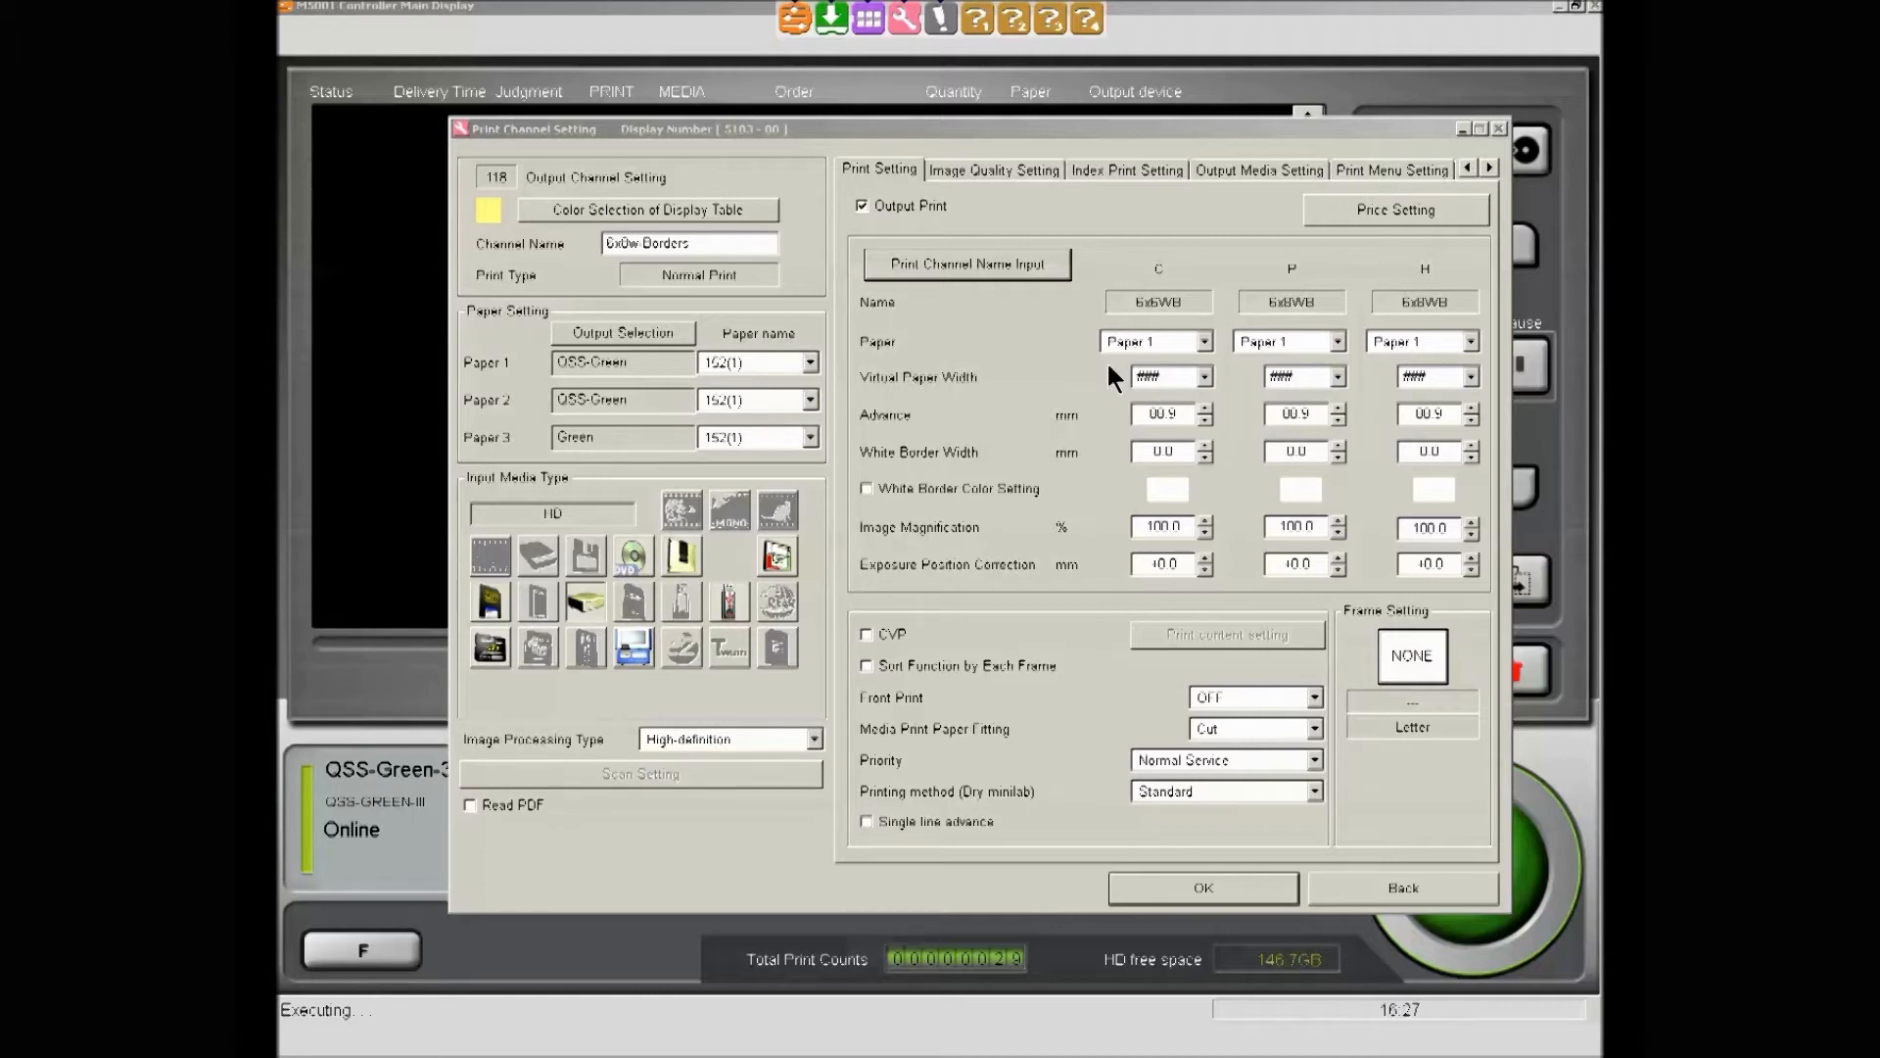
Select Paper 1 as the paper for the C, P and H print sizes
click(1206, 343)
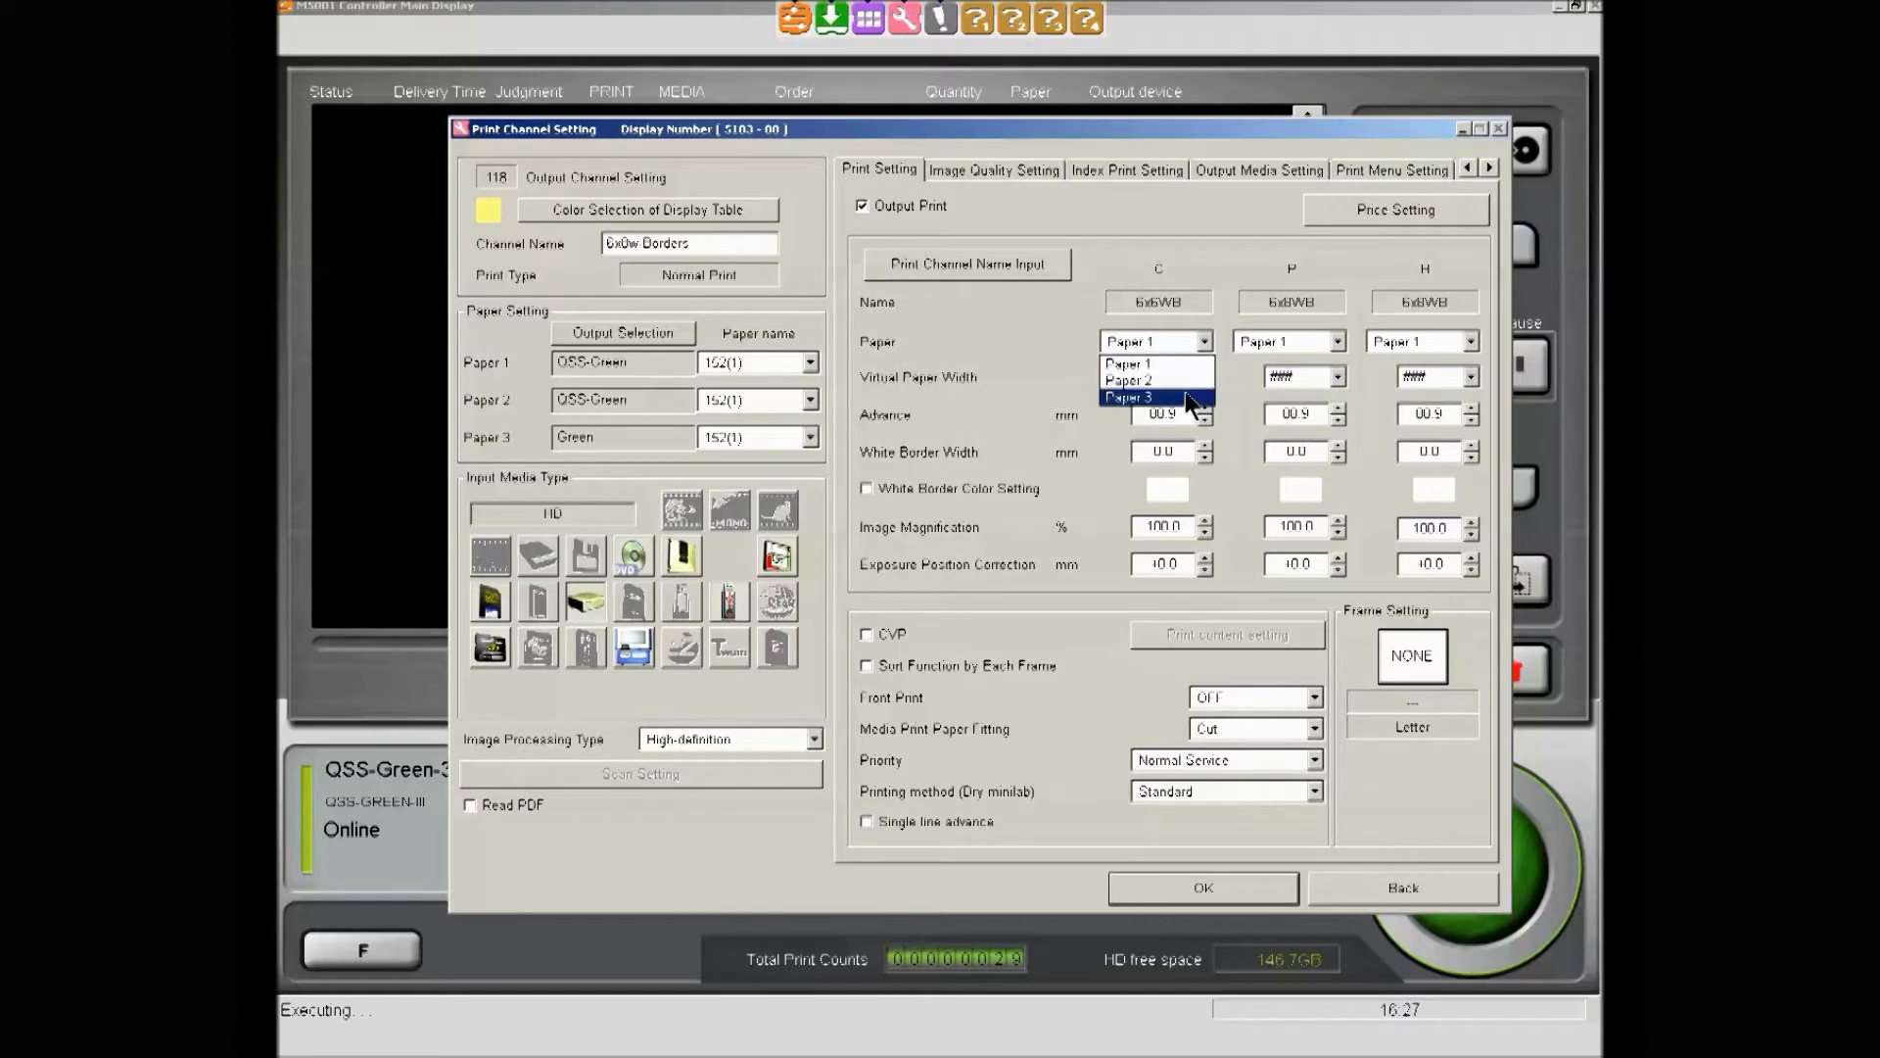
click(1192, 365)
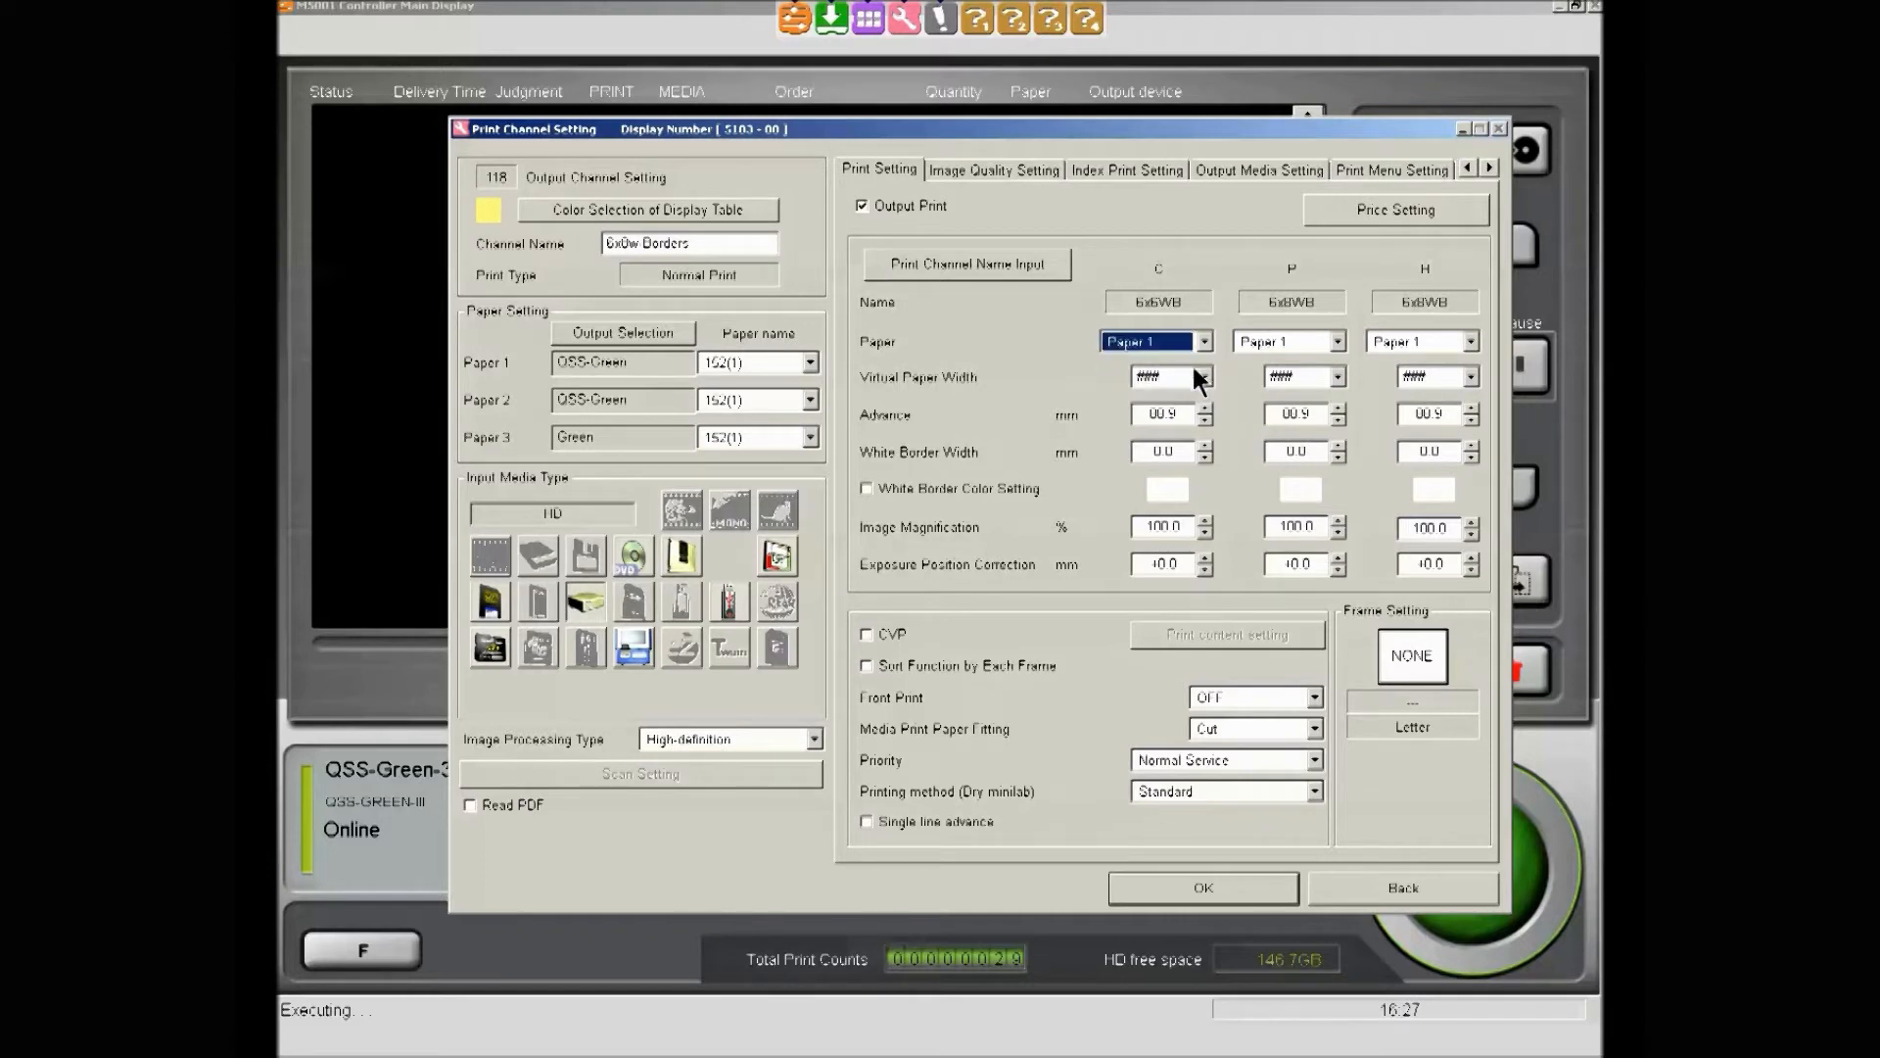
click(1339, 342)
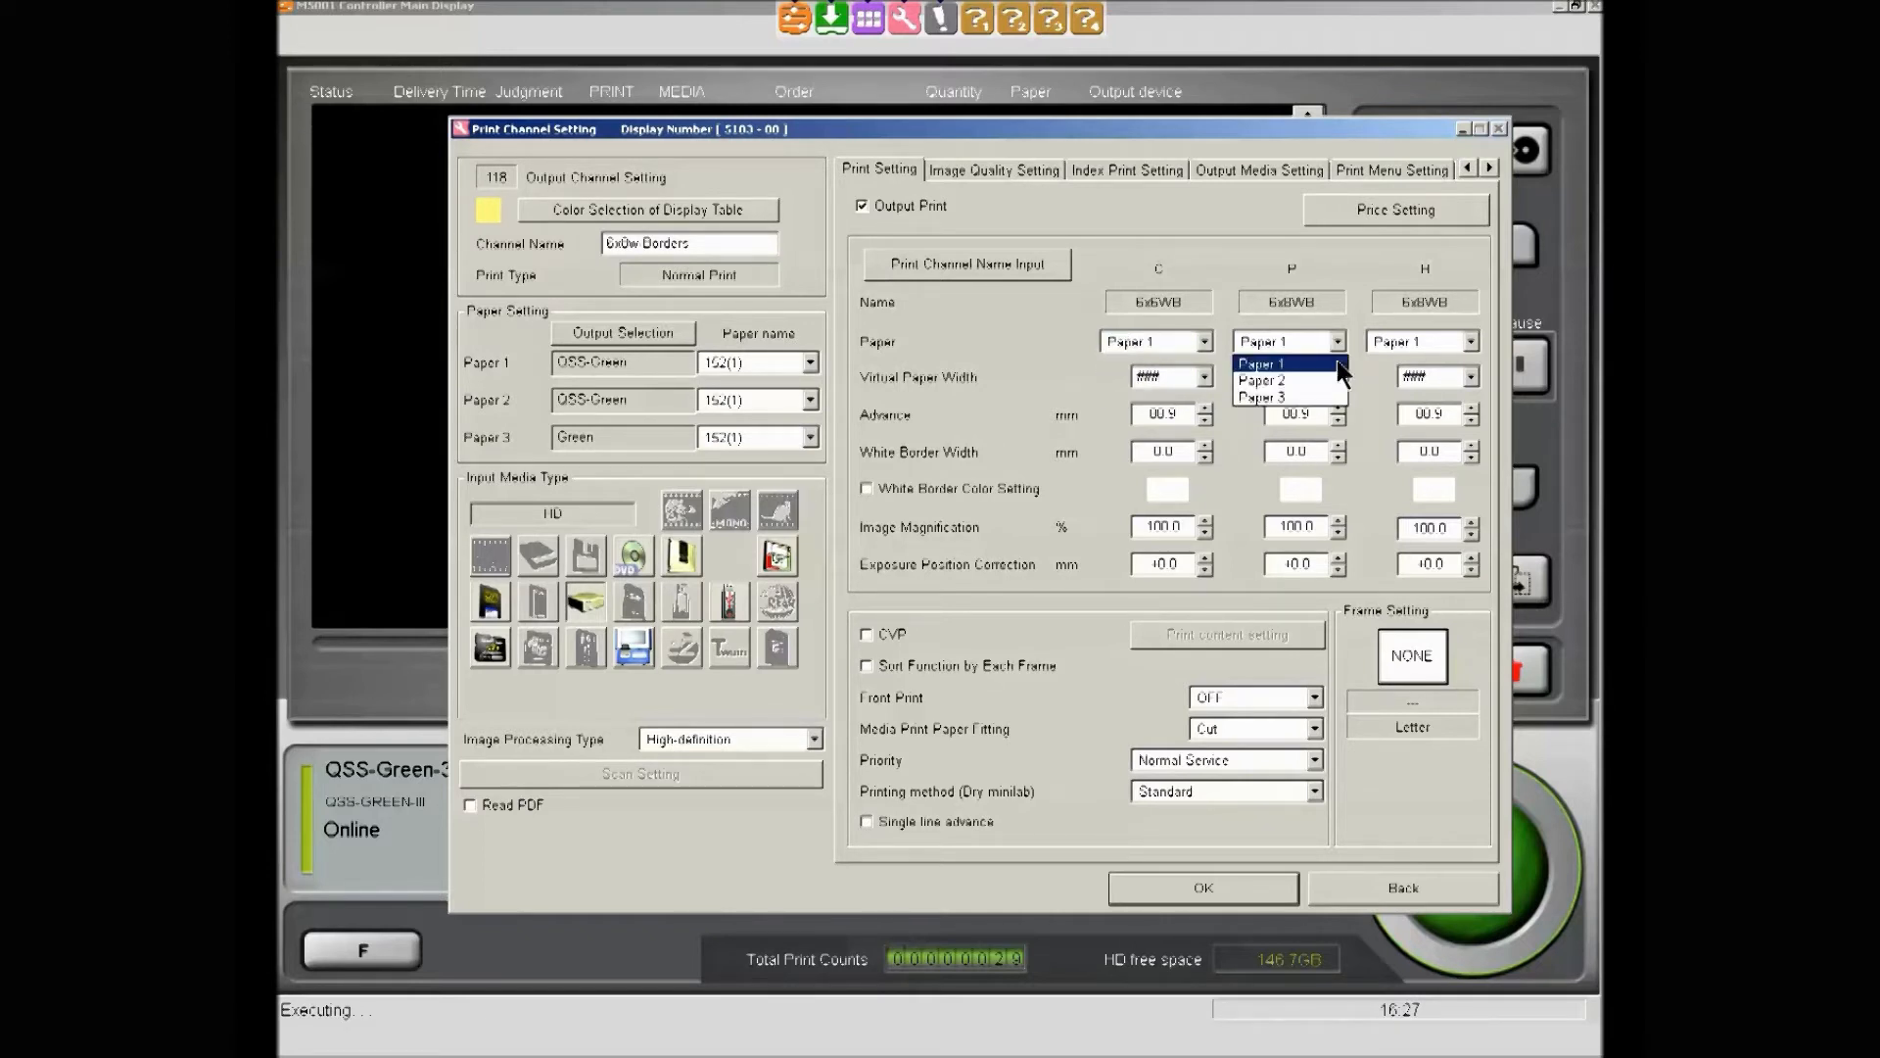
click(1326, 366)
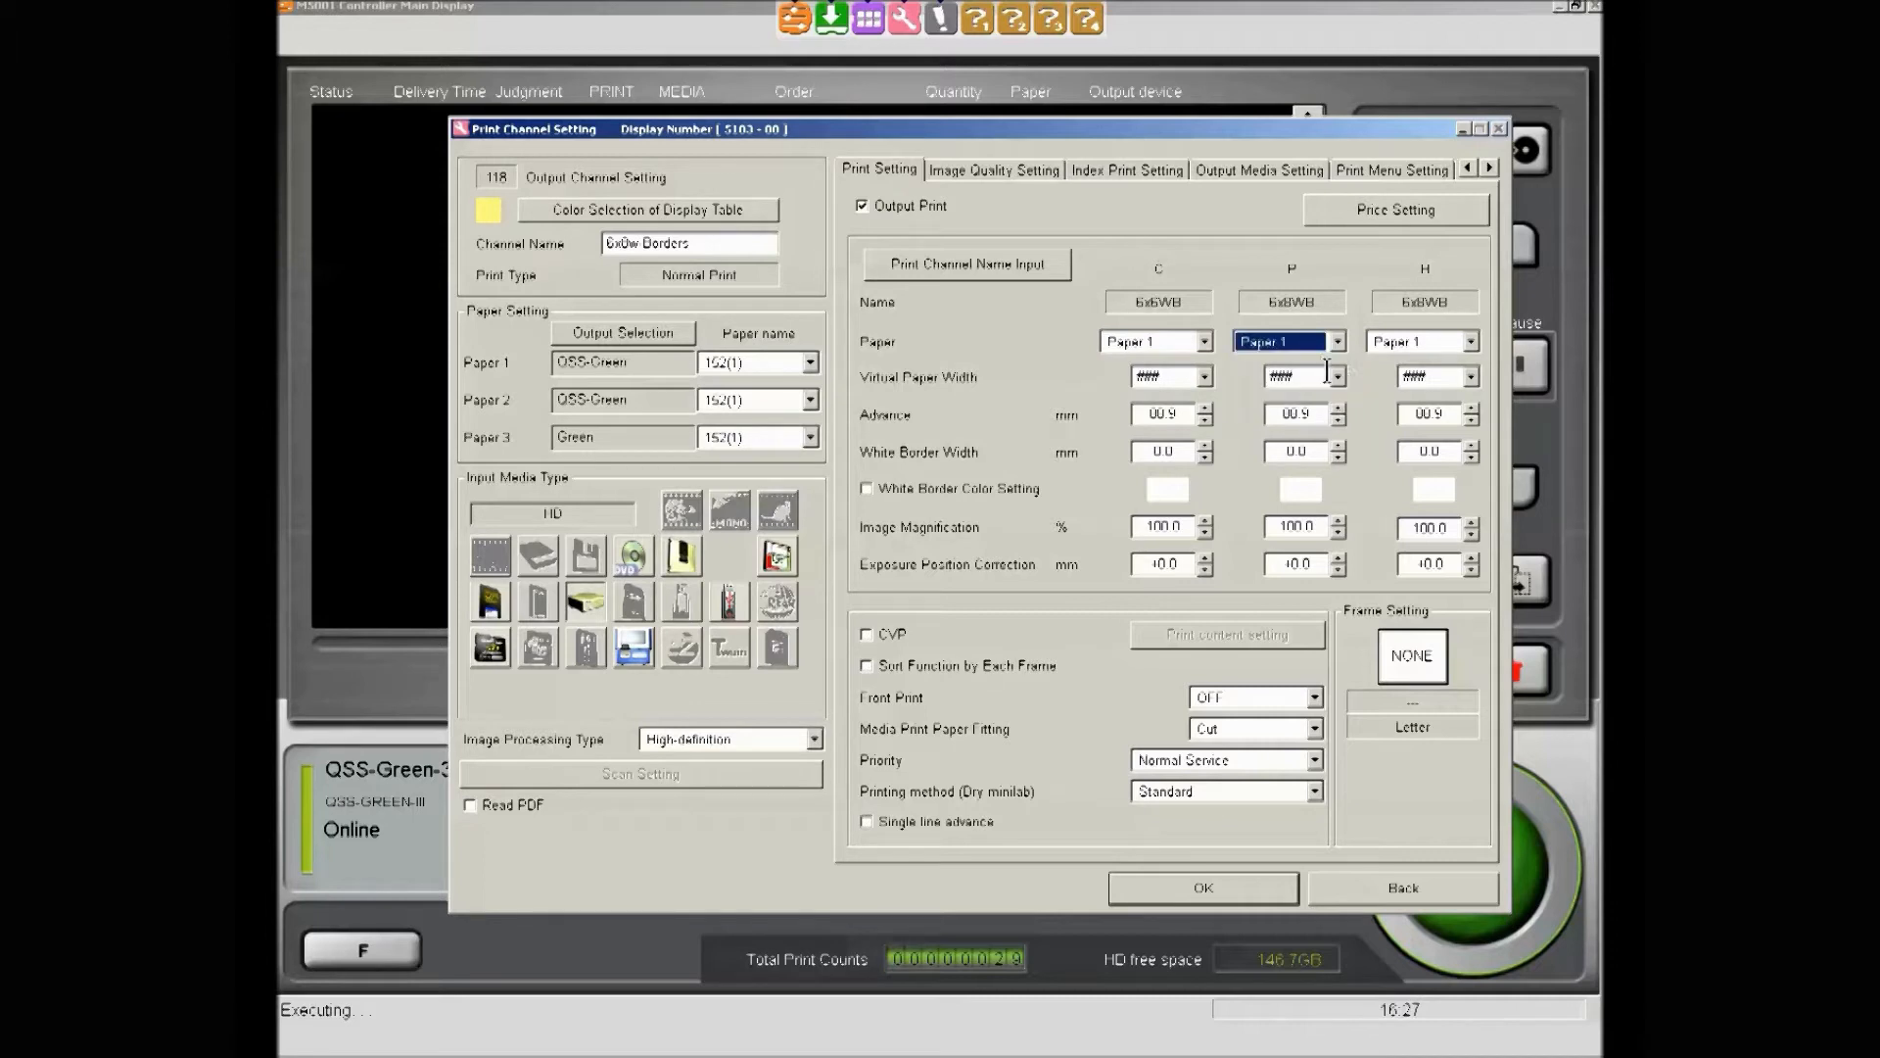
click(1471, 341)
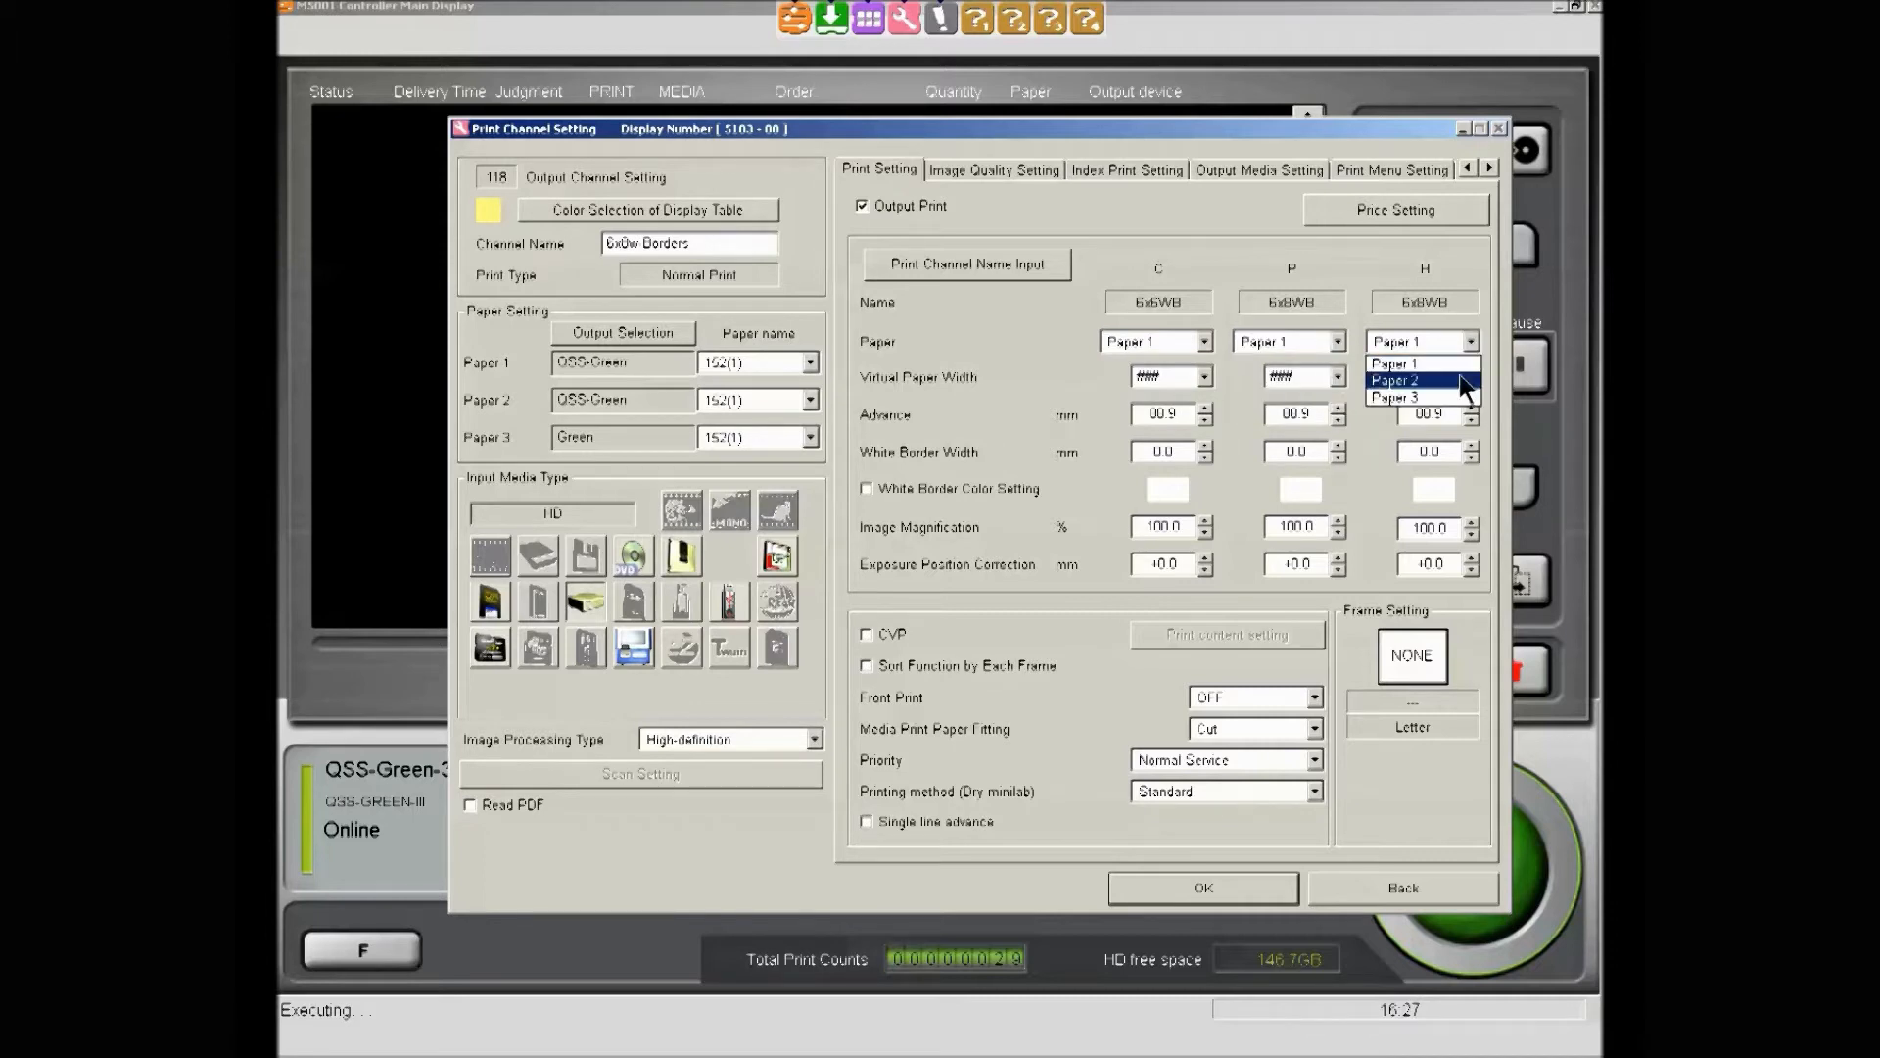
click(1454, 363)
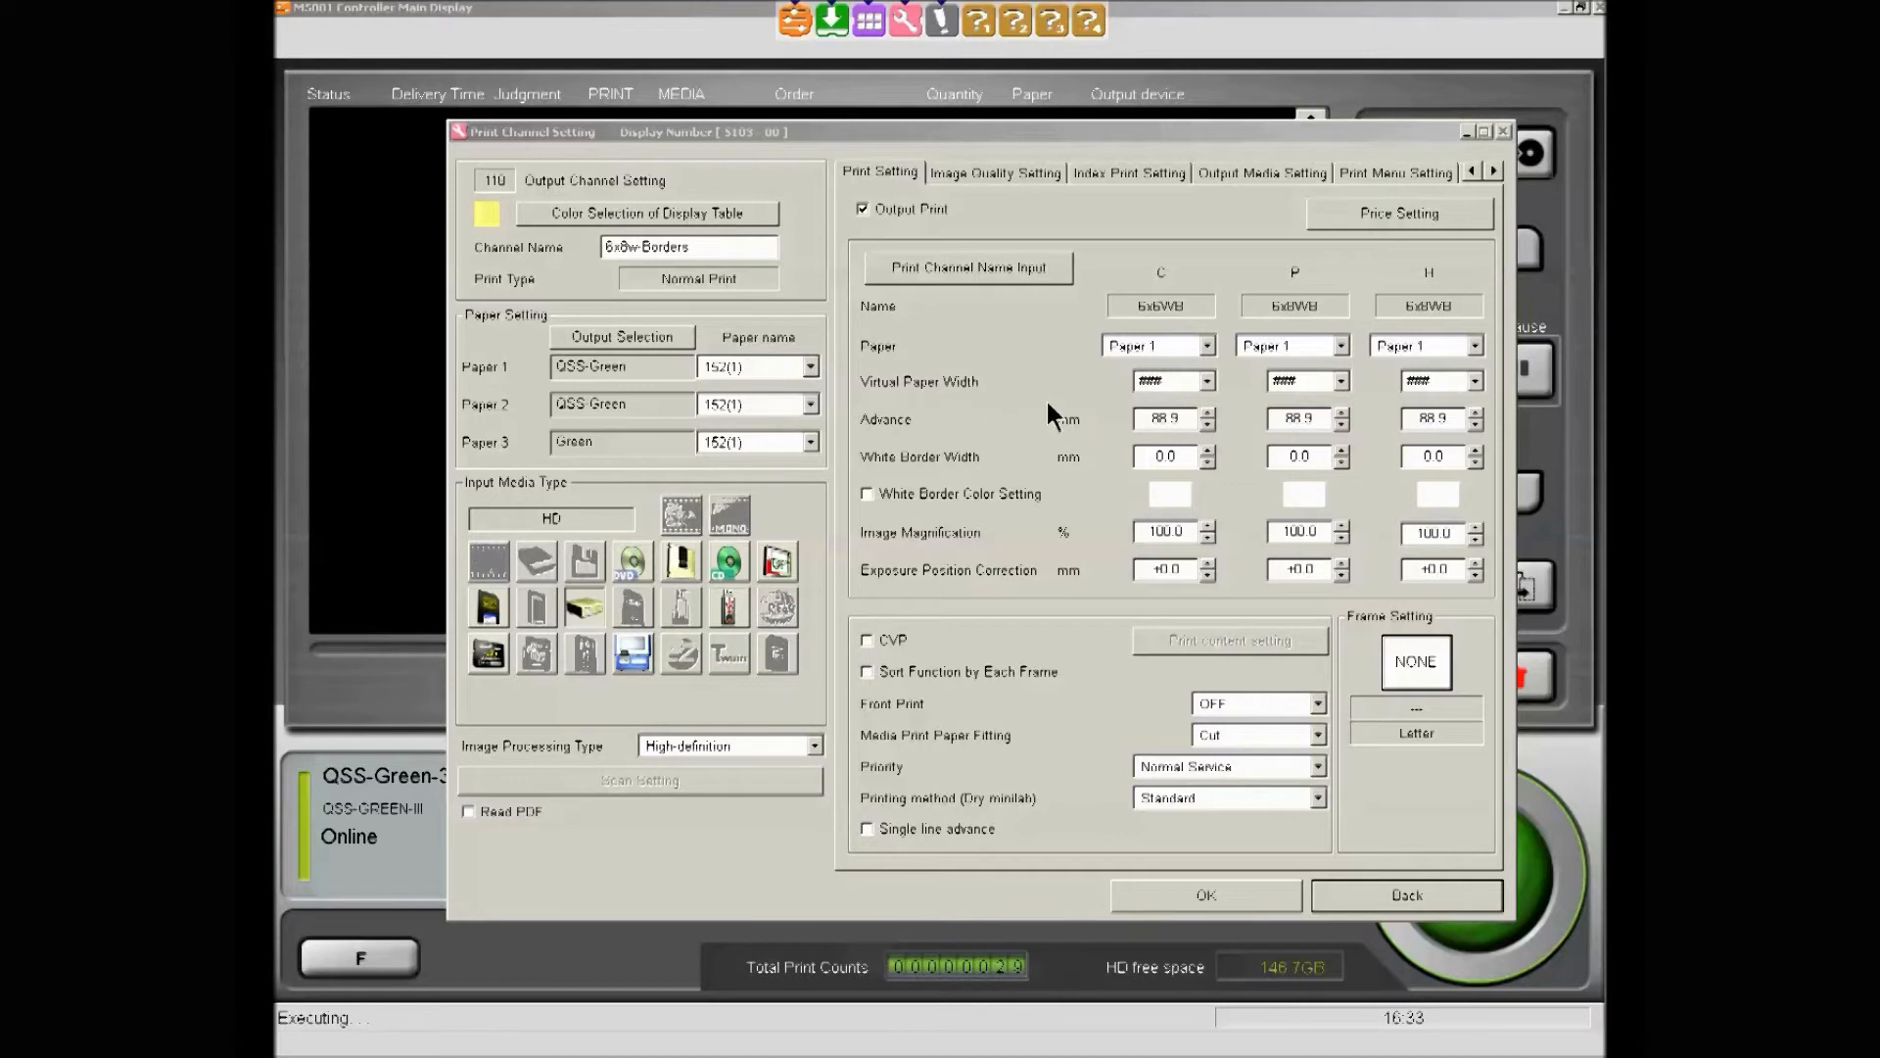
Try a virtual paper width of 127.0 with an advance of 178.0 mm for C, and clear the virtual width again
click(1207, 378)
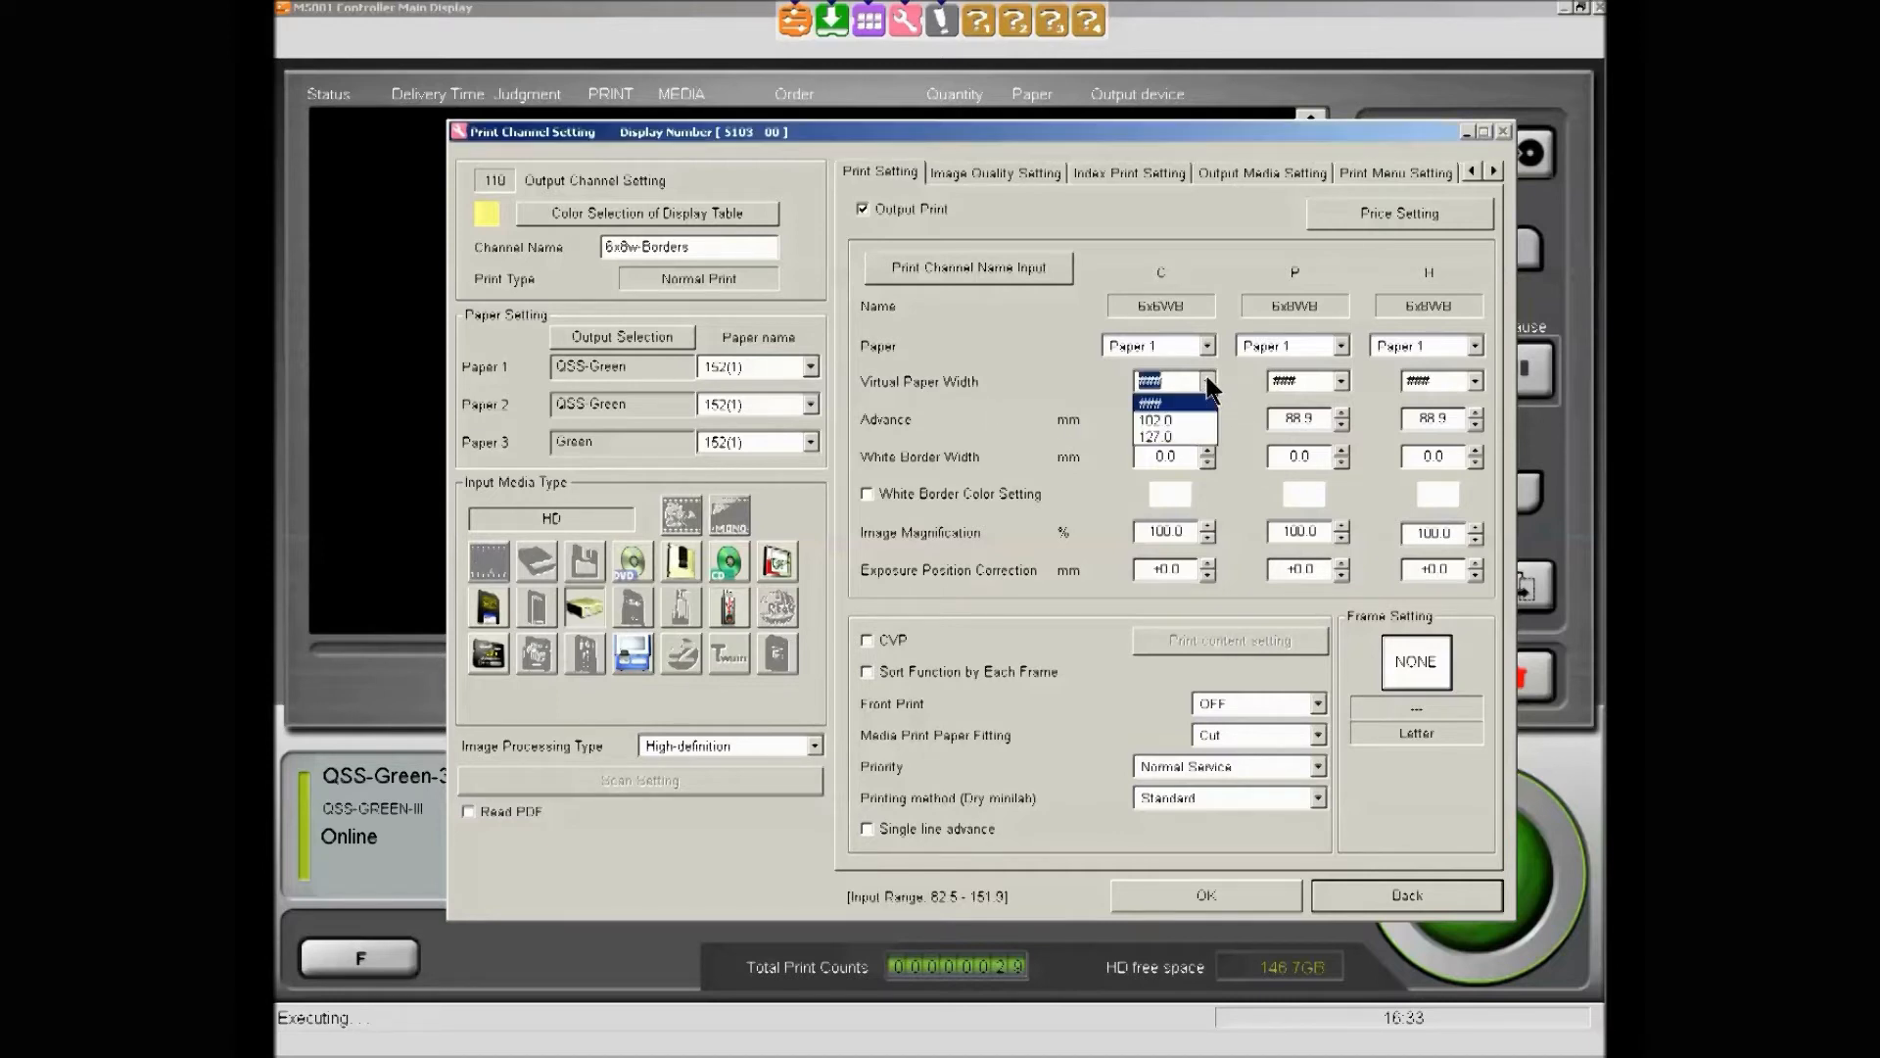
click(1202, 434)
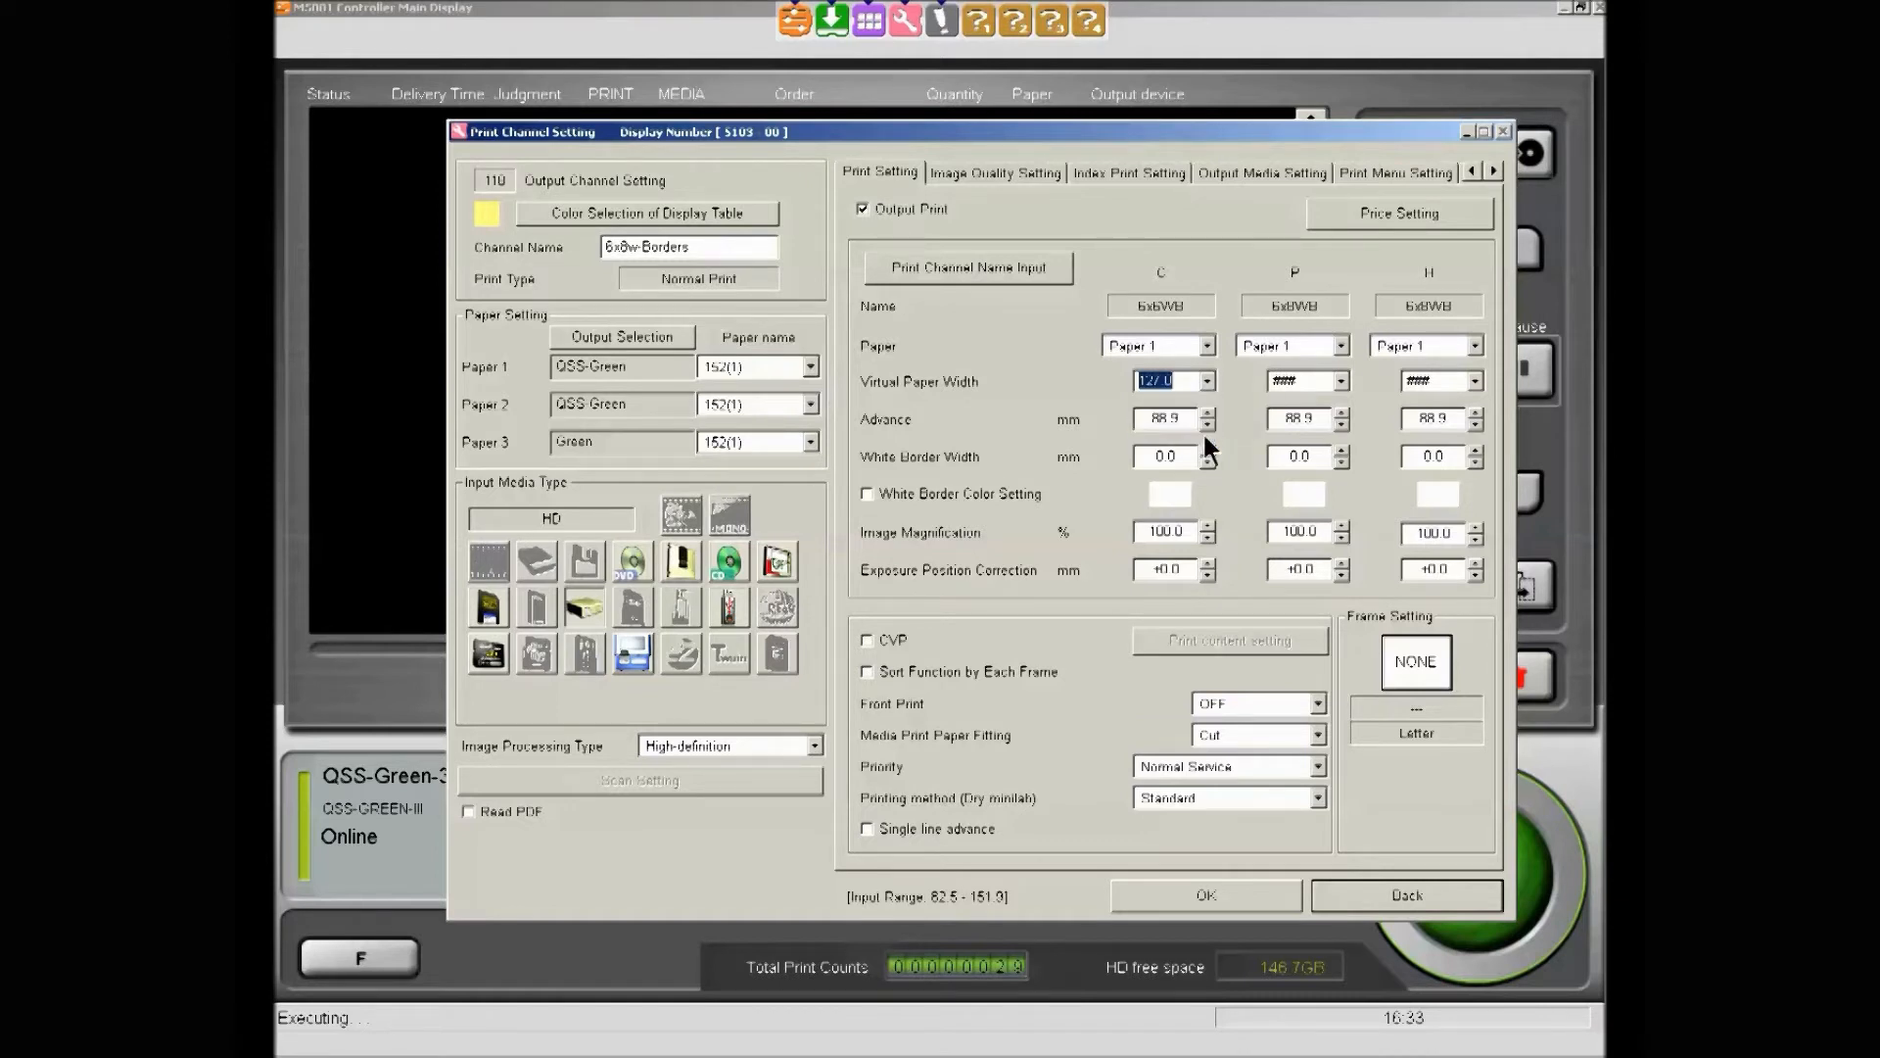
drag(1148, 418, 1184, 419)
text(178.0)
click(1175, 457)
click(1208, 381)
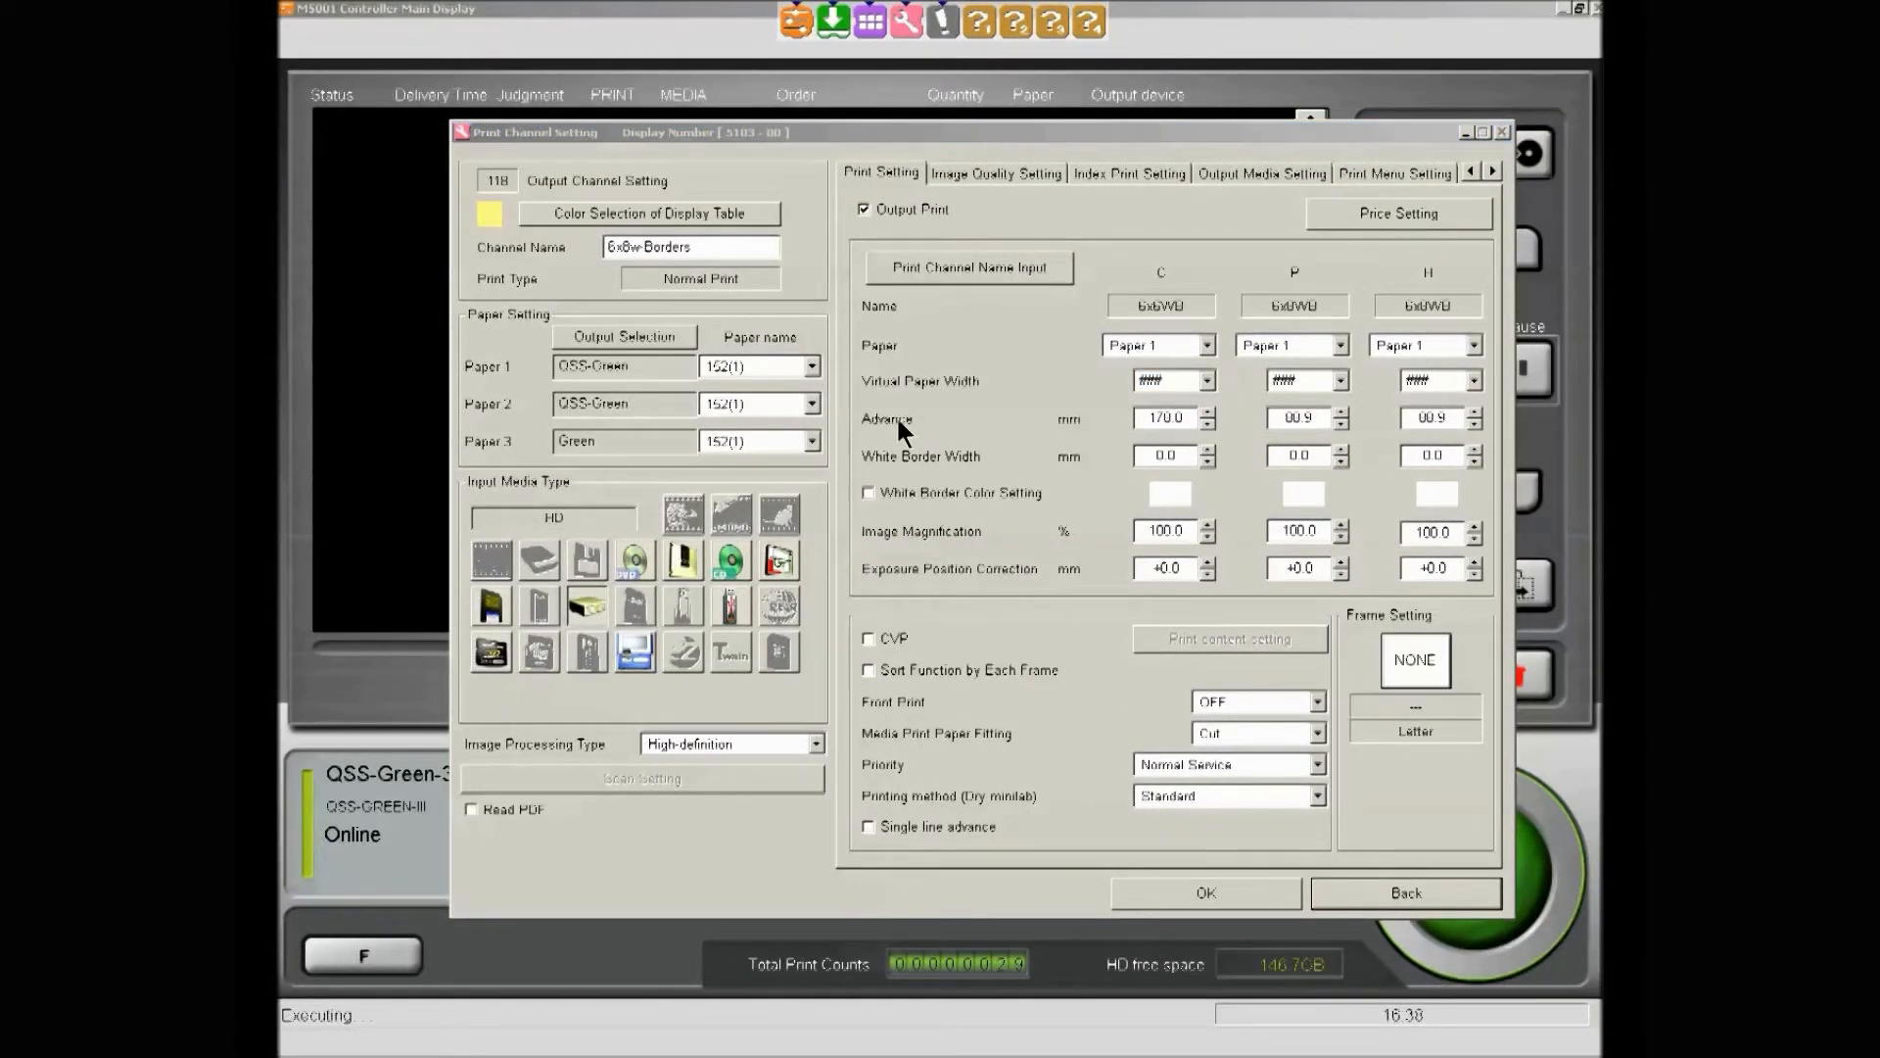
Set the advance to 203.0 mm for C, P and H
drag(1178, 419, 1146, 431)
text(200.)
drag(1313, 419, 1263, 431)
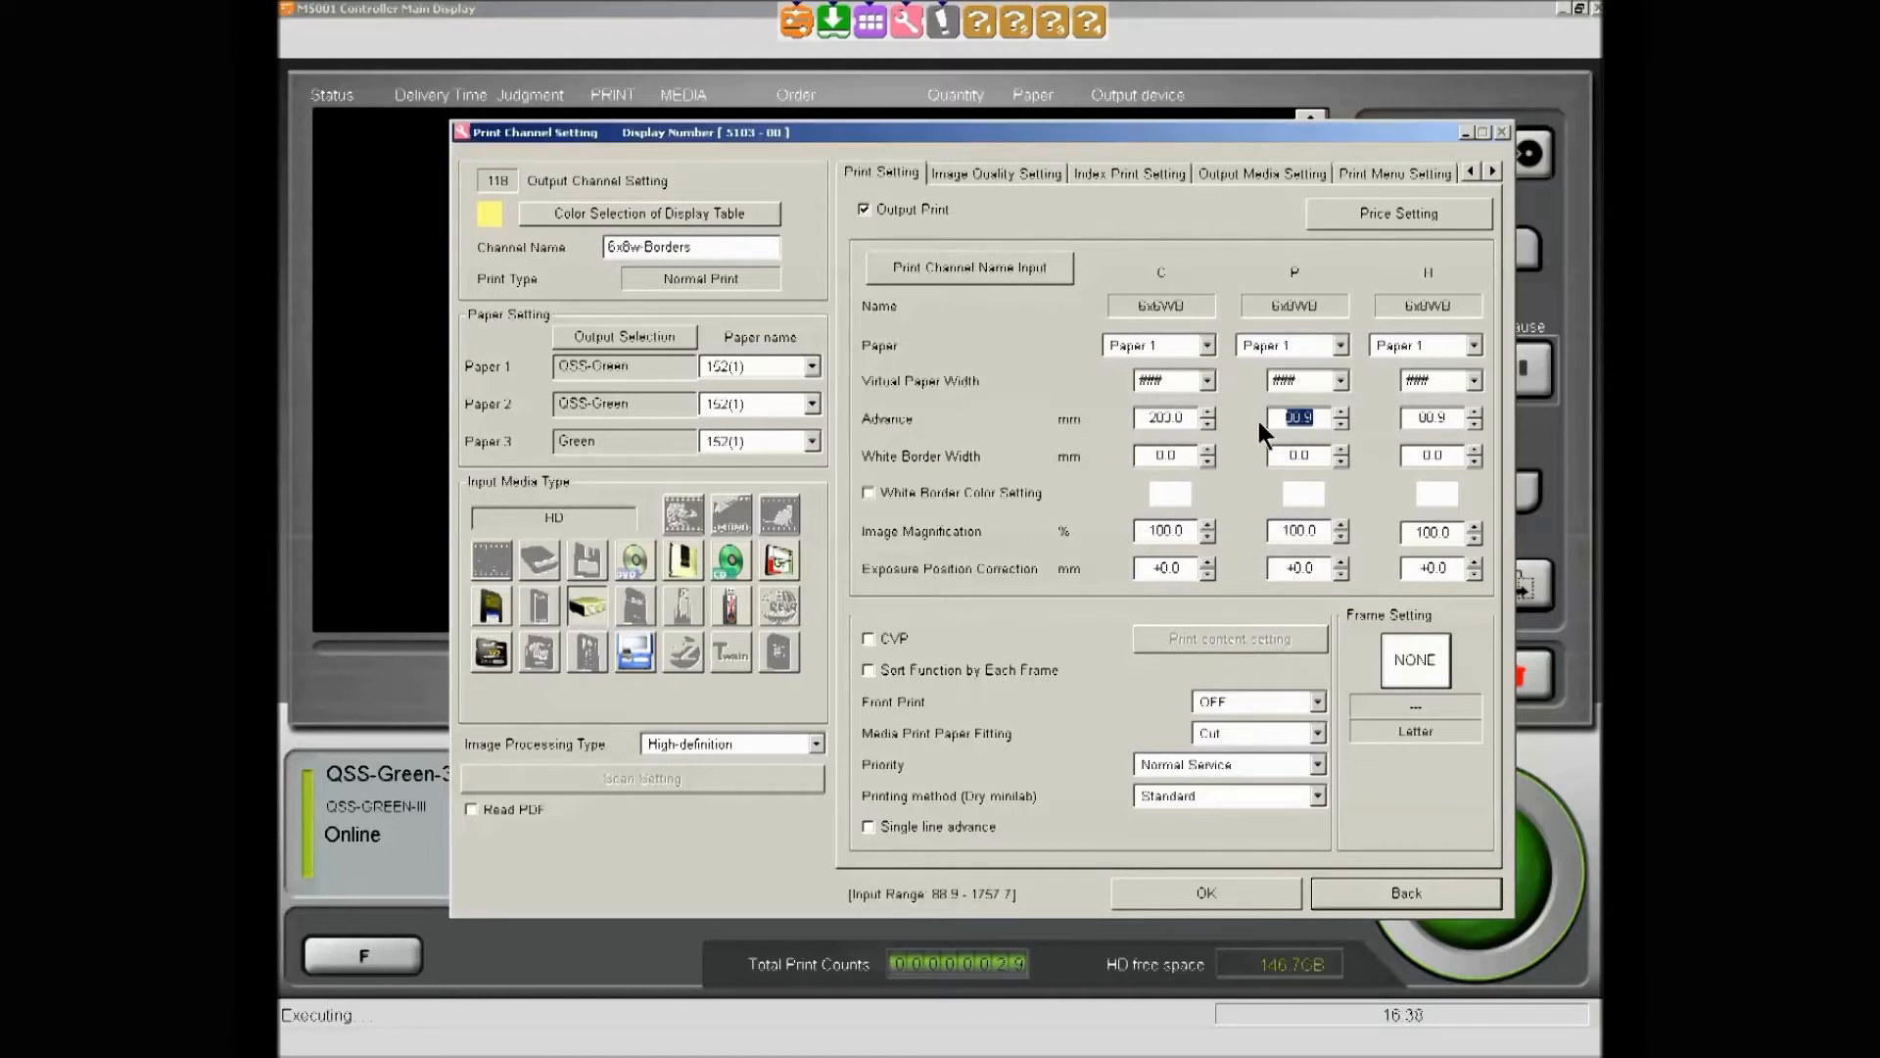
drag(1413, 421, 1524, 429)
text(203.0)
Set the white border width to 4.0 mm for C, P and H
click(1157, 456)
drag(1288, 457, 1297, 459)
drag(1423, 456, 1430, 461)
Enable the white border colour setting and make the C border black
click(868, 493)
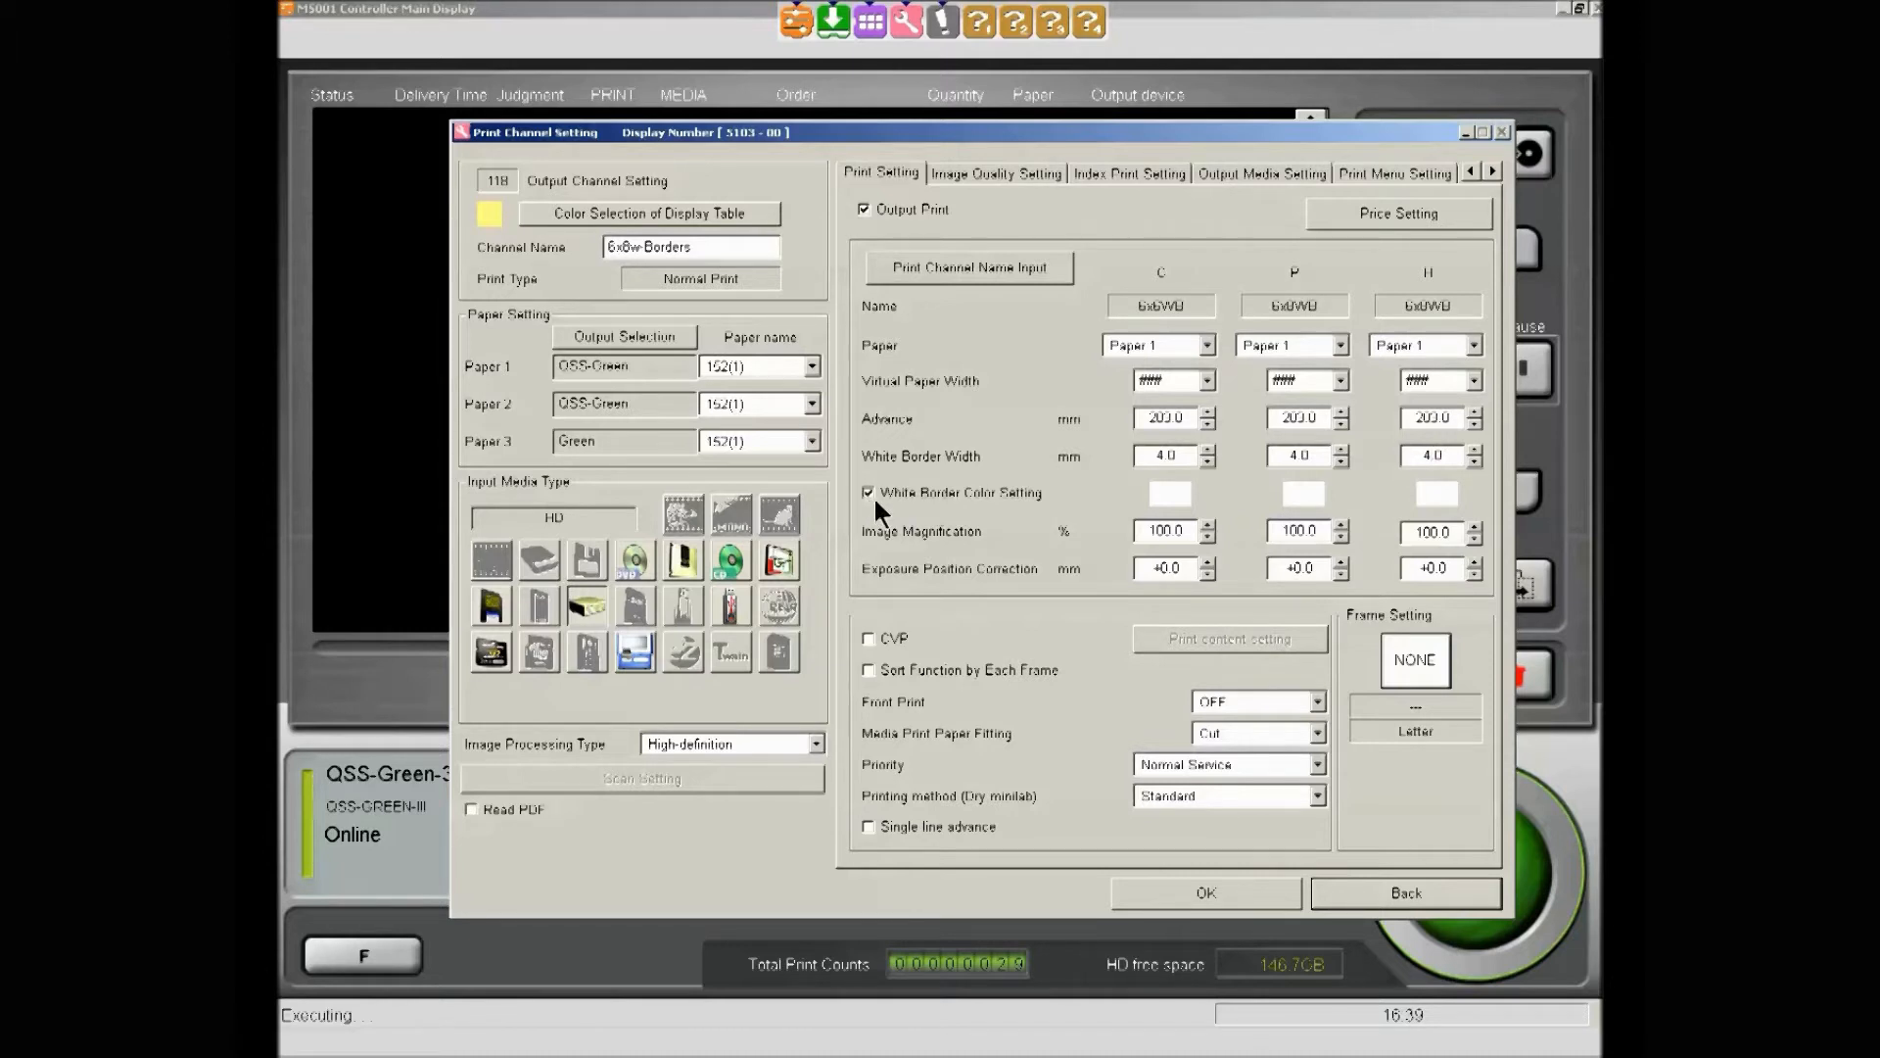
click(1175, 499)
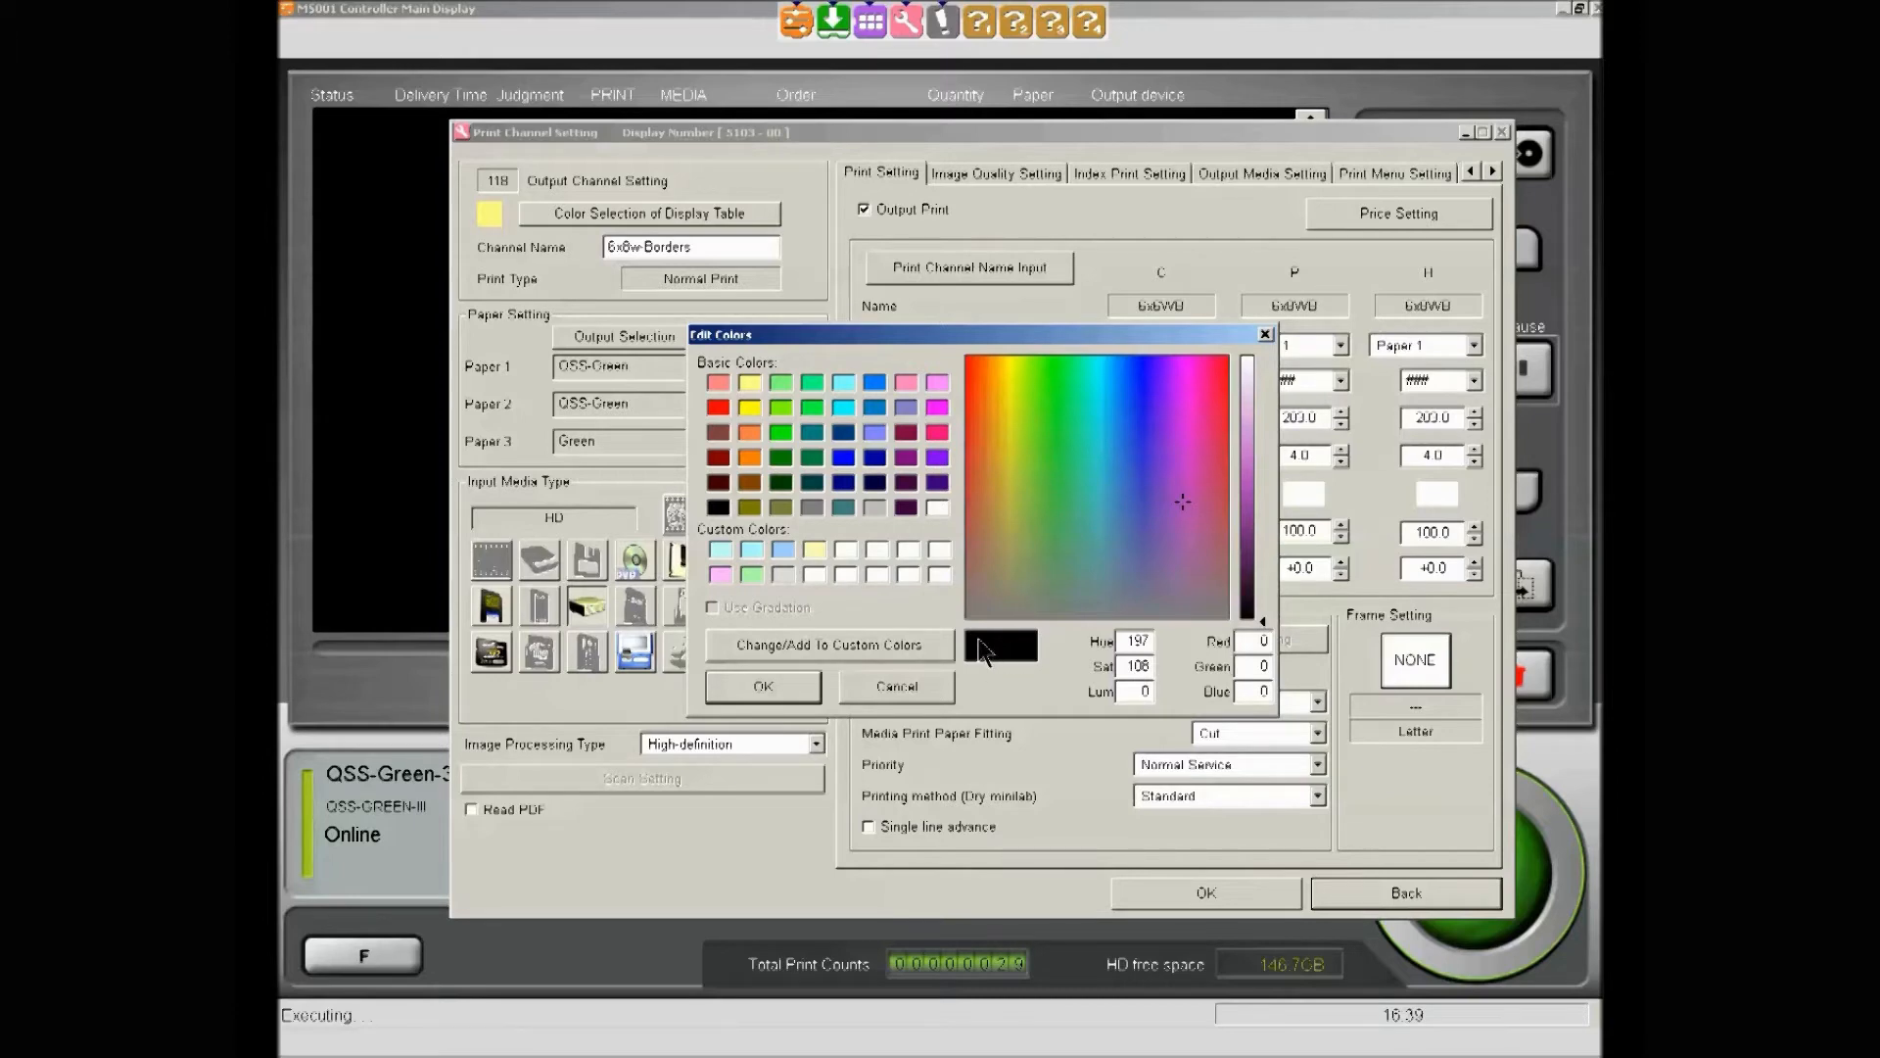
click(722, 507)
click(781, 685)
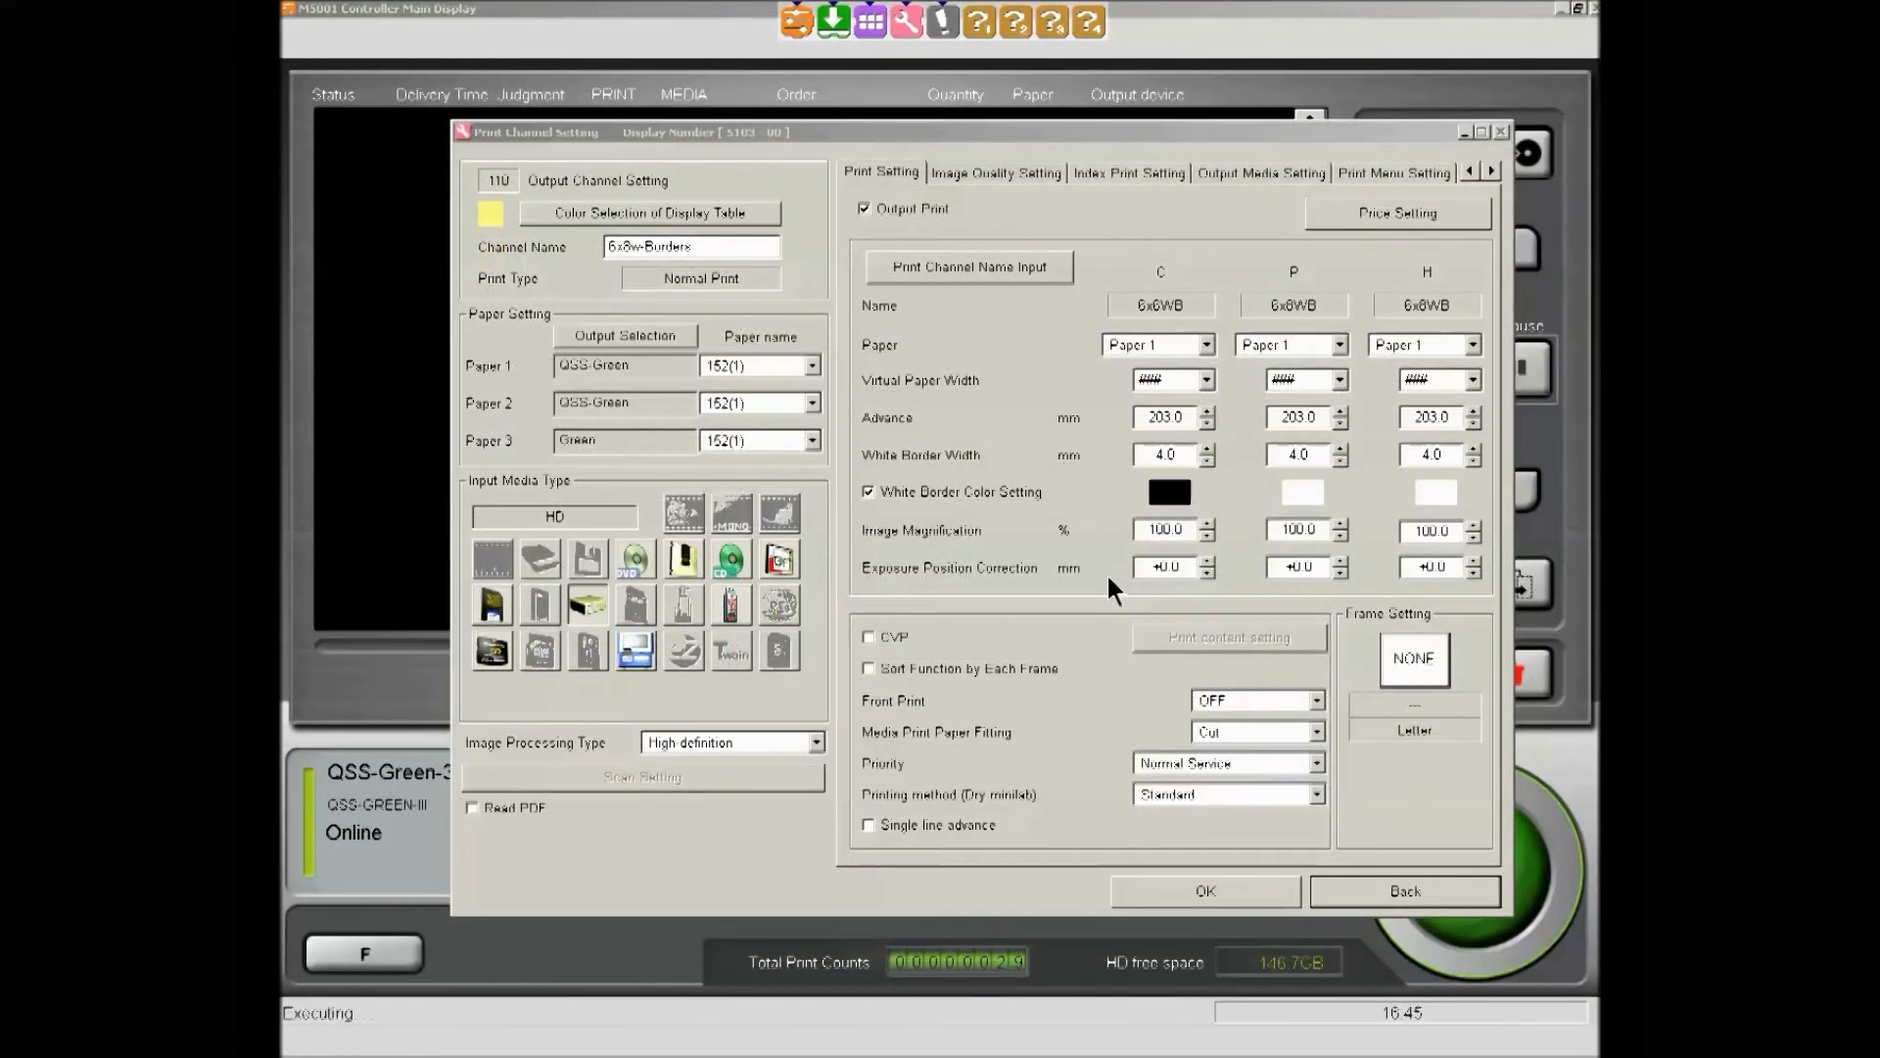
Enable CVP and choose print content No. 03, QSS-Green Series[FL], as its back-print text
click(868, 636)
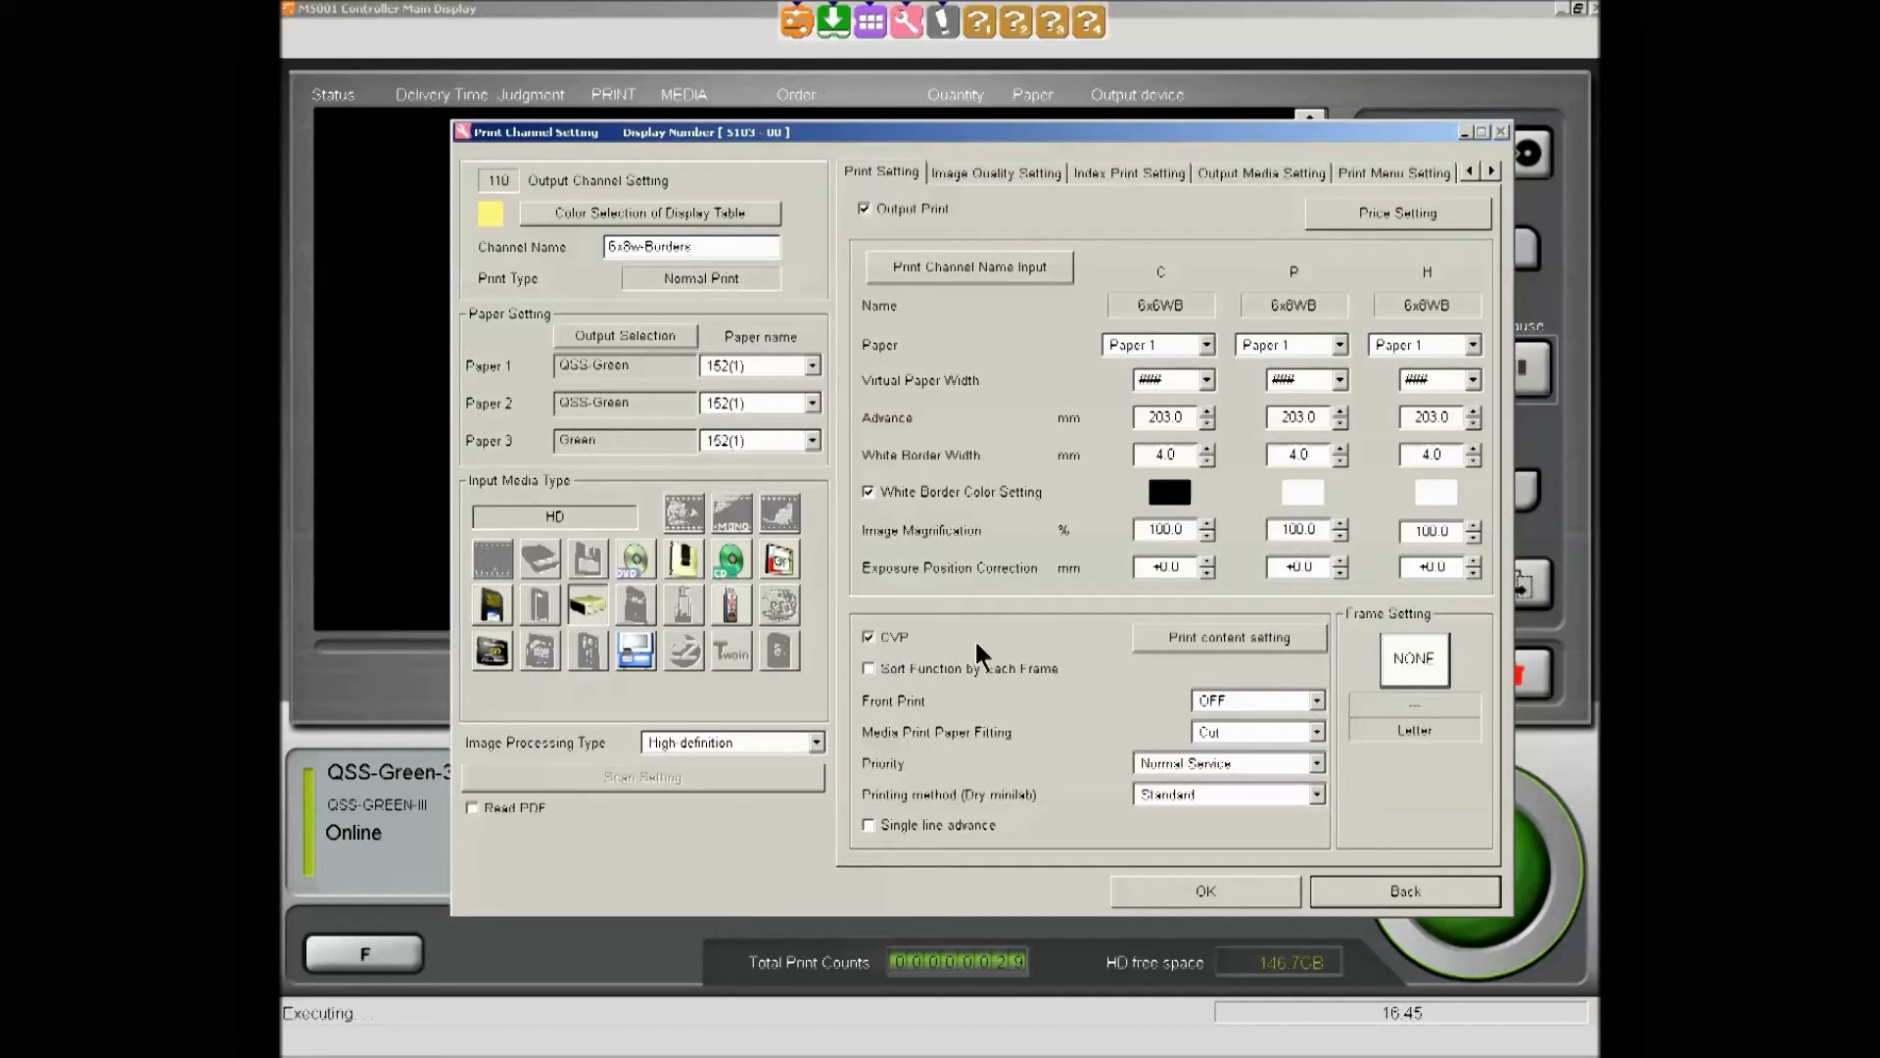
click(1157, 635)
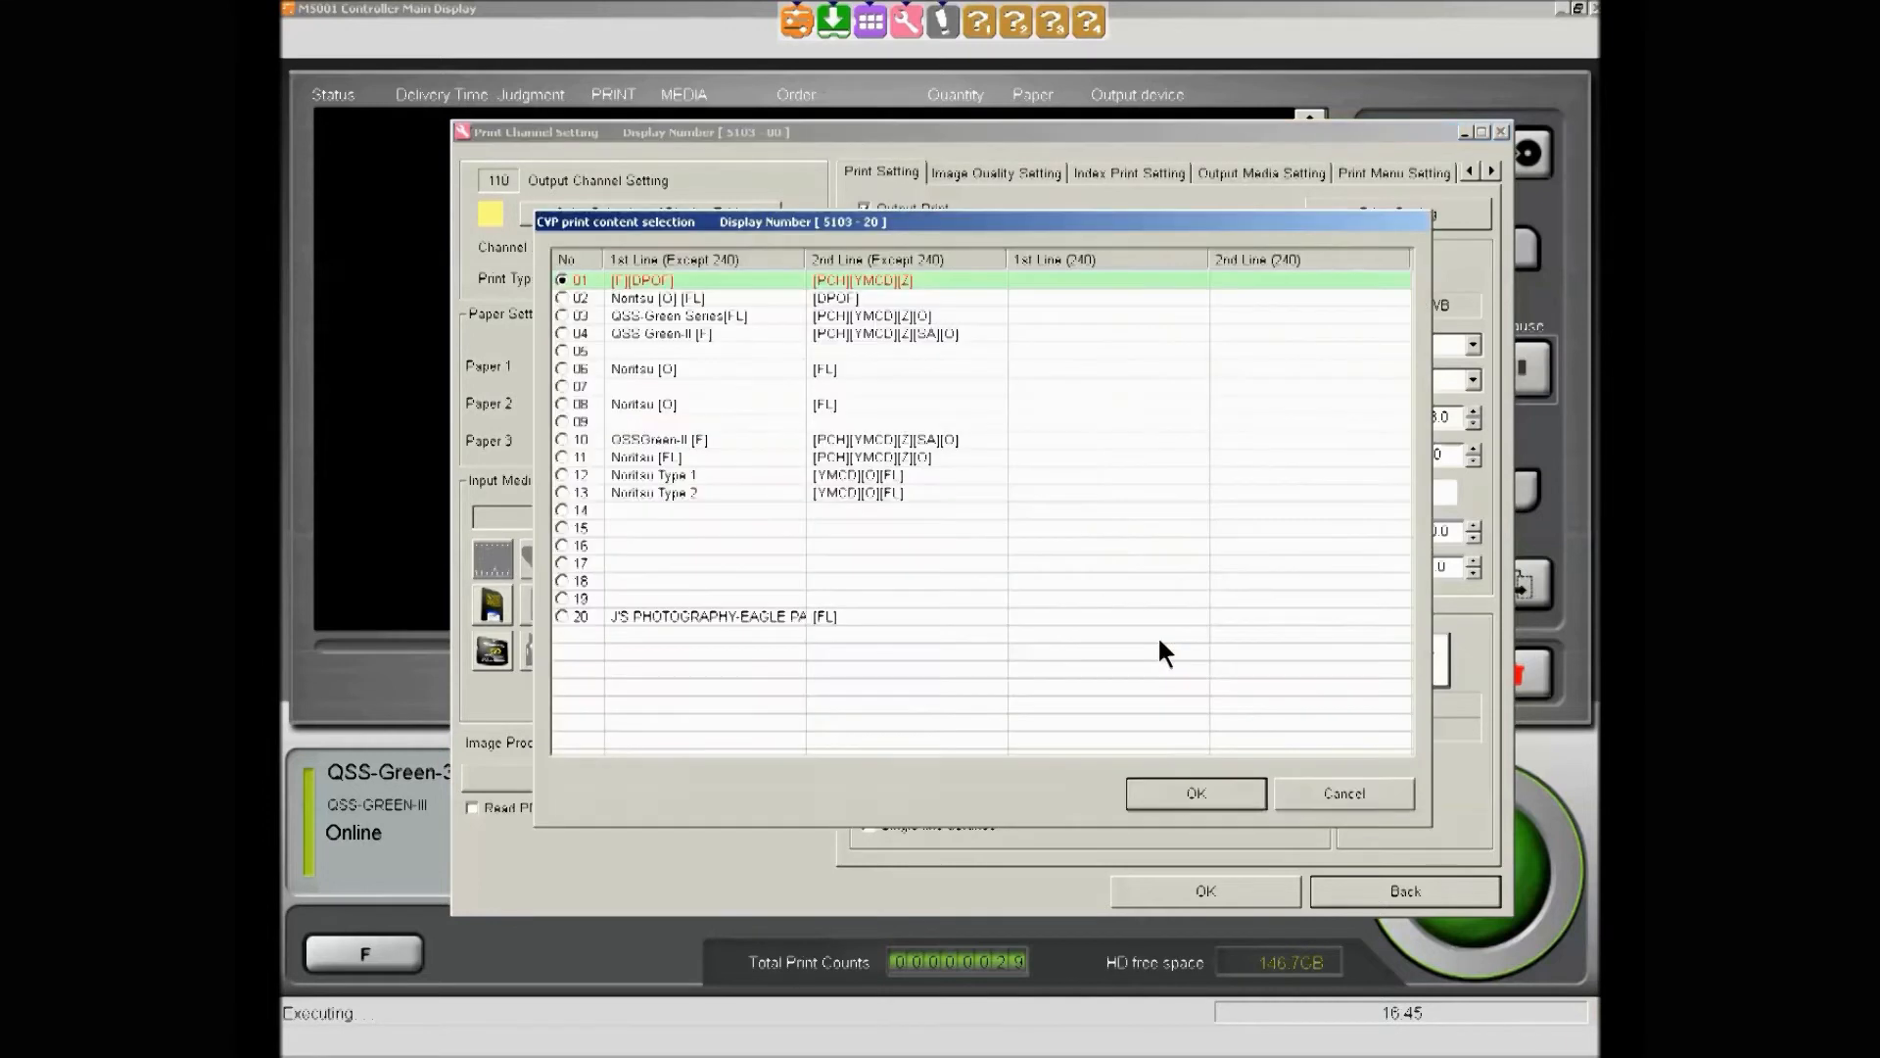
click(699, 316)
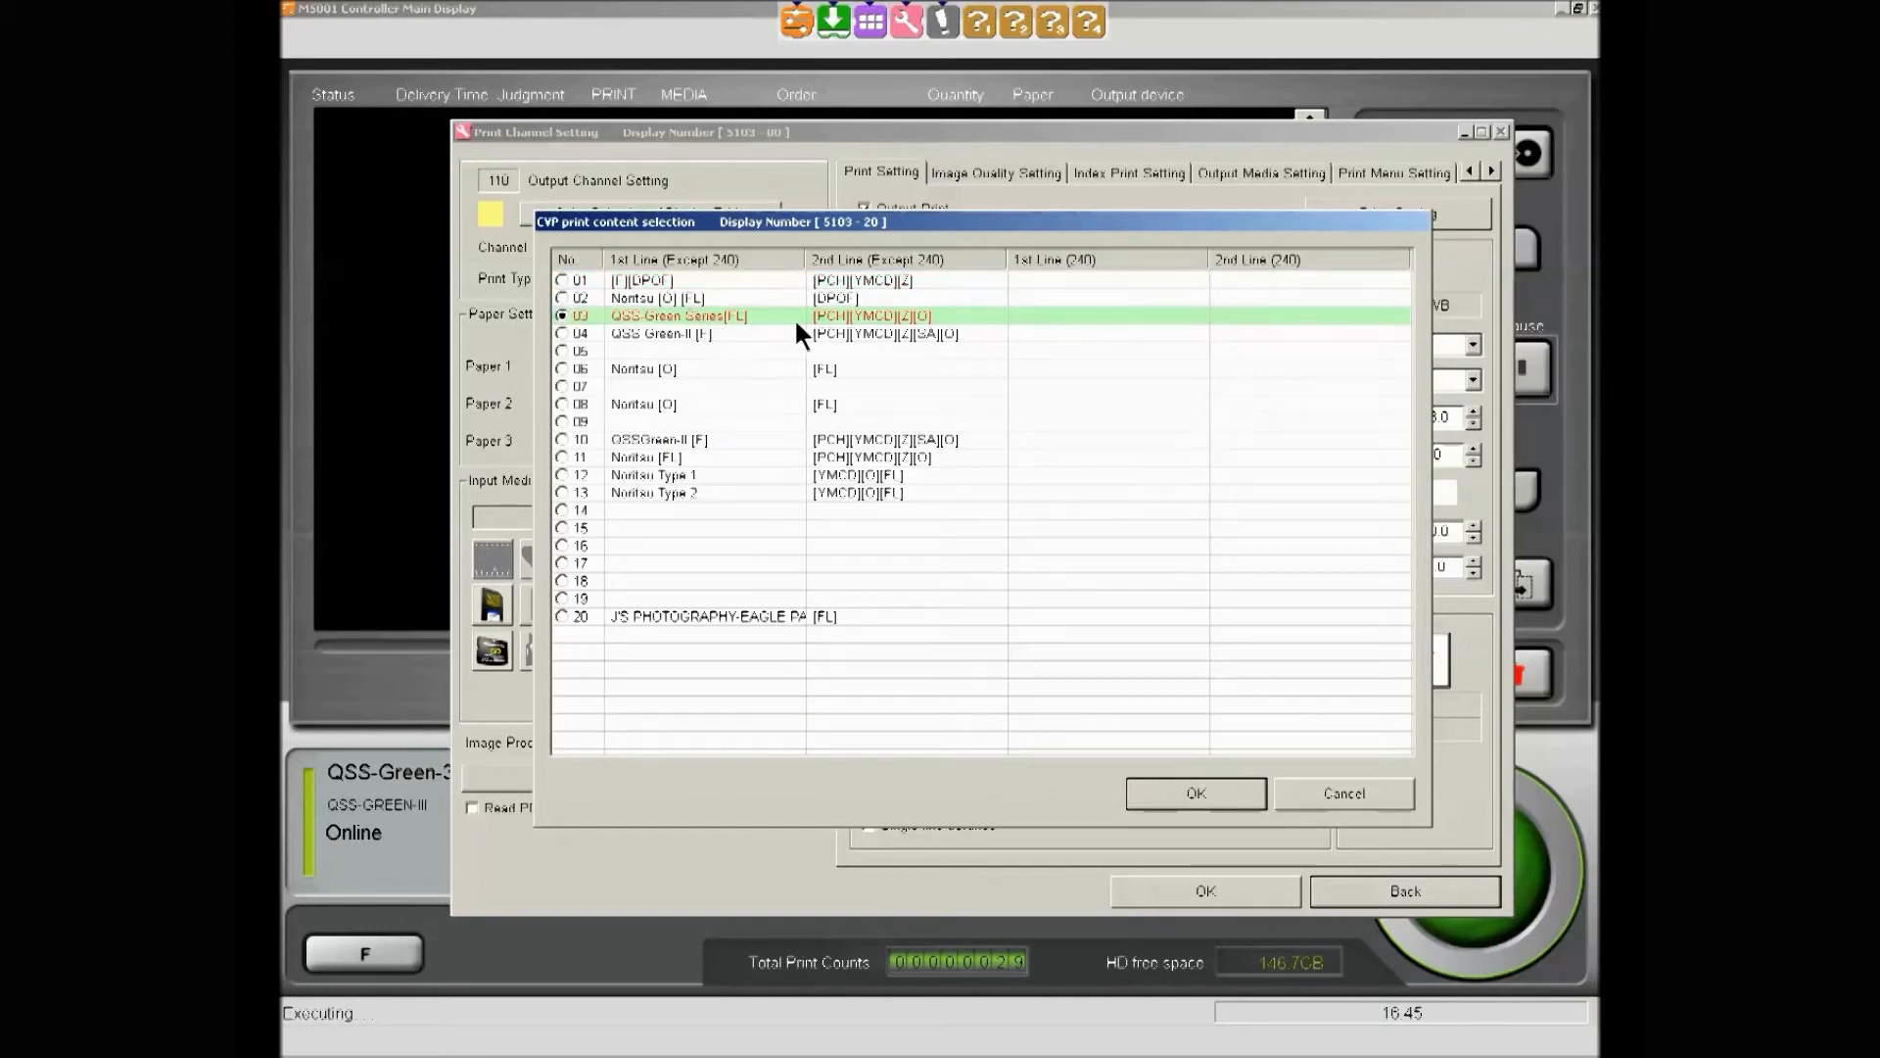
click(1224, 793)
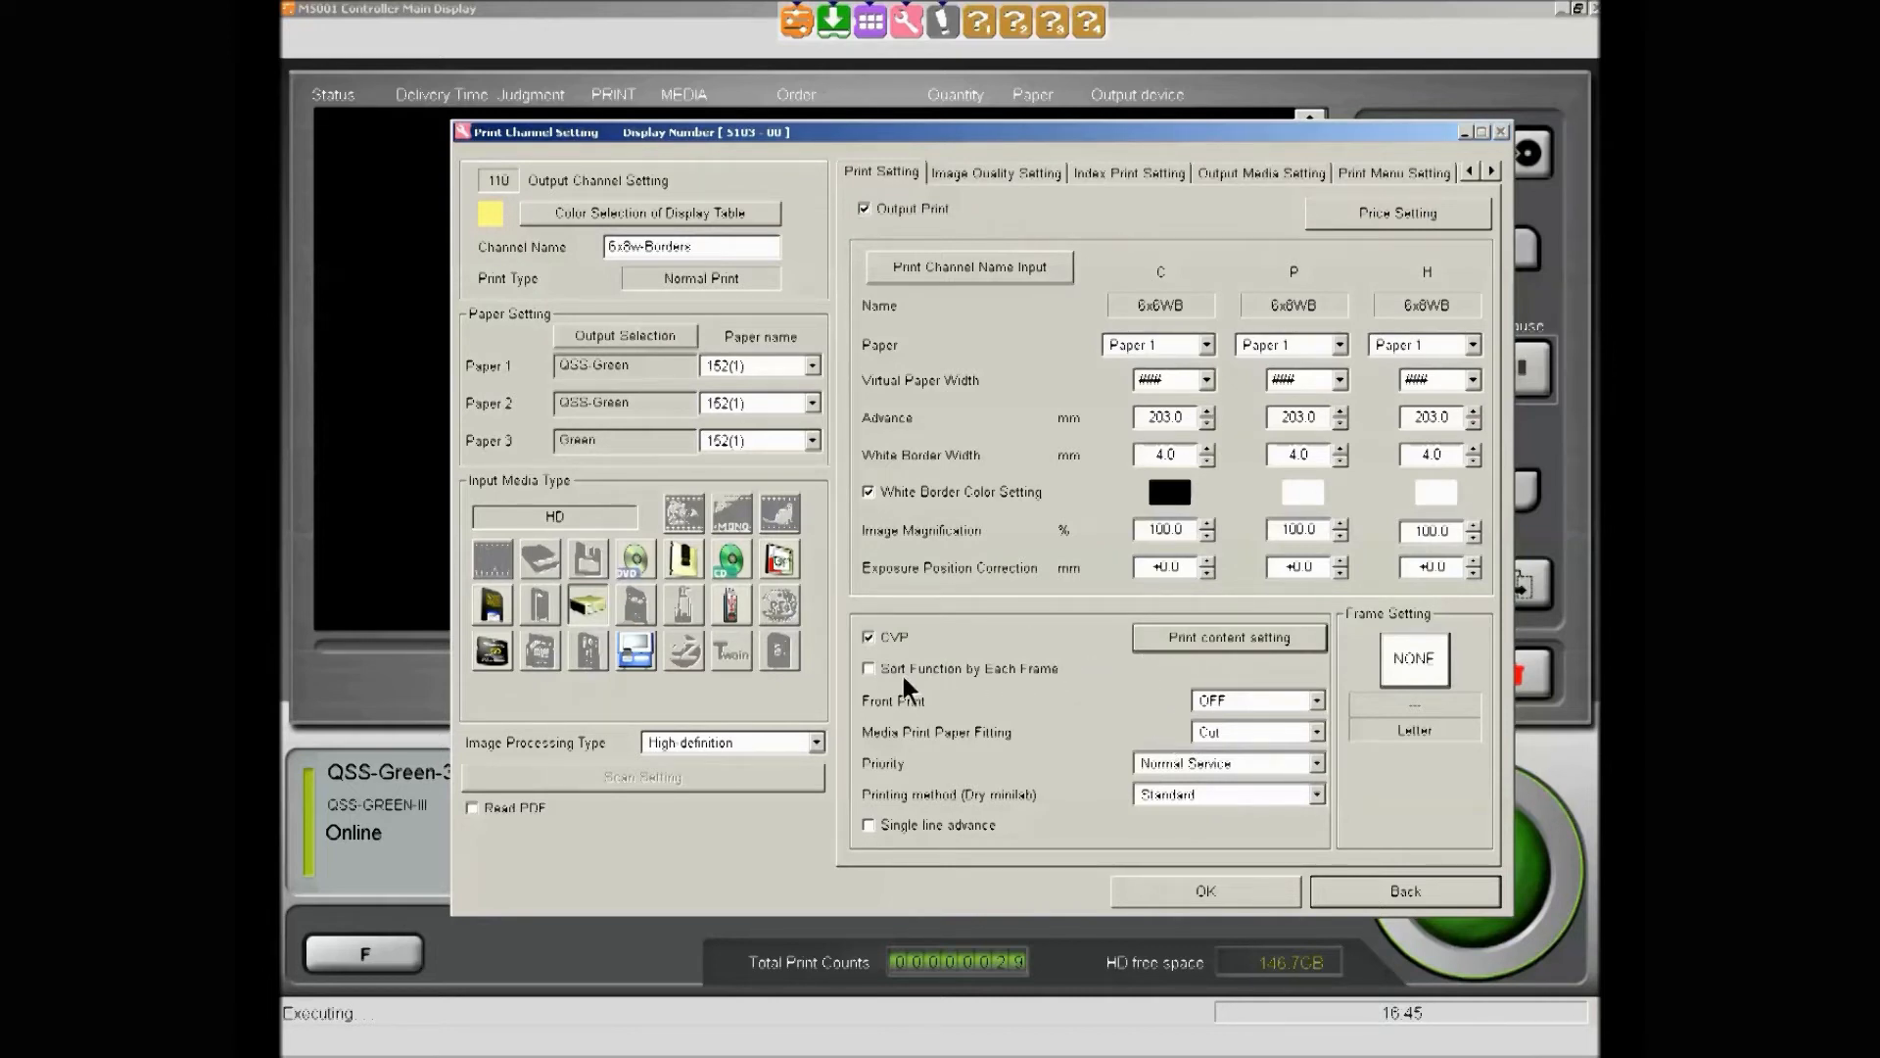
Set Front Print to OFF and Media Print Paper Fitting to Cut, with Sort Function by Each Frame off
click(868, 669)
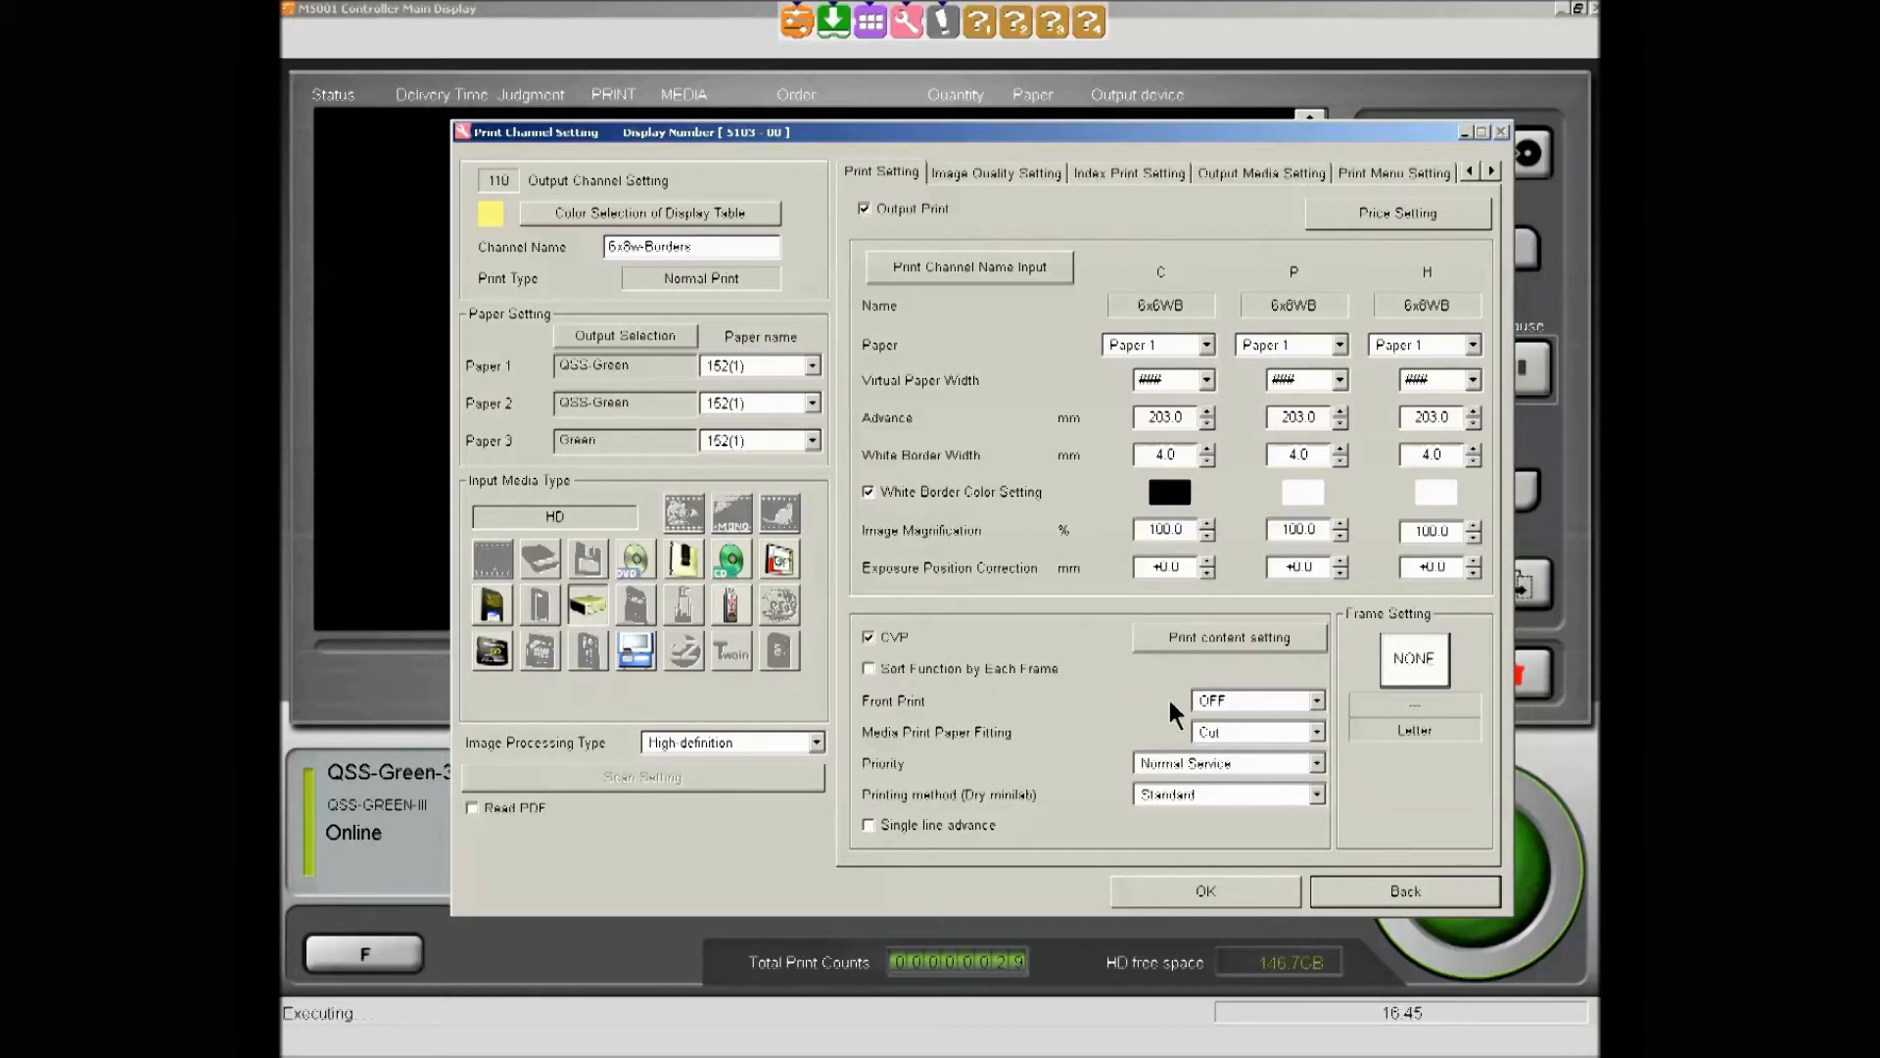
click(1317, 700)
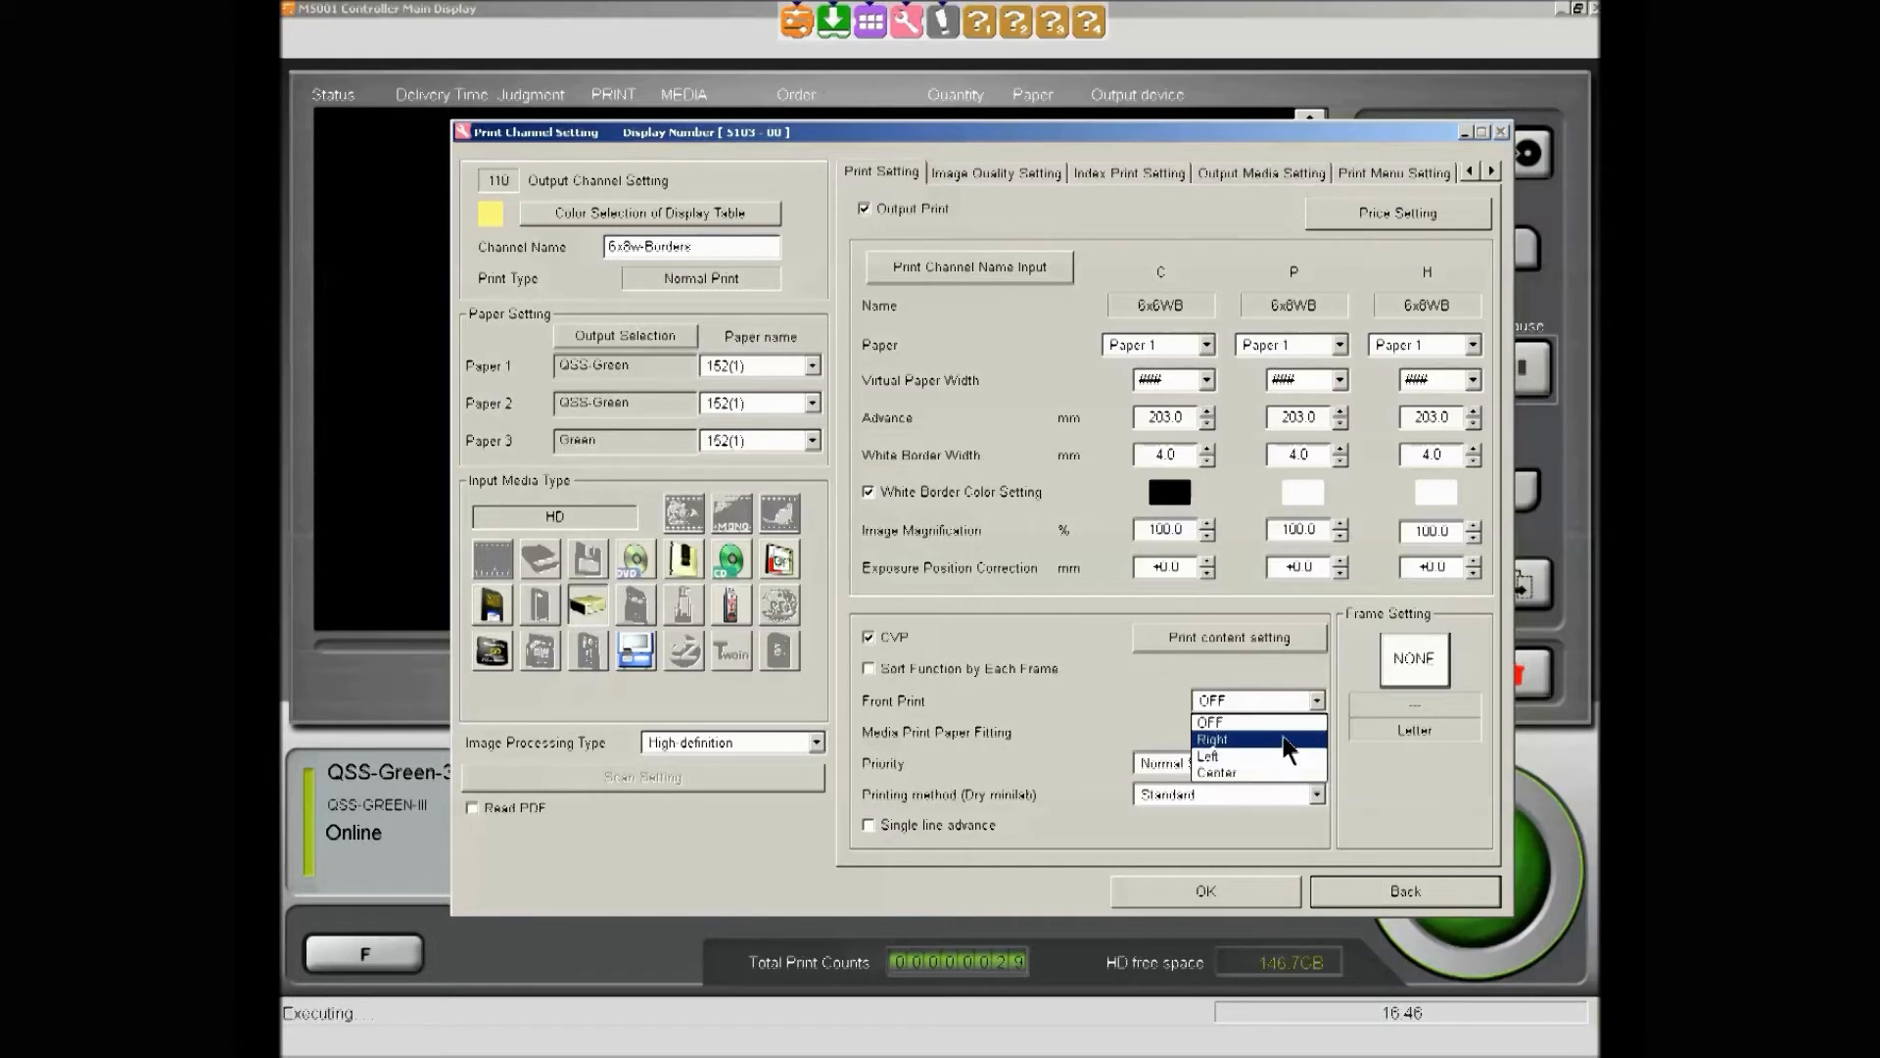
click(1283, 726)
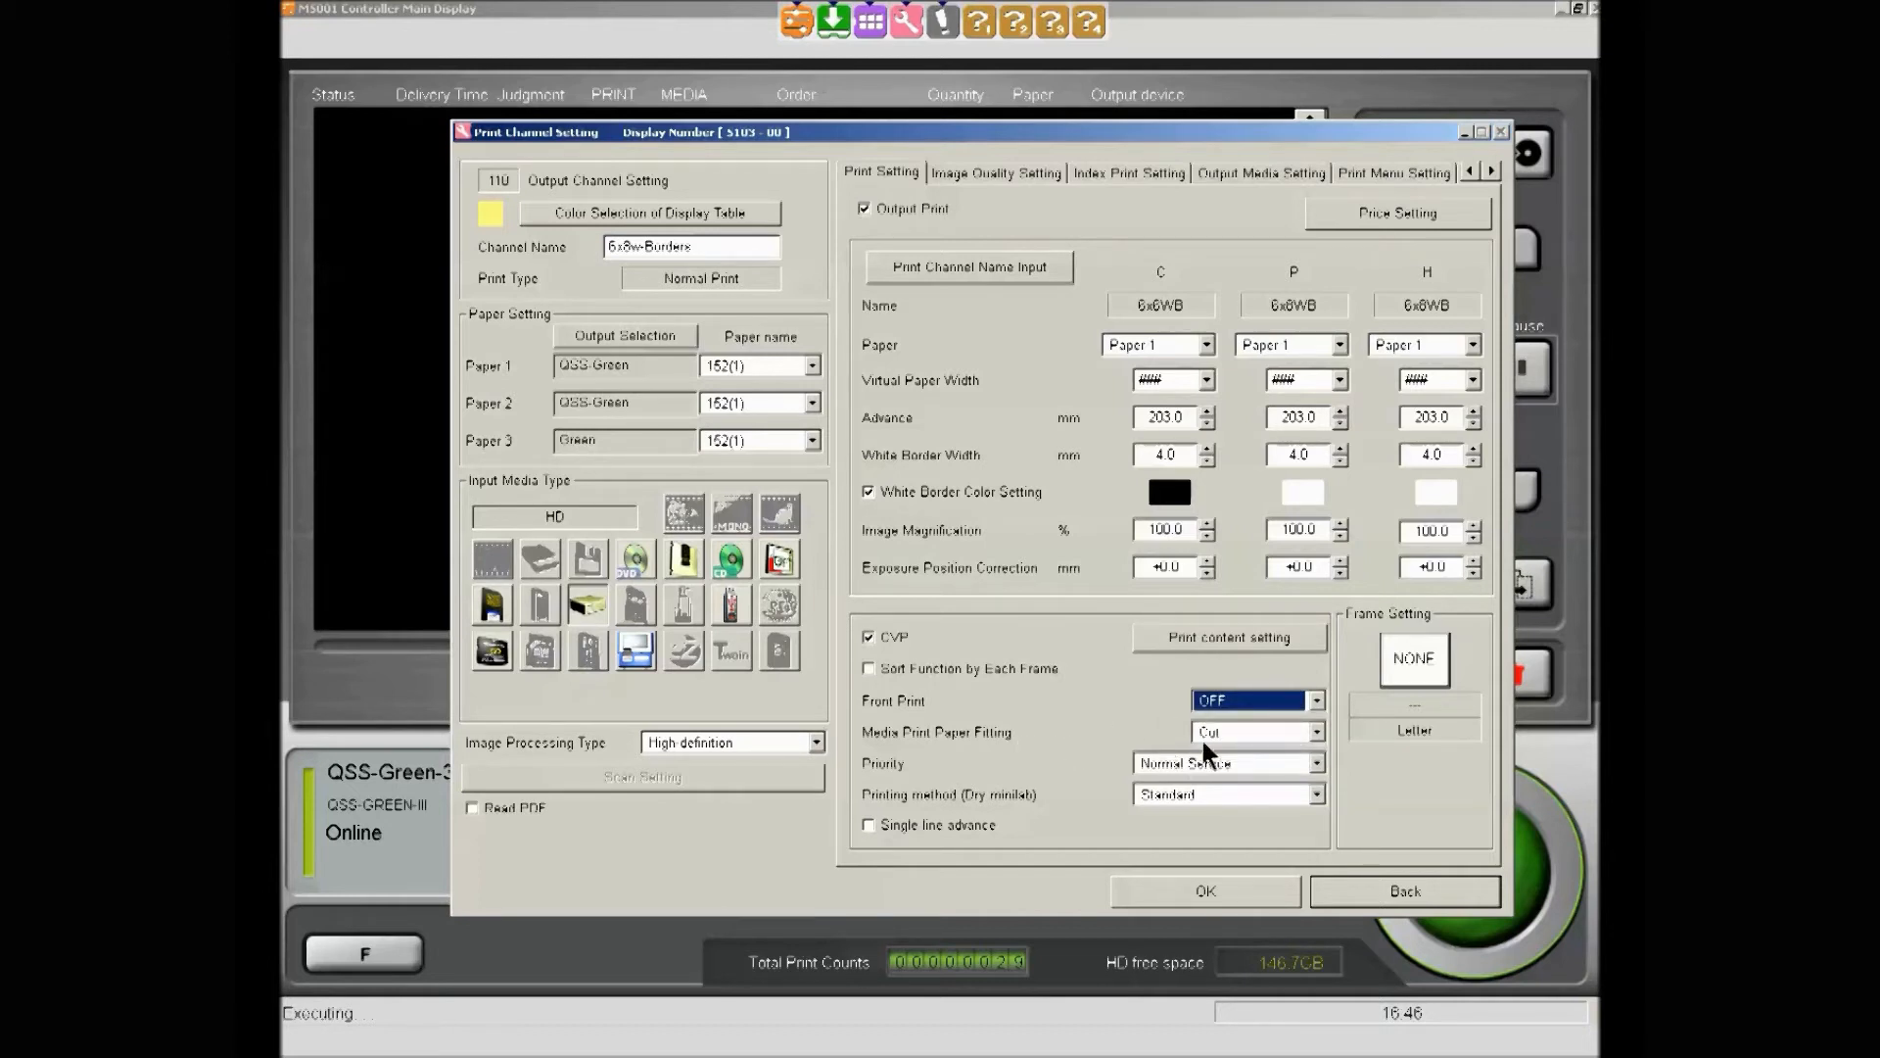
click(1318, 733)
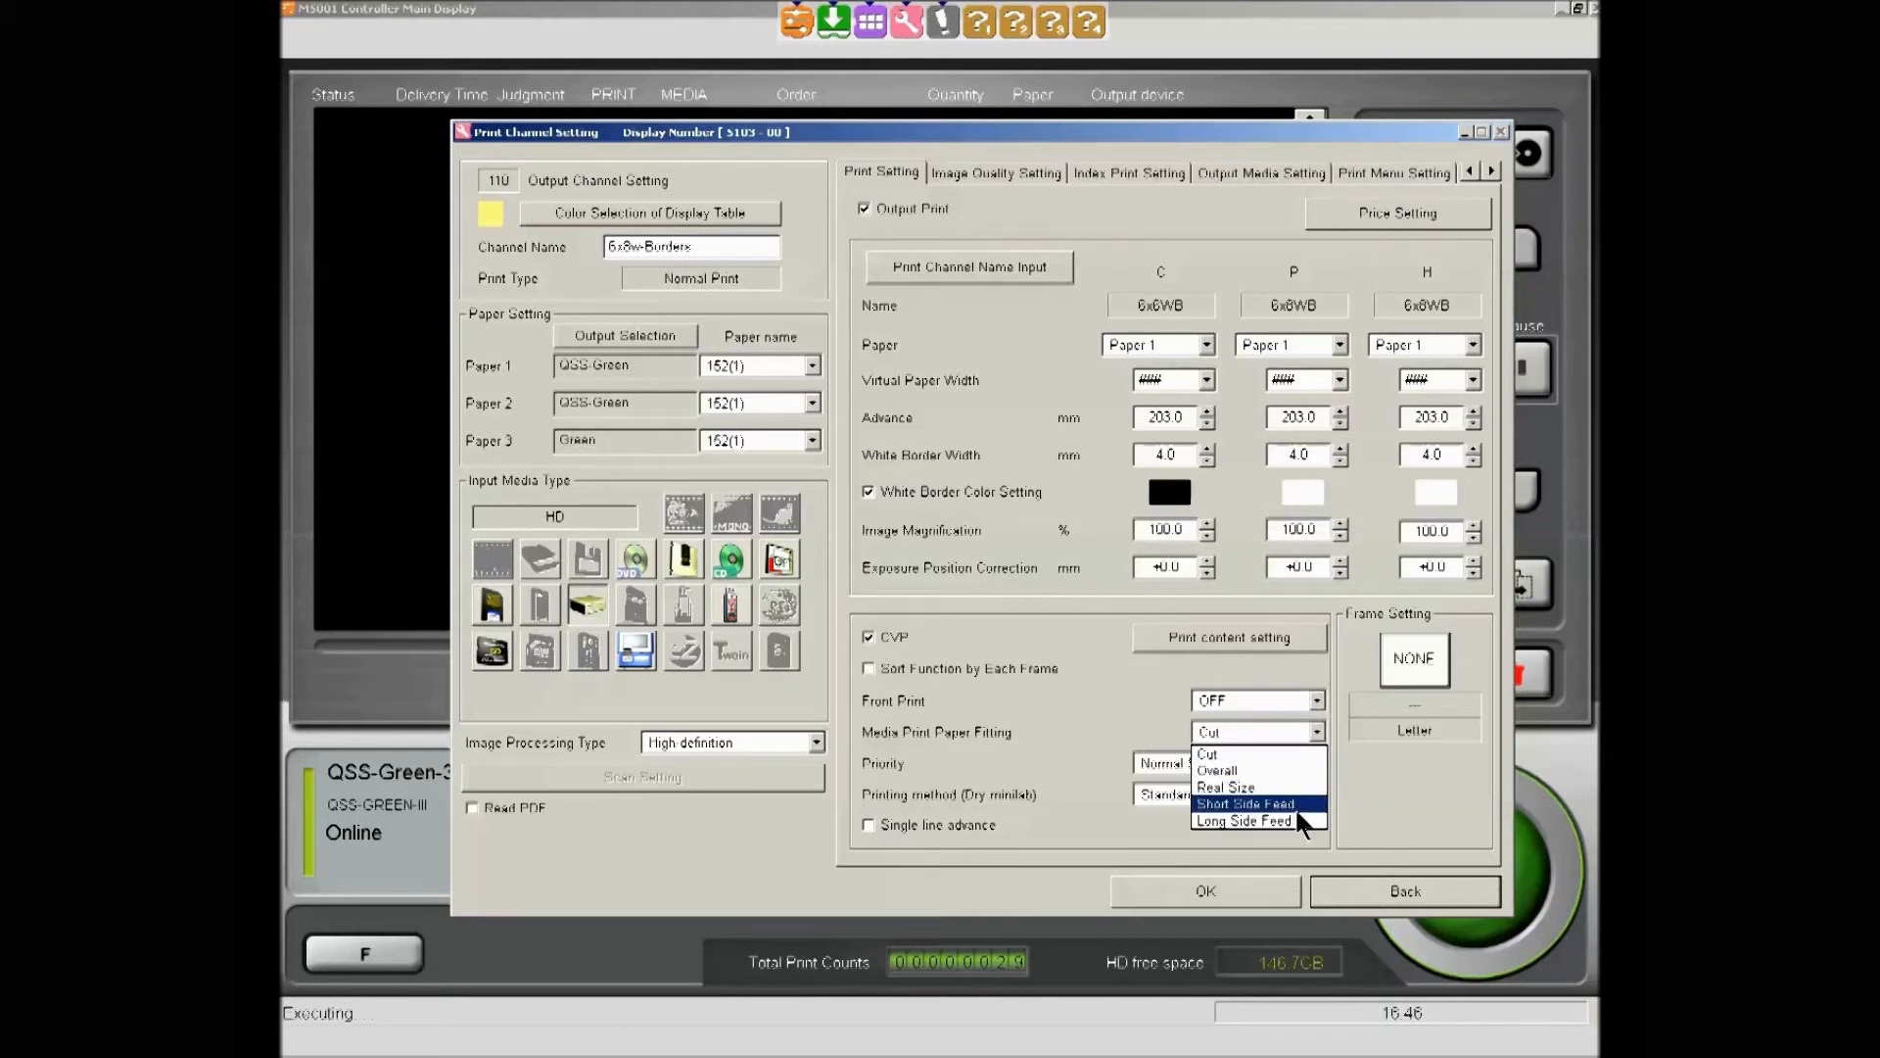
click(1295, 754)
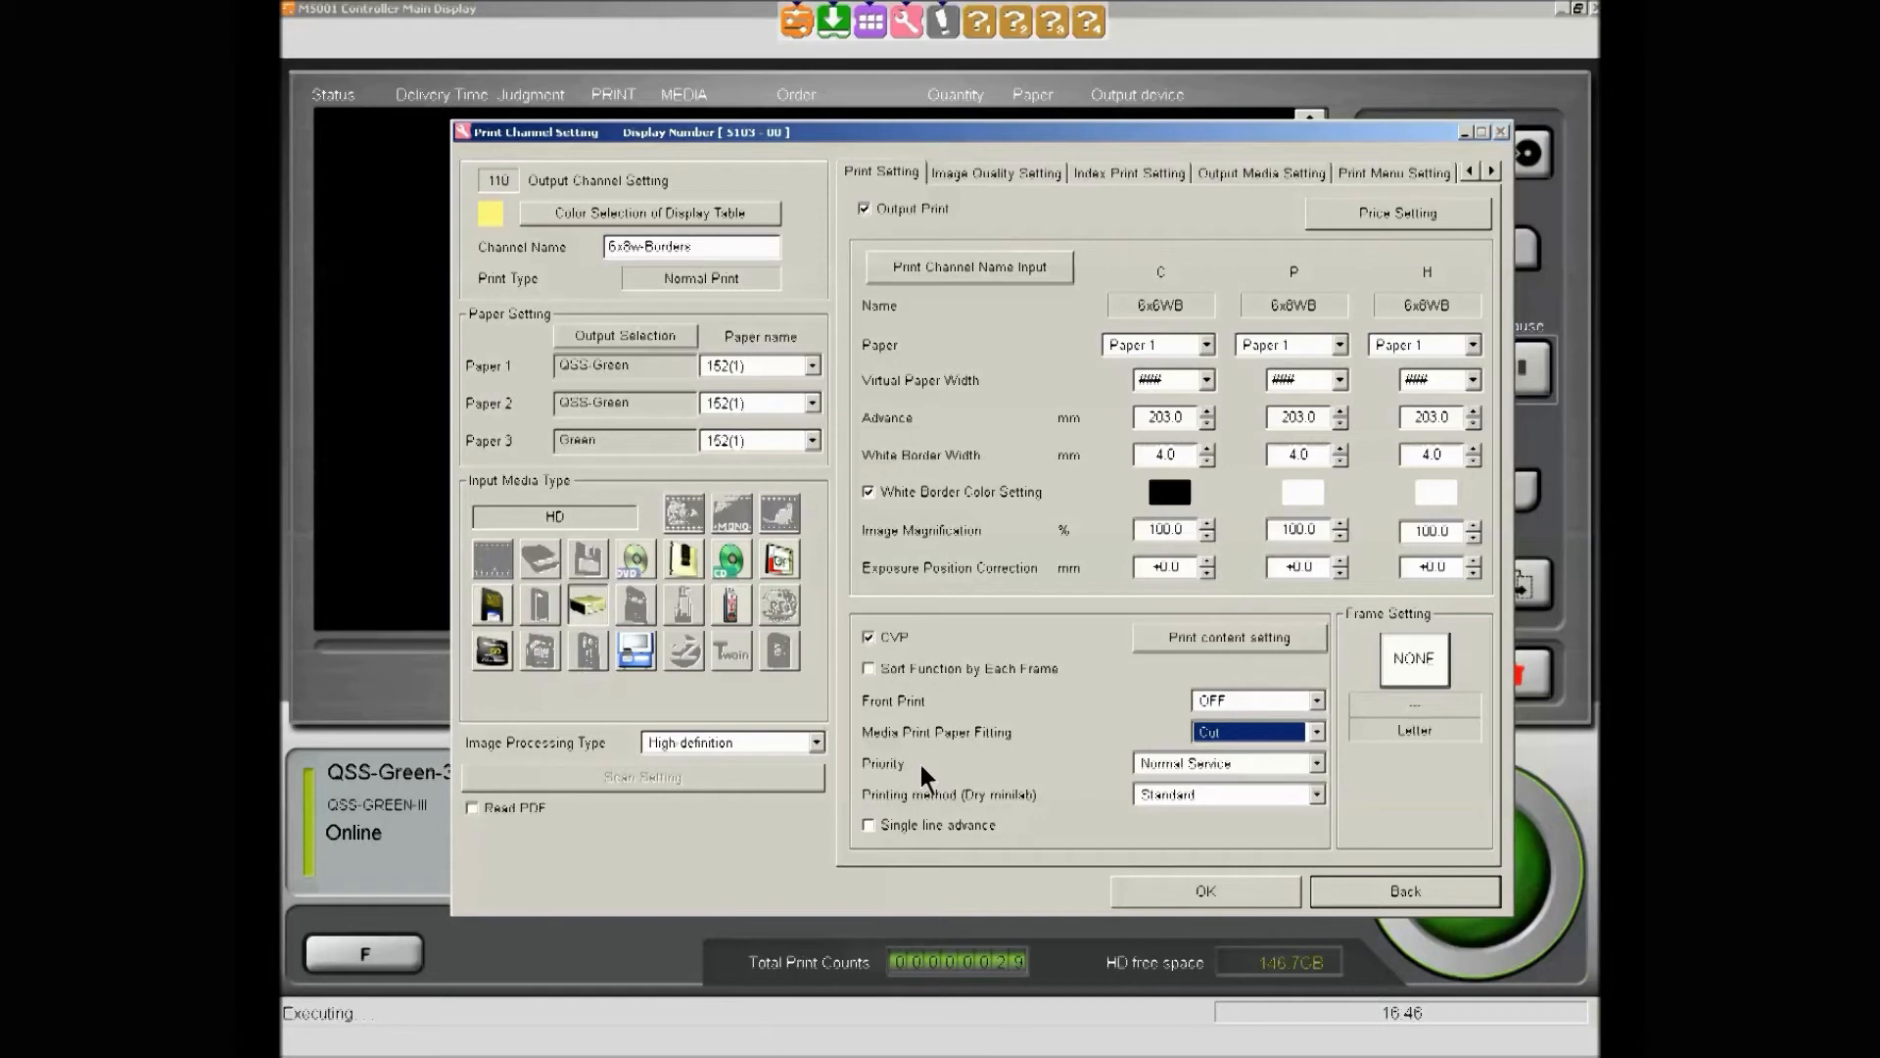
Set the priority to Normal Service and the dry minilab printing method to Standard
click(1310, 762)
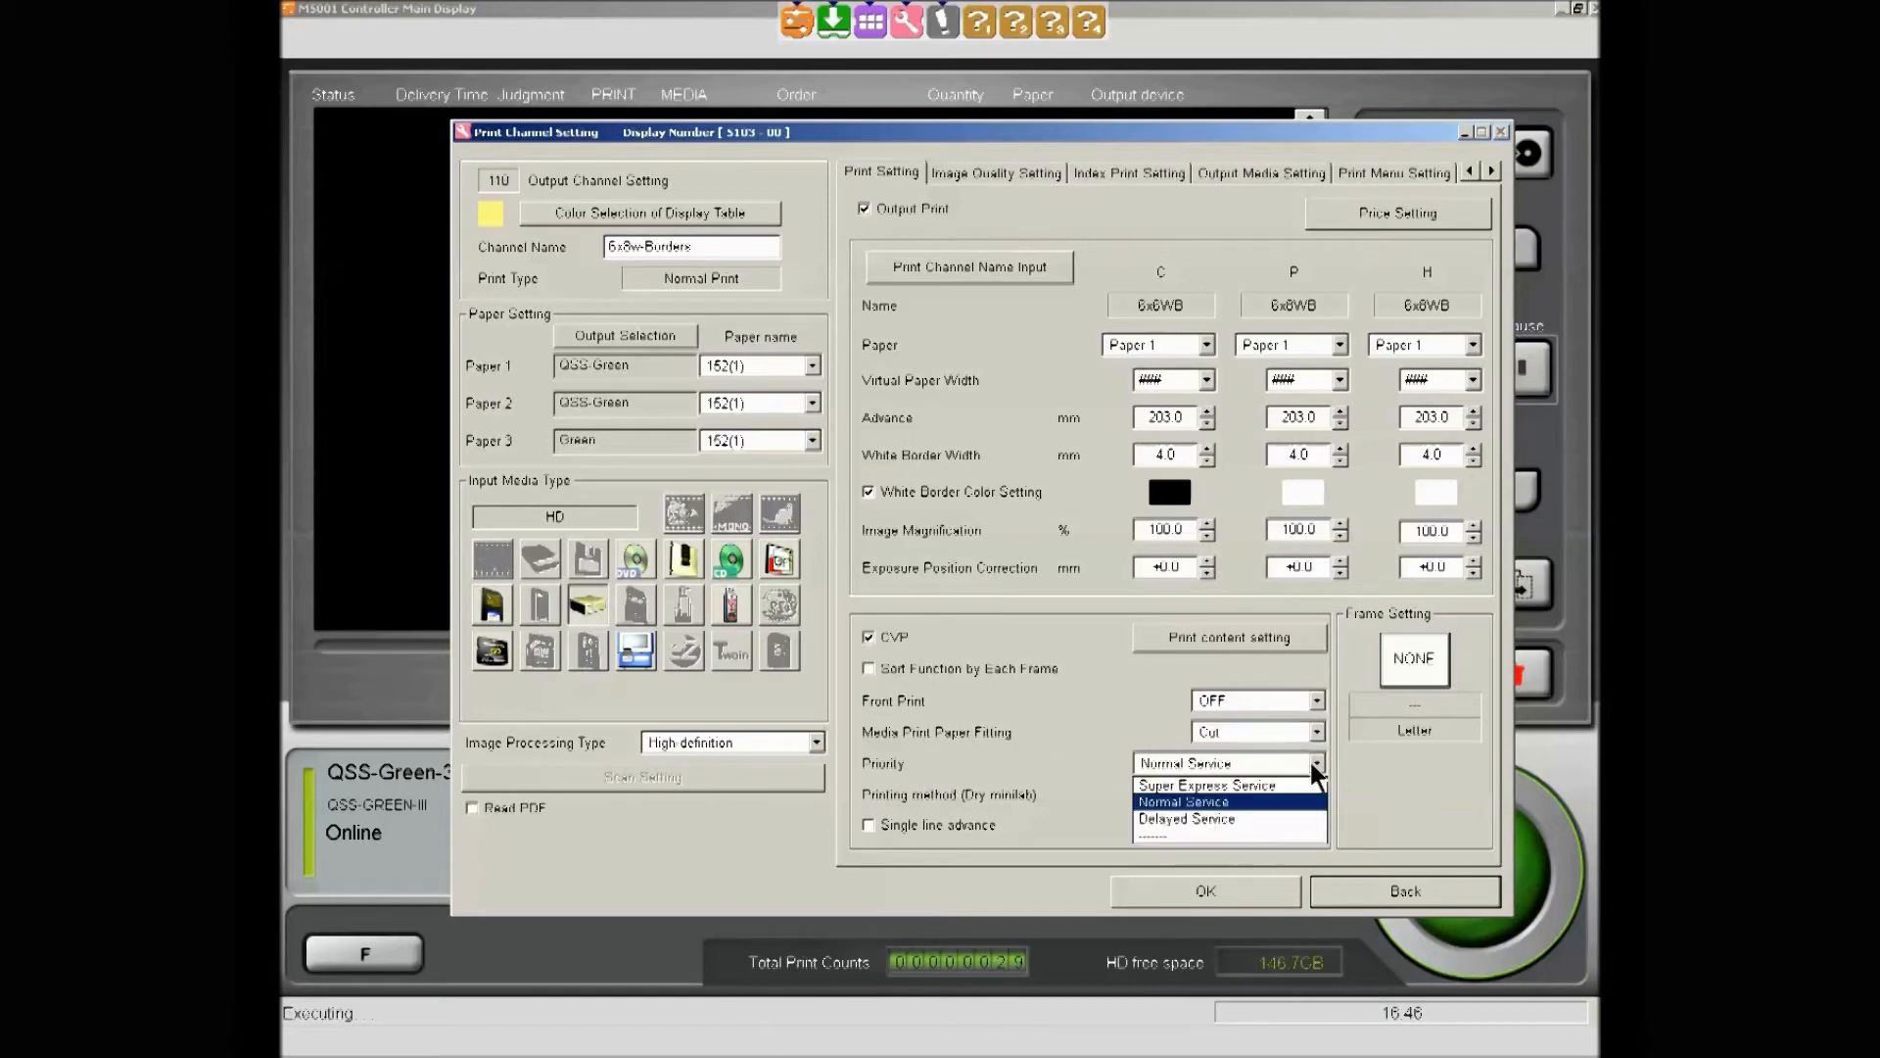
click(1271, 802)
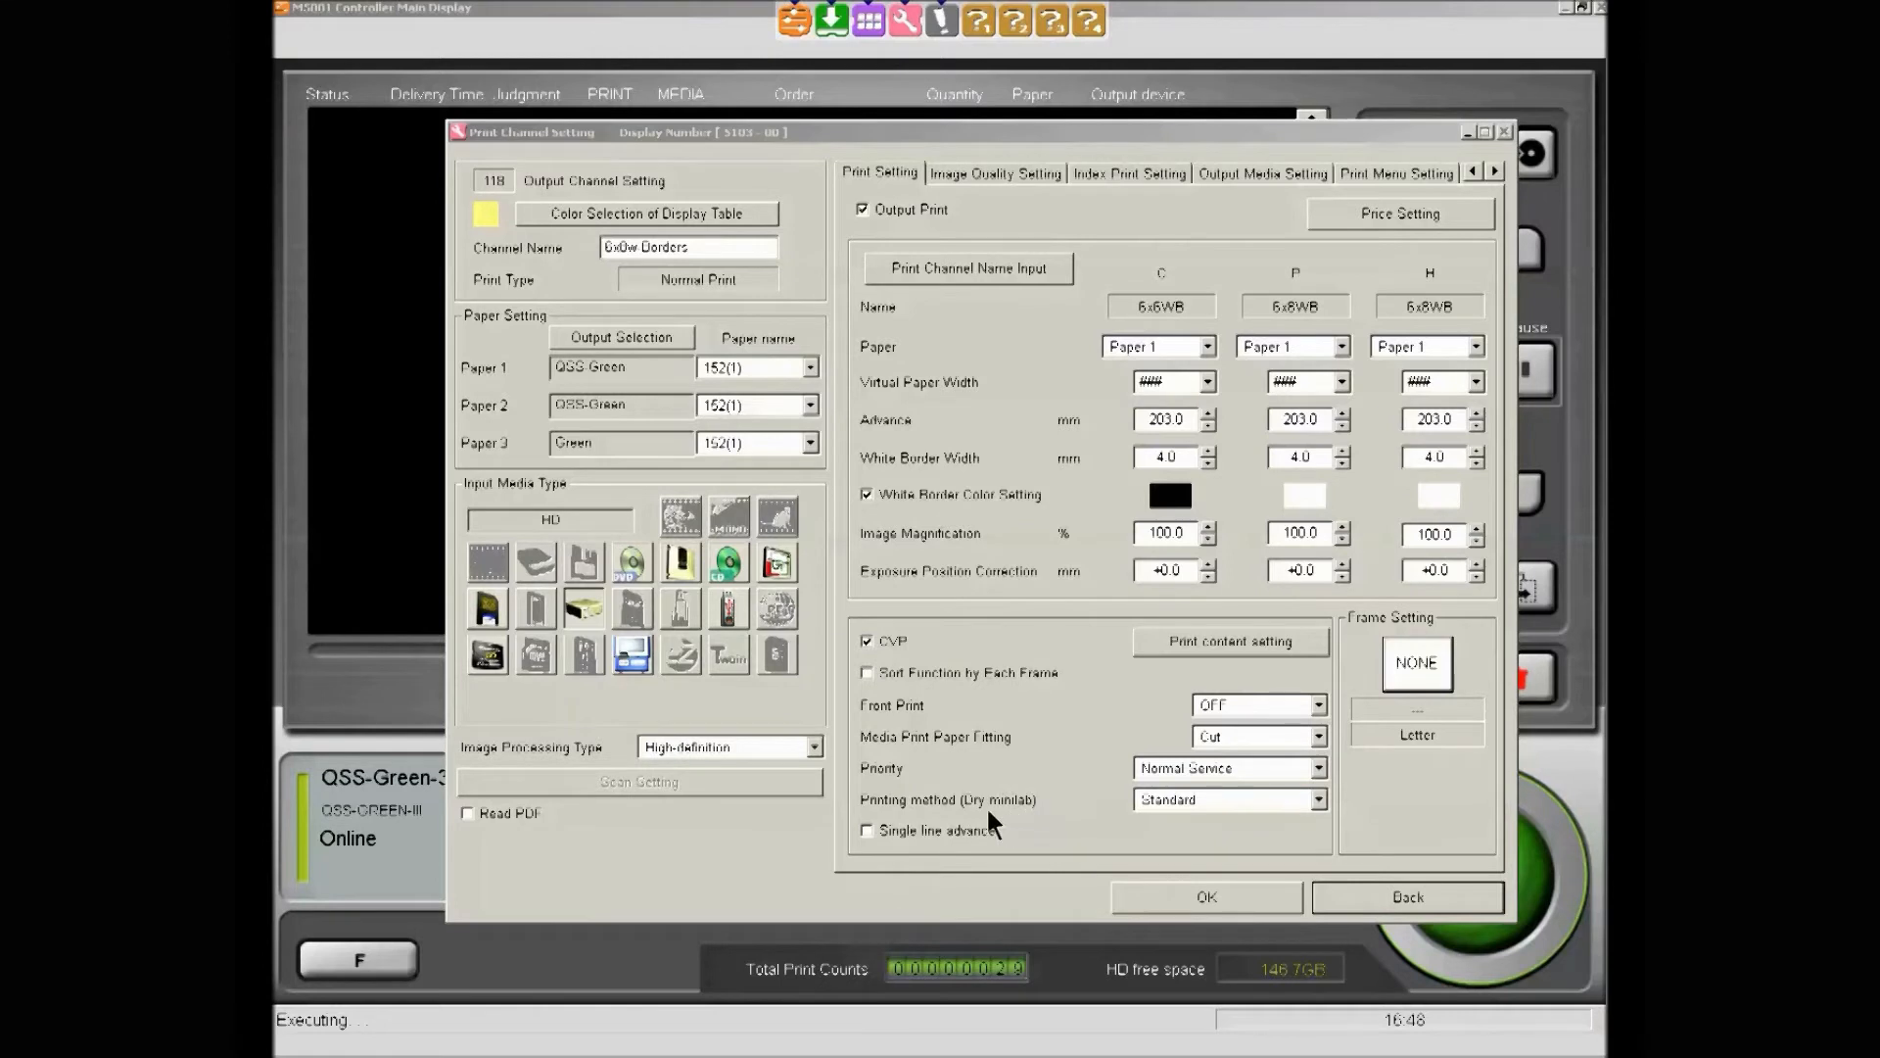
click(1318, 799)
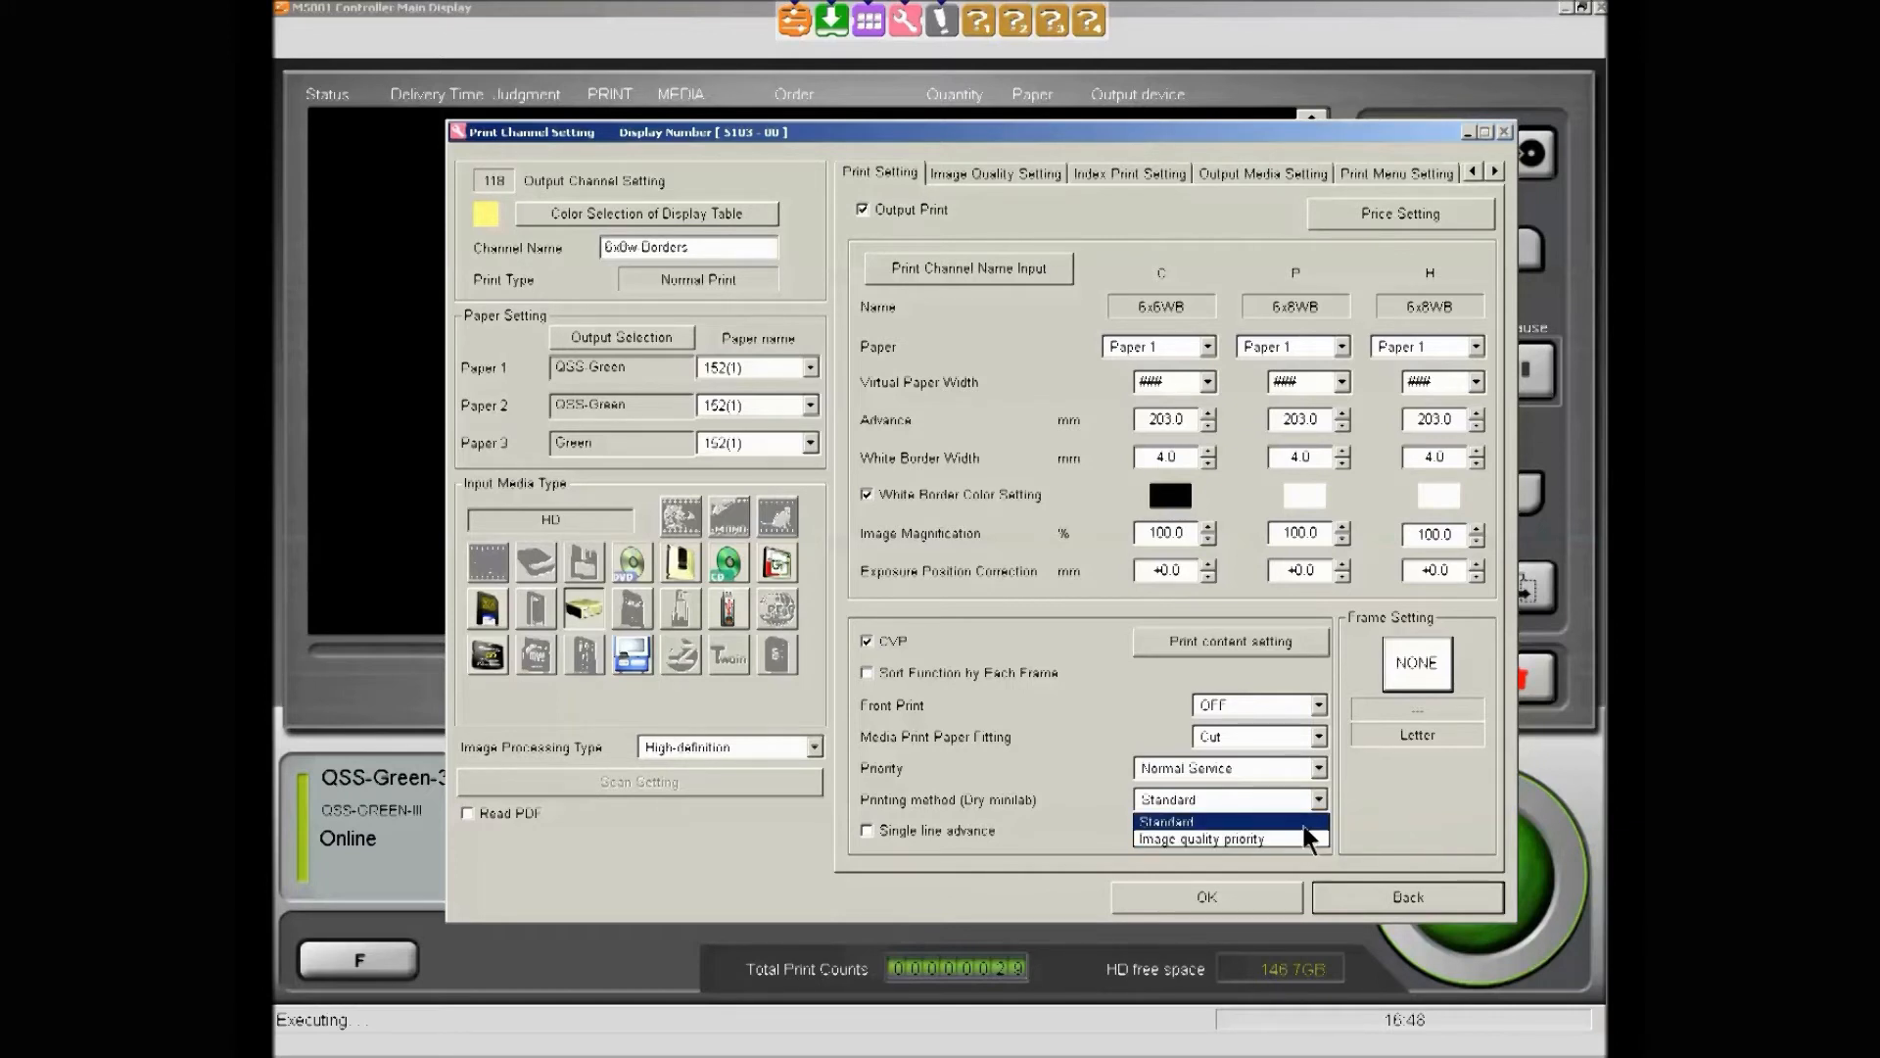
click(1304, 822)
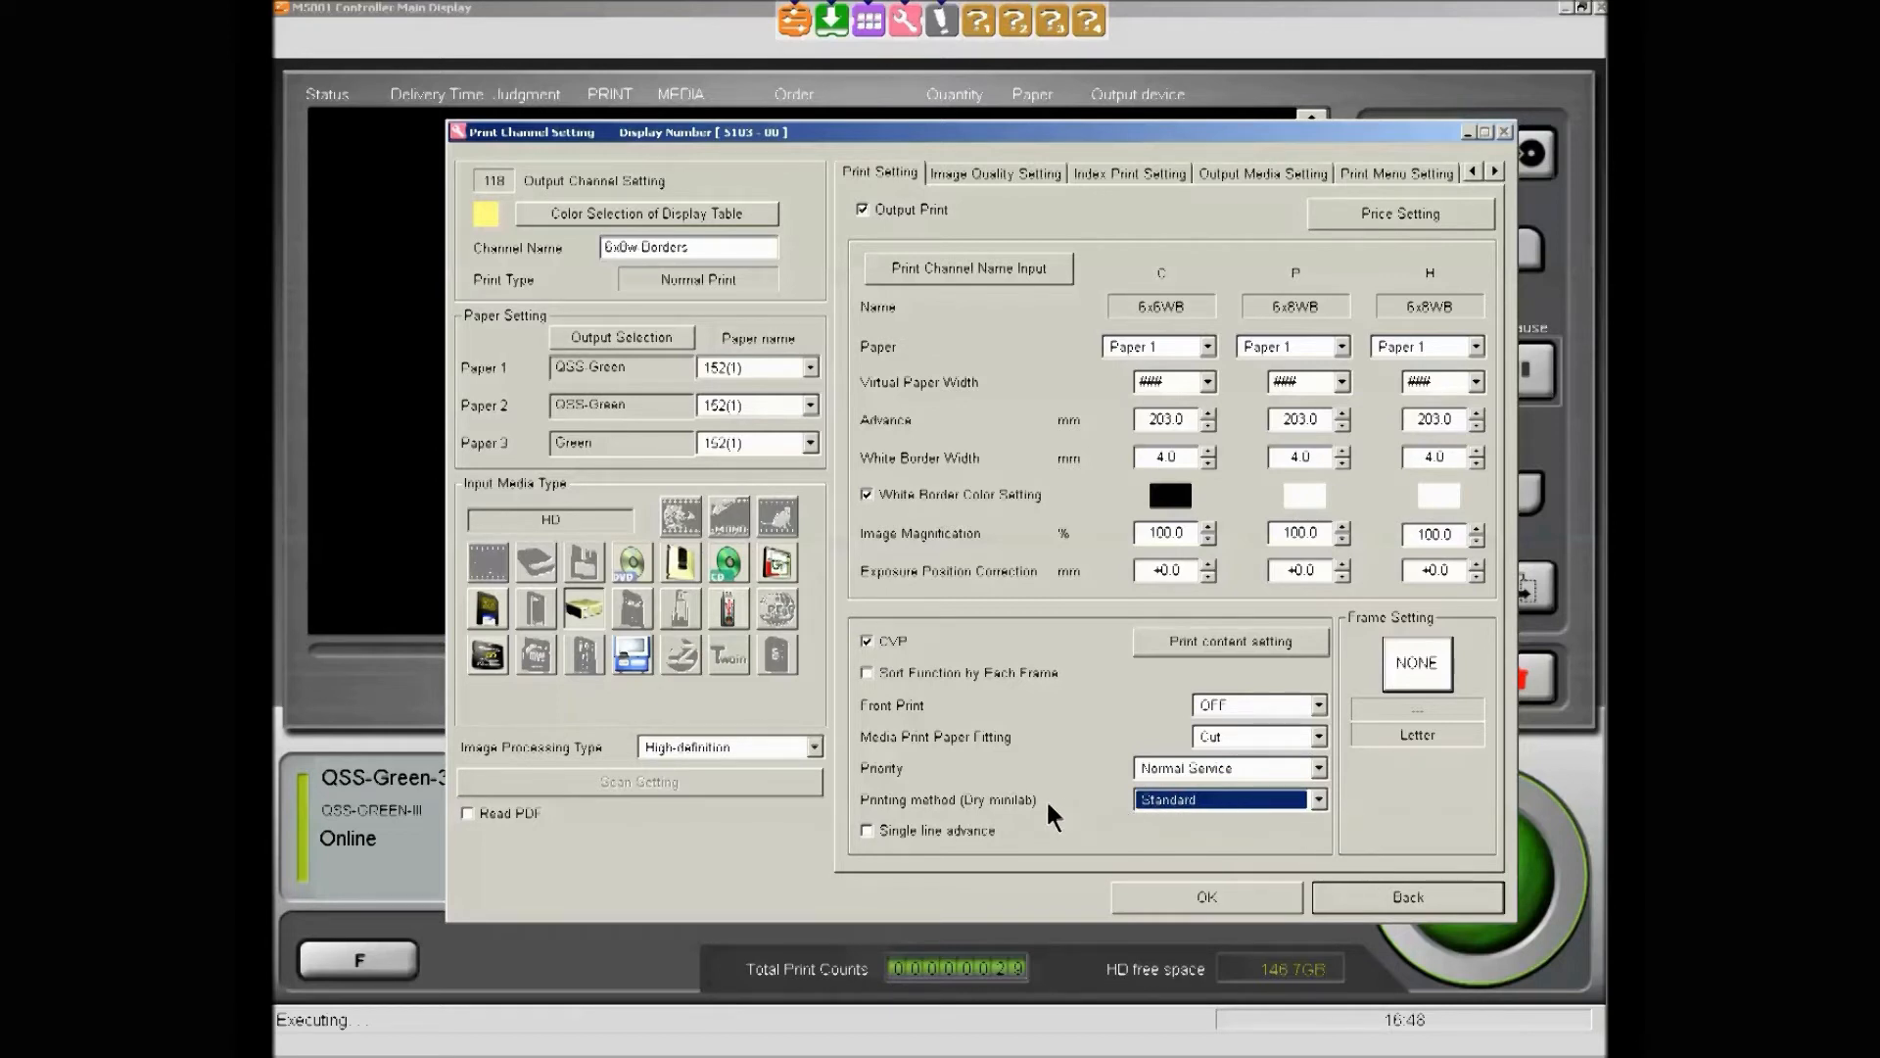
Try drawing a letter input area near the lower-right corner of a new frame for the 6x6WB print area
click(865, 831)
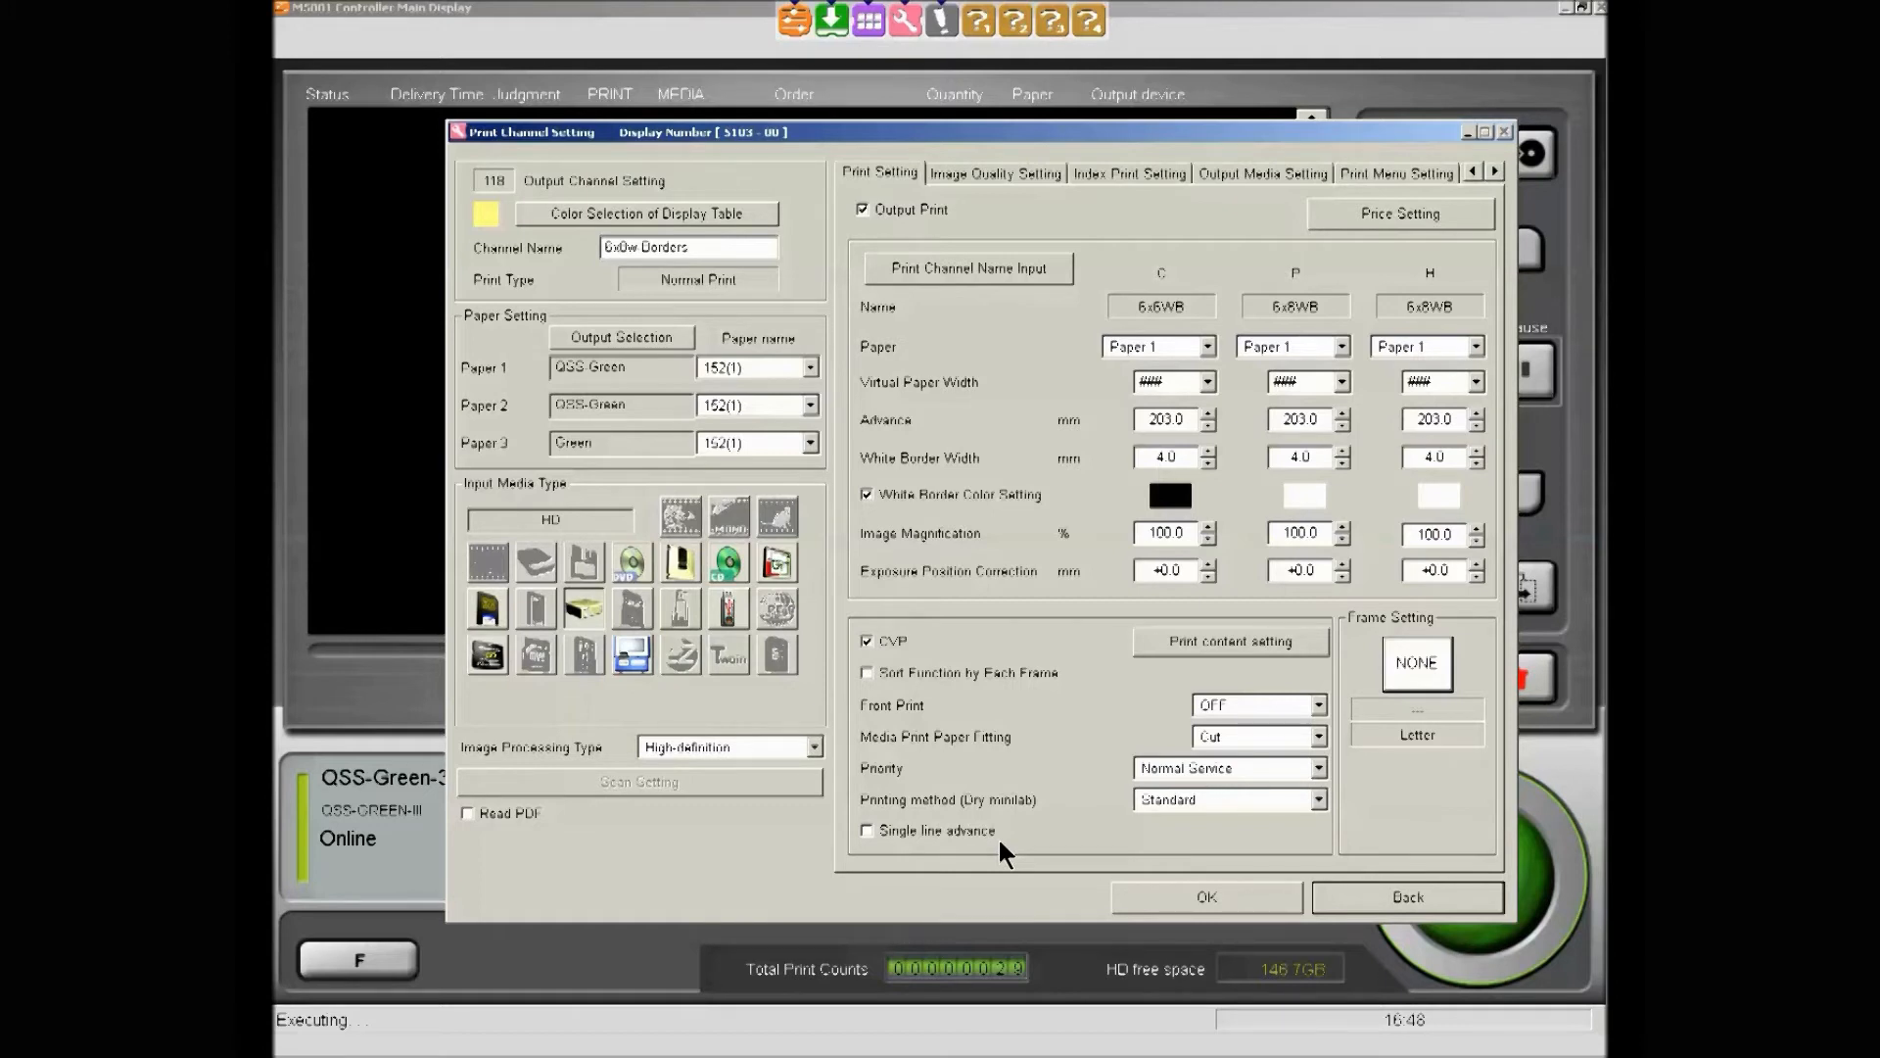
click(1432, 668)
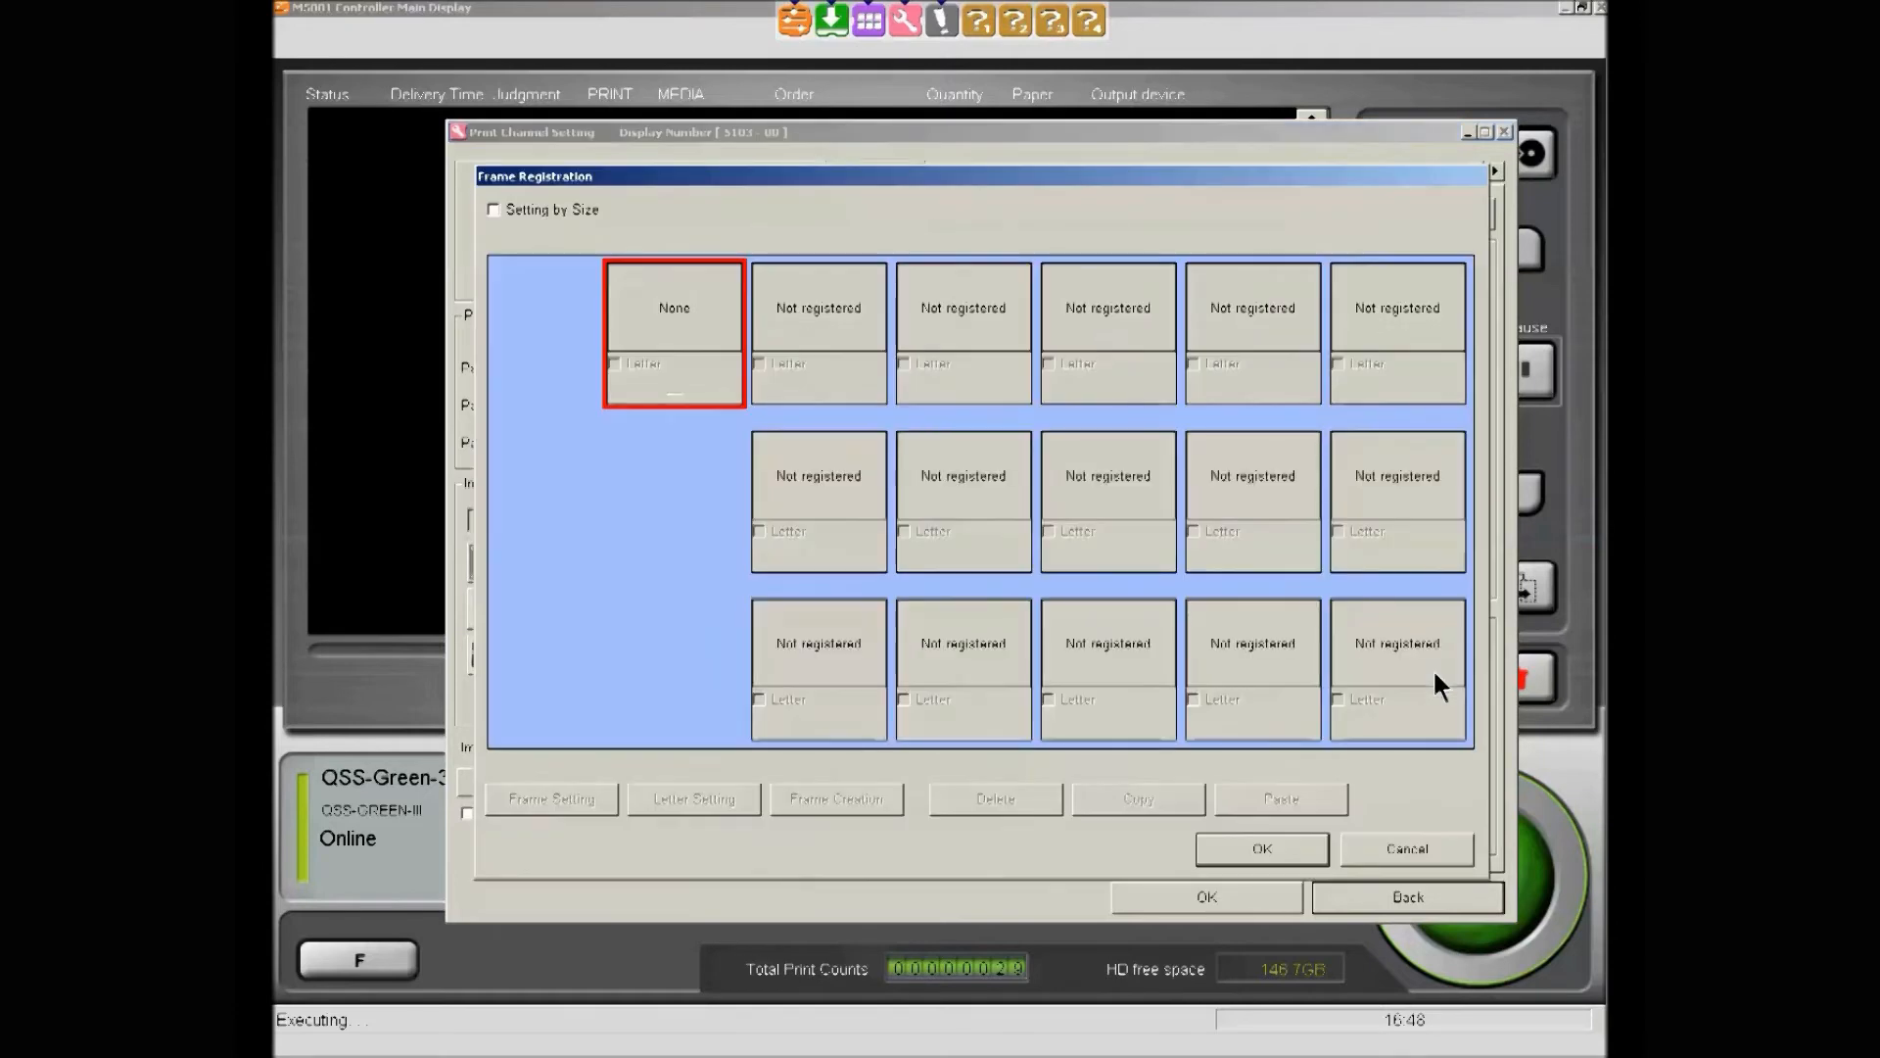
click(825, 329)
double_click(825, 329)
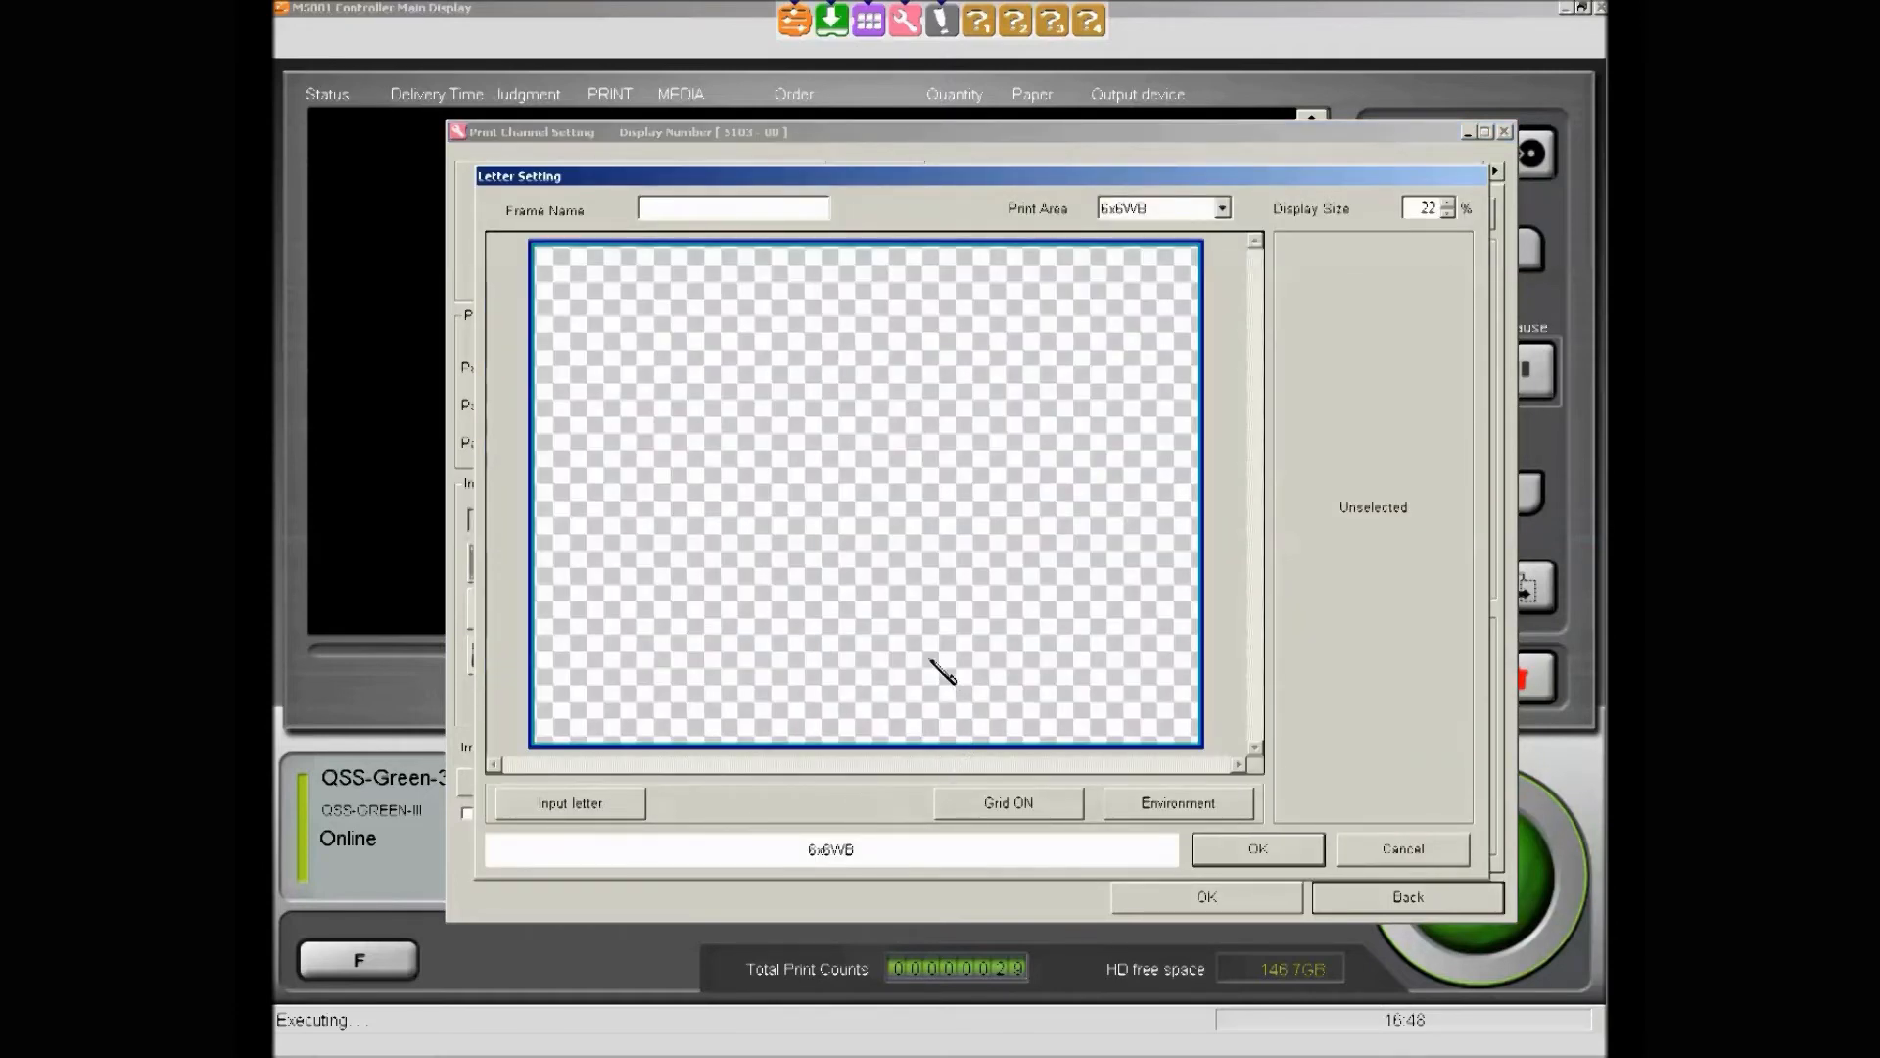
drag(901, 634, 1146, 729)
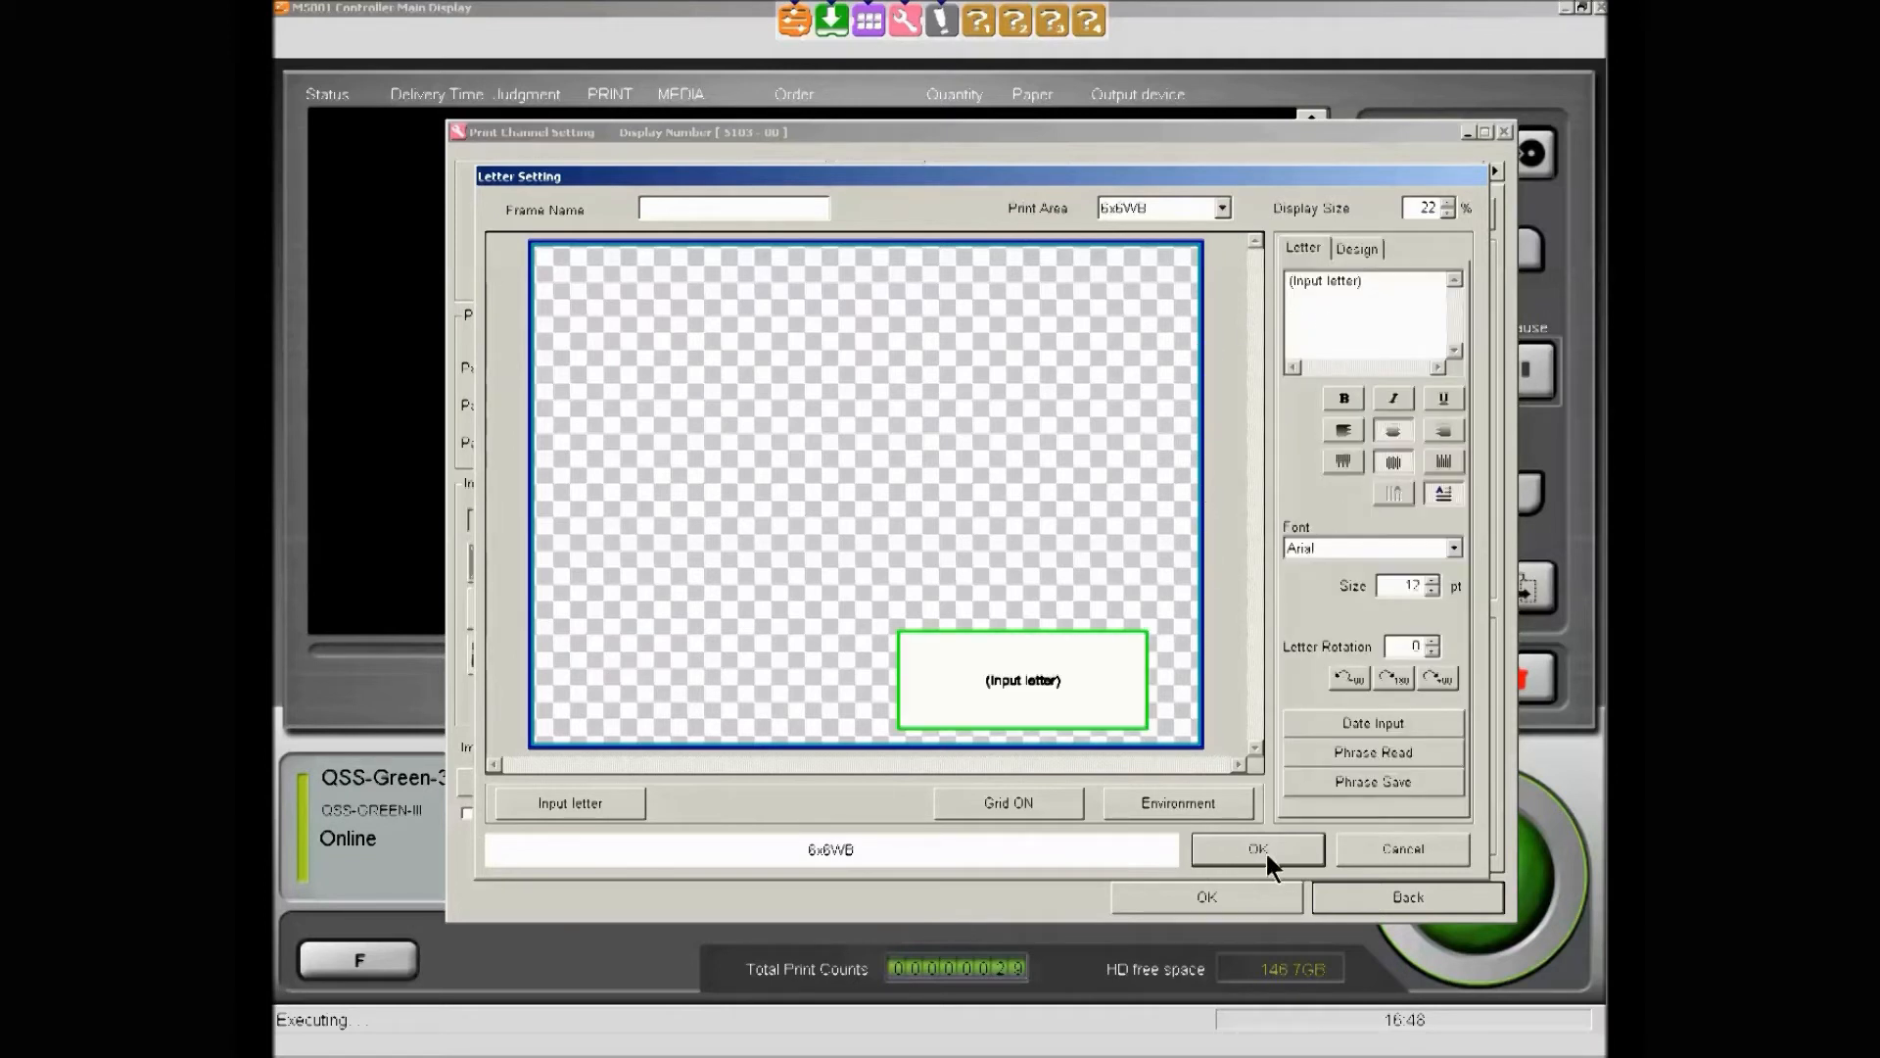
click(1396, 852)
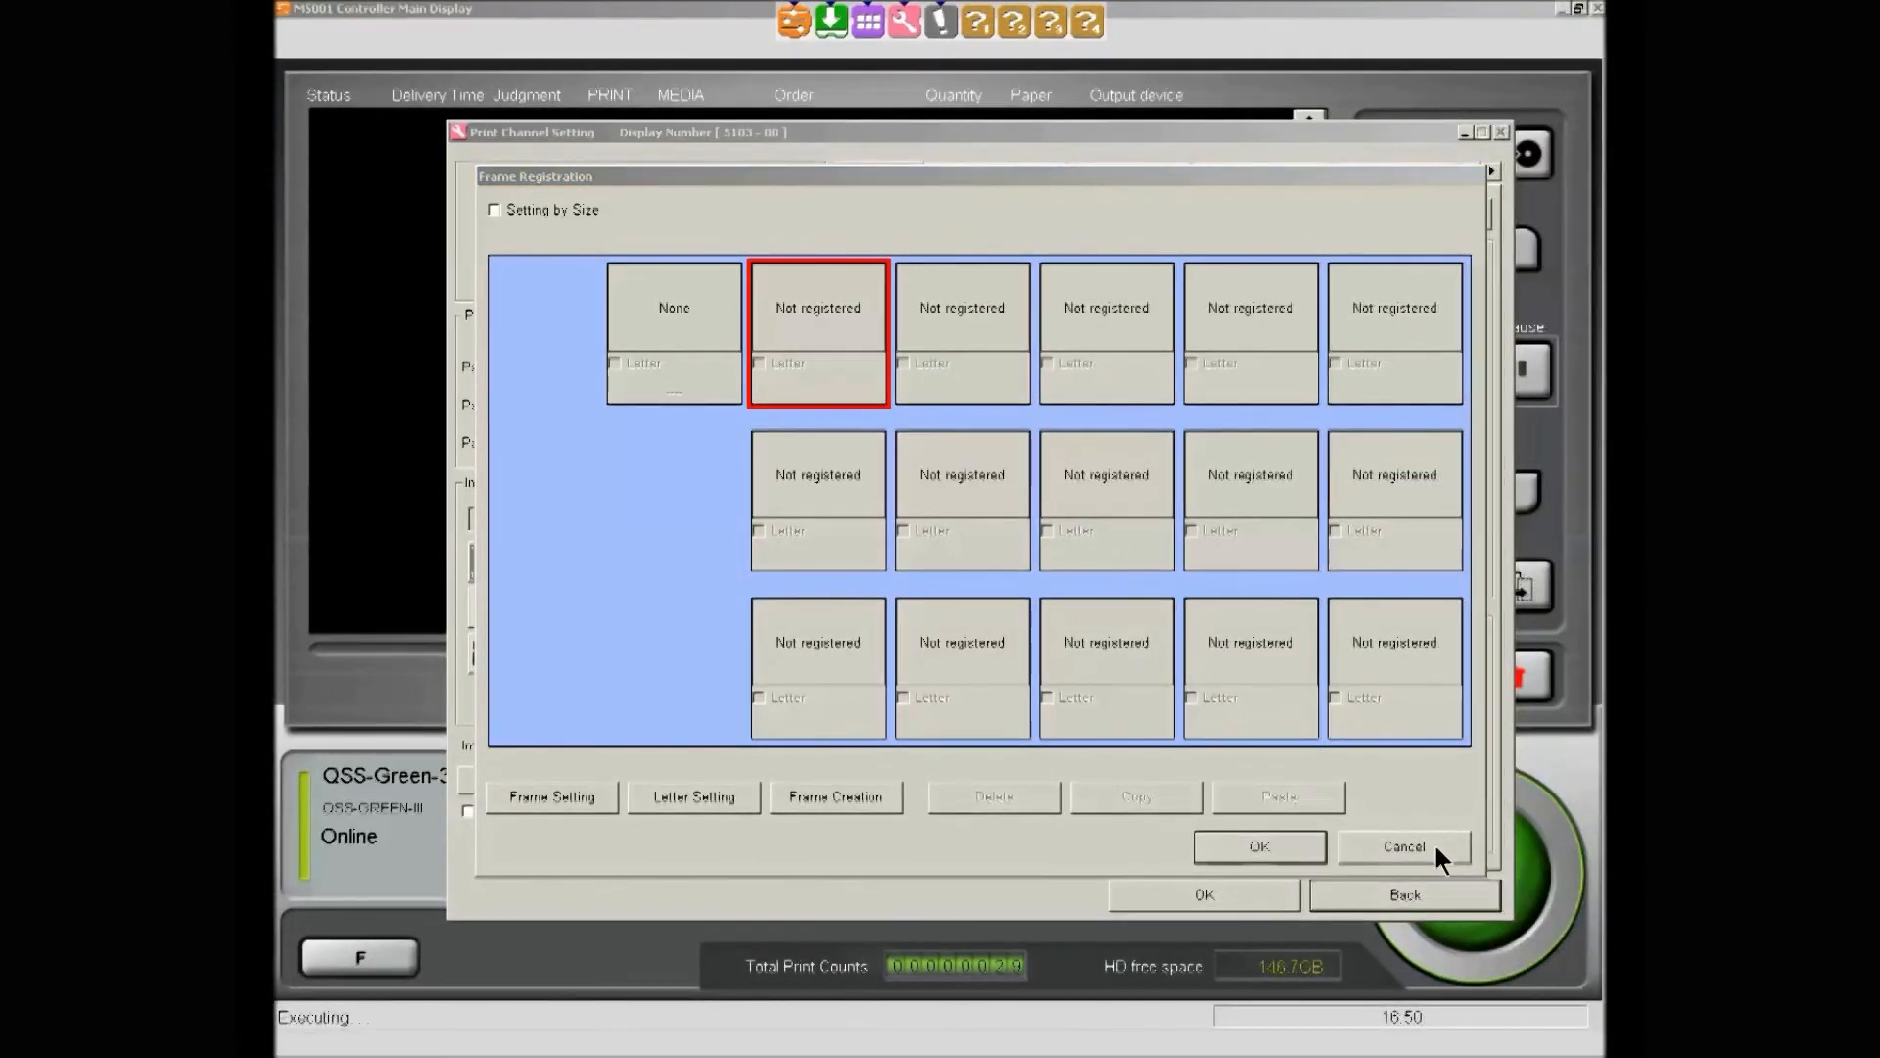
click(1436, 848)
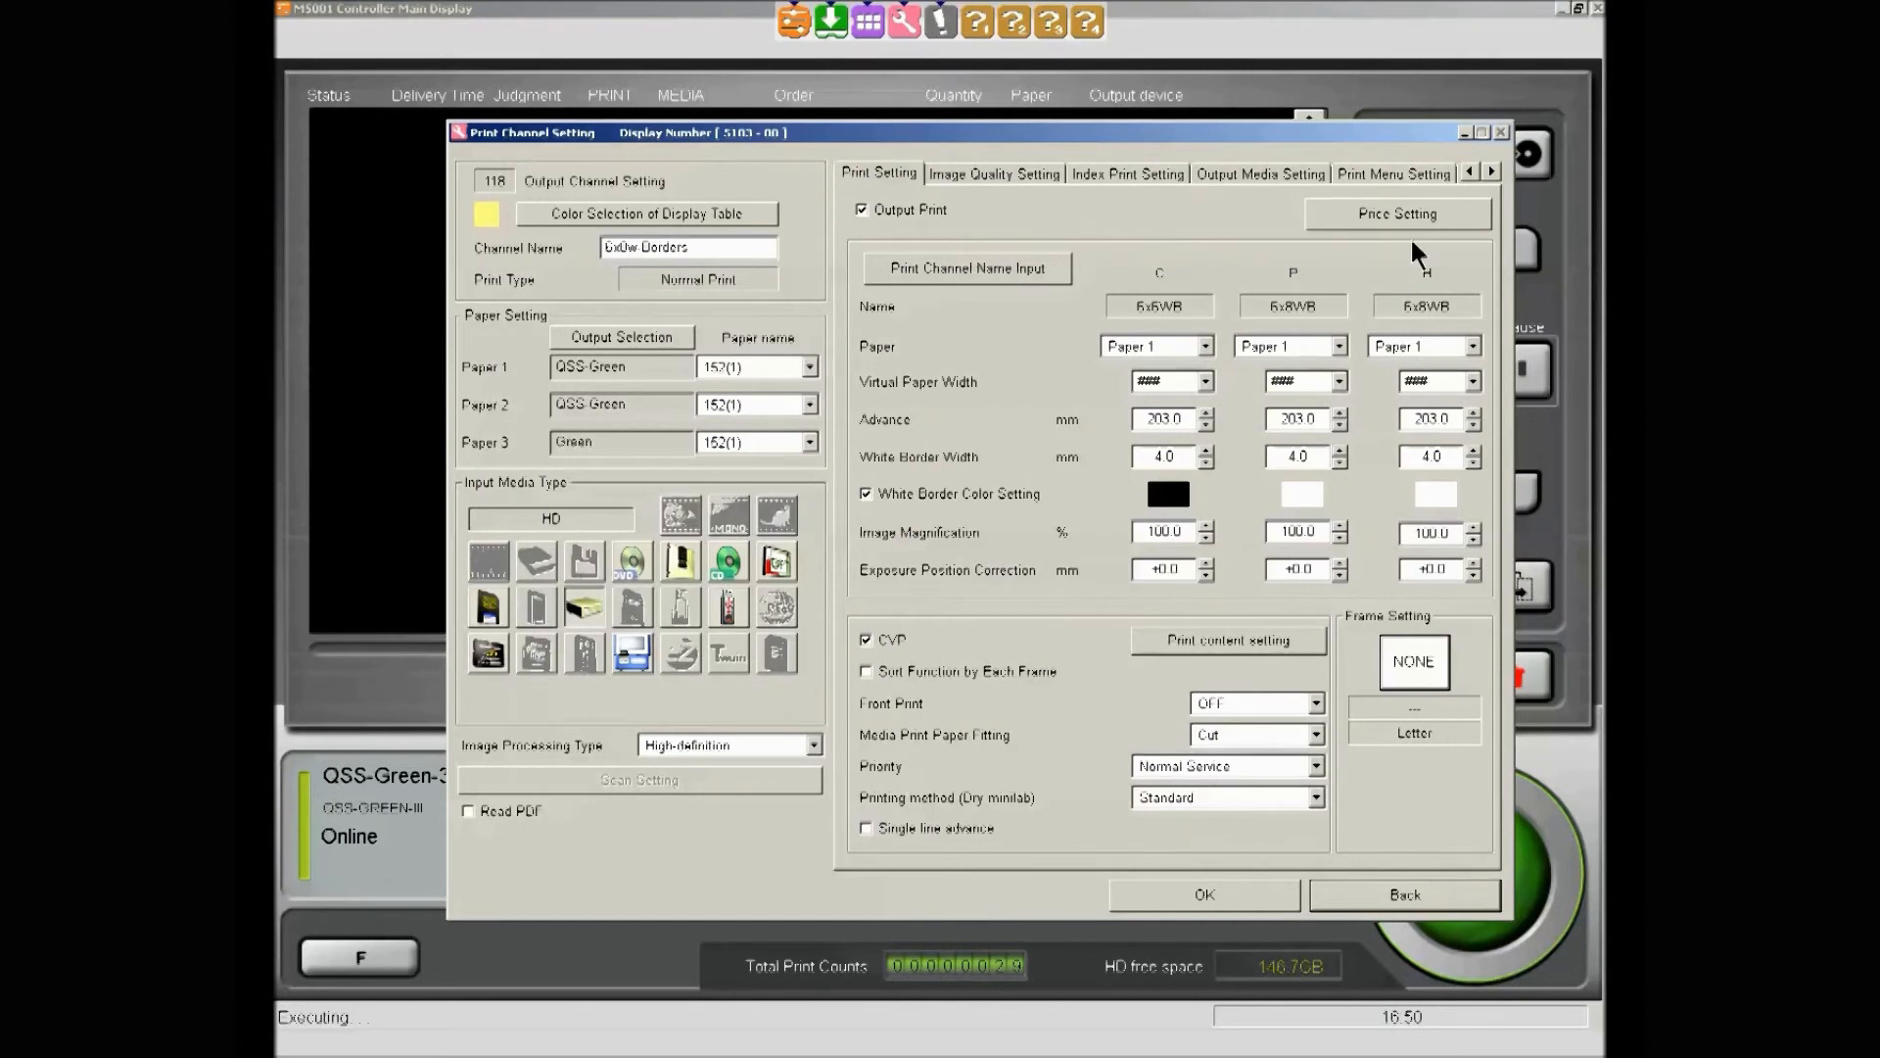
Examine the channel's price setting, then its DSA and Balance Memory image quality corrections
click(1412, 209)
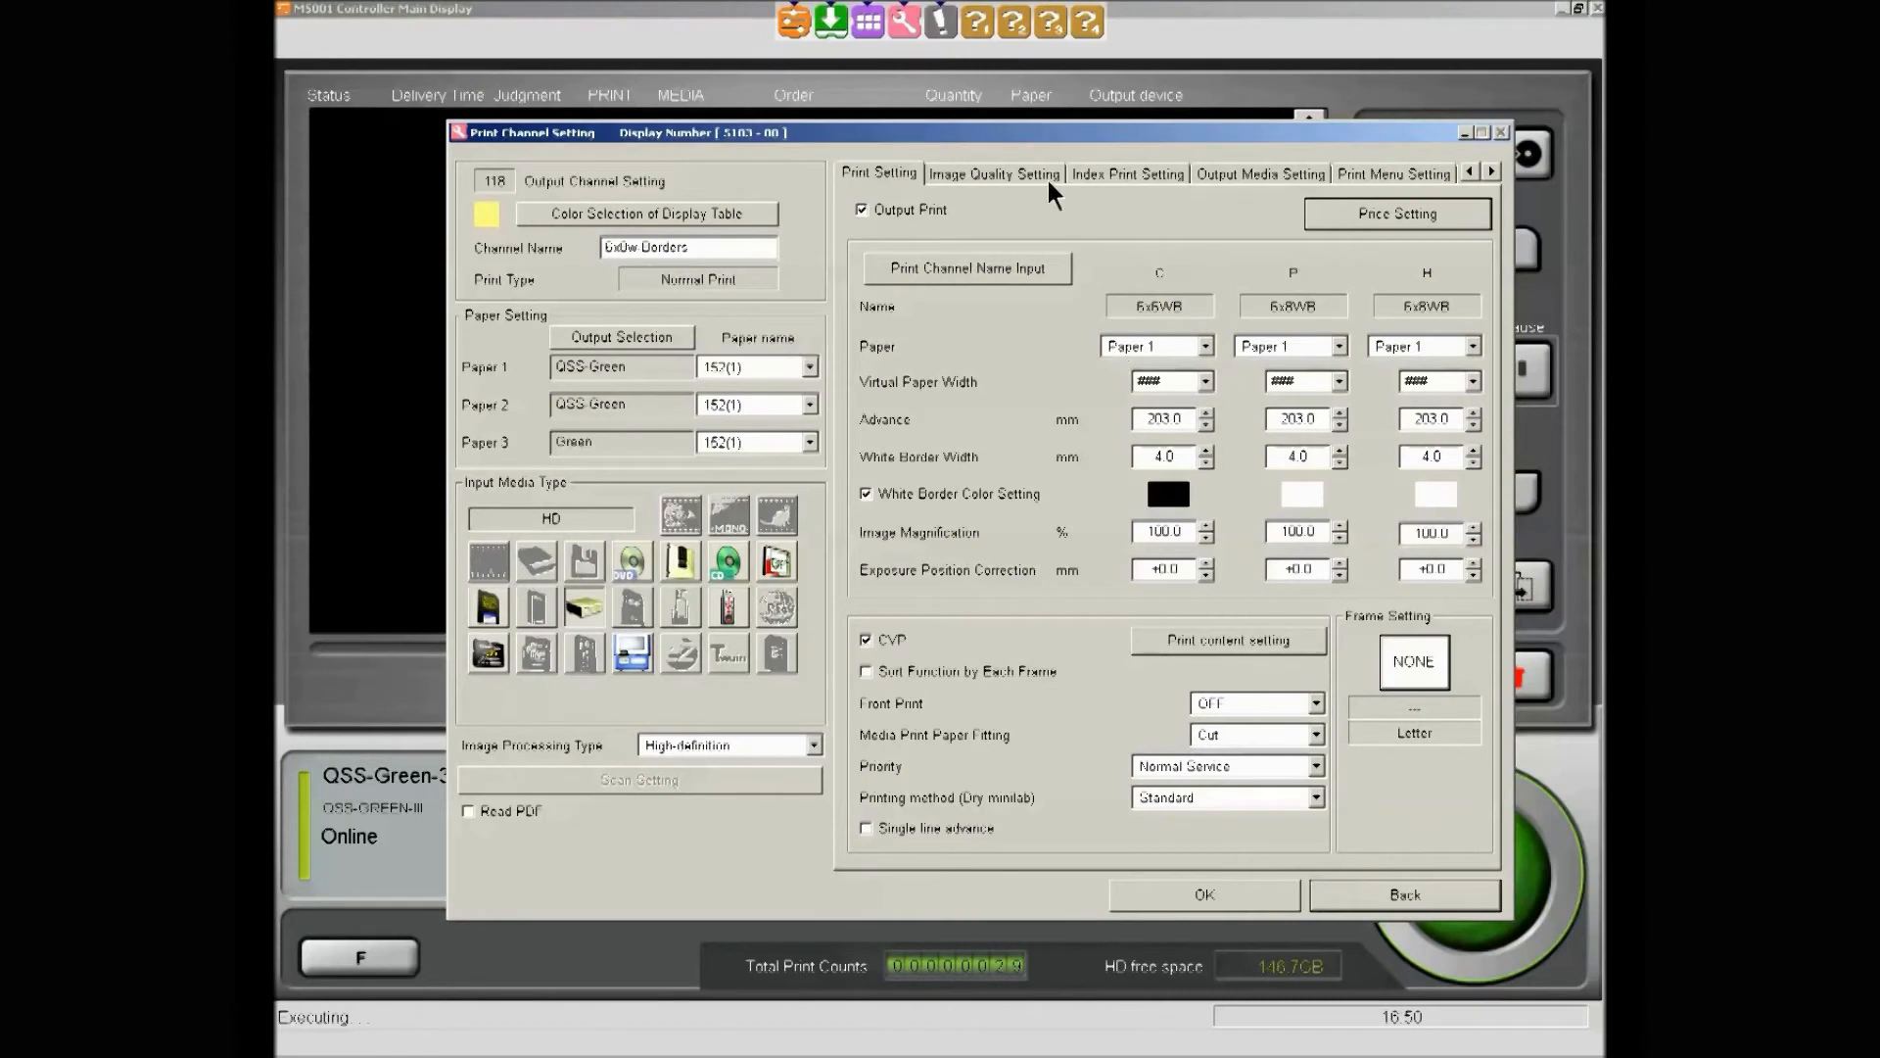
click(1046, 176)
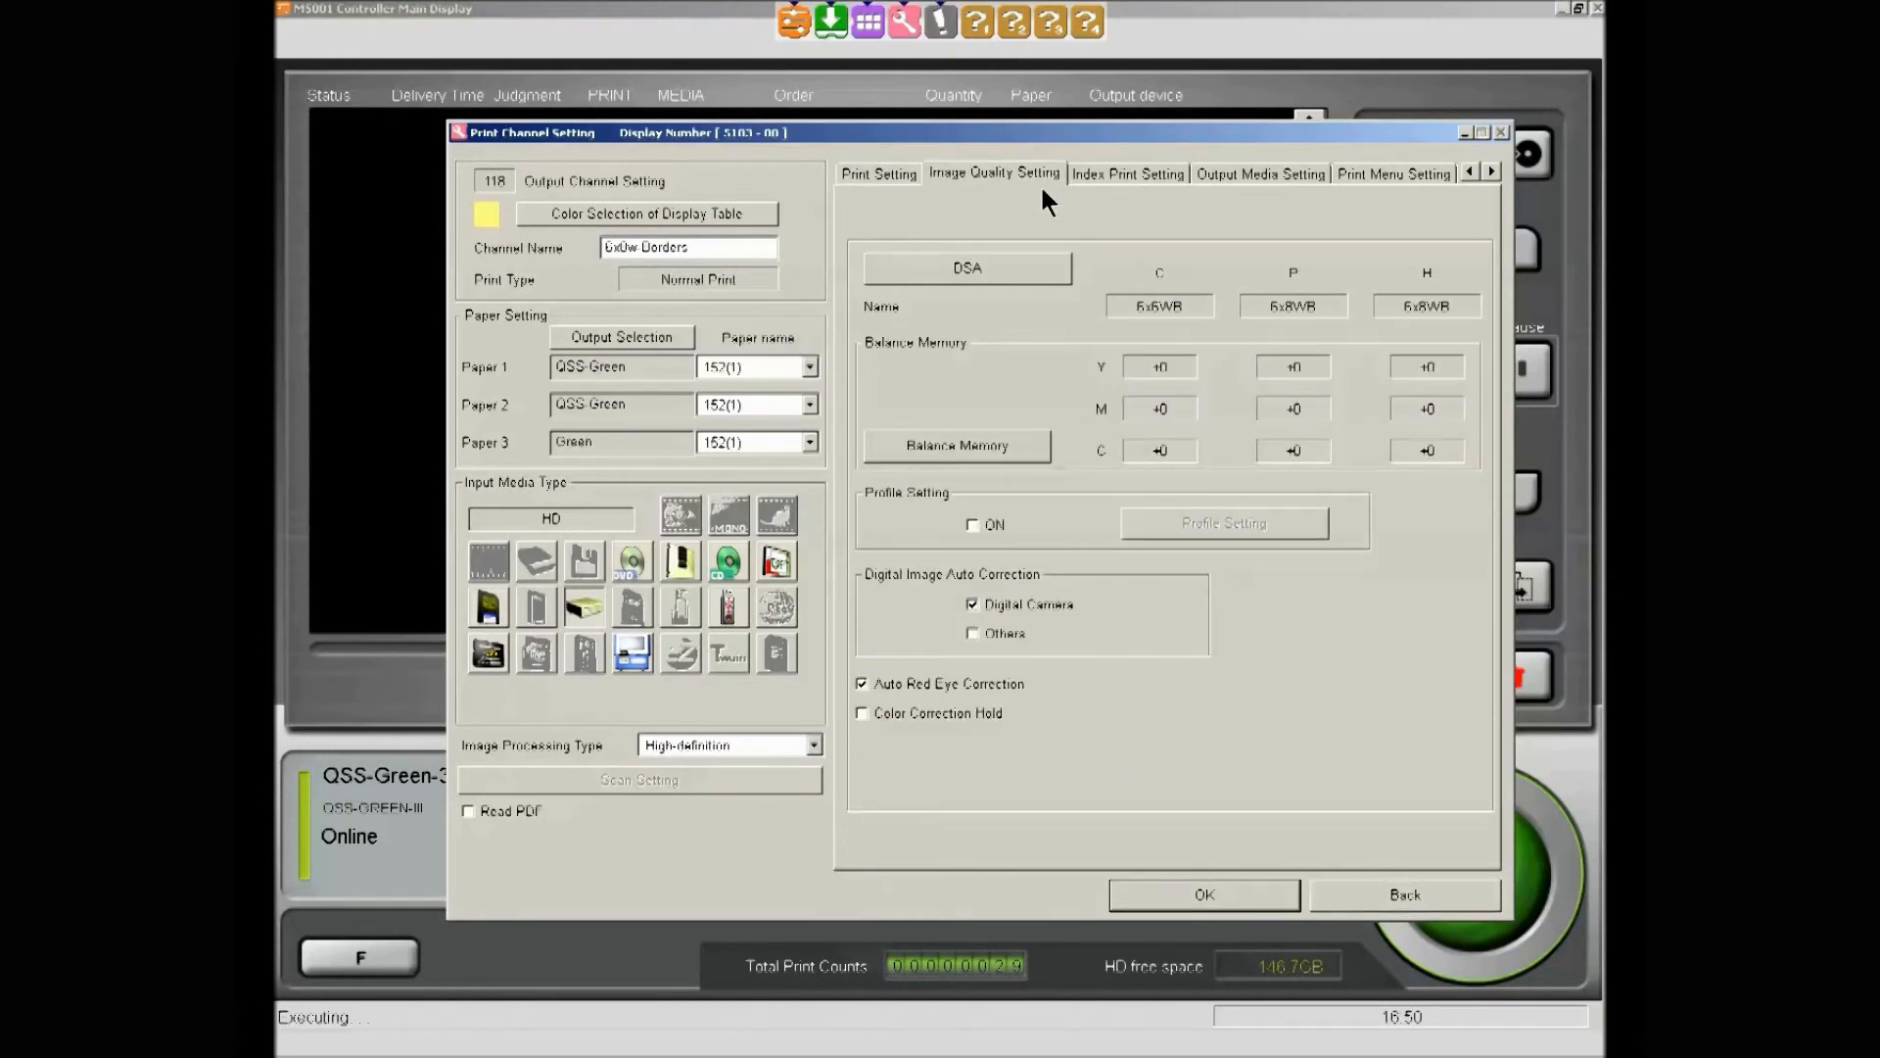
click(1063, 272)
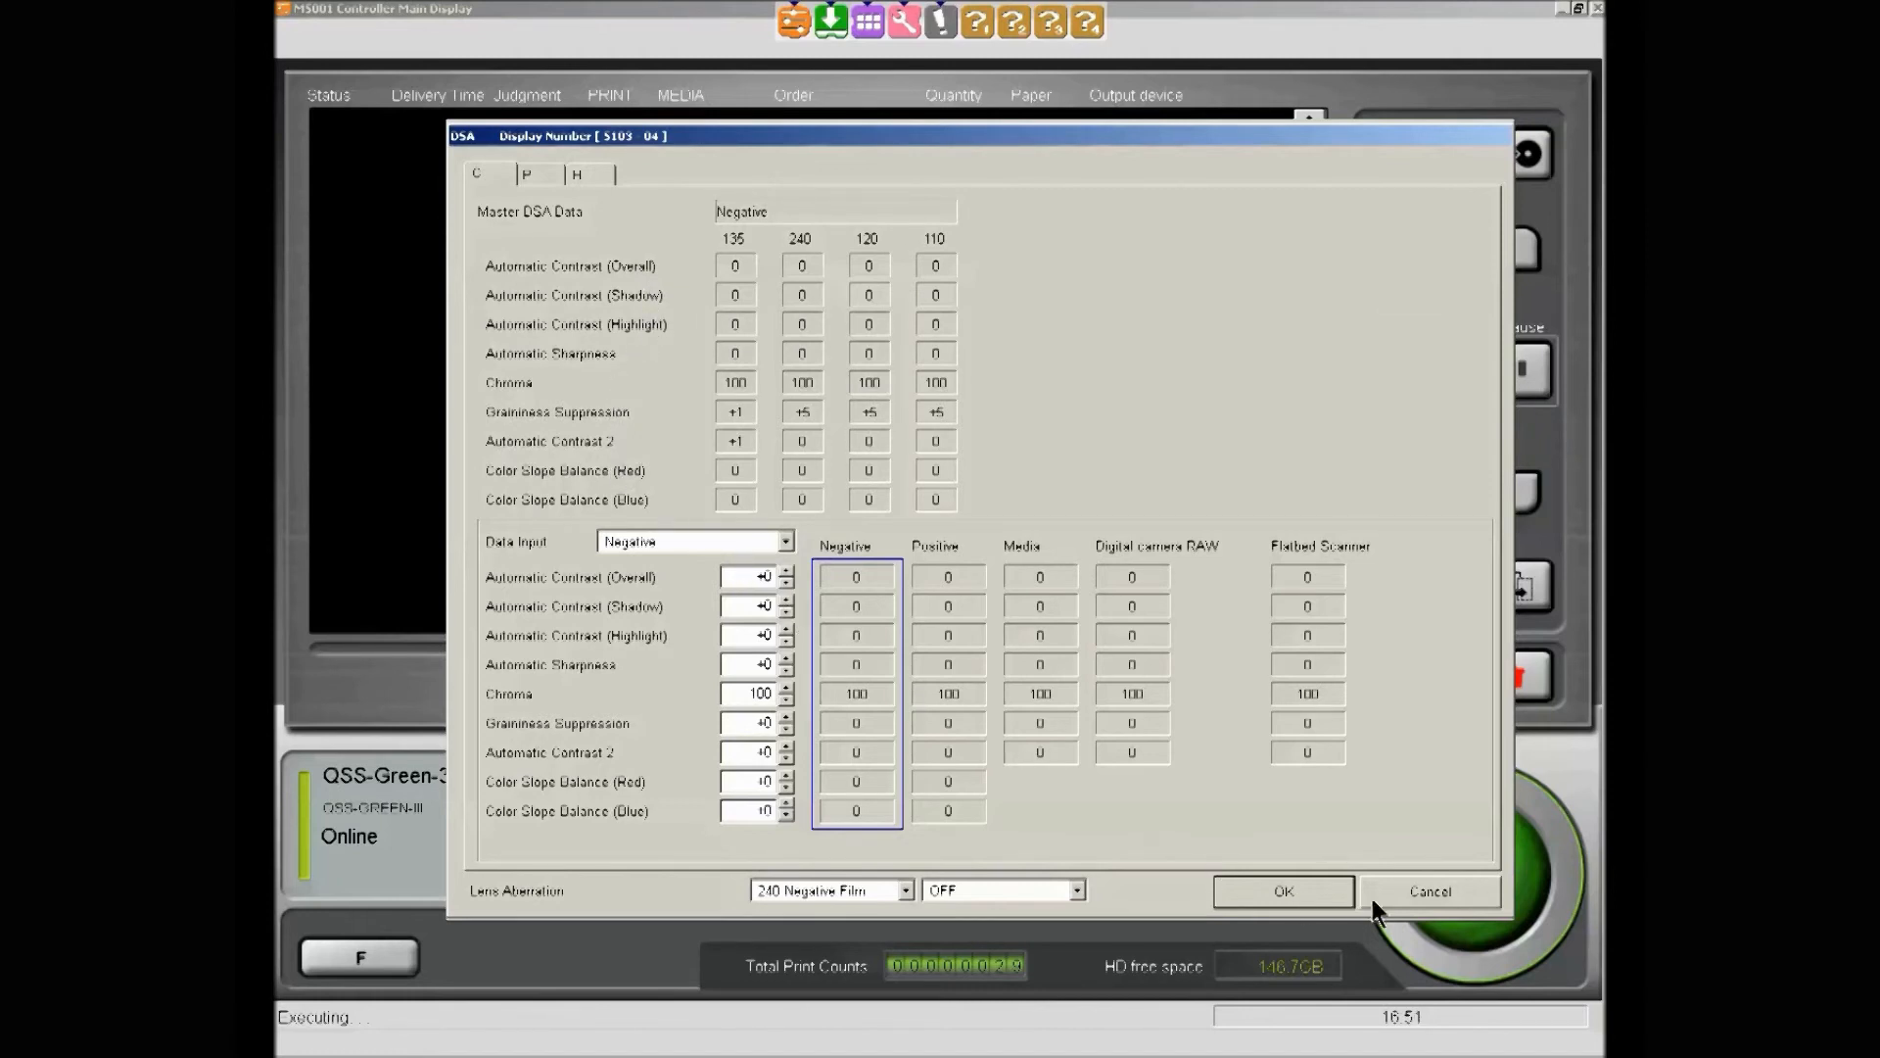
click(1396, 894)
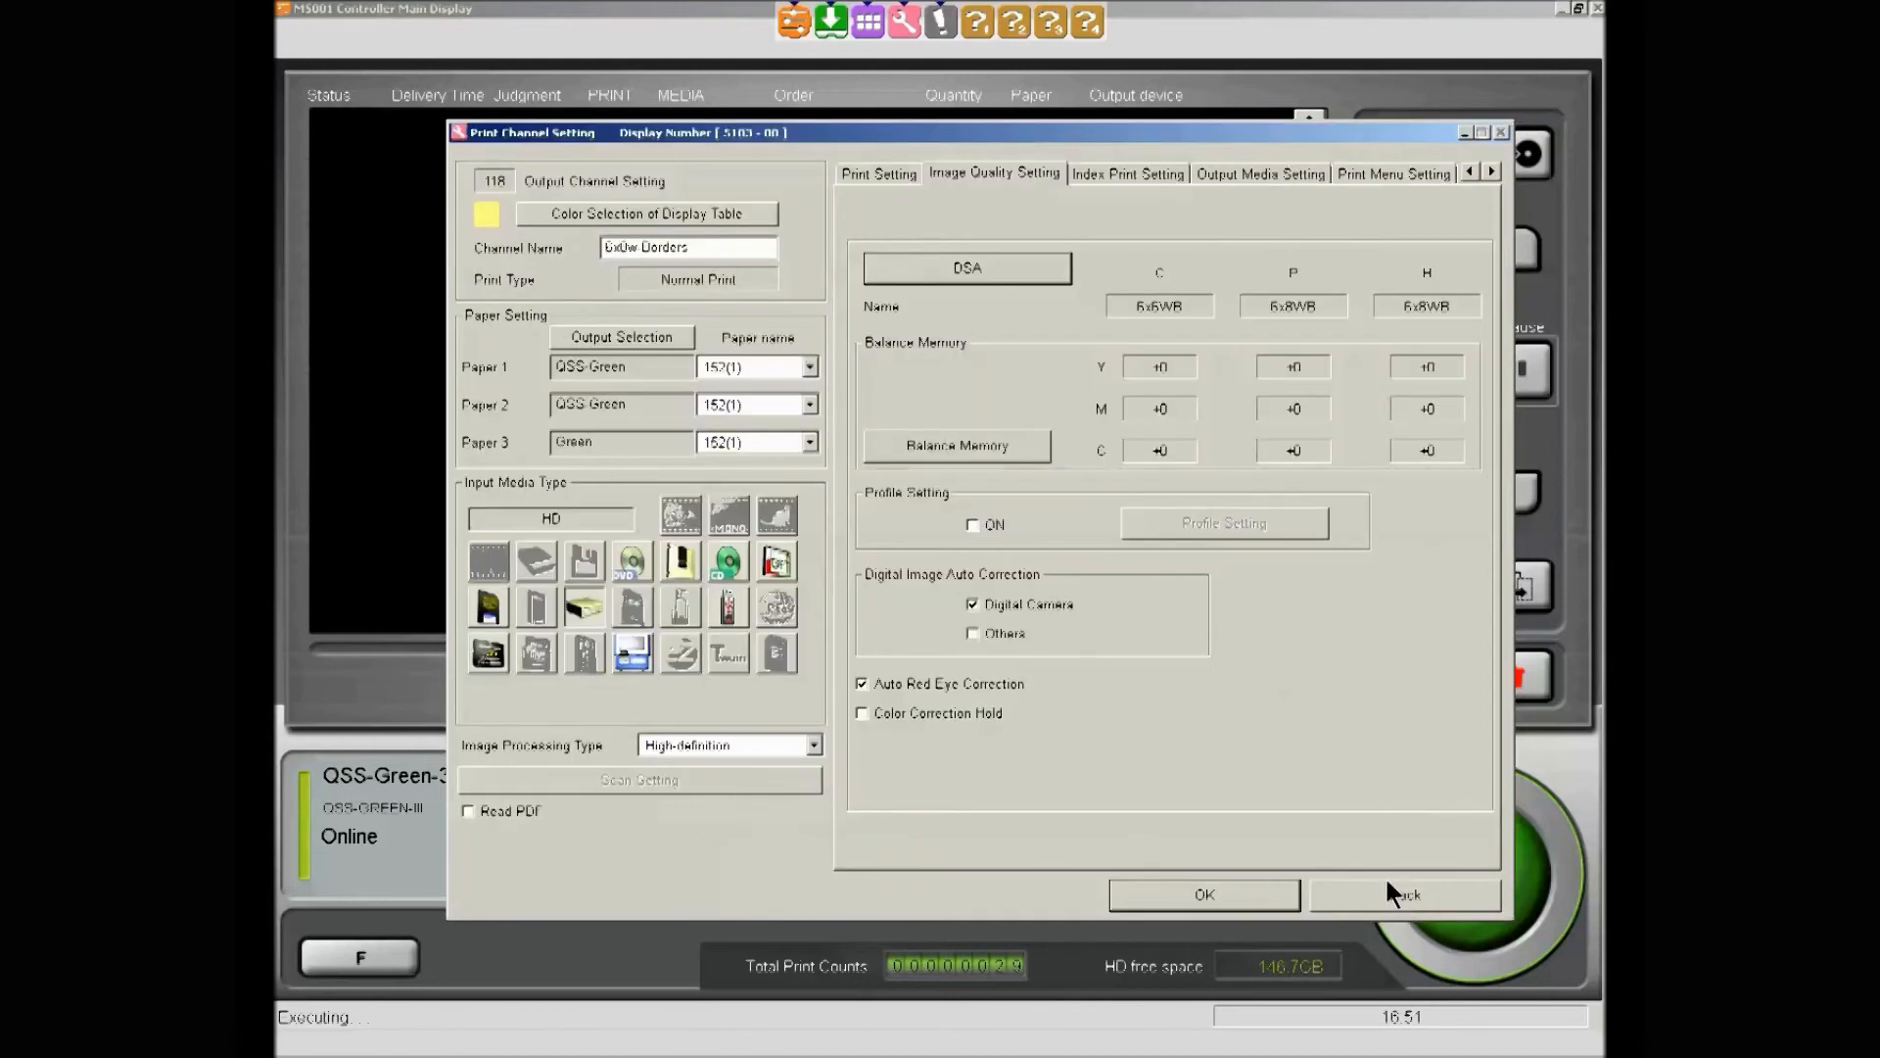
click(997, 442)
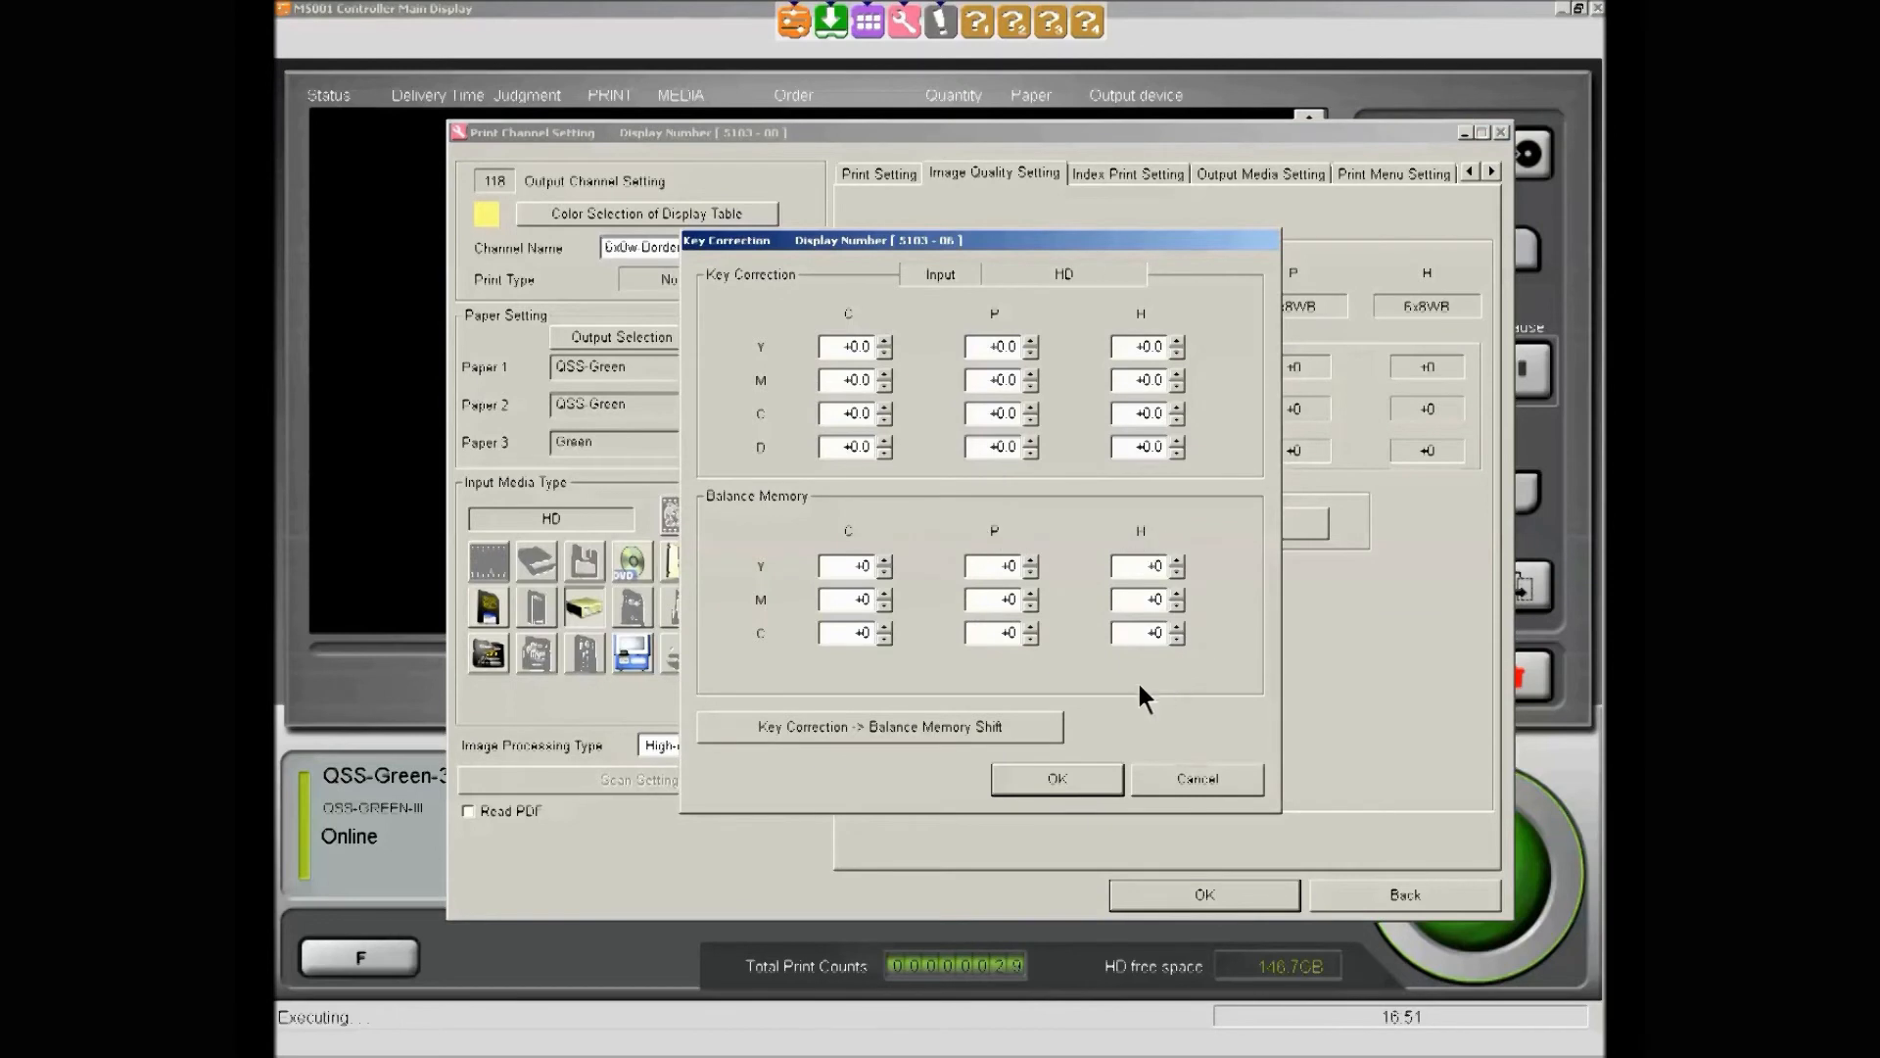
click(1179, 780)
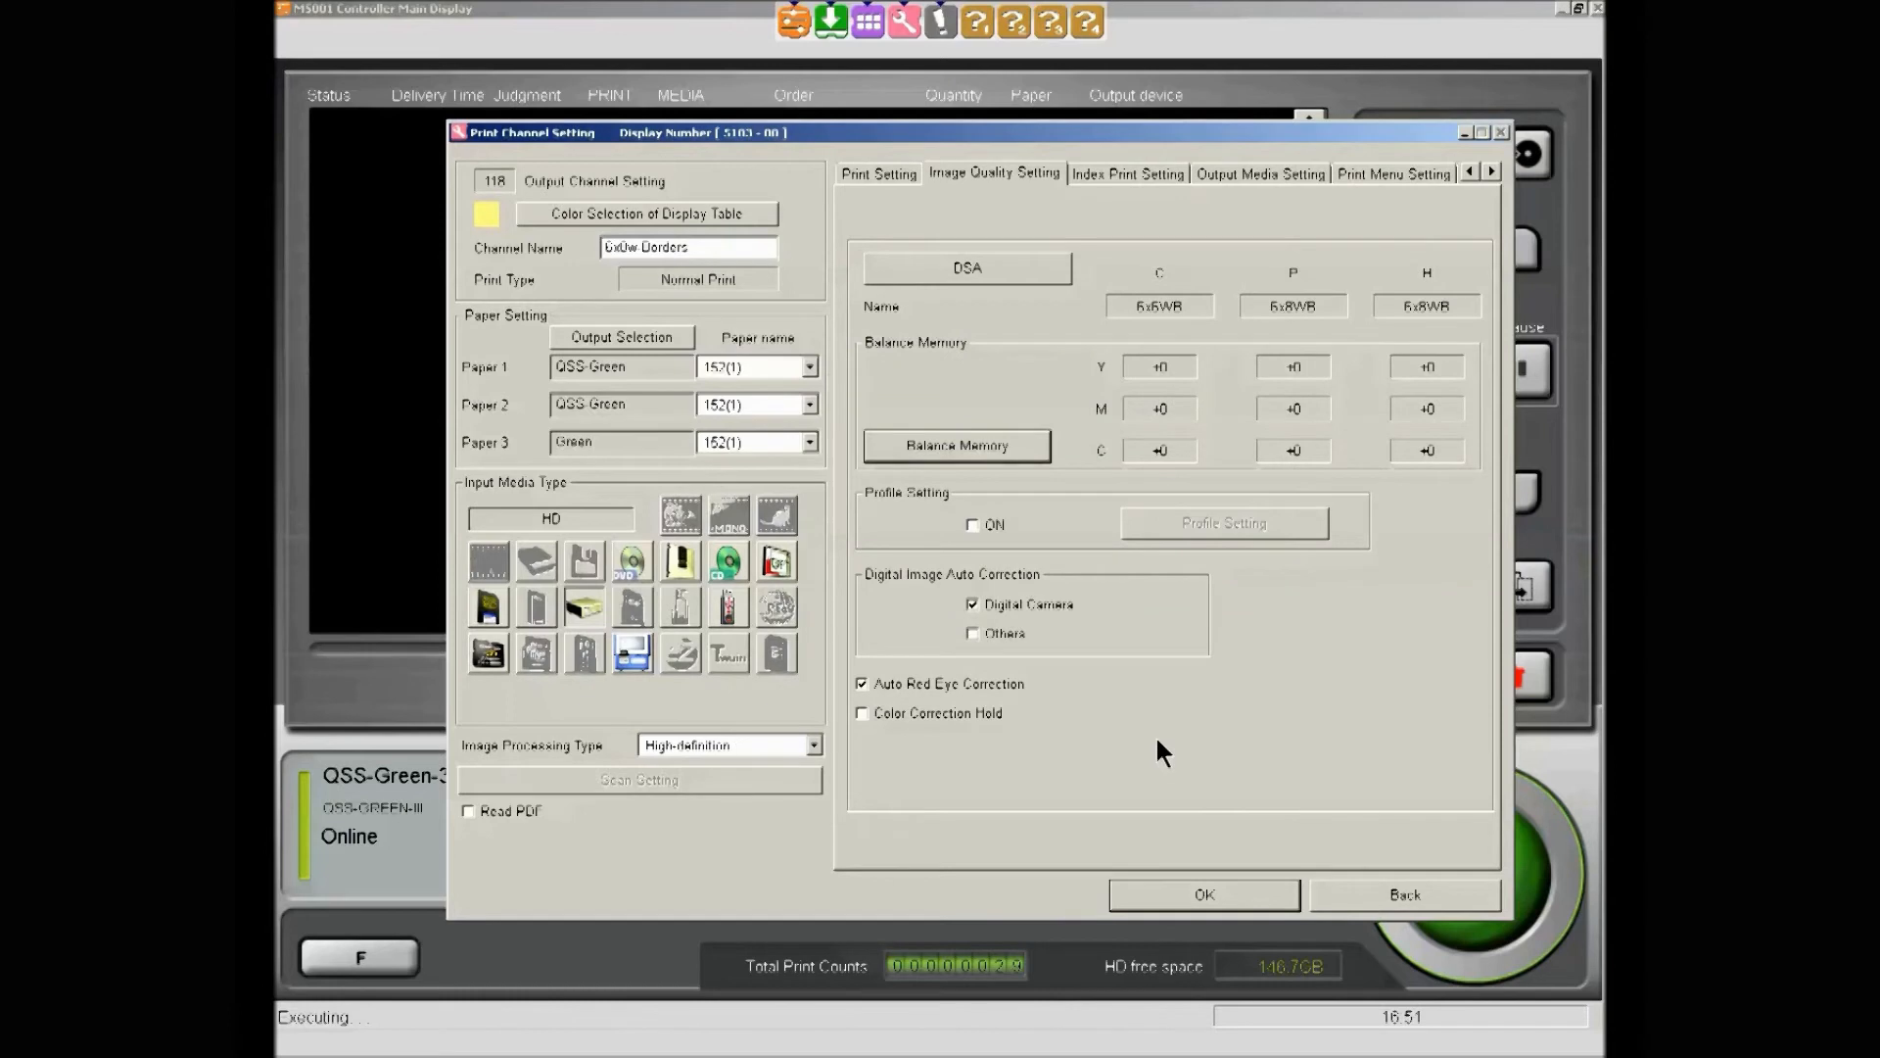
Try switching on the profile setting and Color Correction Hold for the channel's image quality
click(973, 526)
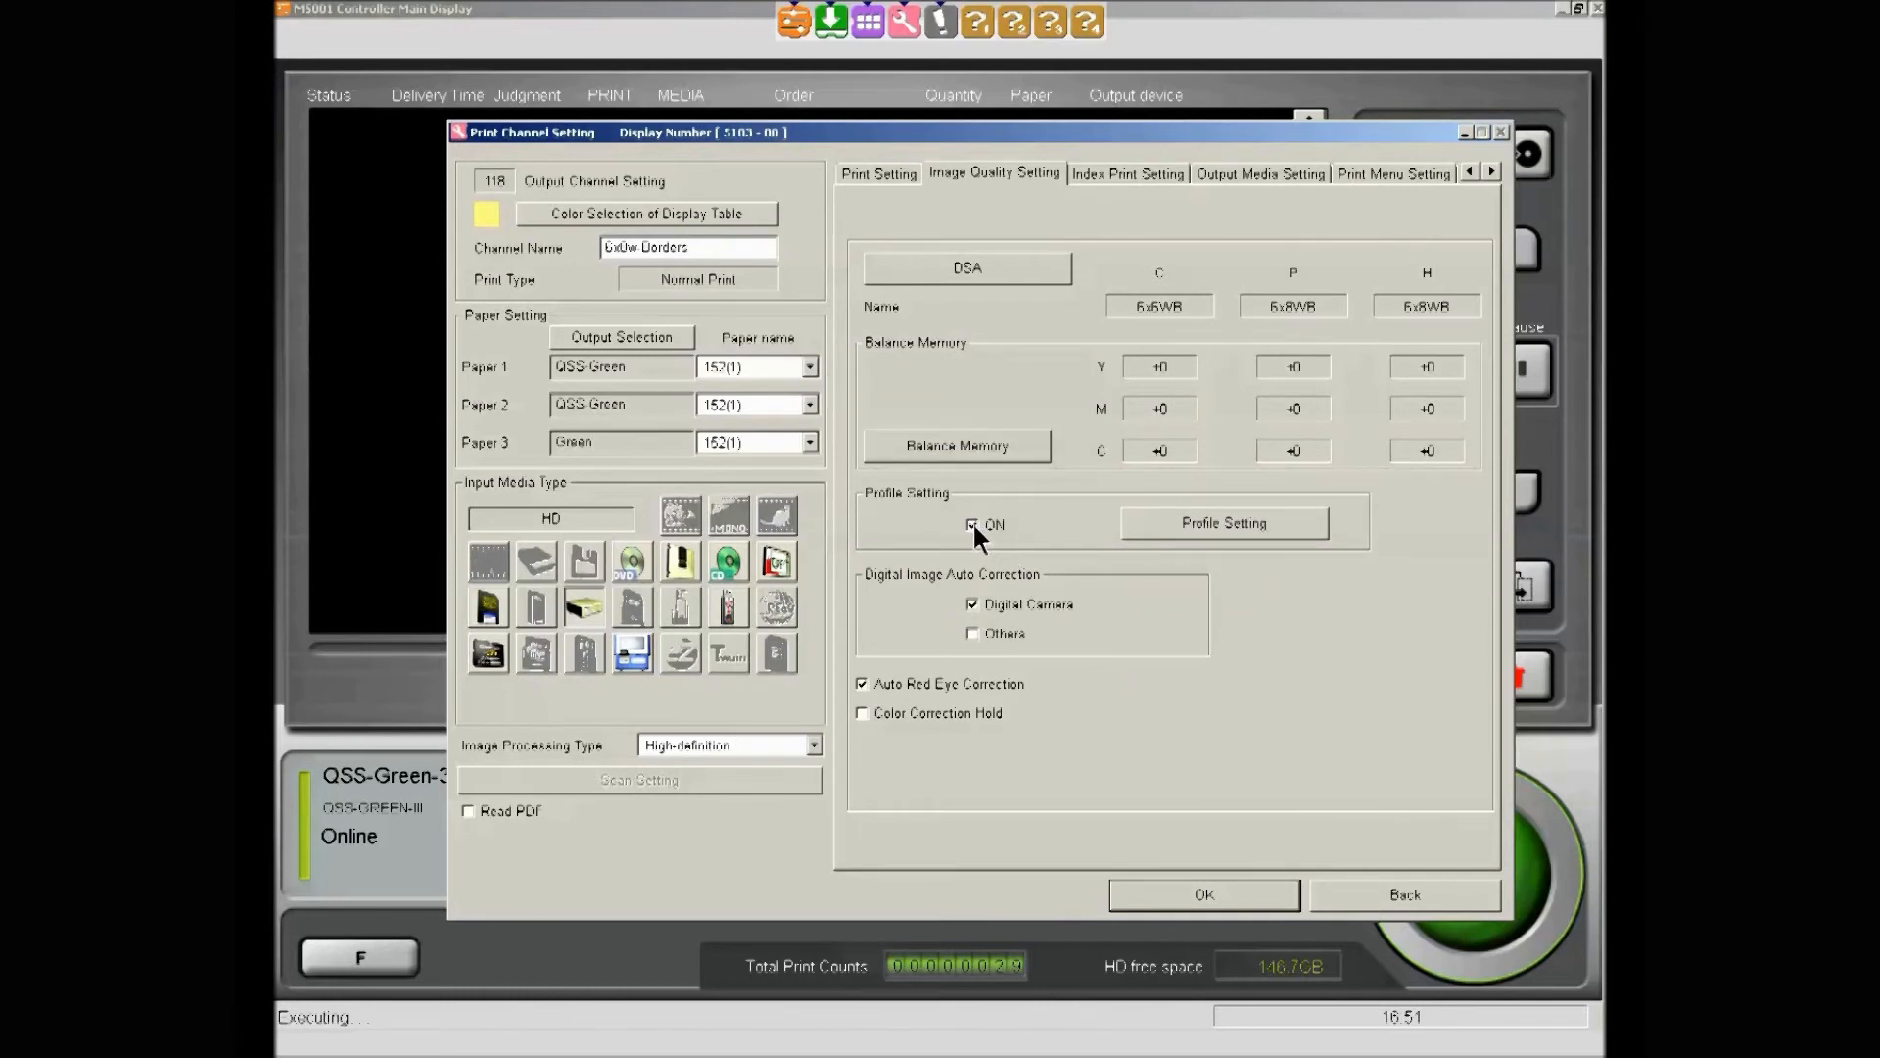
click(972, 526)
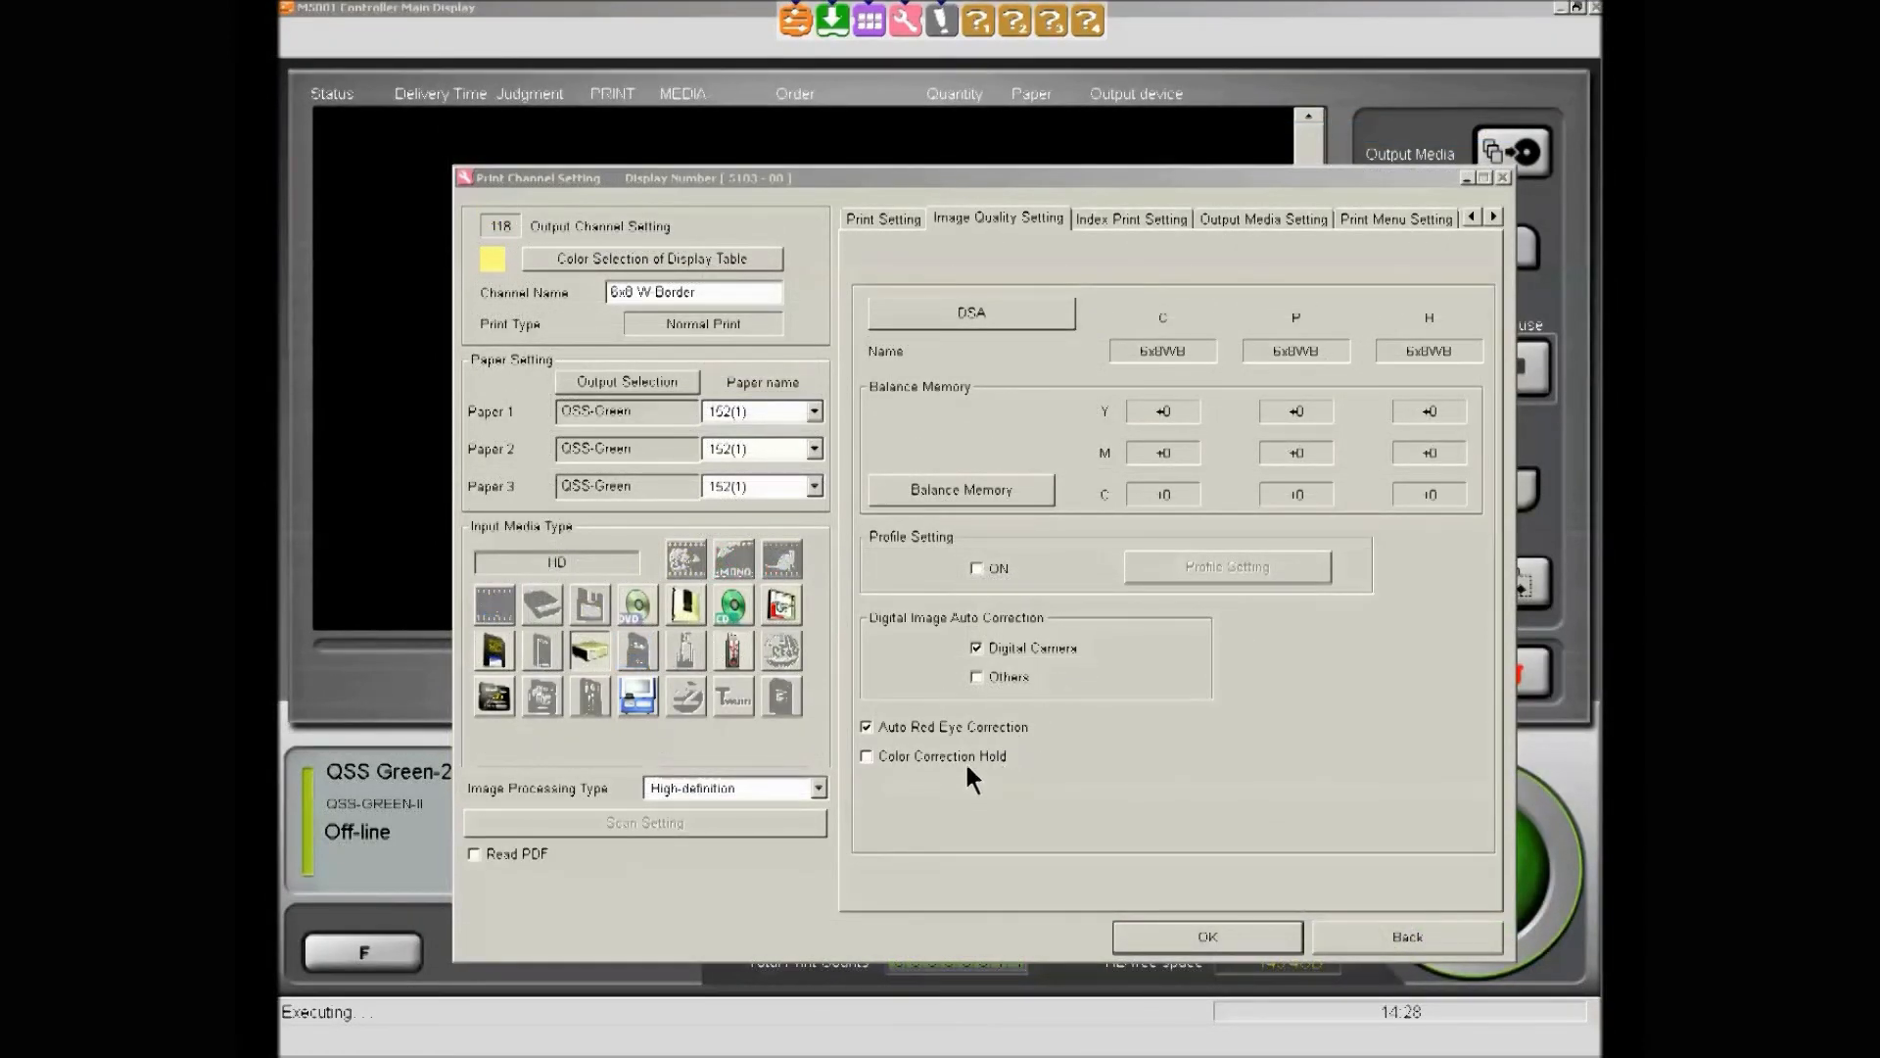
click(866, 756)
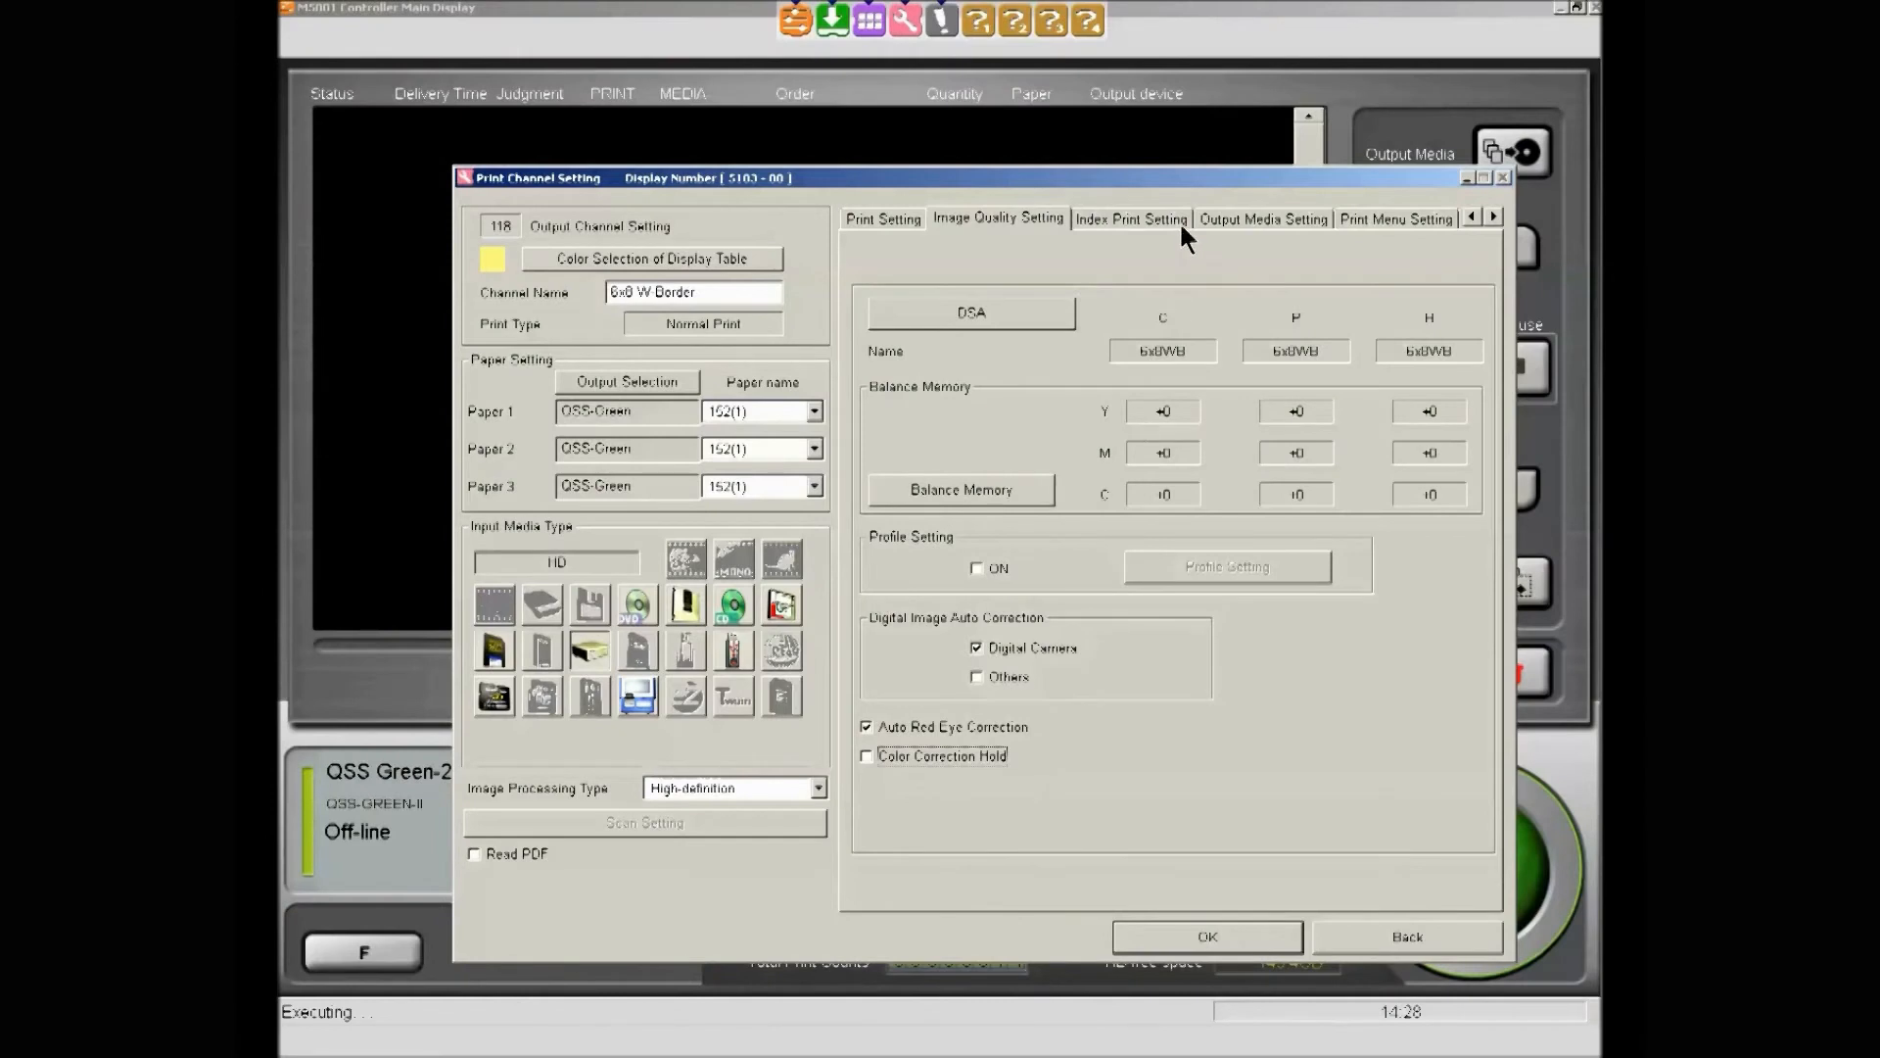
Enable index print output and use the 4R(PC) index print size on Paper 1 for Media
click(1183, 233)
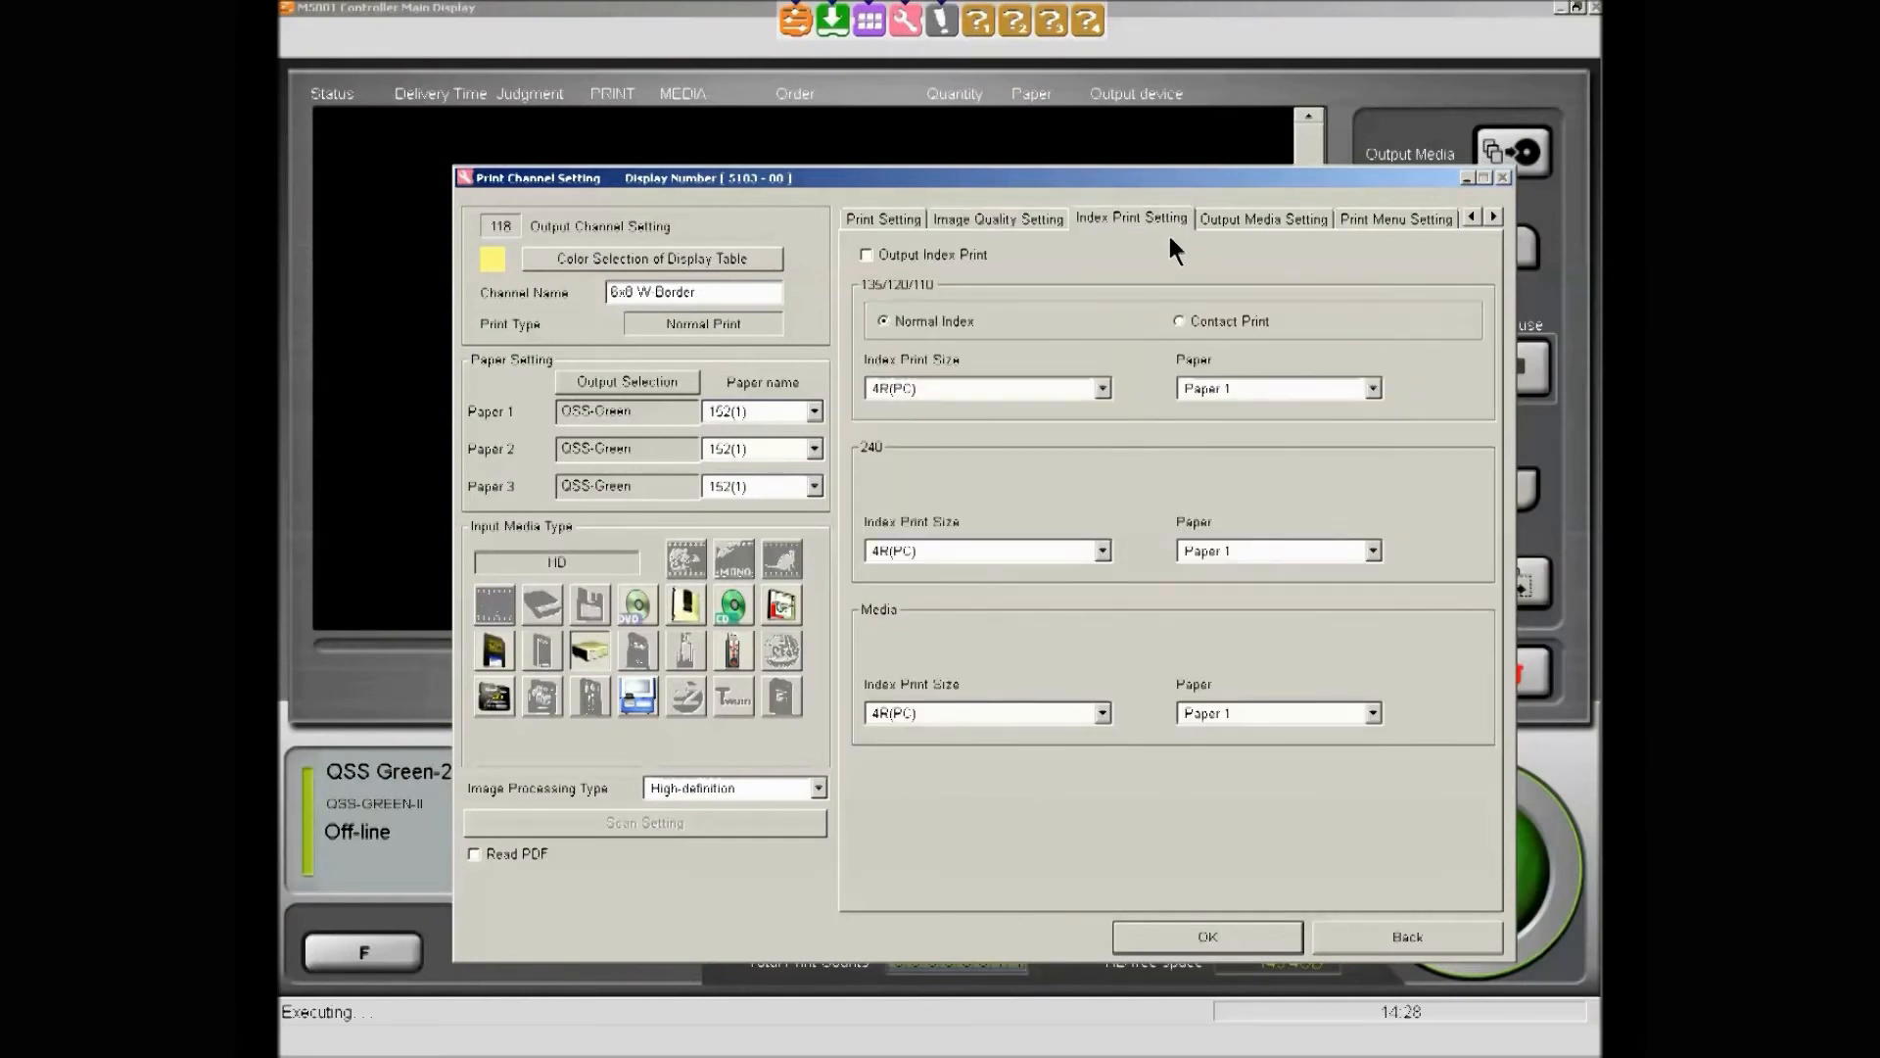
click(866, 254)
click(1103, 713)
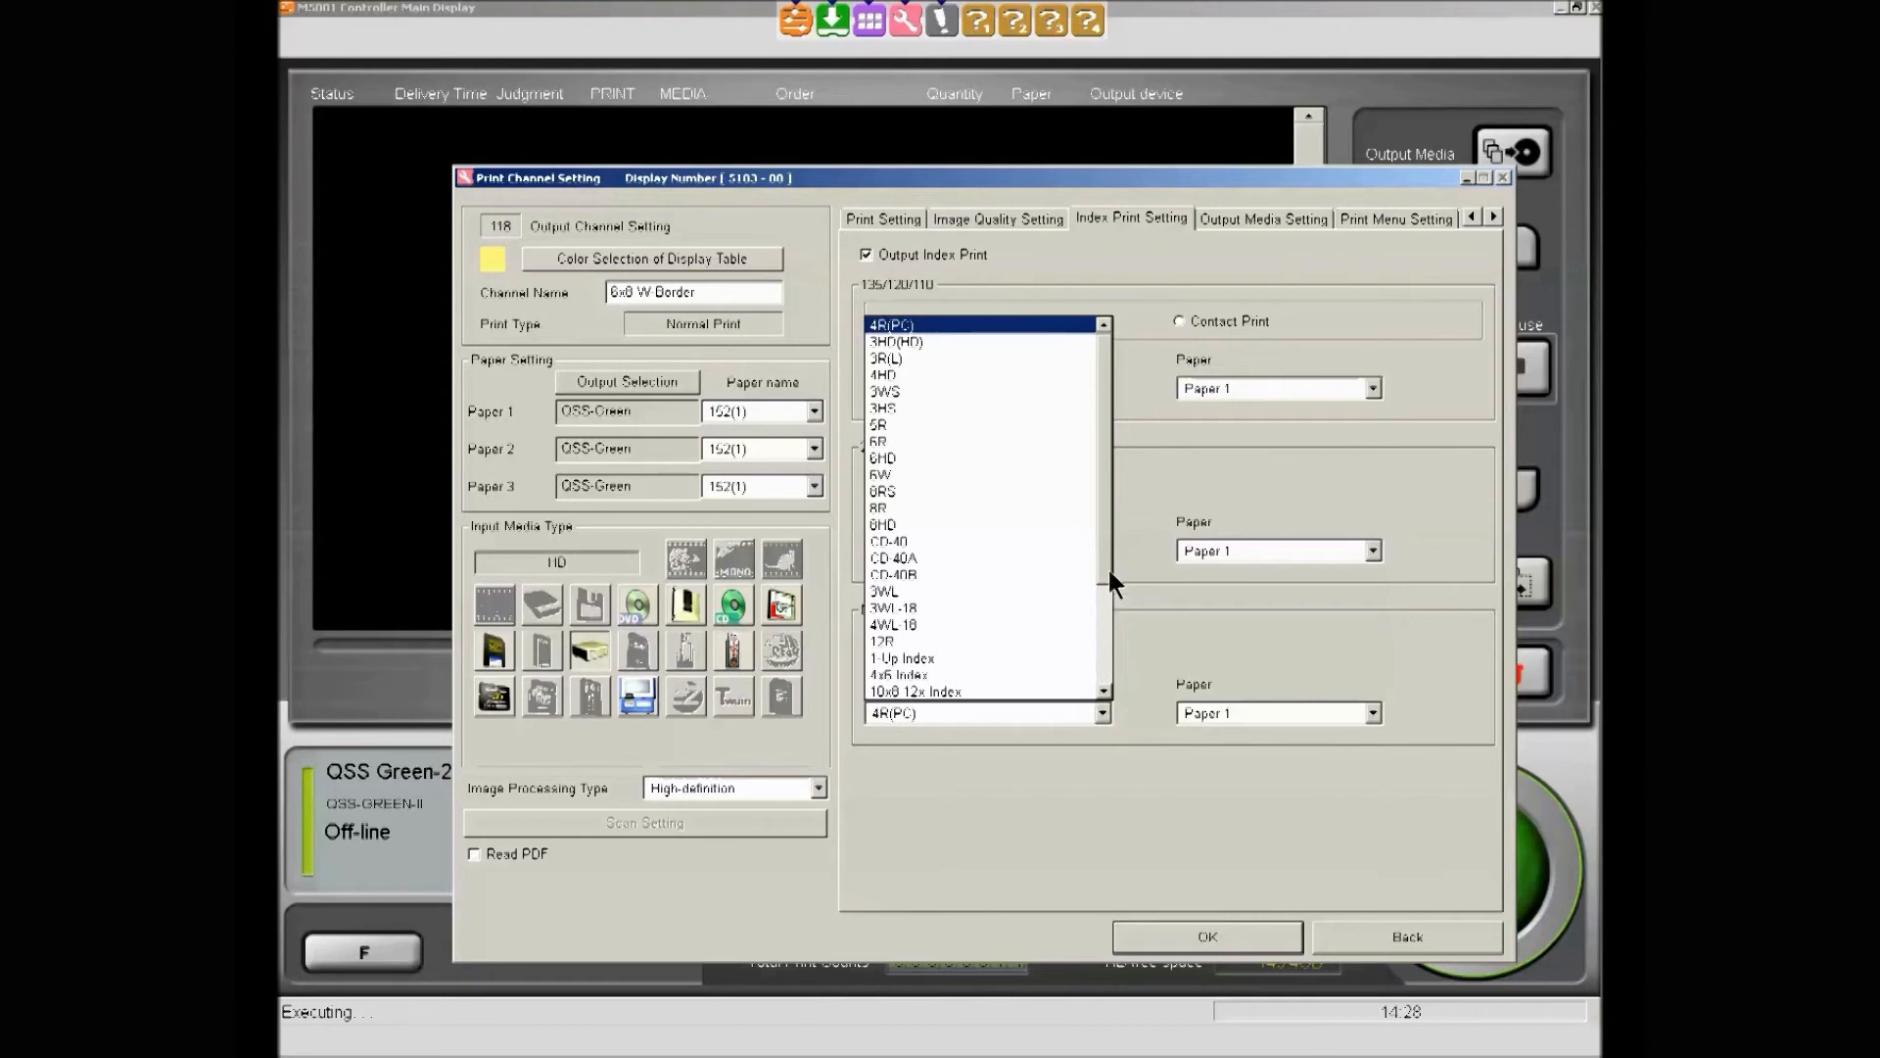
drag(1101, 546, 1108, 748)
click(1172, 756)
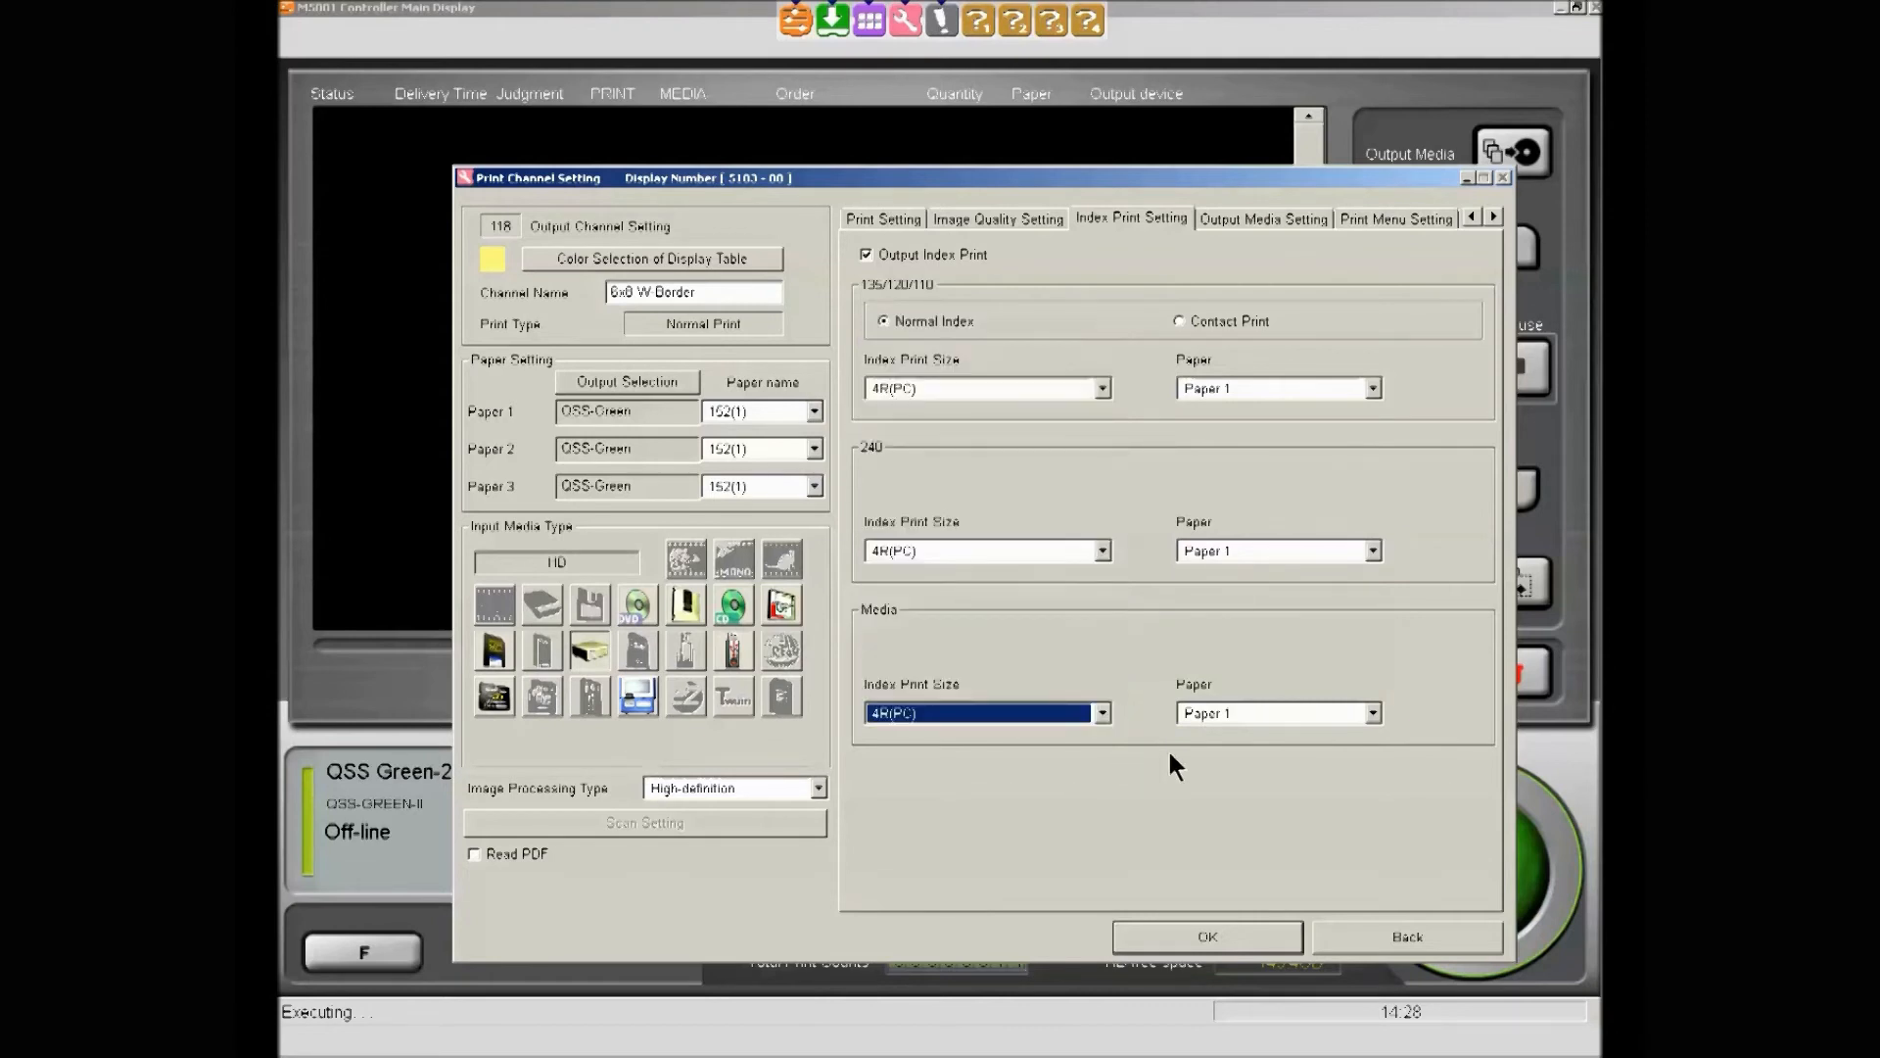
click(1372, 712)
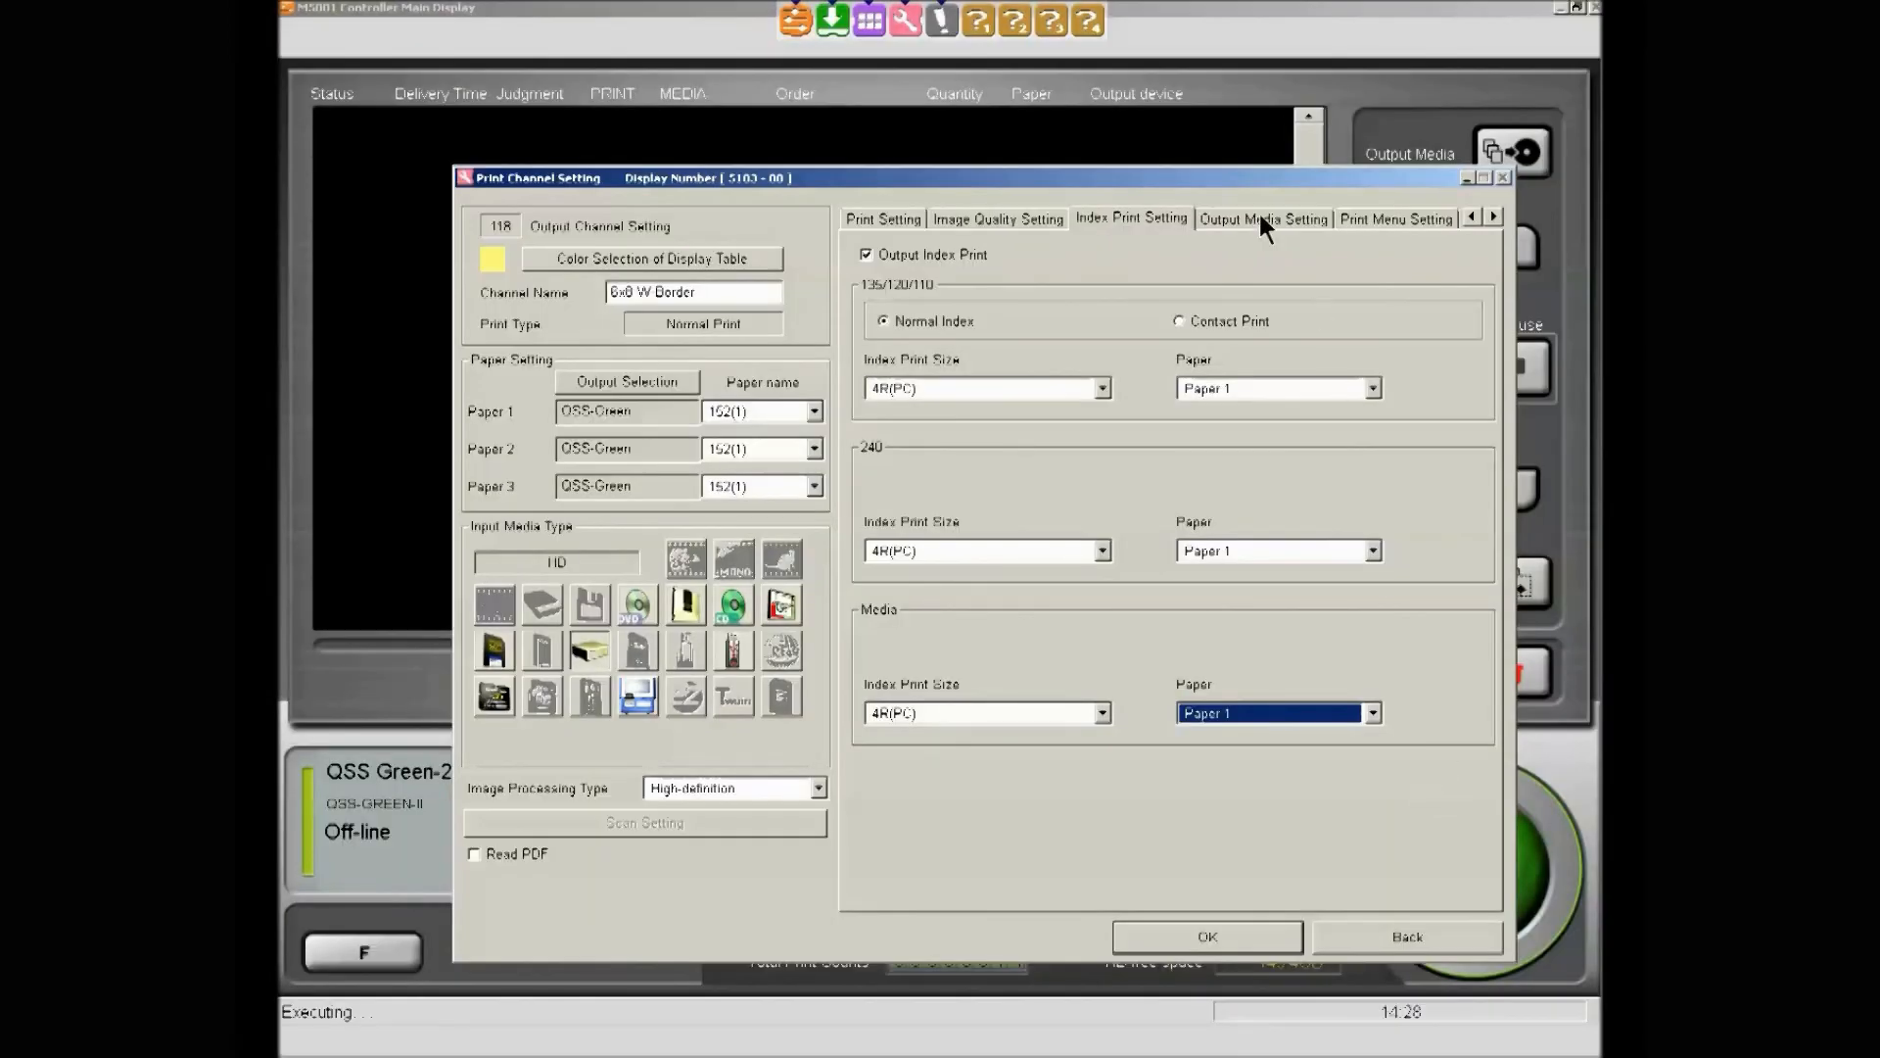
Try media output with the CD 16-Base service and the Label Index set to None
click(1262, 219)
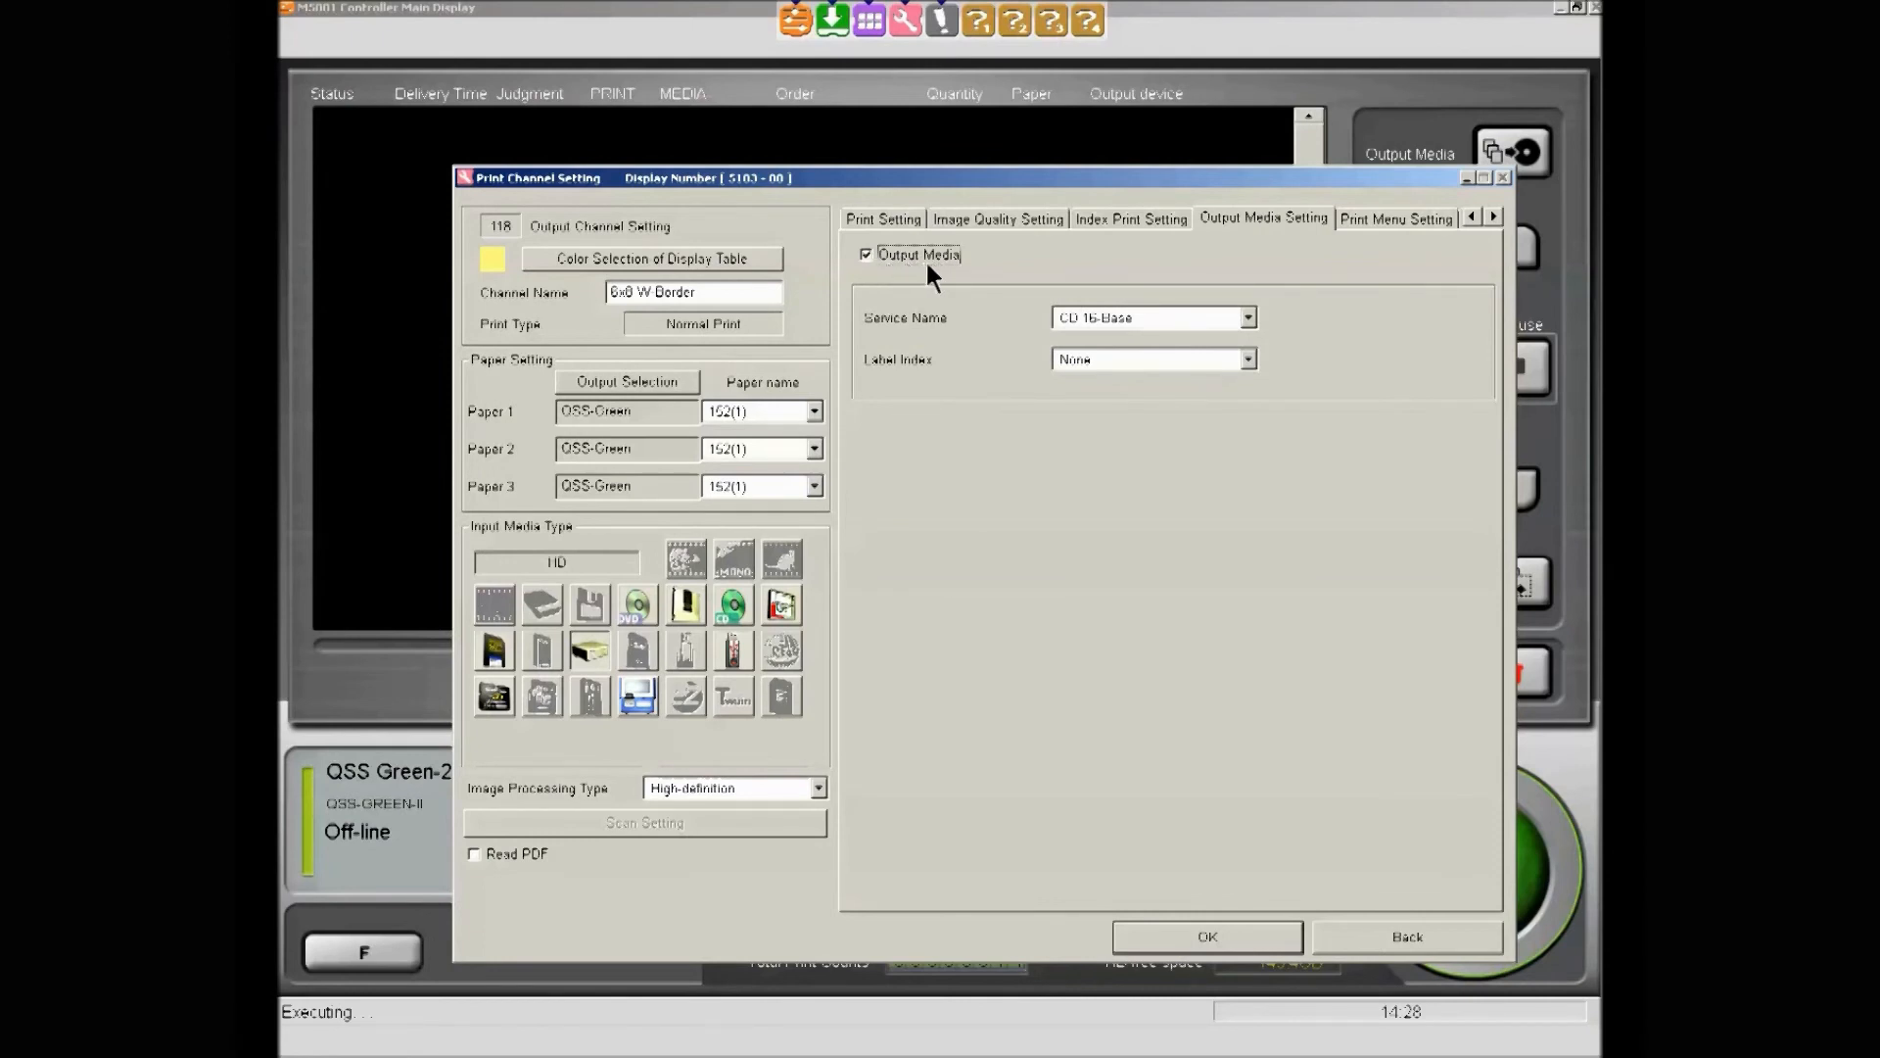
click(1248, 318)
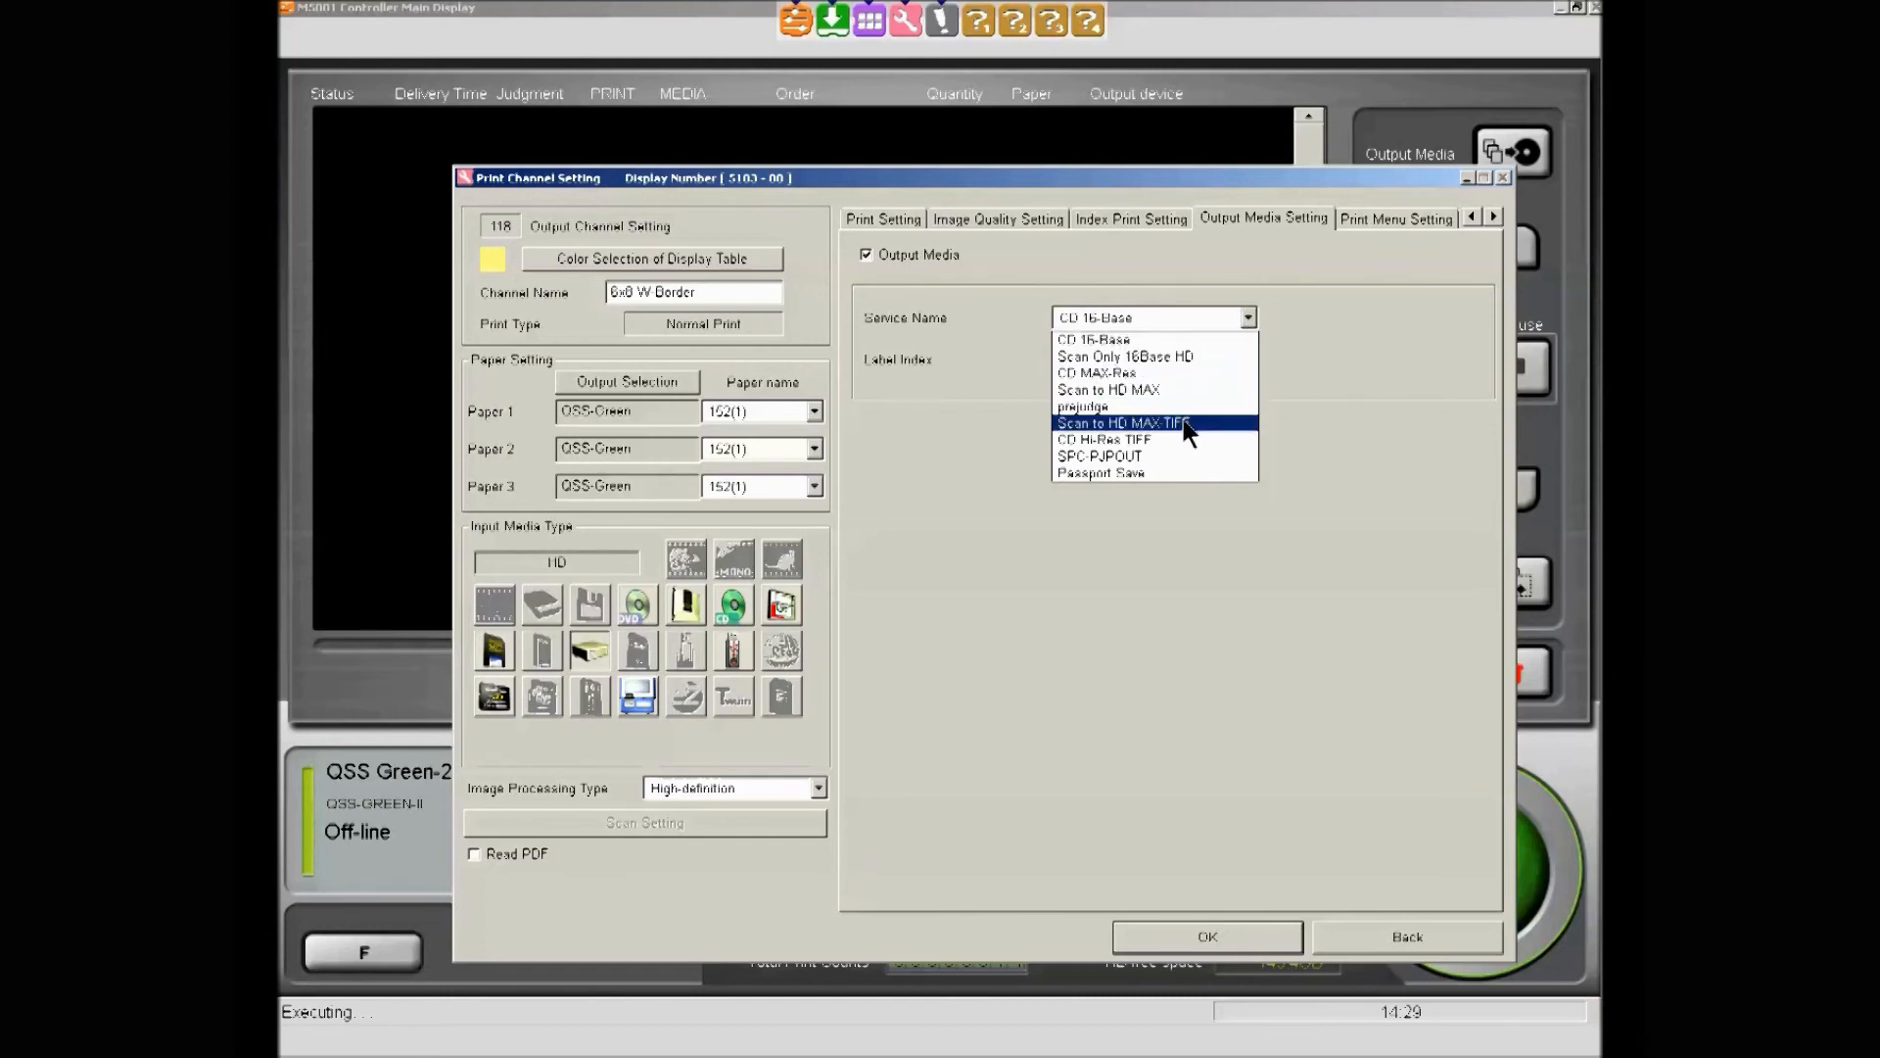
click(1175, 288)
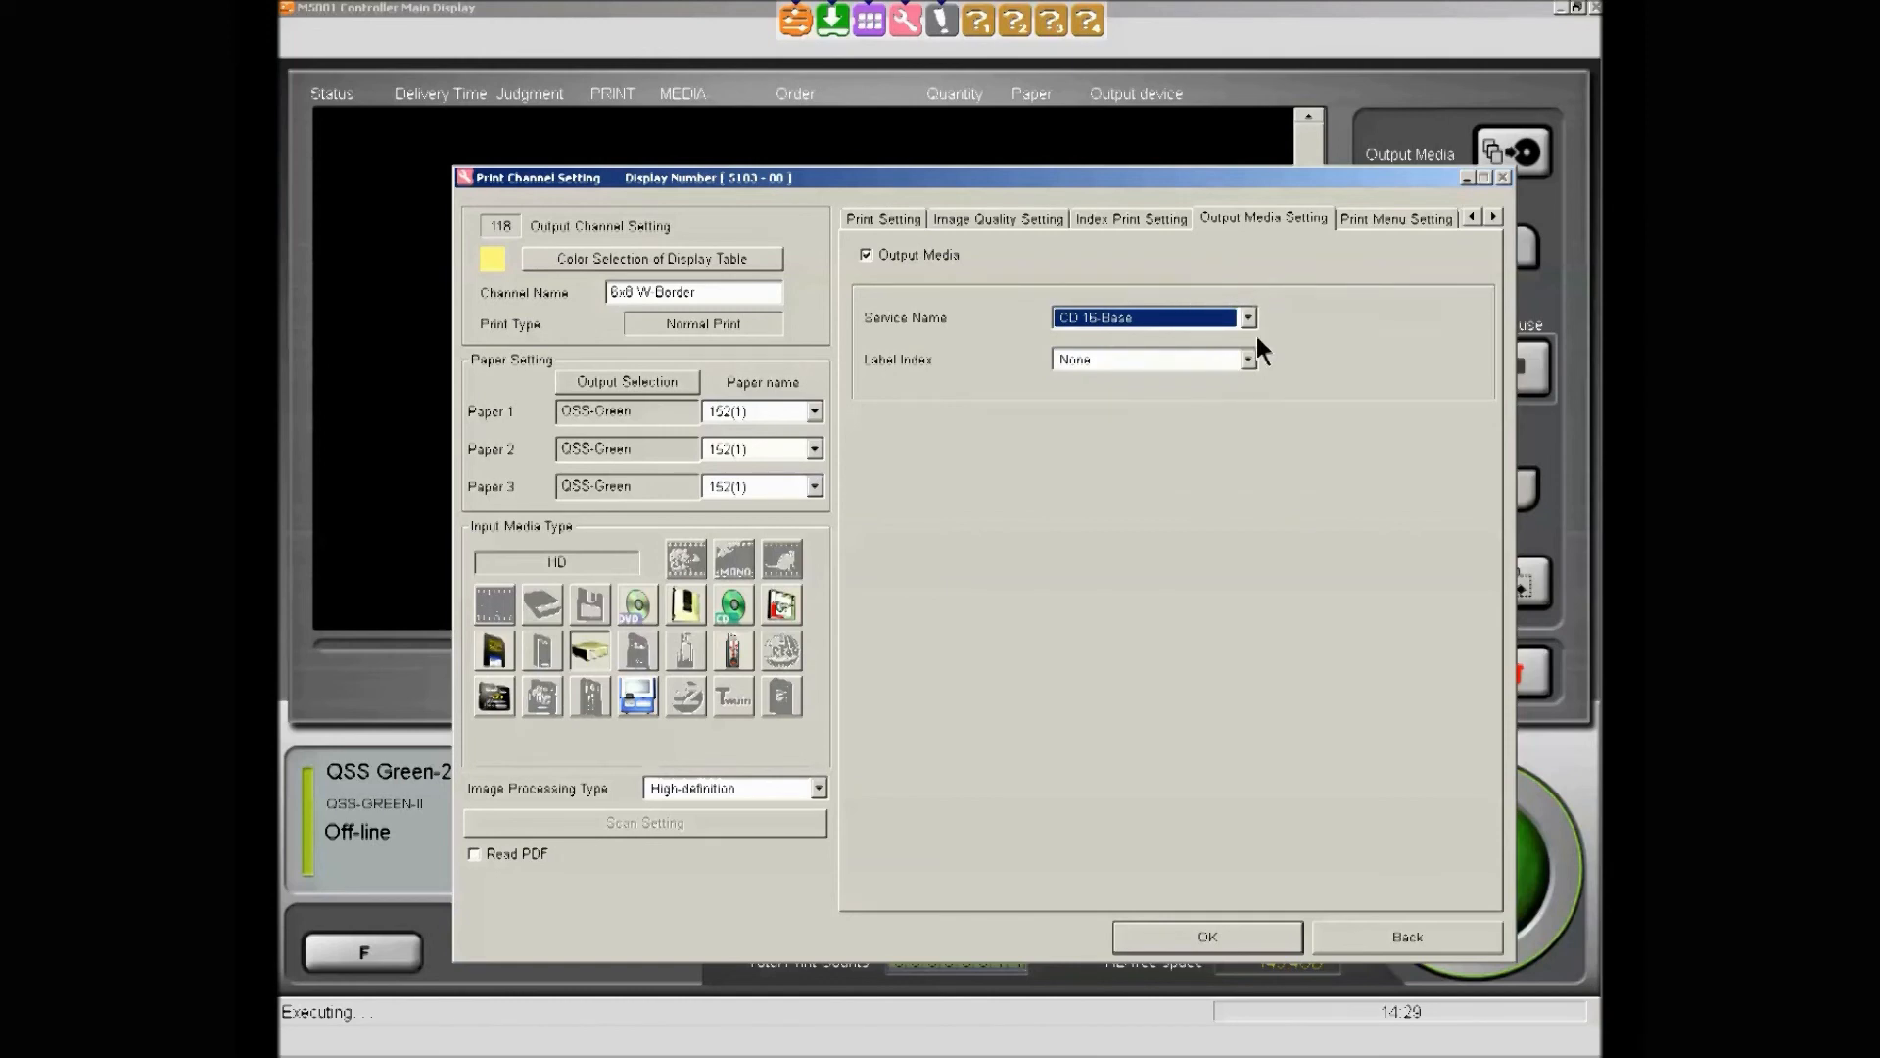
click(1247, 359)
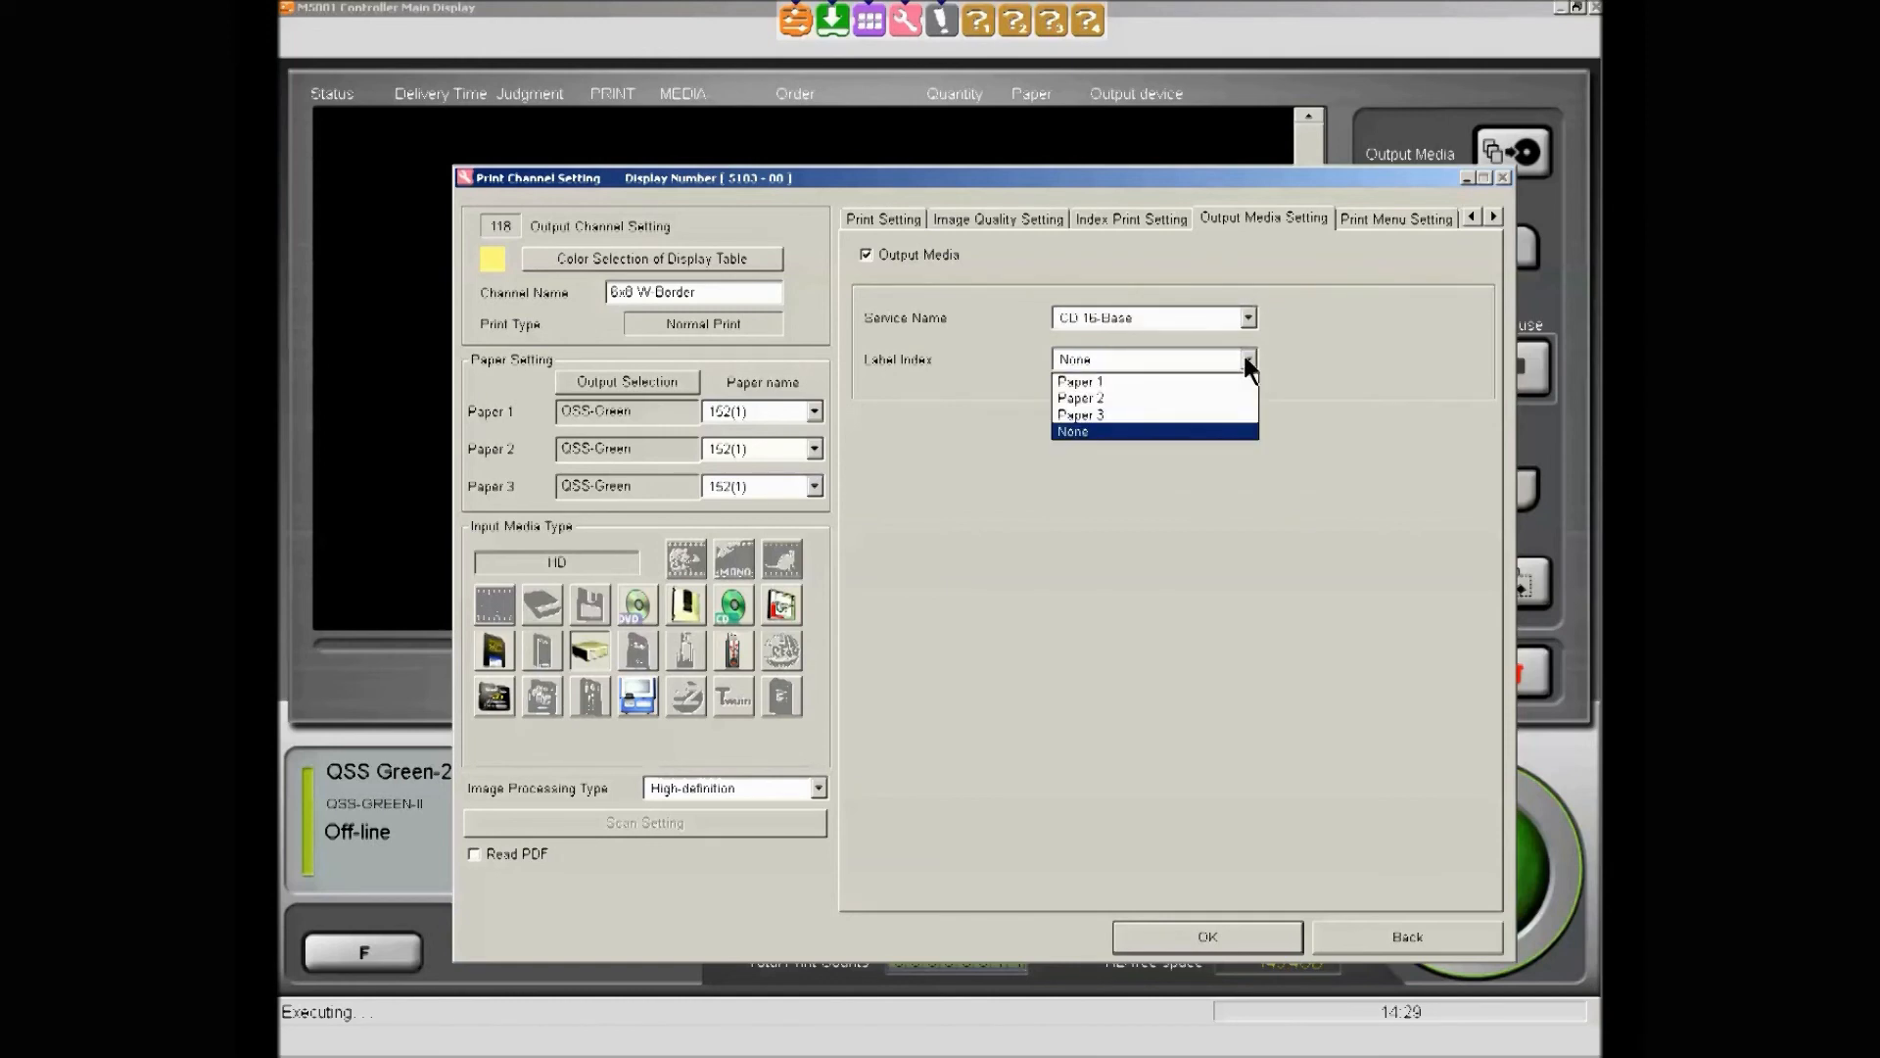
click(1246, 360)
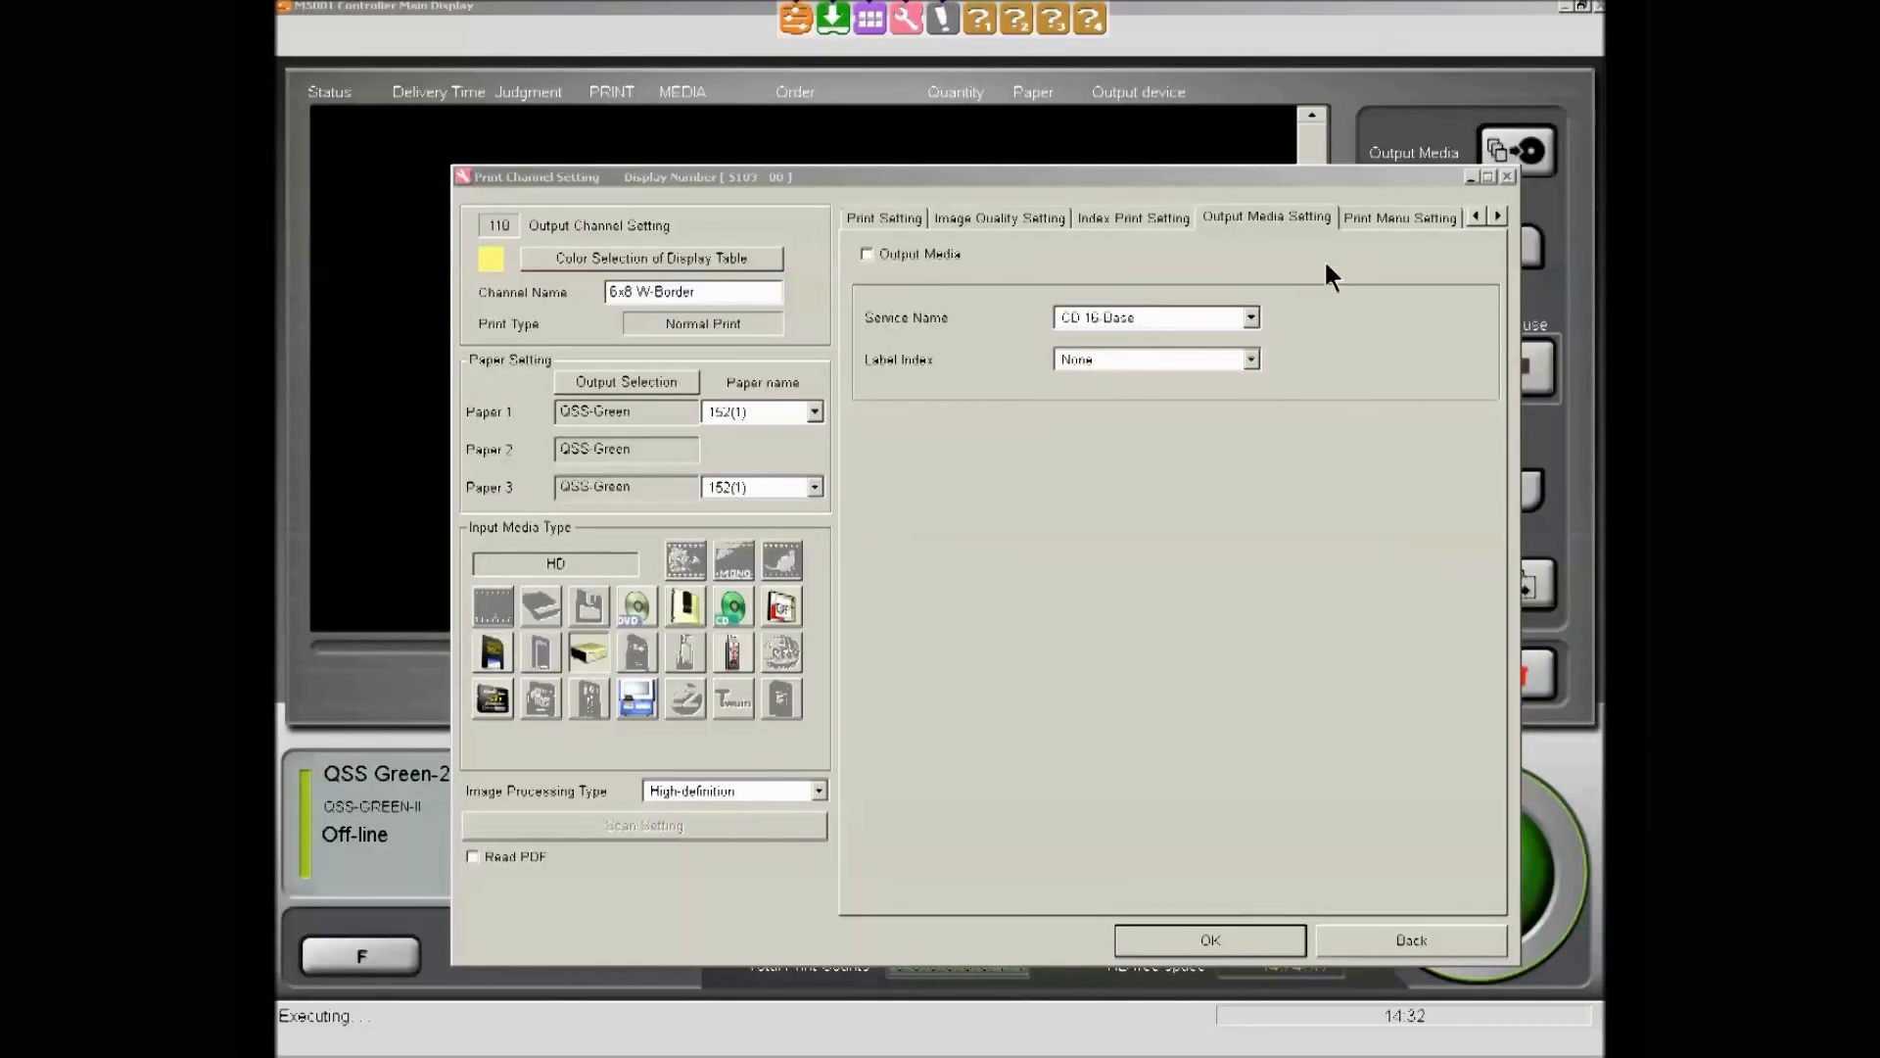
Examine the channel's print menu, pricing sheet print and duplex print option settings
click(1372, 216)
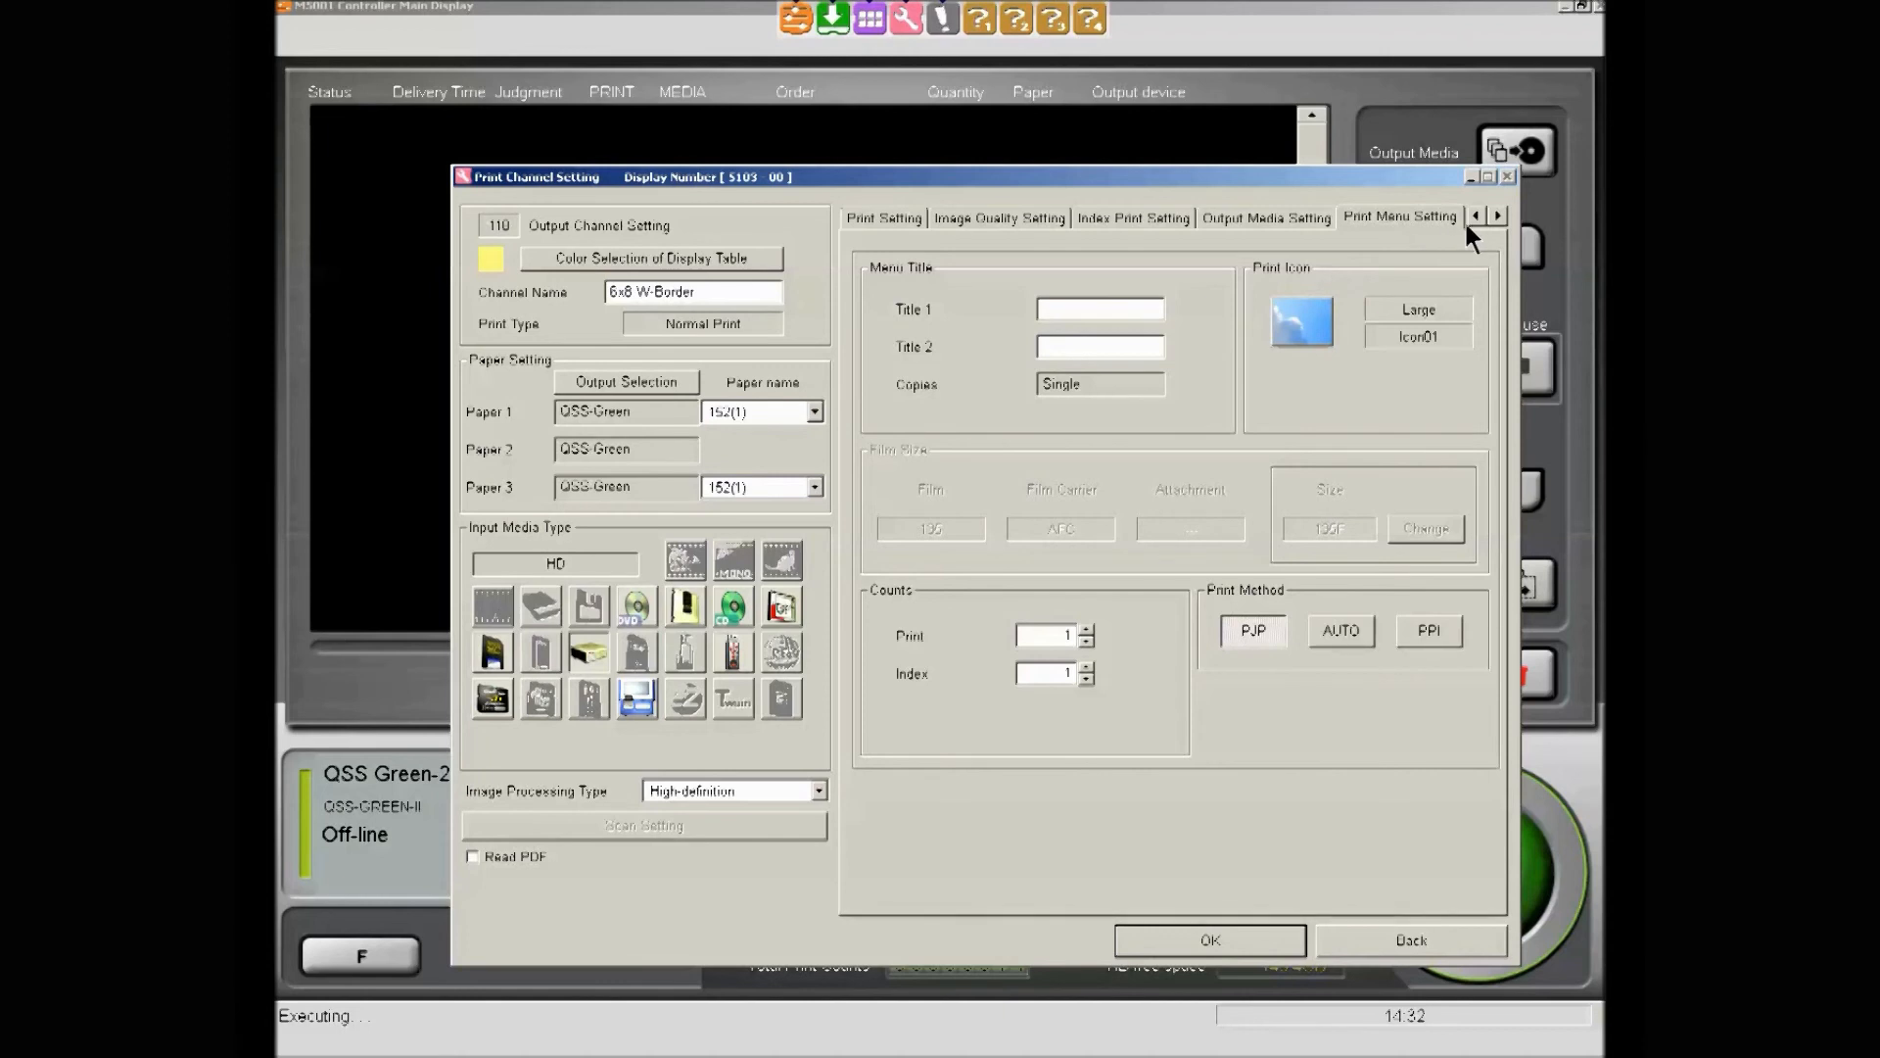
click(1496, 216)
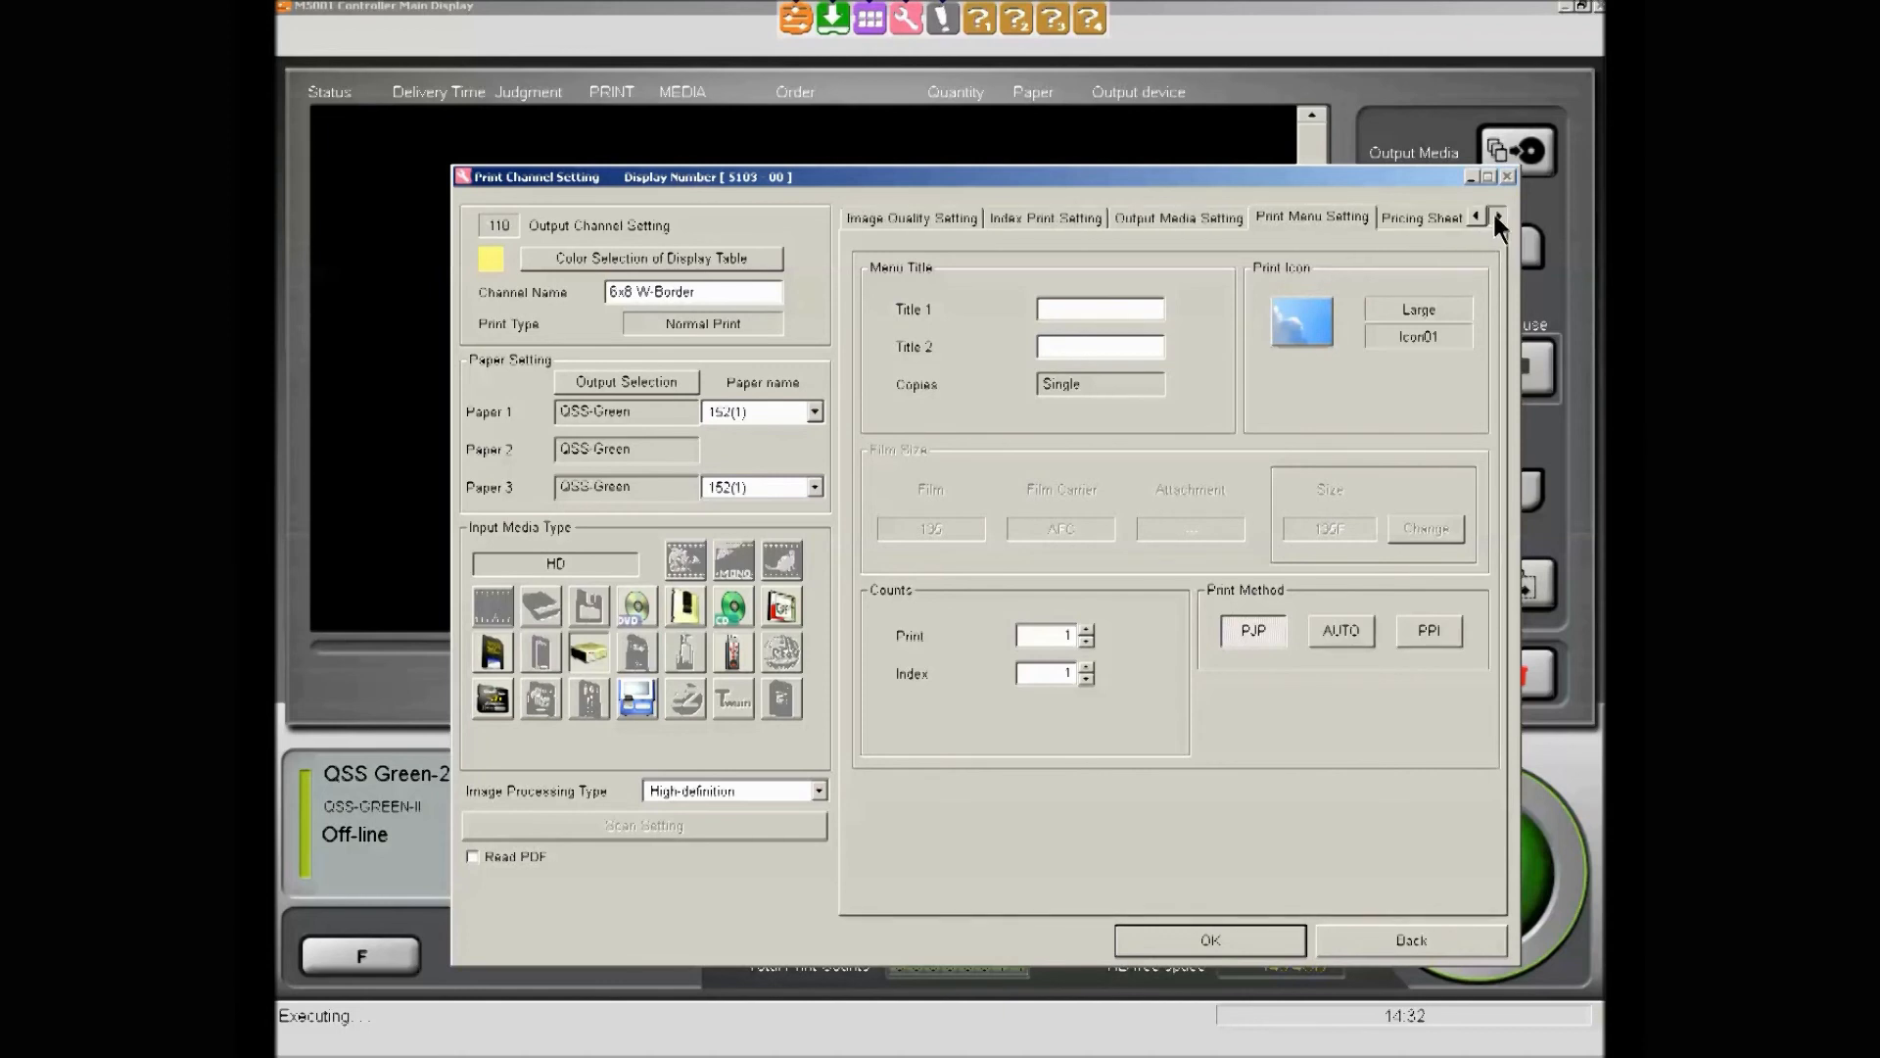
click(1496, 215)
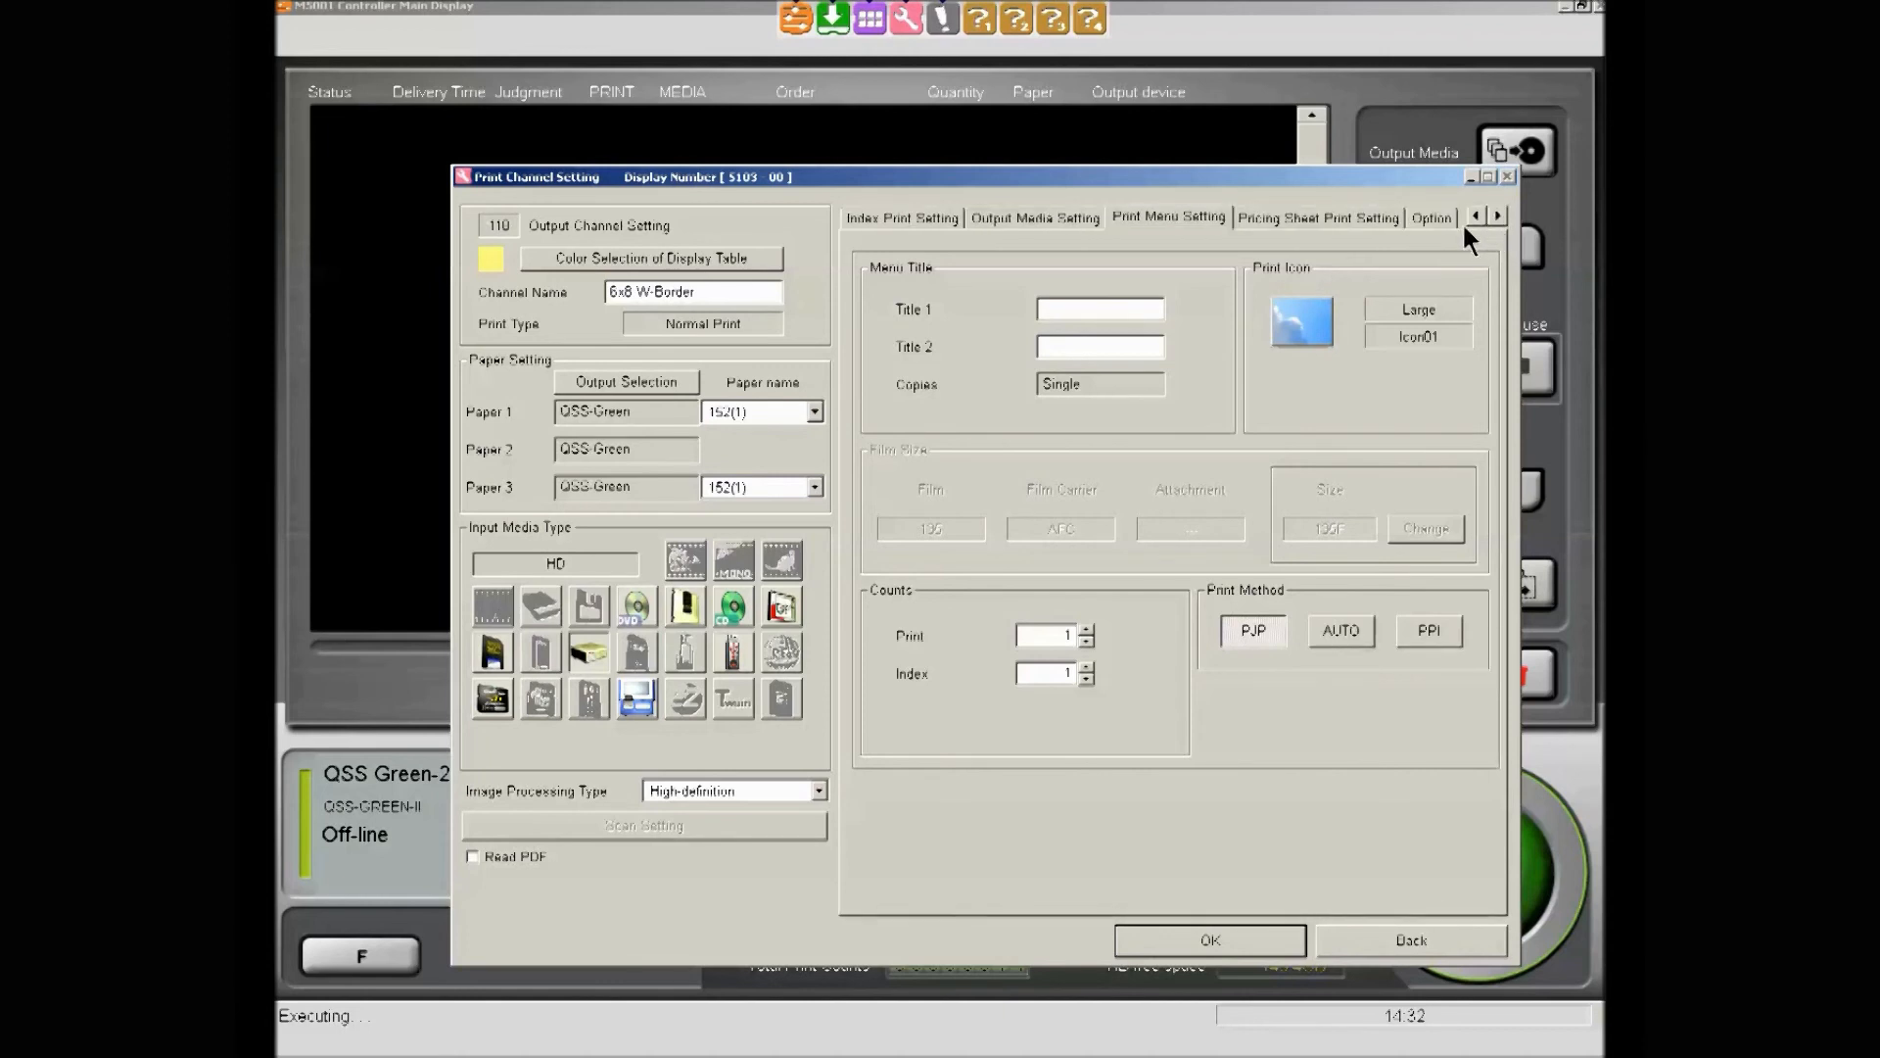
click(1342, 213)
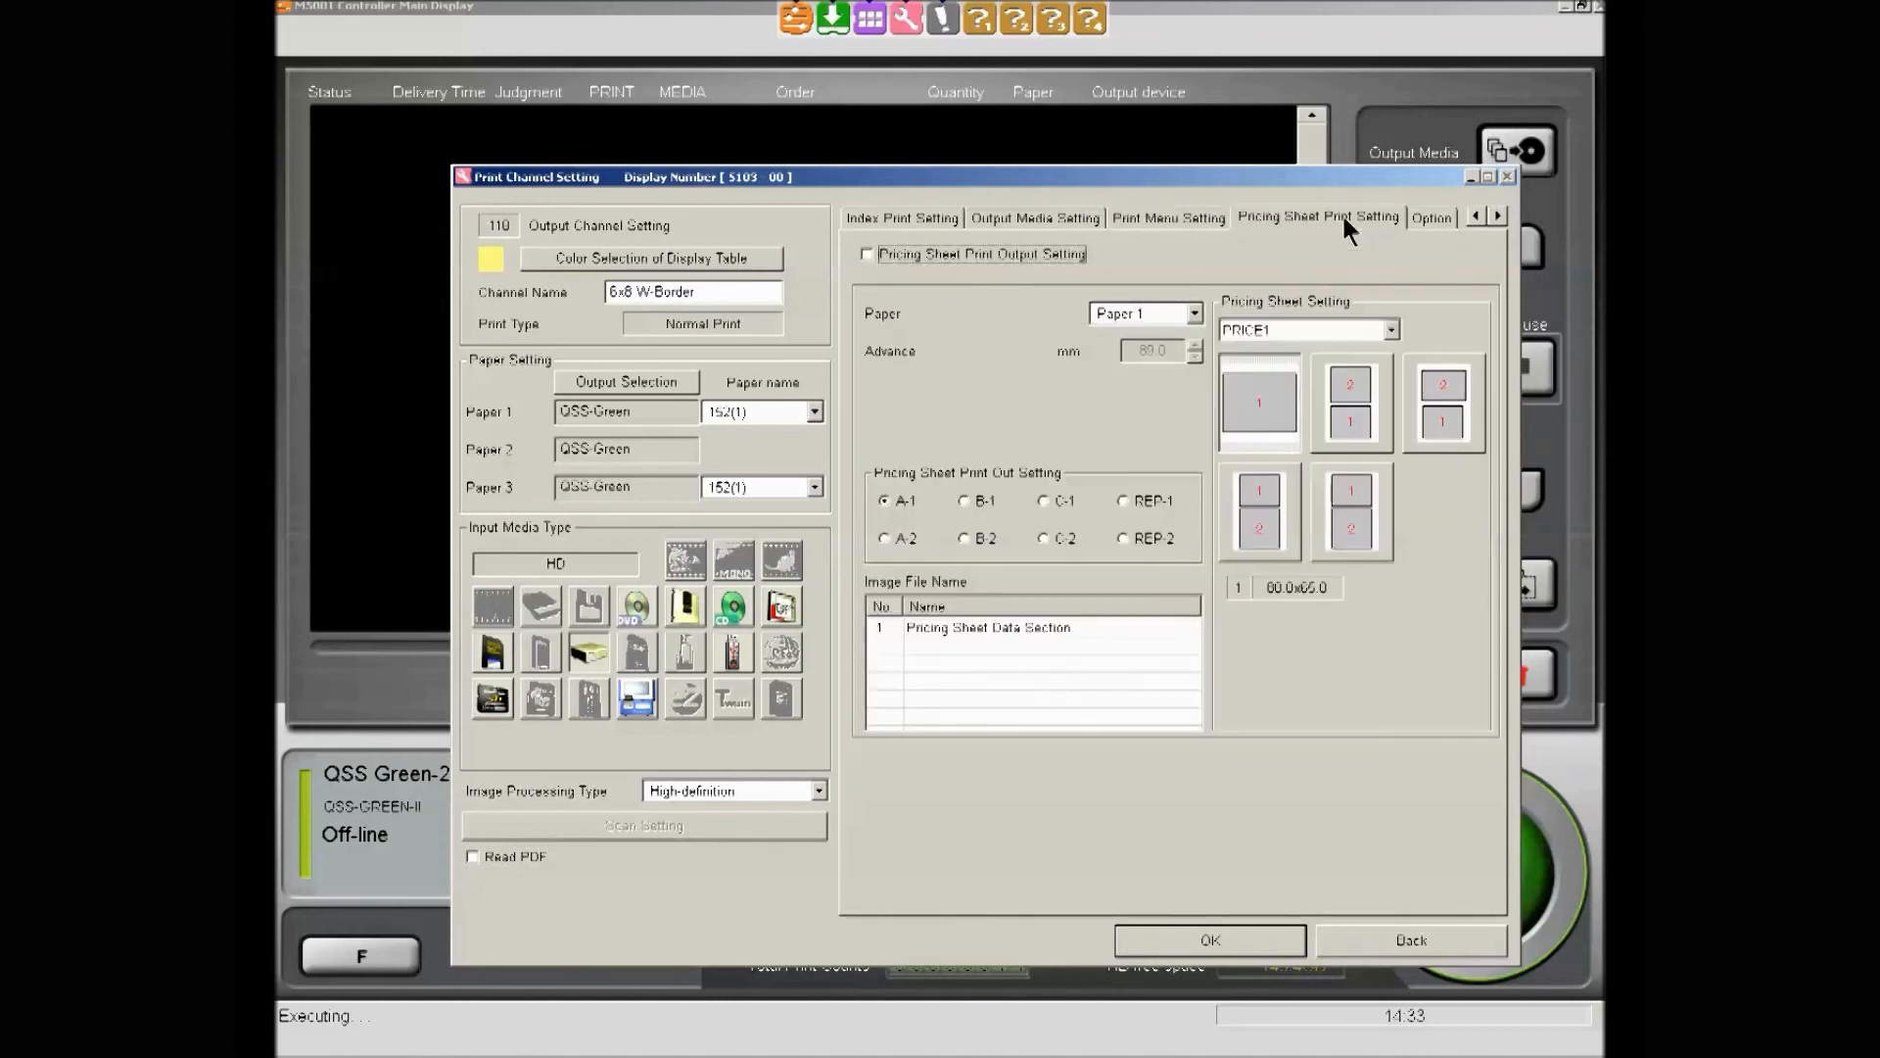
click(867, 254)
click(867, 254)
click(892, 252)
click(1442, 223)
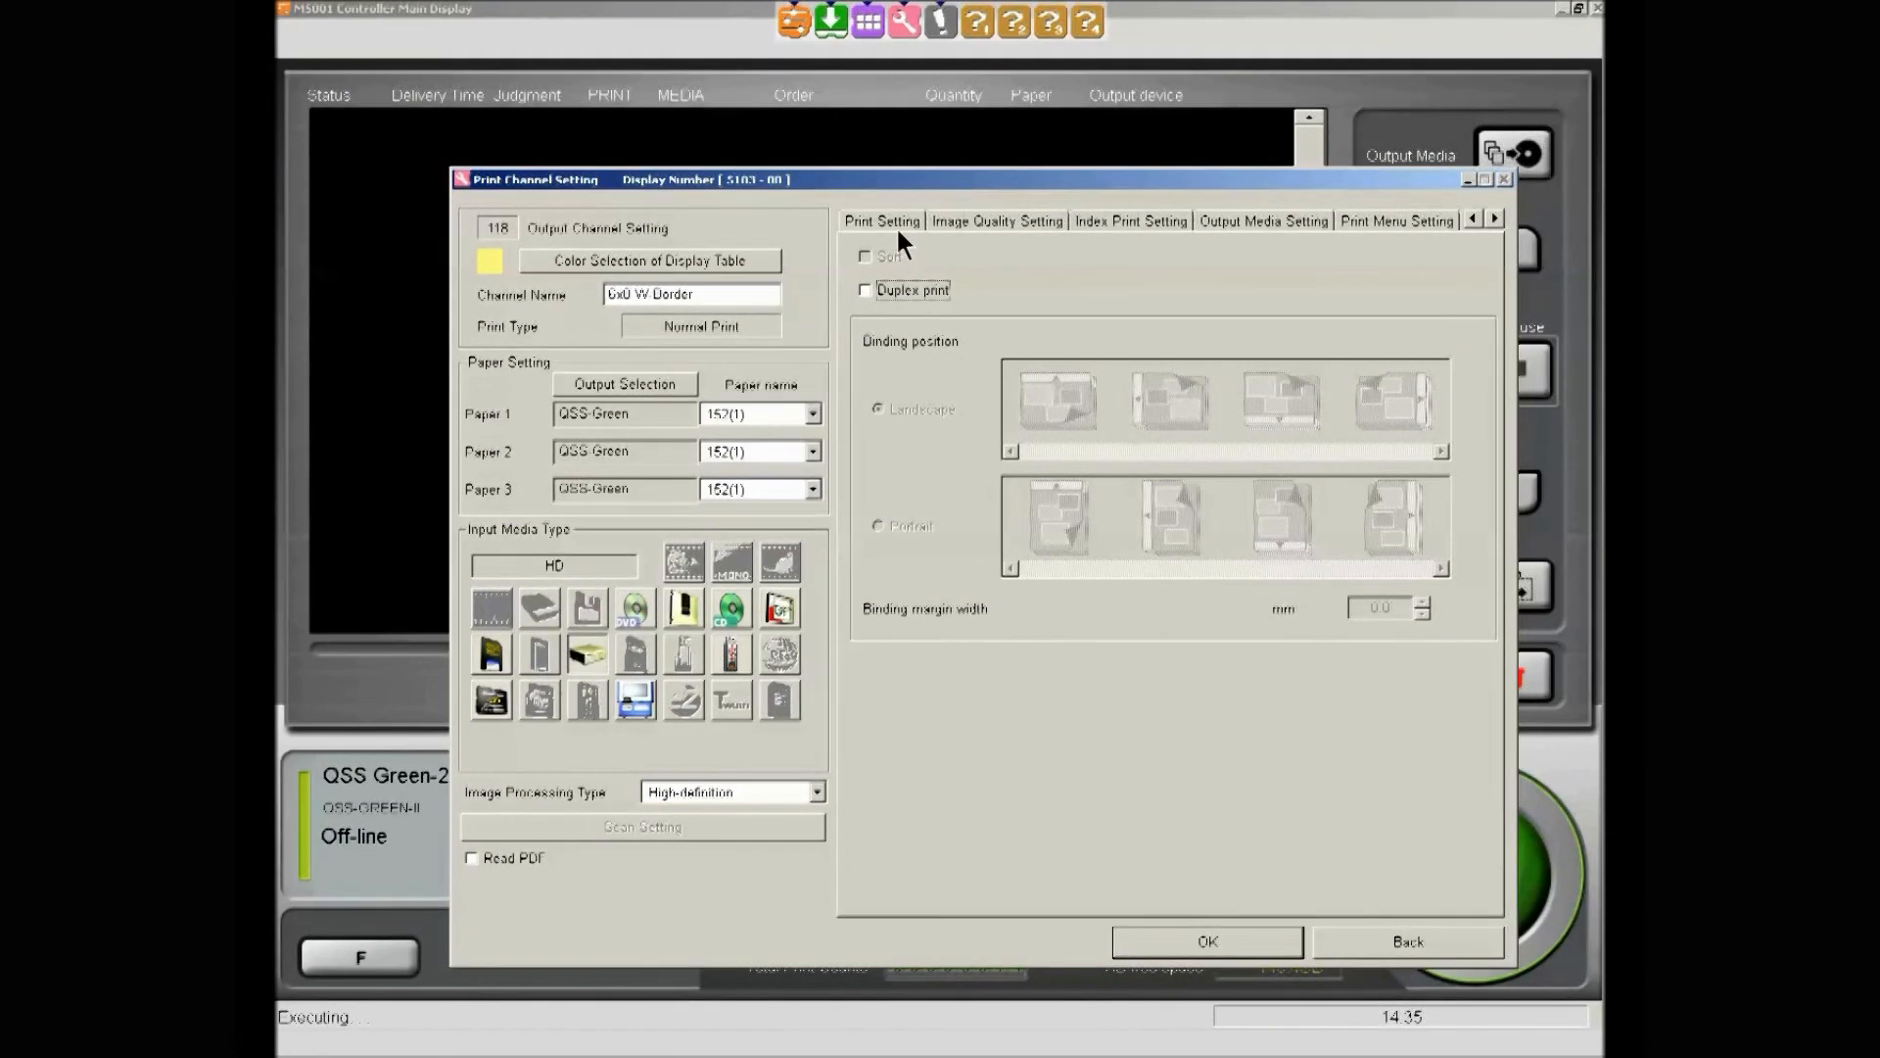
Return to the main print settings and save the setup of print channel 118
click(897, 227)
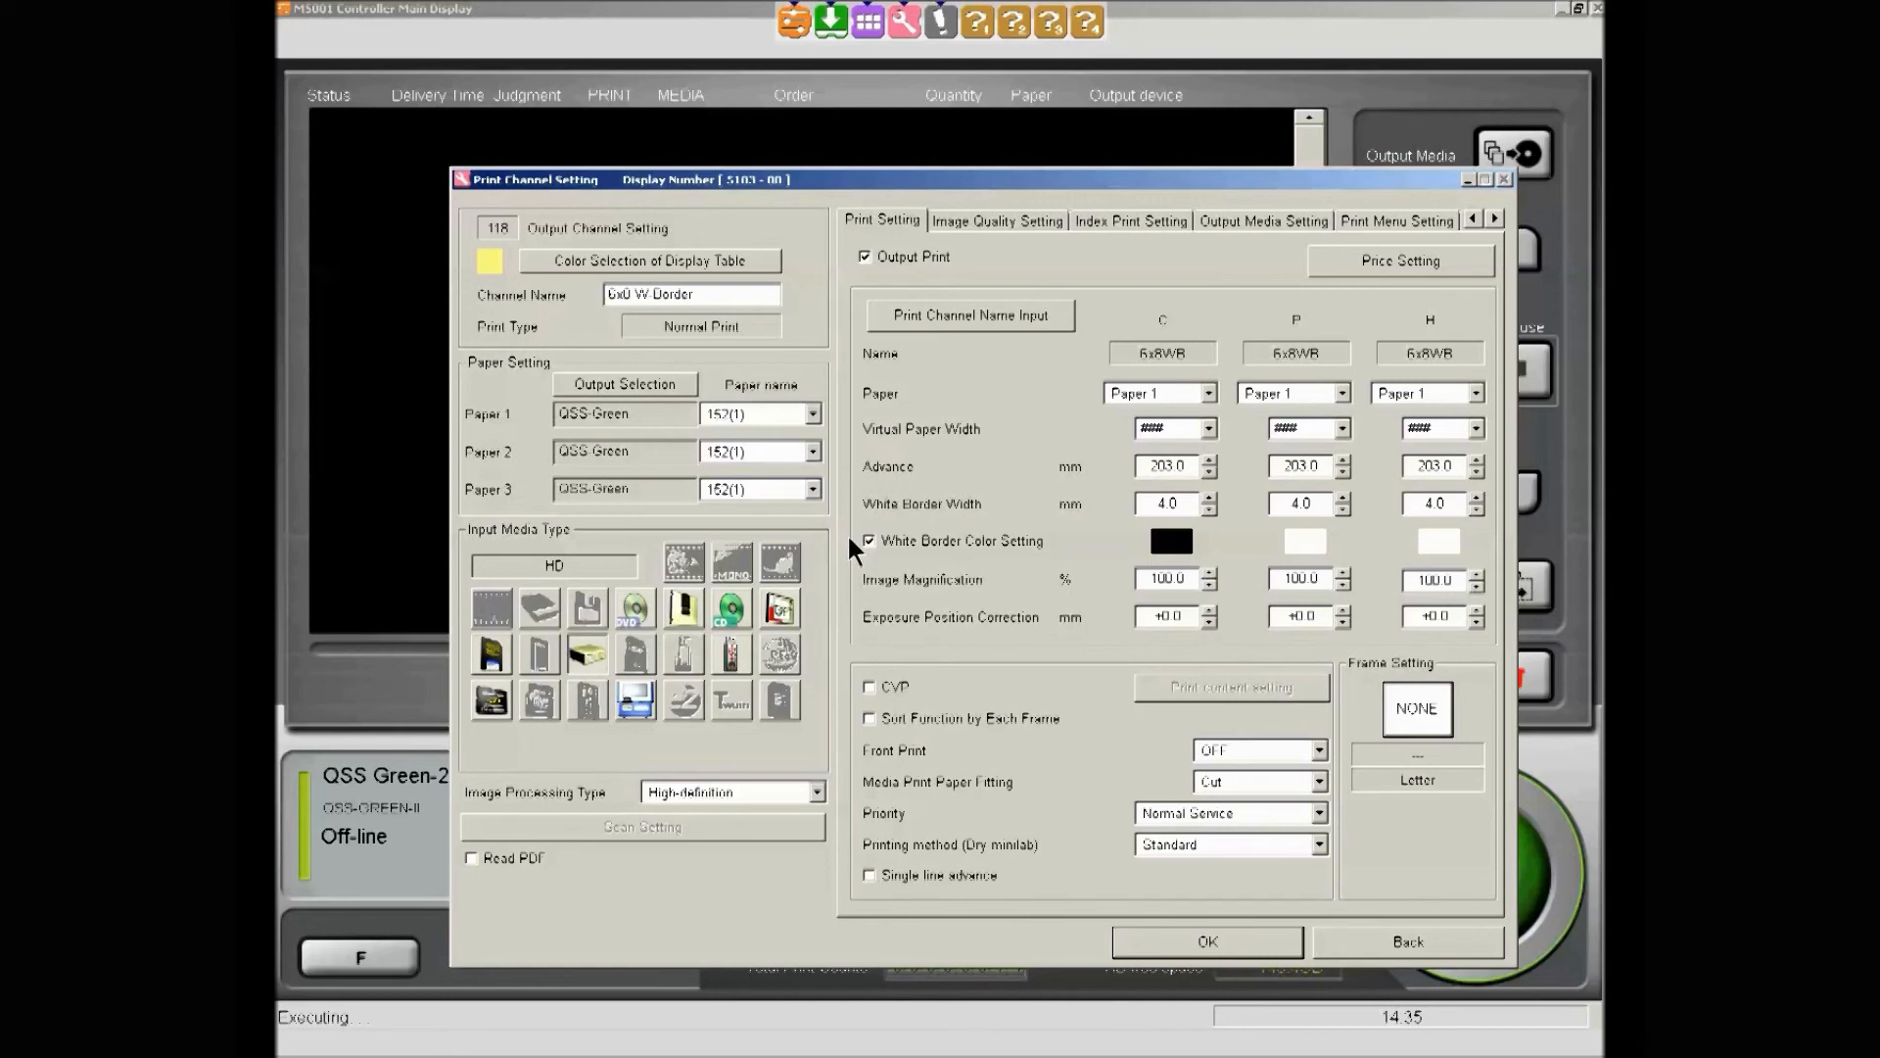
click(1232, 937)
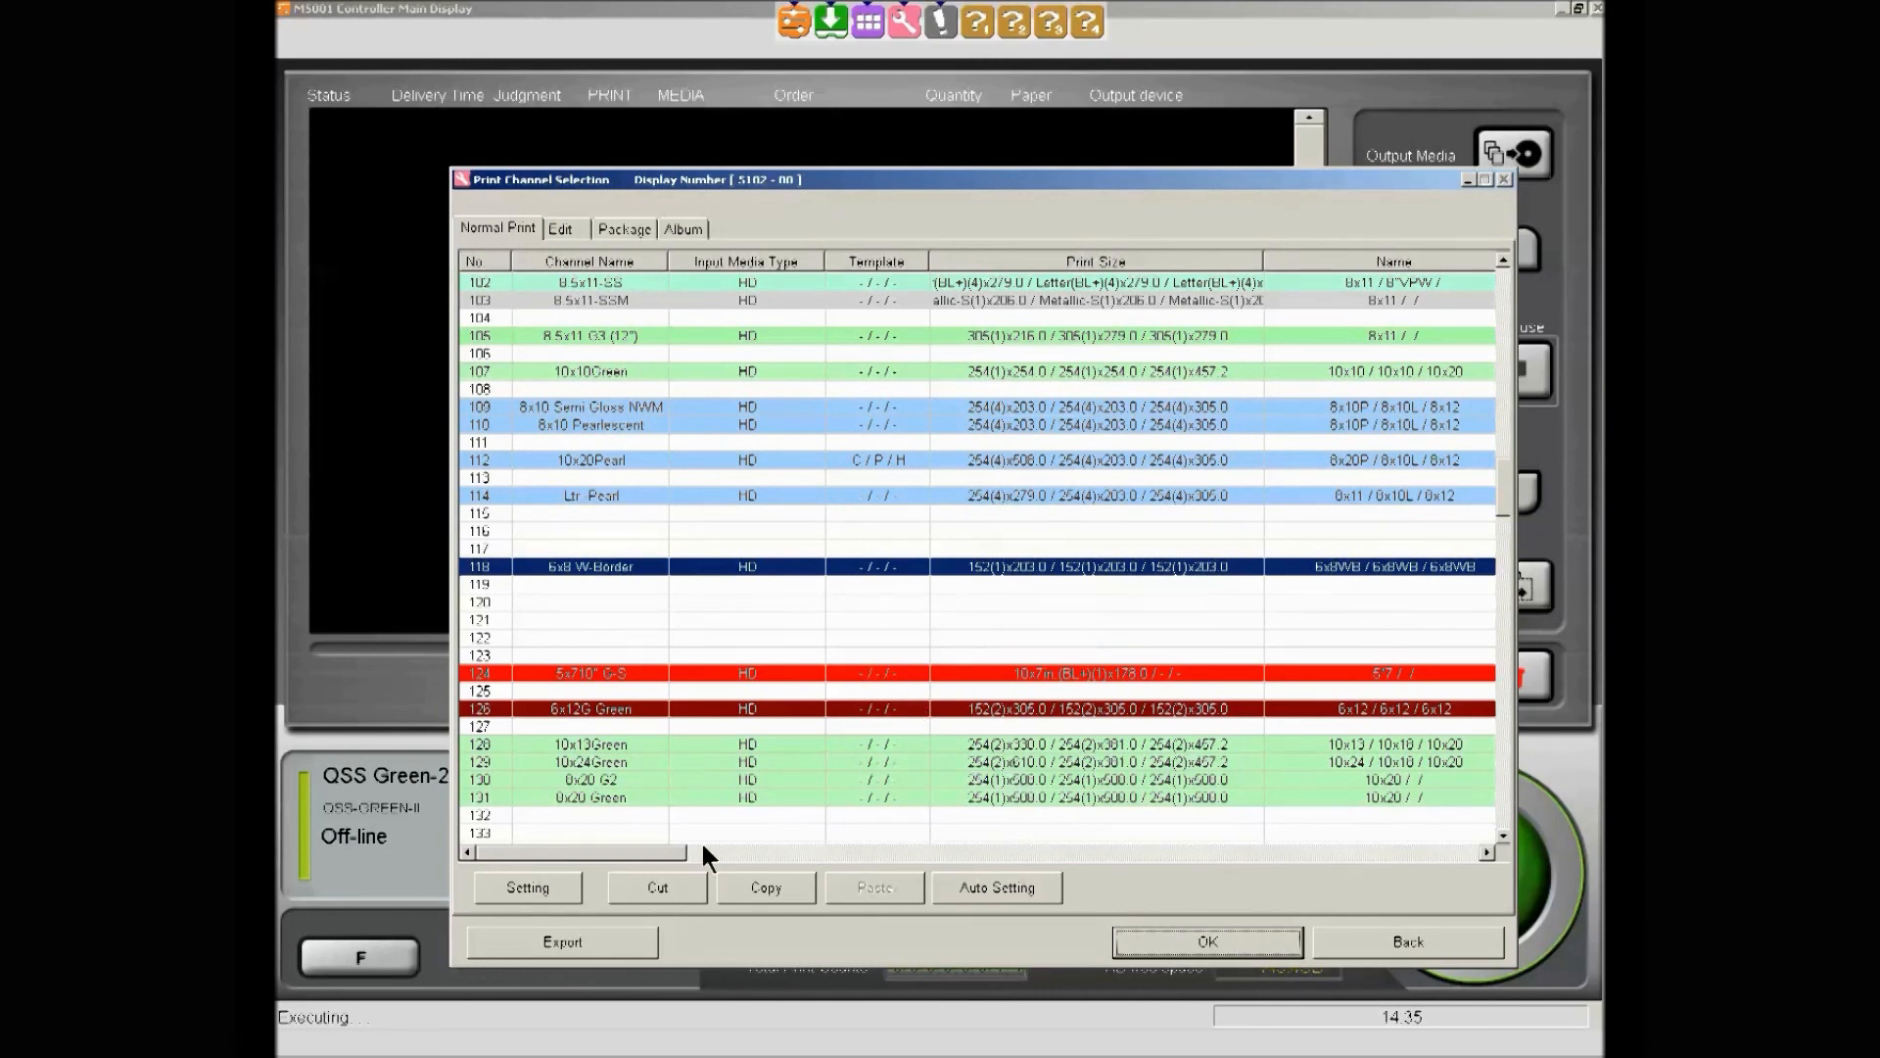
Try copying print channel 118 and pasting it in the print channel list
click(762, 886)
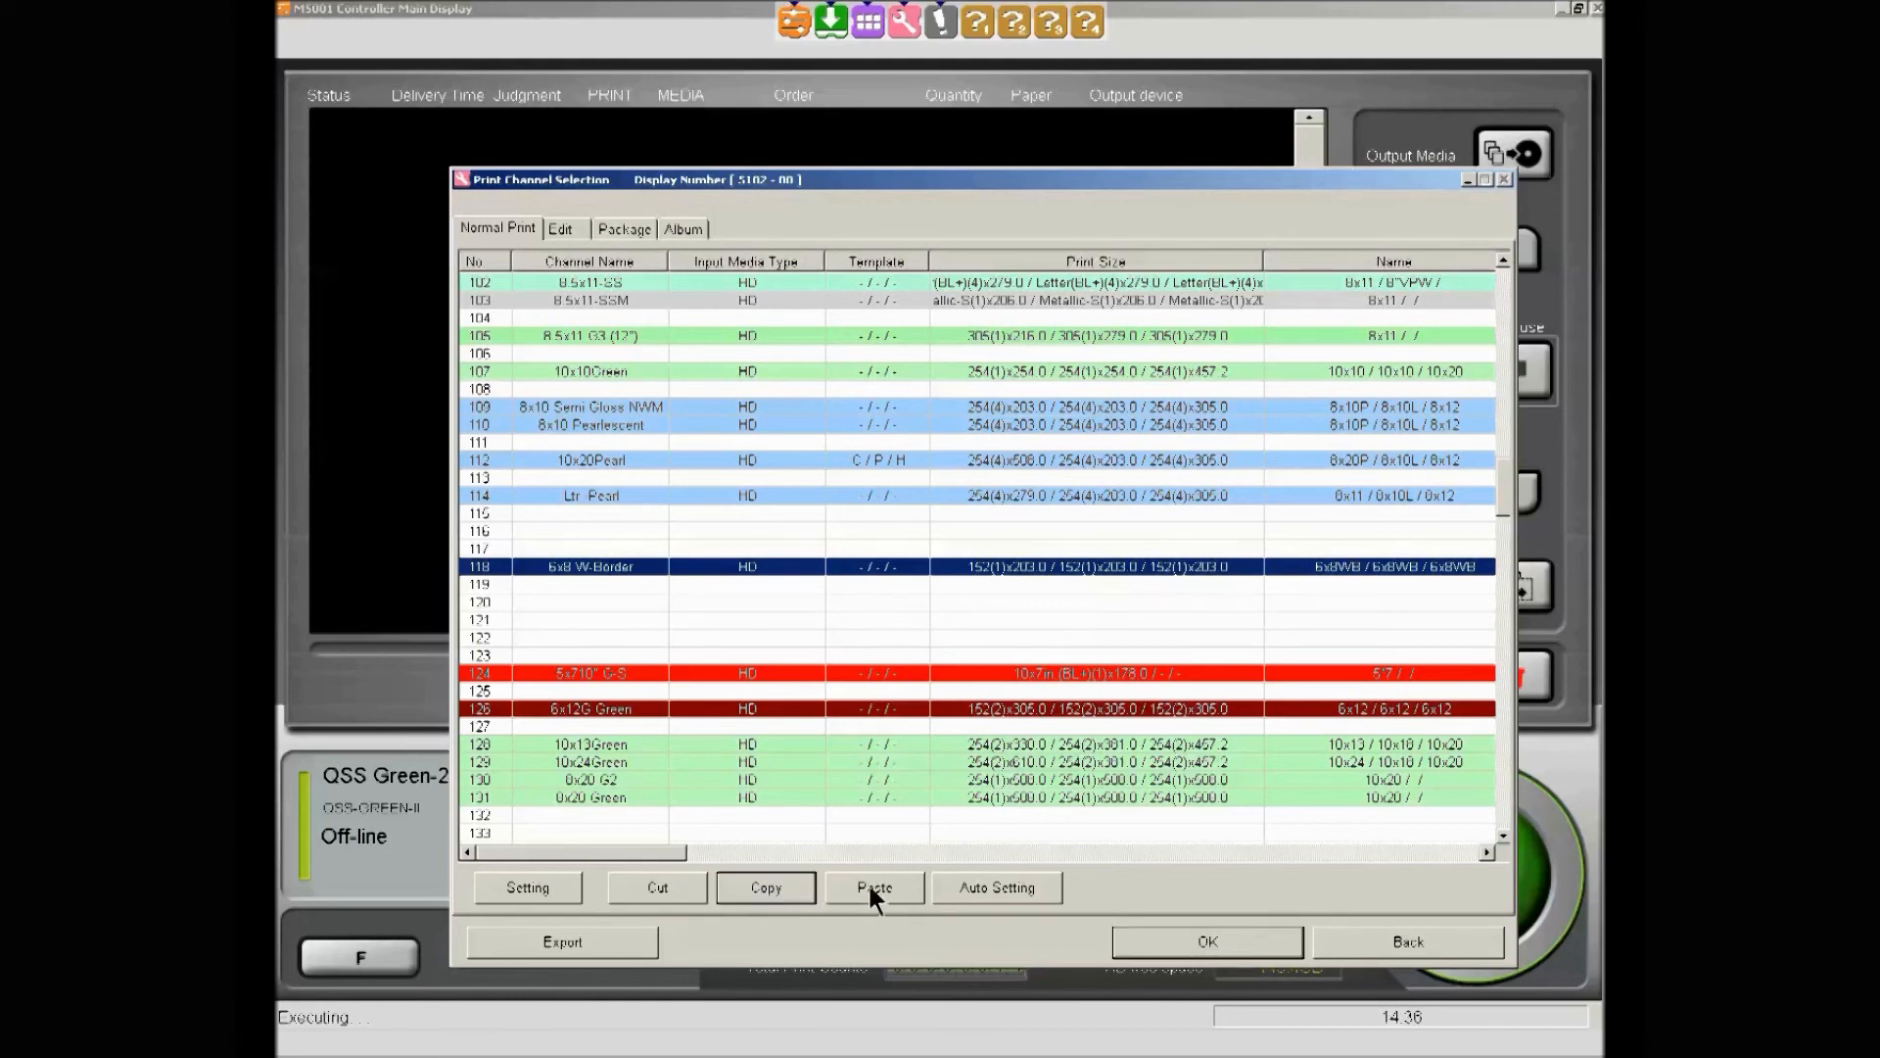
click(870, 887)
click(914, 656)
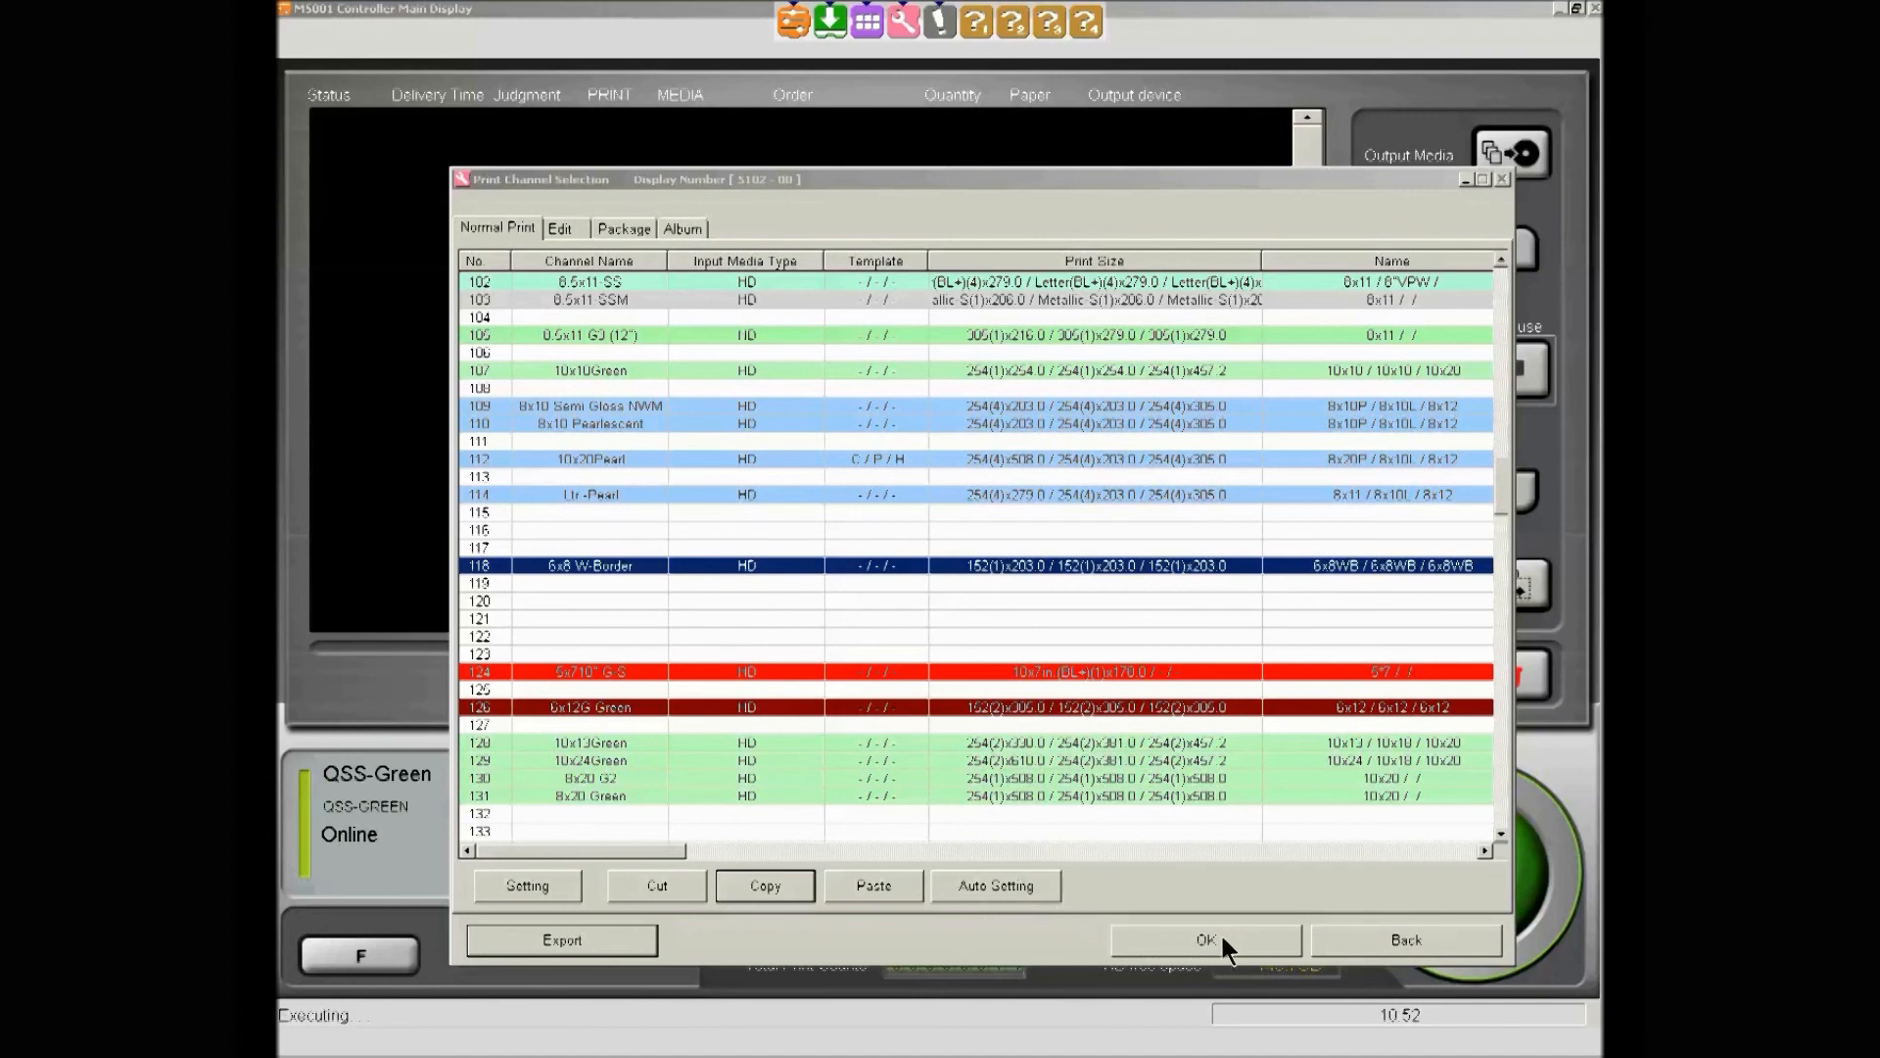
Save the print channel list and close it to return to the main display
click(1249, 940)
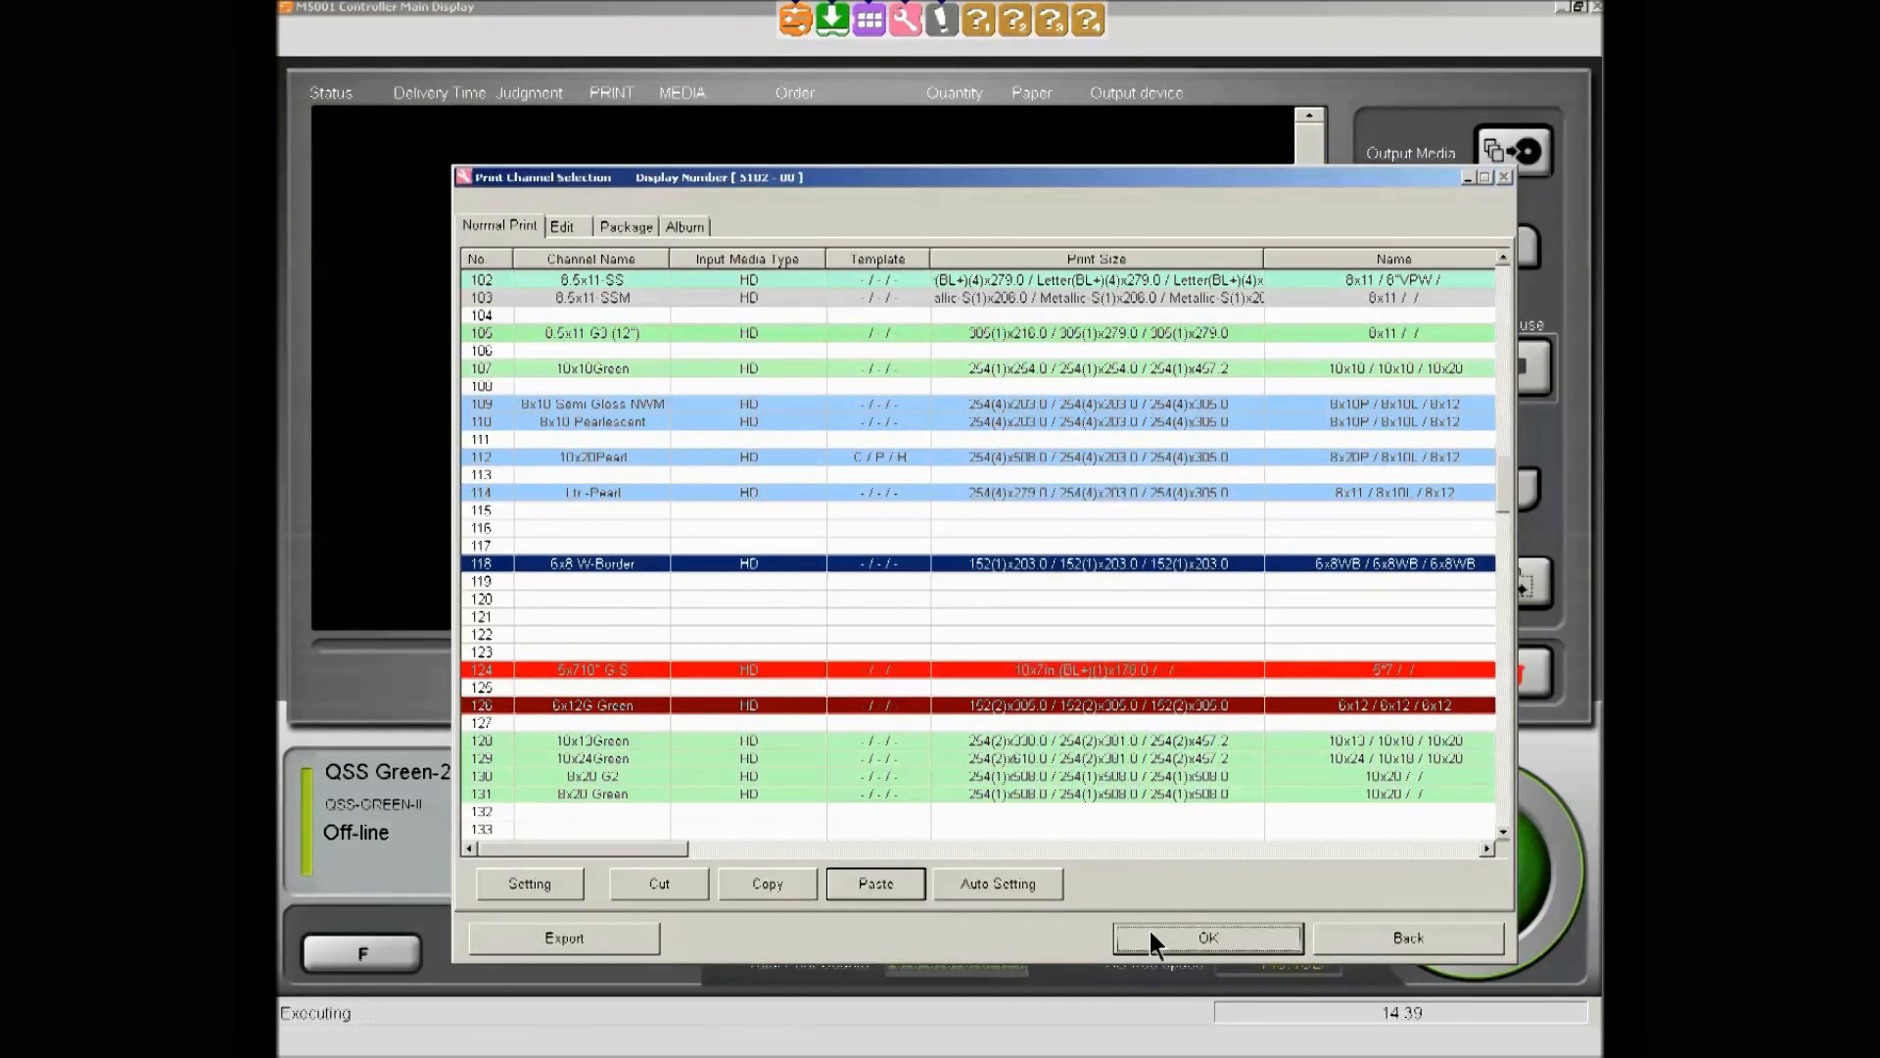
click(1359, 940)
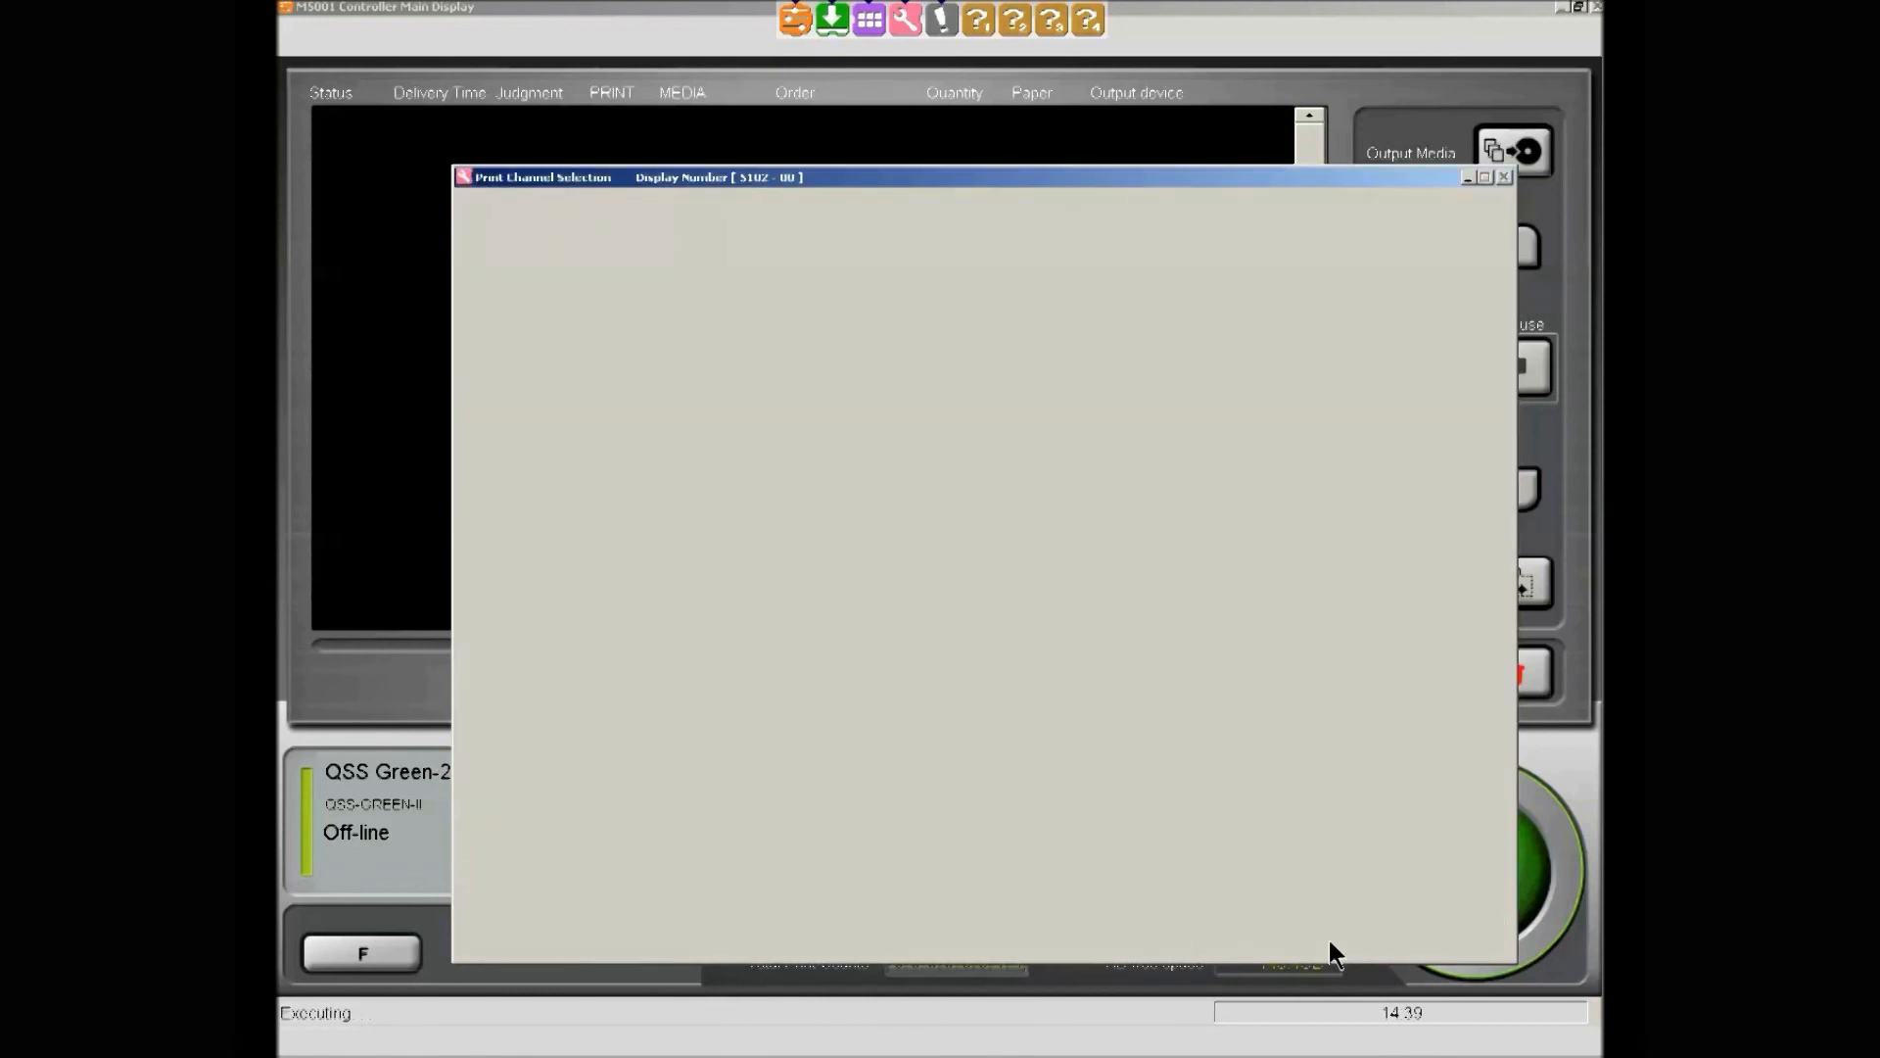
click(1371, 940)
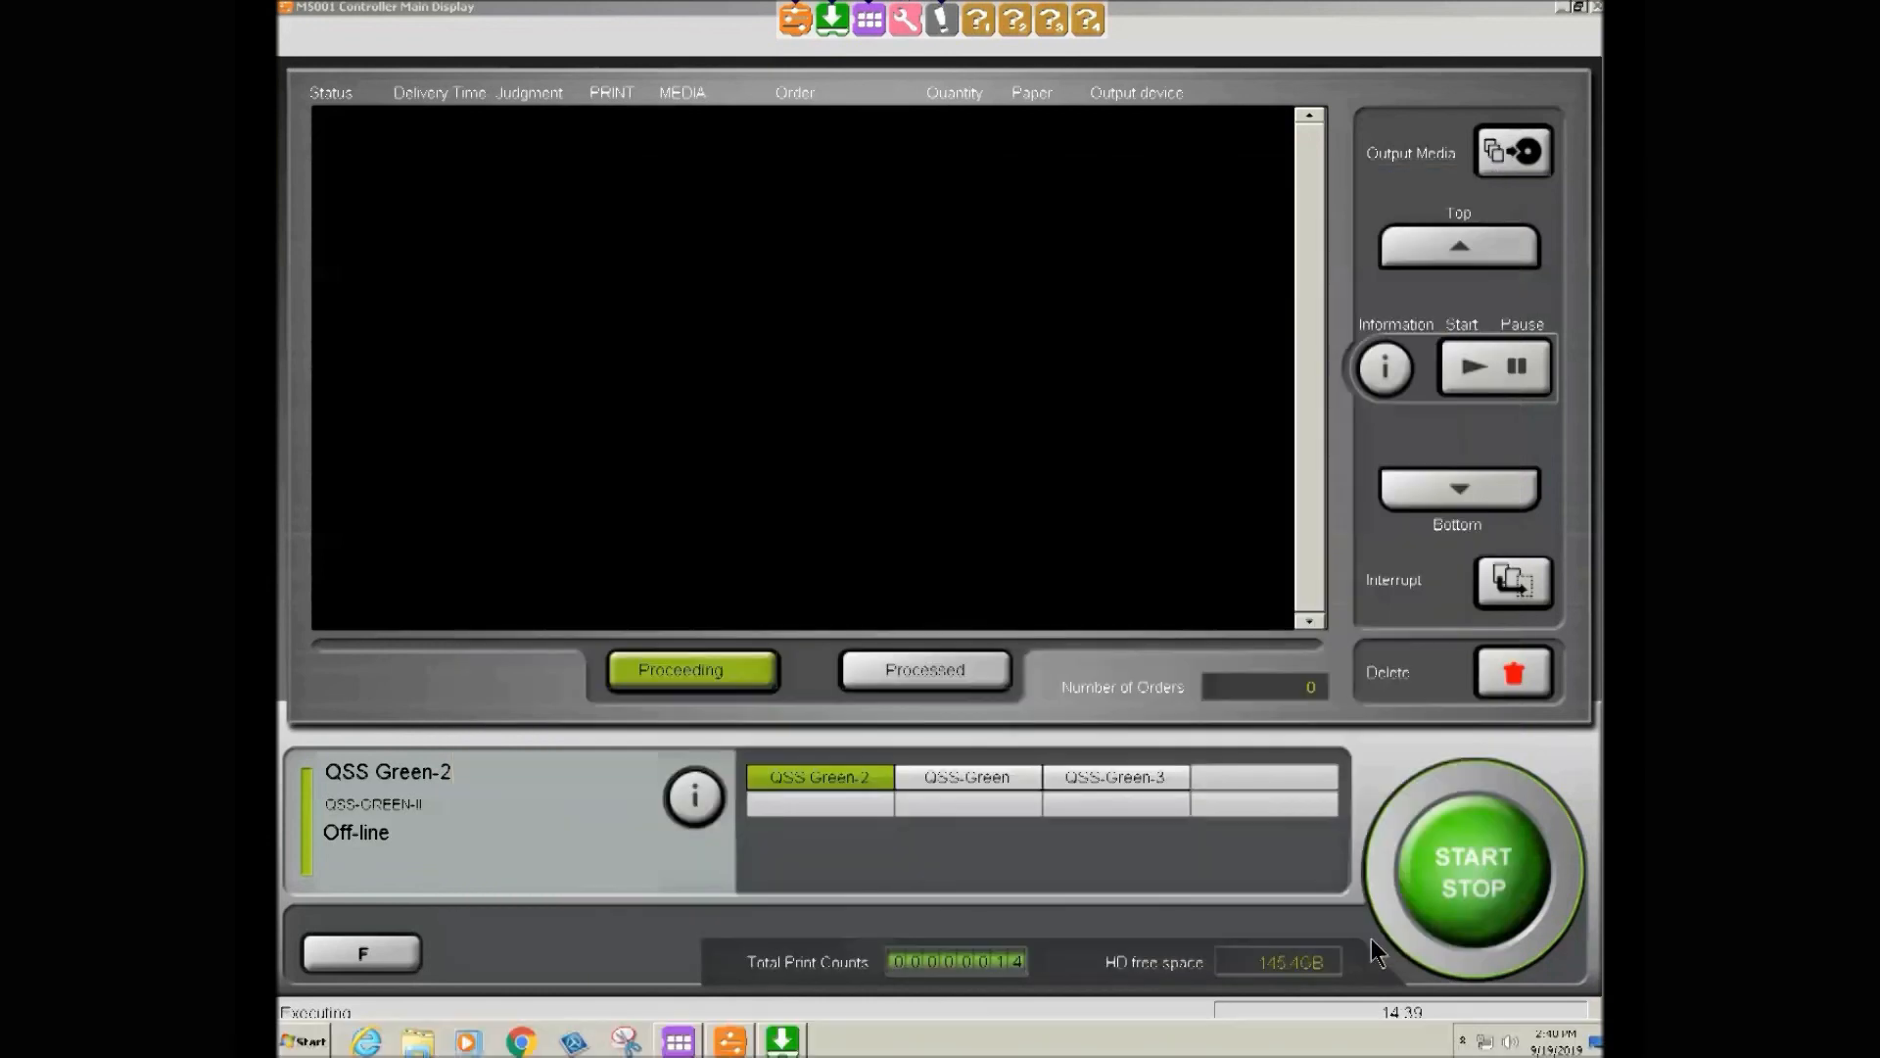